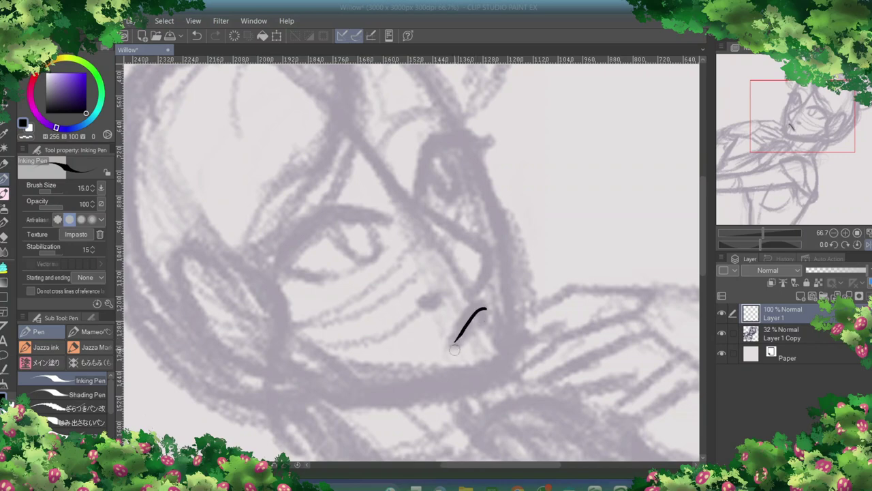
- Ink the short upper mouth line over the sketched lips and clean up its ends with the eraser
key(e)
mouse_move(475, 326)
mouse_down()
mouse_move(461, 331)
mouse_move(488, 312)
mouse_move(482, 305)
mouse_move(518, 300)
mouse_up()
key(p)
key(e)
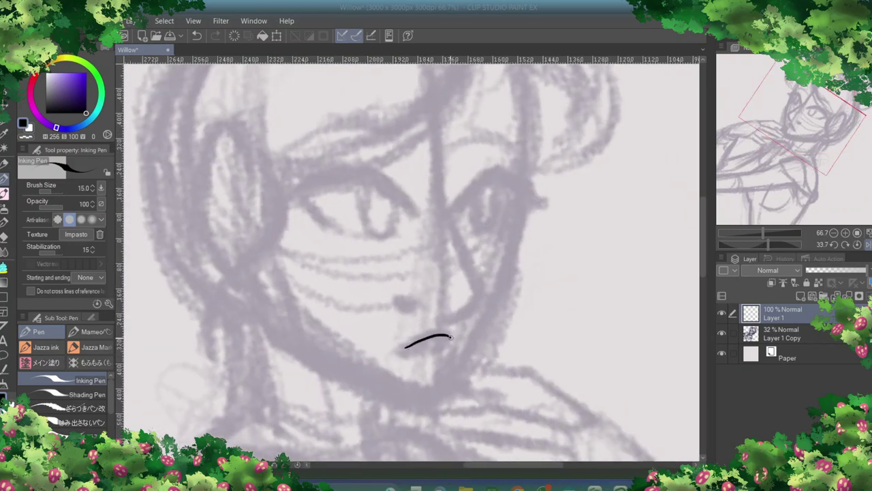
key(e)
drag(404, 346, 450, 338)
- Ink the nostril and the nose profile from the bridge to the tip, undoing and redrawing unsatisfactory strokes
key(p)
mouse_move(430, 231)
mouse_down()
mouse_move(464, 270)
mouse_move(422, 332)
mouse_move(455, 297)
mouse_move(413, 336)
mouse_up()
key(e)
key(ctrl+z)
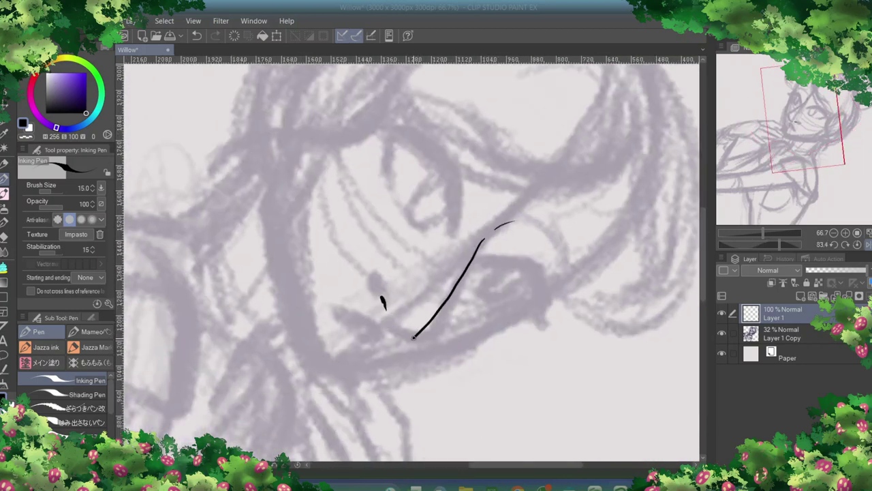
key(ctrl+z)
mouse_move(488, 237)
mouse_down()
mouse_move(444, 316)
mouse_move(492, 235)
mouse_move(398, 202)
mouse_up()
key(ctrl+z)
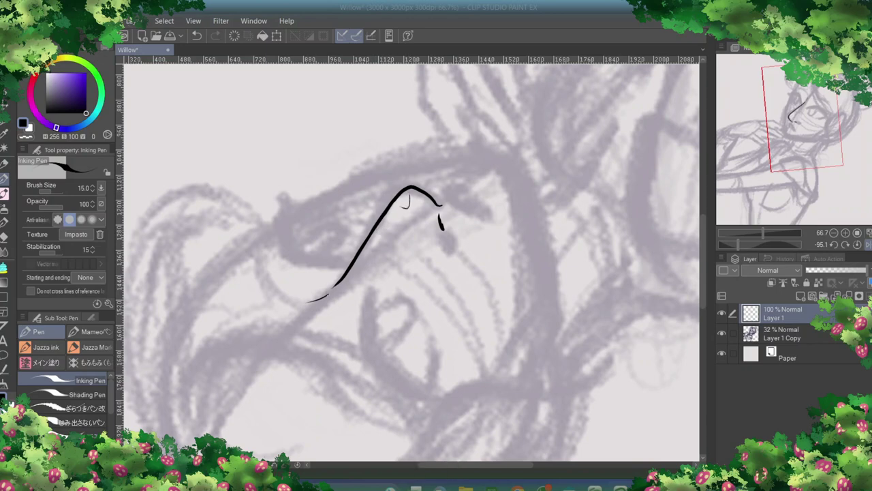
- Refine the nostril stroke and complete the outline of the lips, cleaning the line ends
key(ctrl+@)
key(e)
drag(443, 296, 459, 295)
drag(453, 292, 436, 294)
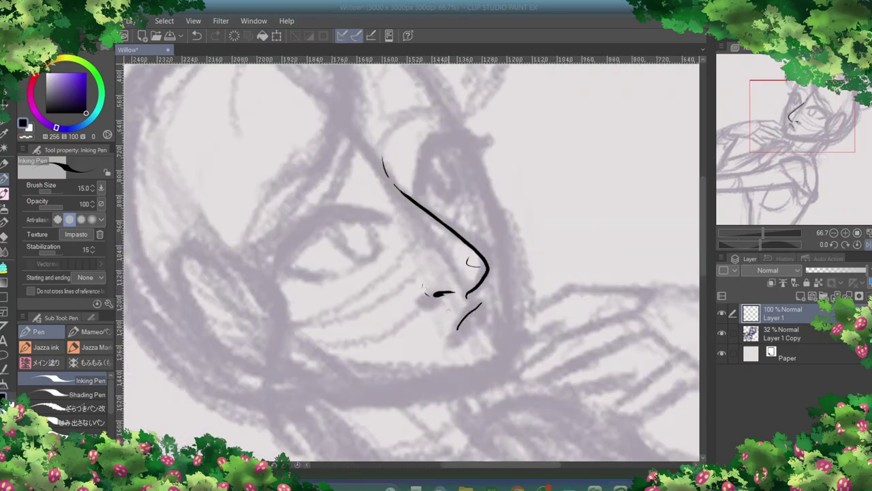
key(e)
mouse_move(481, 303)
mouse_down()
mouse_move(469, 330)
mouse_move(534, 323)
mouse_up()
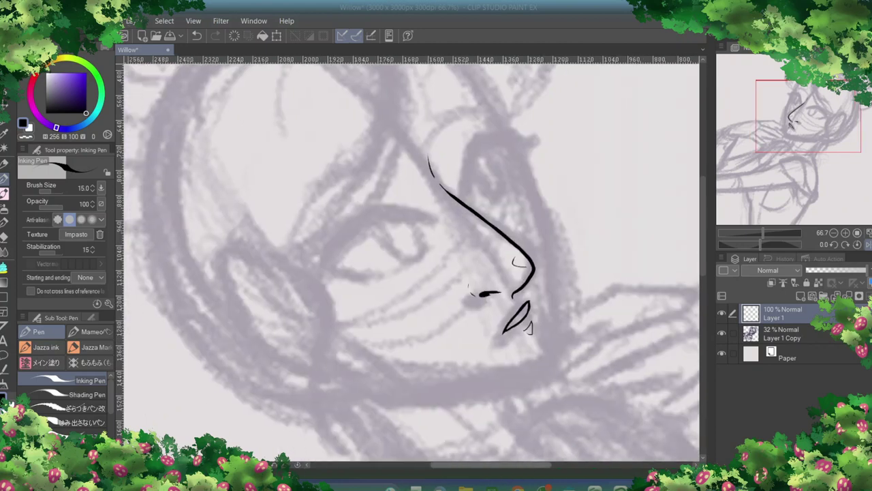
- Ink the ear's outline and its inner fold over the sketch, erasing stray ends
drag(240, 271, 301, 341)
mouse_move(273, 313)
mouse_down()
mouse_move(287, 320)
mouse_move(283, 146)
mouse_up()
mouse_move(489, 221)
mouse_down()
mouse_move(499, 248)
mouse_move(516, 248)
mouse_up()
key(e)
key(p)
drag(431, 251, 494, 285)
- Ink the near eye's curved upper lid and the start of its lower lid, replacing the first attempts
drag(703, 244, 703, 172)
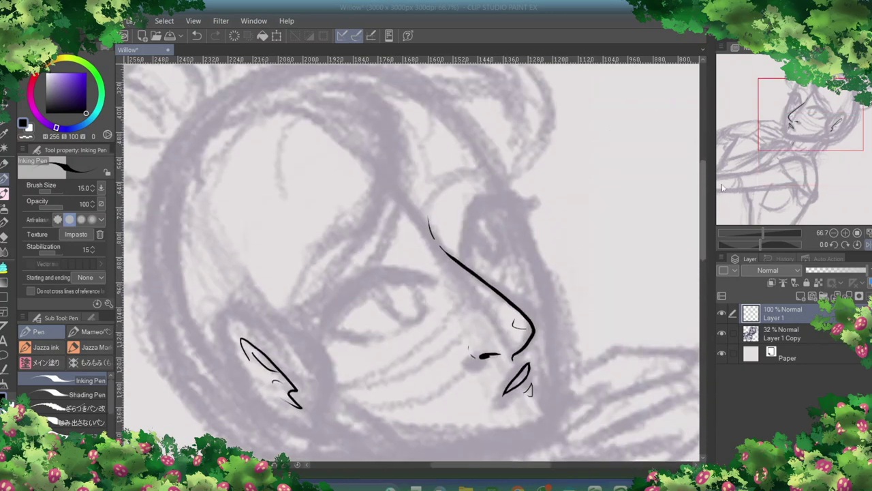
drag(464, 215, 513, 235)
key(ctrl+z)
drag(358, 346, 430, 286)
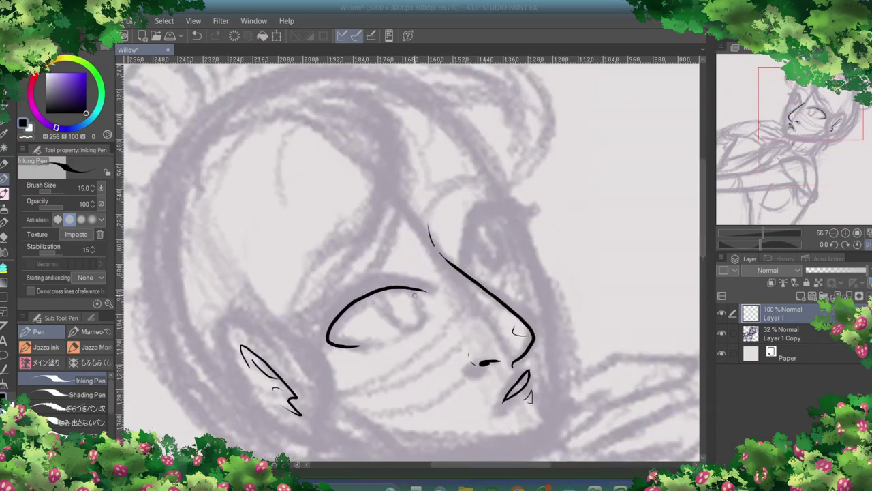
key(ctrl+z)
drag(334, 340, 438, 292)
drag(376, 350, 335, 327)
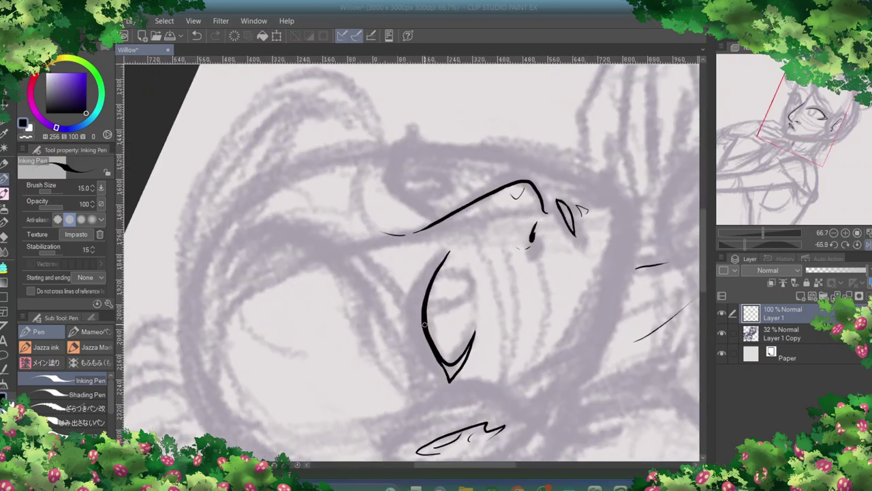
- Fill the near eye's outer corner with a solid wedge, add a small lash, and draw the thin lower lid line
key(e)
drag(443, 250, 453, 261)
key(p)
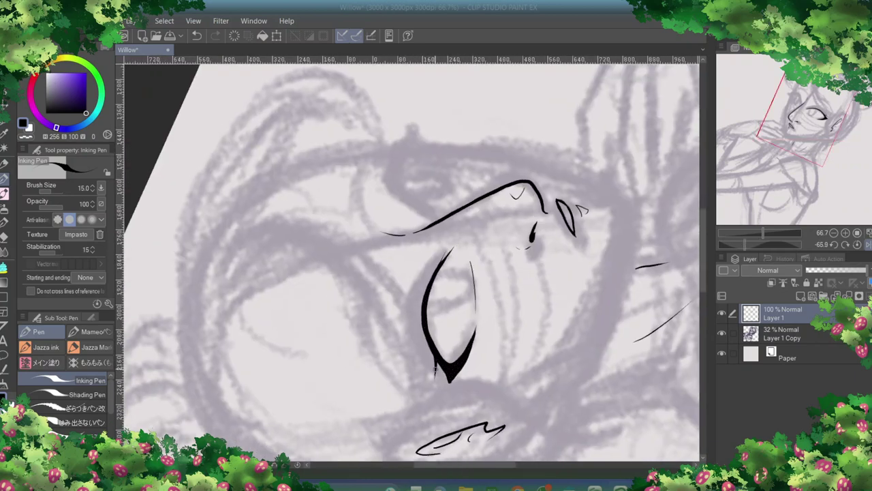
click(310, 469)
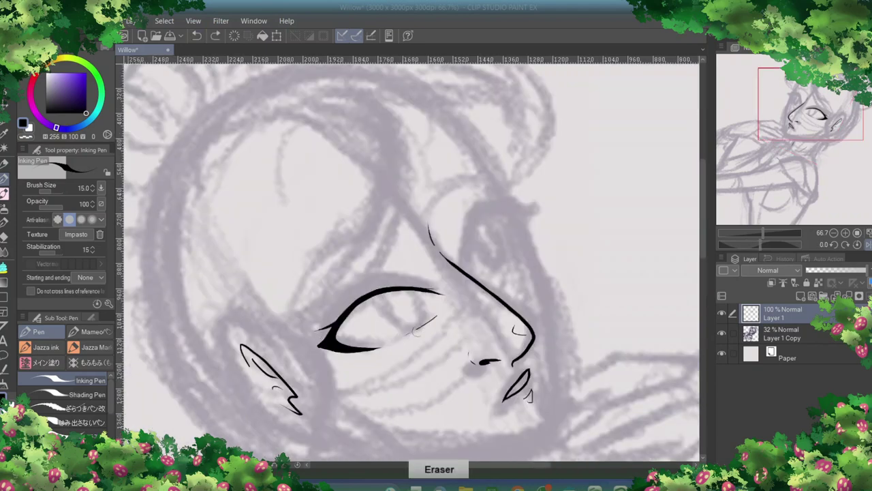
key(e)
key(p)
- Lasso the inked near eye and duplicate it onto a new layer
key(m)
drag(306, 294, 310, 296)
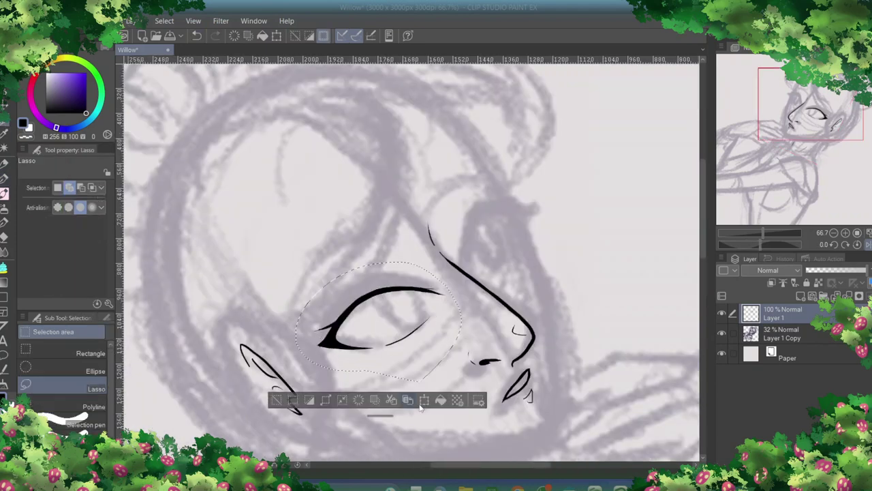
key(ctrl+c)
key(ctrl+v)
- Flip the copied eye horizontally, scale it to 71% width and 82% height, and rotate it onto the sketched far eye
key(ctrl+t)
click(53, 187)
drag(464, 246, 471, 286)
drag(453, 320, 477, 253)
drag(572, 205, 542, 230)
drag(495, 178, 484, 174)
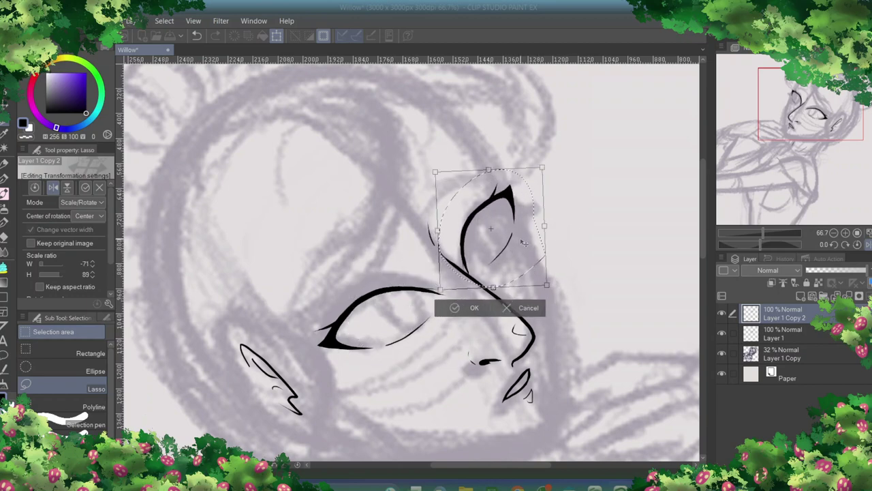
drag(491, 232, 486, 233)
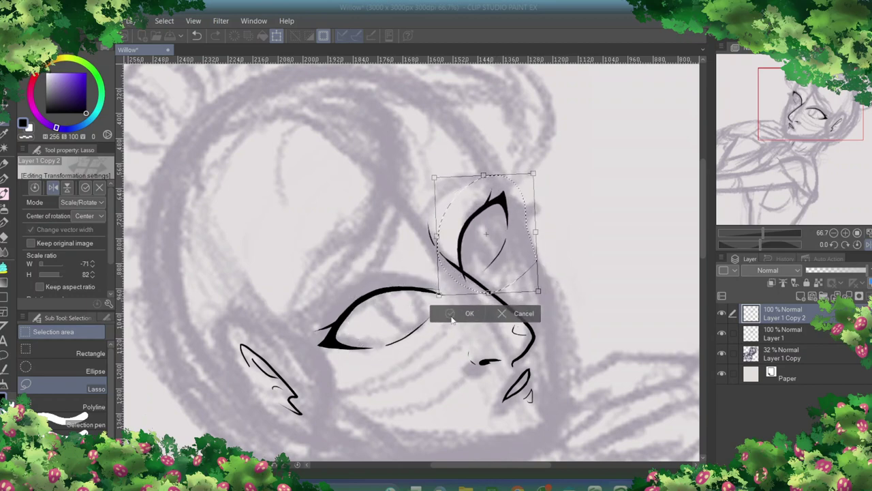
key(Return)
- Touch up the far eye with the Inking Pen at its inner corner beside the nose and at its outer lashes
key(p)
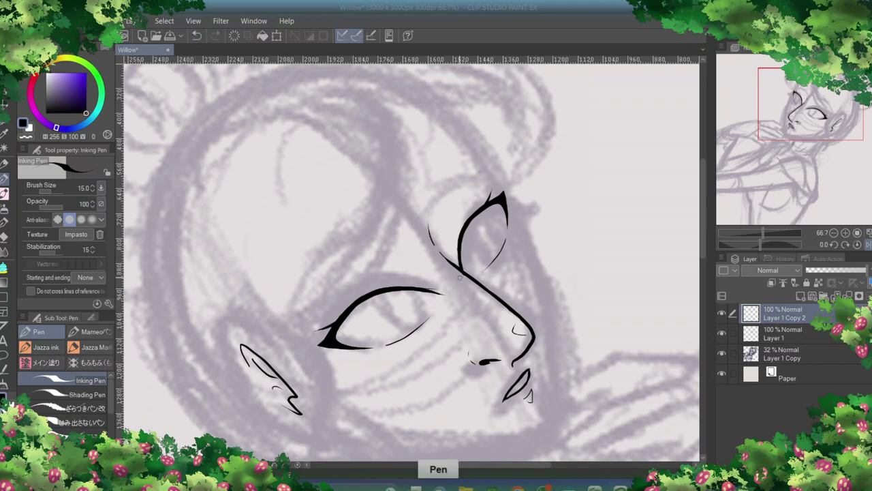
drag(459, 253, 461, 271)
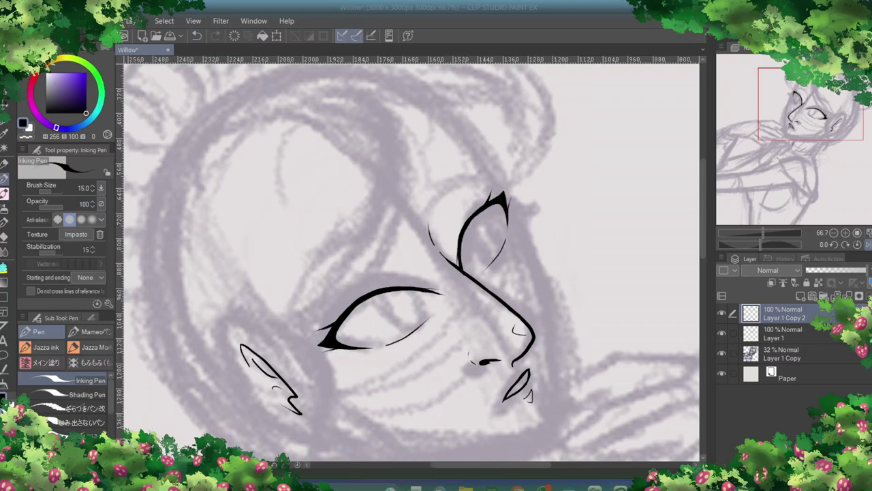
scroll(412, 269, up, 5)
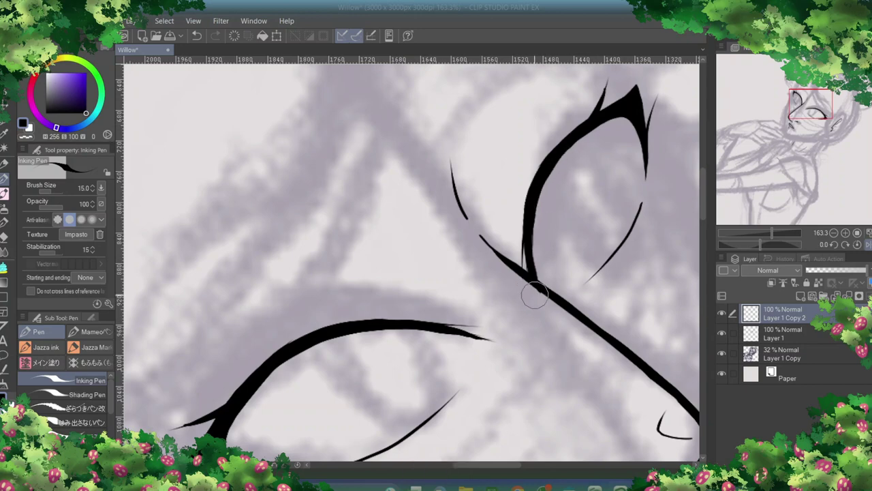
scroll(412, 268, down, 5)
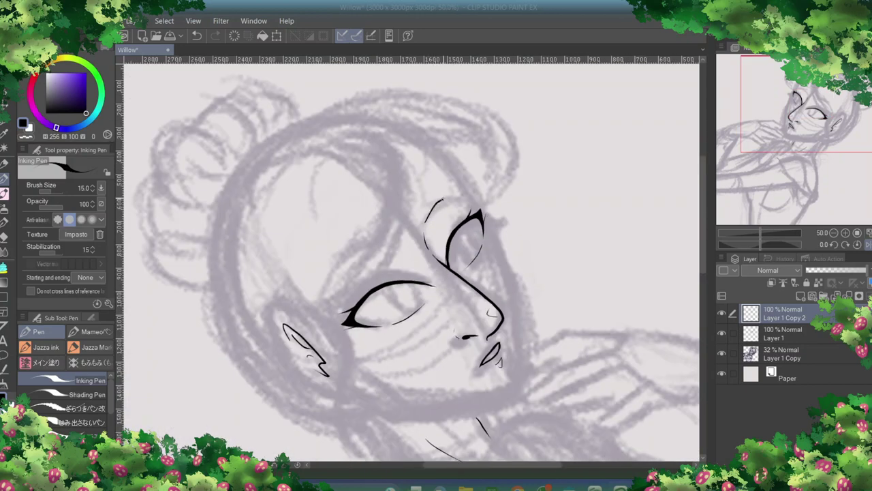
key(m)
mouse_move(518, 232)
mouse_down()
mouse_move(426, 259)
mouse_move(498, 194)
mouse_up()
key(ctrl+t)
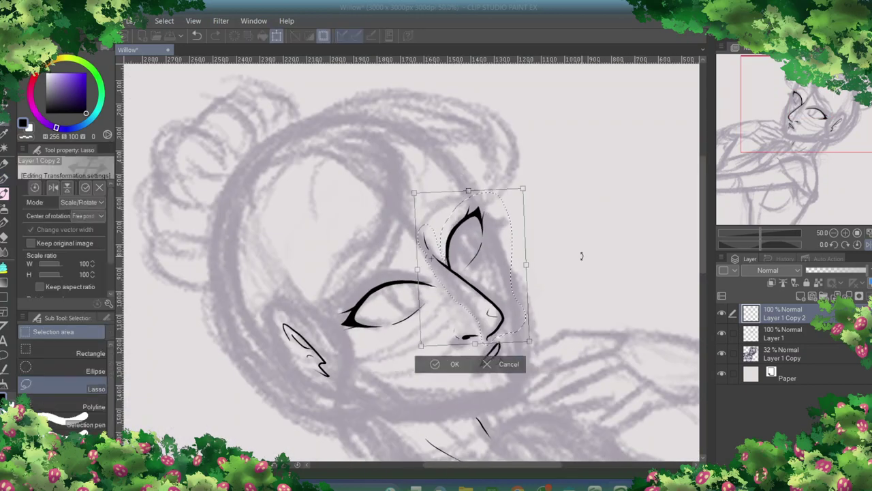
key(Return)
key(ctrl+d)
- Transform the lassoed nose line on Layer 1 to adjust its shape, and merge the copied eye layer into Layer 1
key(alt+bracketleft)
key(ctrl+t)
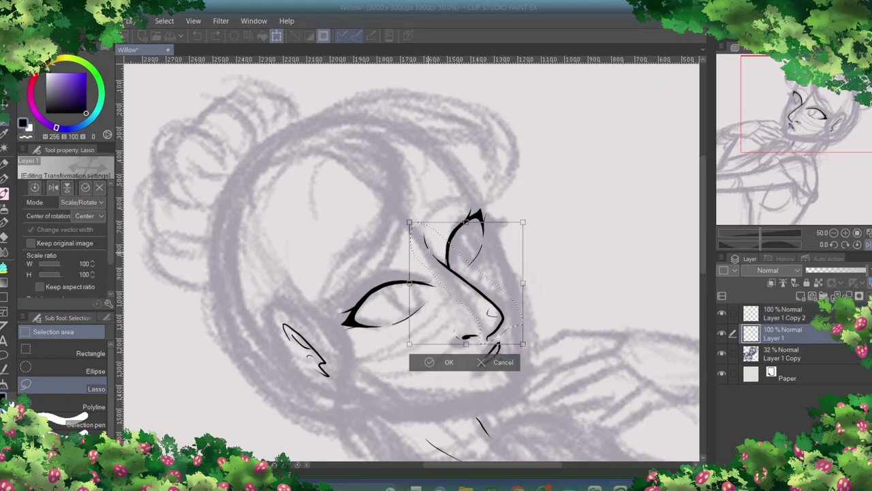
drag(526, 349, 519, 332)
key(Return)
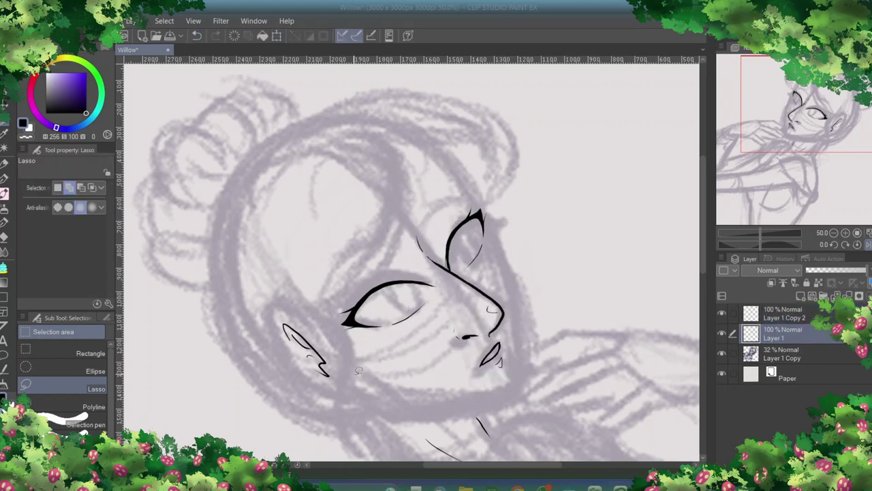
key(p)
key(ctrl+e)
- Redraw the short neck lines below the chin
scroll(416, 259, down, 5)
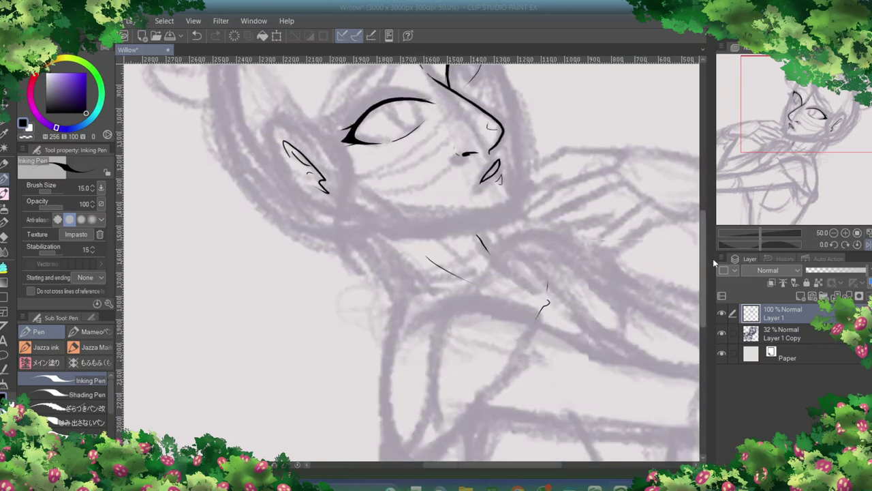
scroll(416, 259, up, 3)
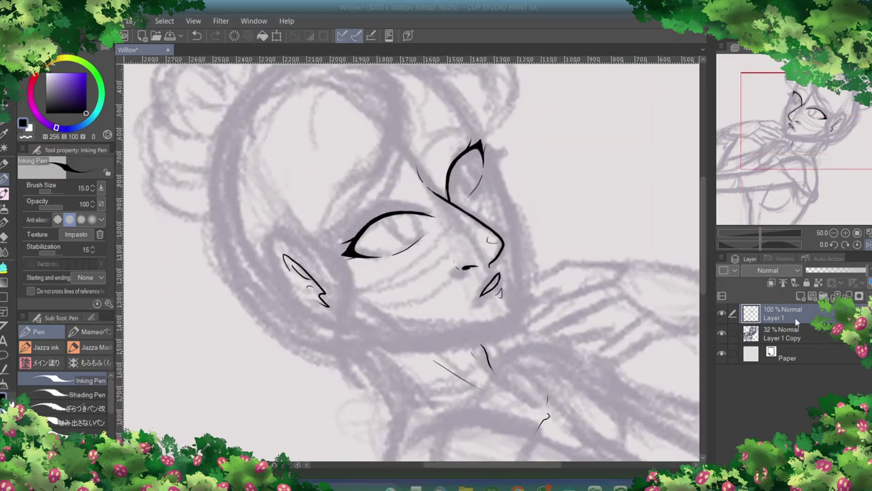
scroll(323, 299, up, 2)
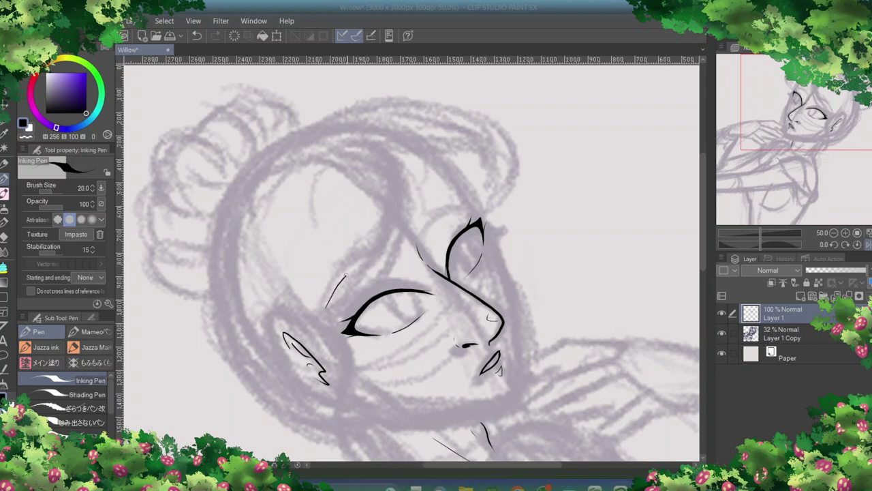
- Discard the stray near-brow stroke and outline the far eyebrow with the Inking Pen at brush size 20
key(ctrl+z)
mouse_move(468, 204)
mouse_down()
mouse_move(420, 232)
mouse_move(457, 202)
mouse_up()
key(e)
key(p)
- Outline the near eyebrow as a tapered closed arch and erase the overshooting line ends
drag(327, 302, 347, 262)
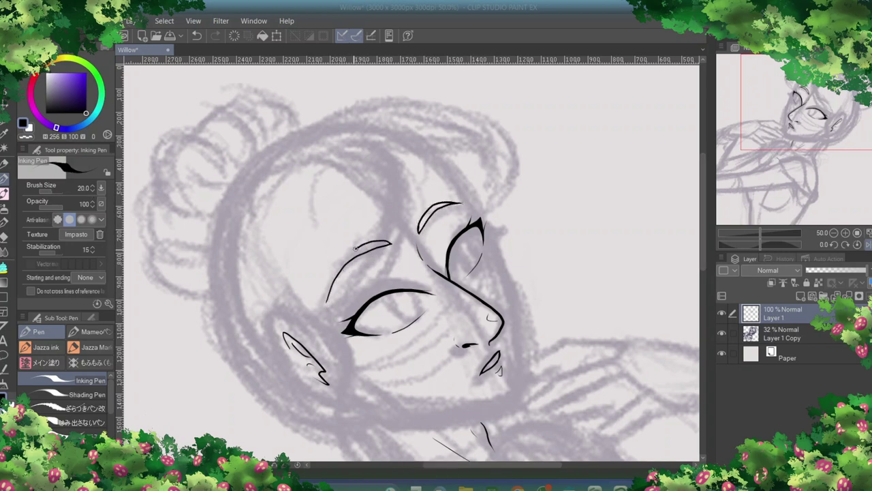
key(e)
mouse_move(329, 299)
mouse_down()
mouse_move(359, 246)
mouse_move(341, 272)
mouse_move(394, 242)
mouse_move(382, 238)
mouse_up()
key(p)
key(e)
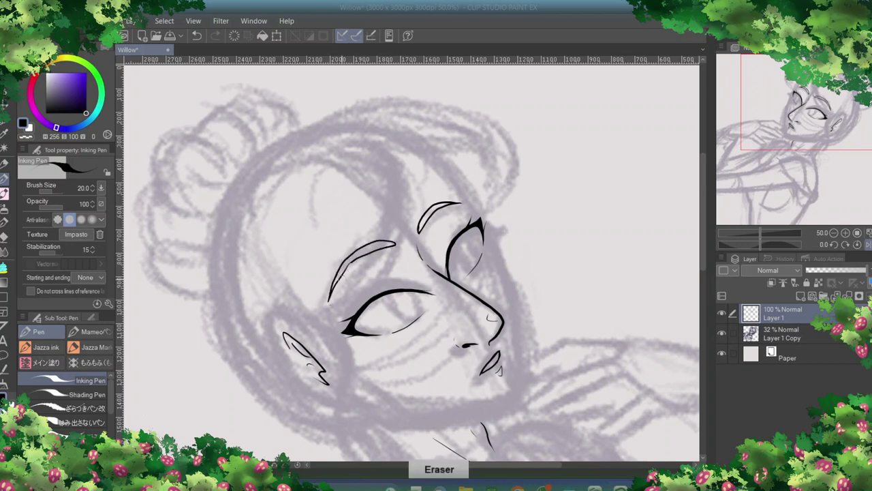
- Lasso the far eyebrow and move it slightly higher, and add thin eyelid creases above the eyes
key(m)
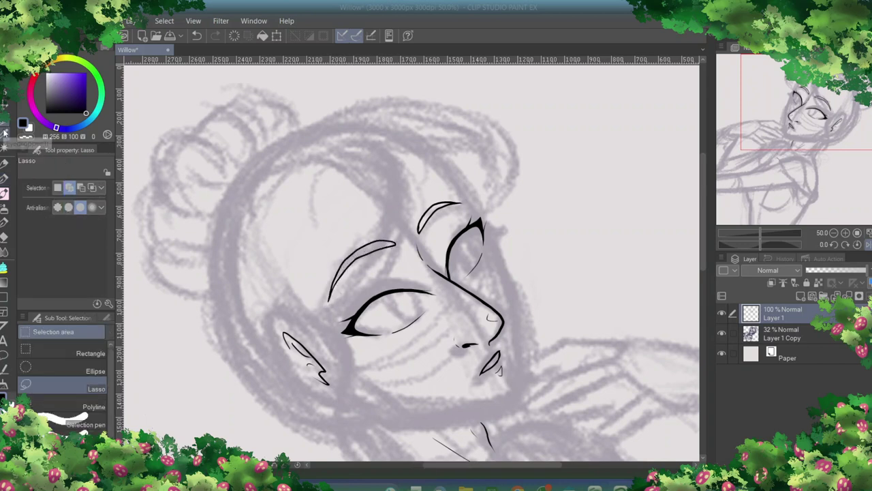
mouse_move(410, 224)
mouse_down()
mouse_move(467, 188)
mouse_move(411, 219)
mouse_up()
click(336, 253)
key(p)
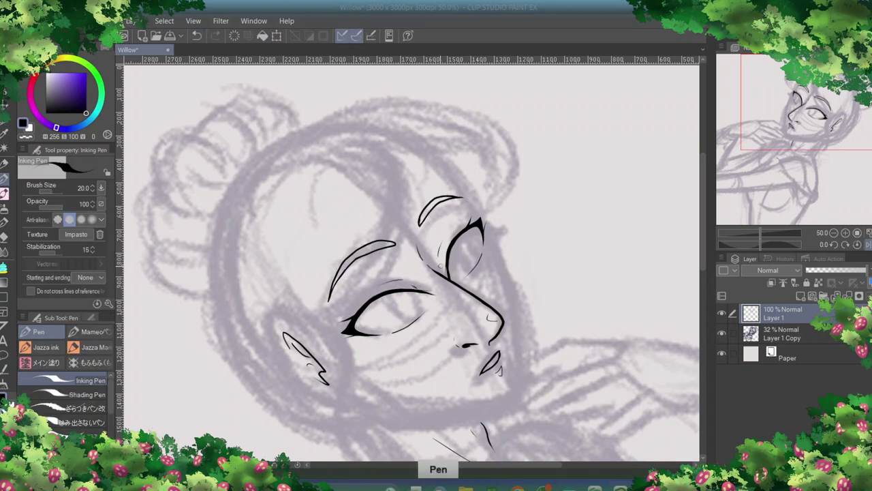
- Lower Layer 1's opacity to 58% and add a new layer directly beneath it
click(840, 274)
click(800, 295)
click(801, 338)
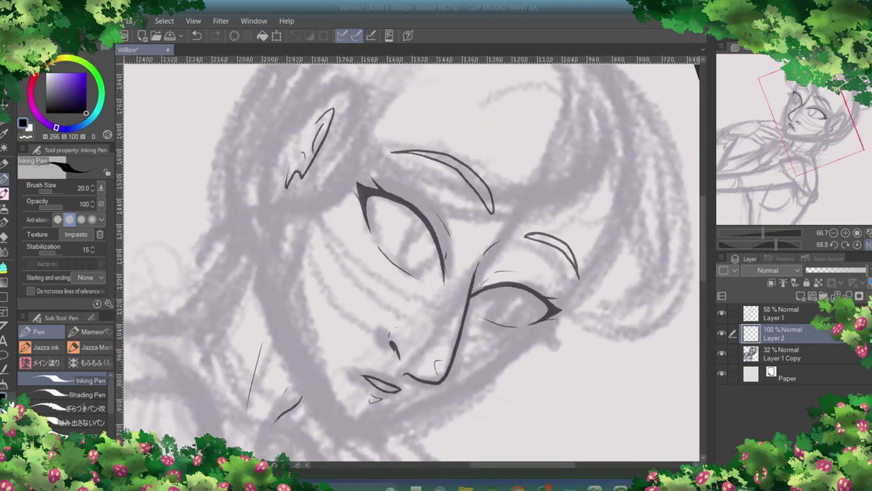
- Ink the curved iris edges inside both eyes on Layer 2, erasing and redrawing the far eye's first strokes
key(e)
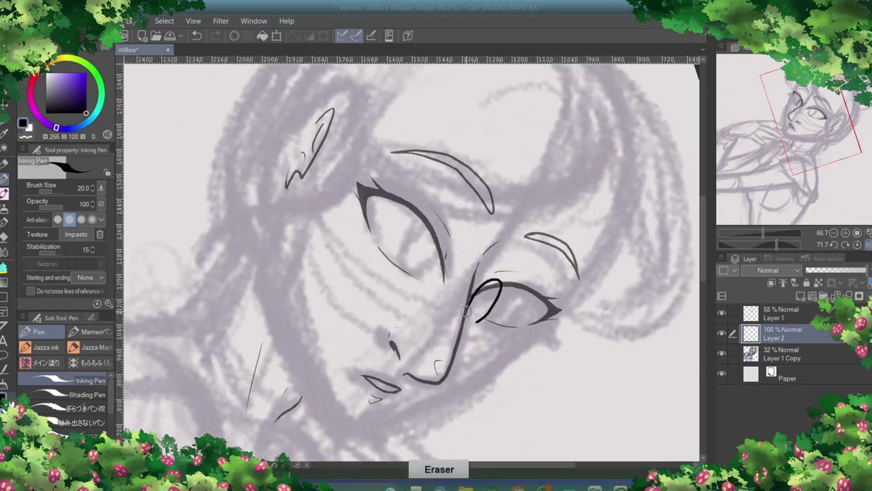
drag(504, 287, 483, 304)
key(p)
drag(496, 271, 479, 282)
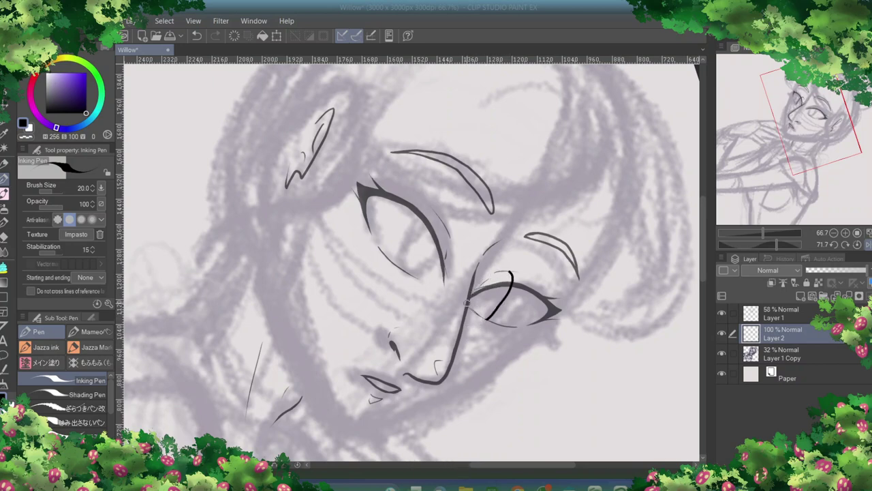
key(e)
mouse_move(503, 273)
mouse_down()
mouse_move(513, 287)
mouse_move(503, 217)
mouse_move(506, 252)
mouse_up()
key(p)
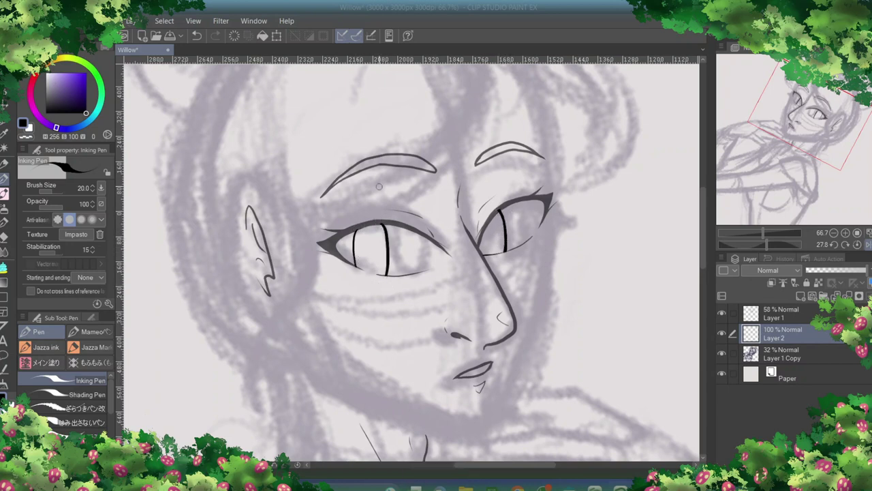
- Lasso the near eye's outer iris line, shift it slightly toward the outer corner, and deselect
key(m)
drag(357, 225, 341, 210)
key(ctrl+t)
click(386, 298)
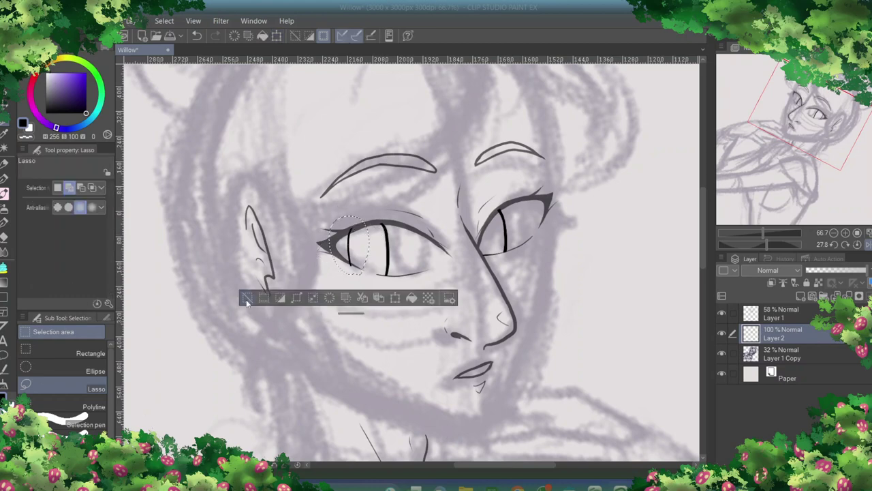
key(ctrl+d)
- Ink the lower edge of the near eye's iris along the lower lid and clean up the line ends
key(p)
drag(436, 300, 388, 315)
key(e)
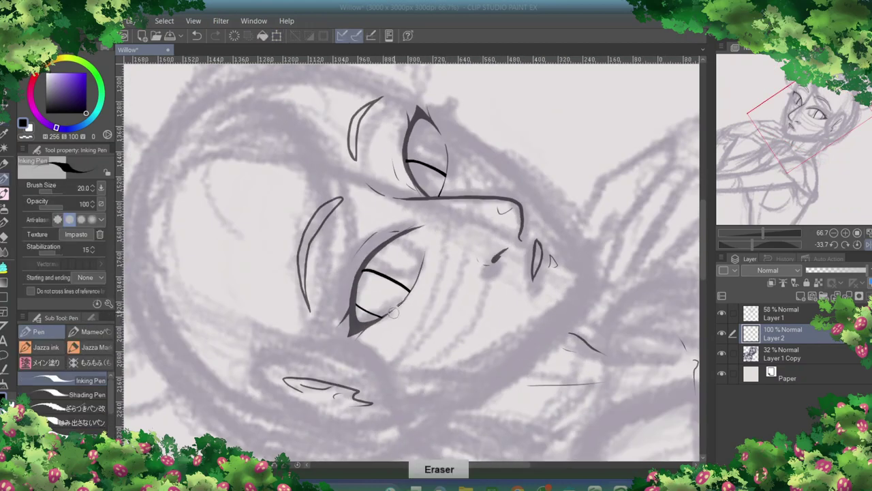
scroll(385, 312, up, 2)
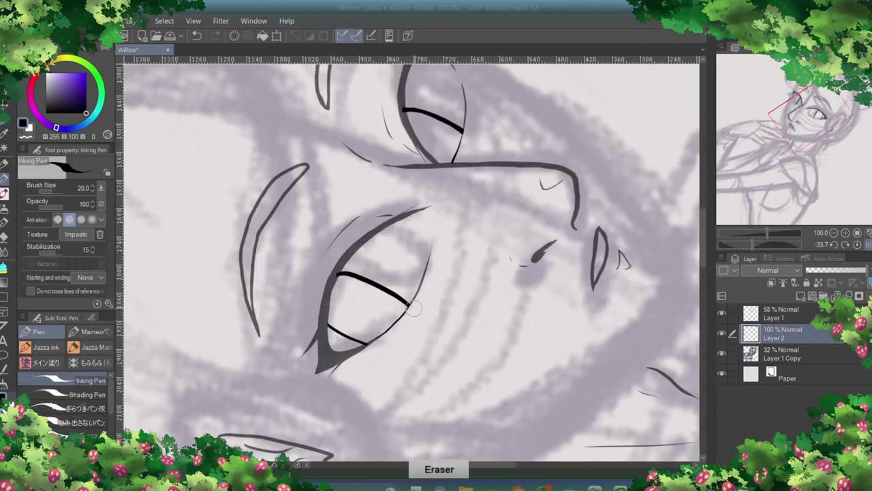
click(298, 464)
scroll(484, 186, down, 2)
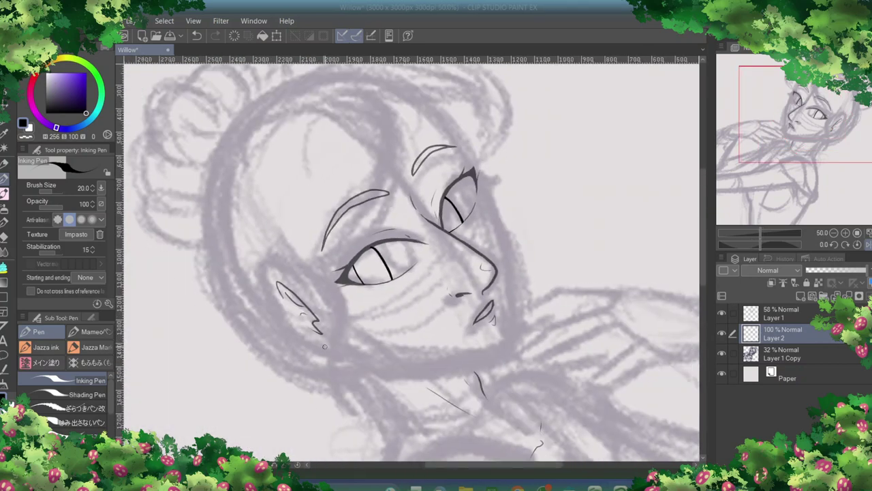
- Ink the small round earring below the ear and lower Layer 2's opacity to 58%
scroll(411, 262, up, 1)
click(295, 376)
scroll(412, 262, down, 1)
drag(866, 270, 840, 271)
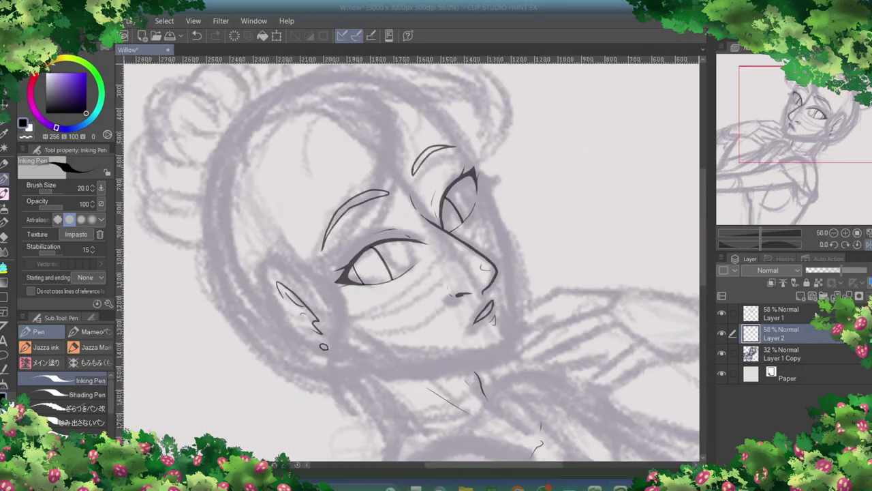
- Add a new layer above Layer 1 and ink the swept fringe strands across the forehead, redrawing the strokes that miss
click(772, 282)
scroll(377, 154, up, 2)
mouse_move(353, 143)
mouse_down()
mouse_move(392, 213)
mouse_move(334, 327)
mouse_move(300, 327)
mouse_up()
key(ctrl+z)
key(ctrl+z)
mouse_move(346, 139)
mouse_down()
mouse_move(382, 146)
mouse_move(293, 328)
mouse_move(380, 161)
mouse_move(392, 211)
mouse_up()
key(ctrl+z)
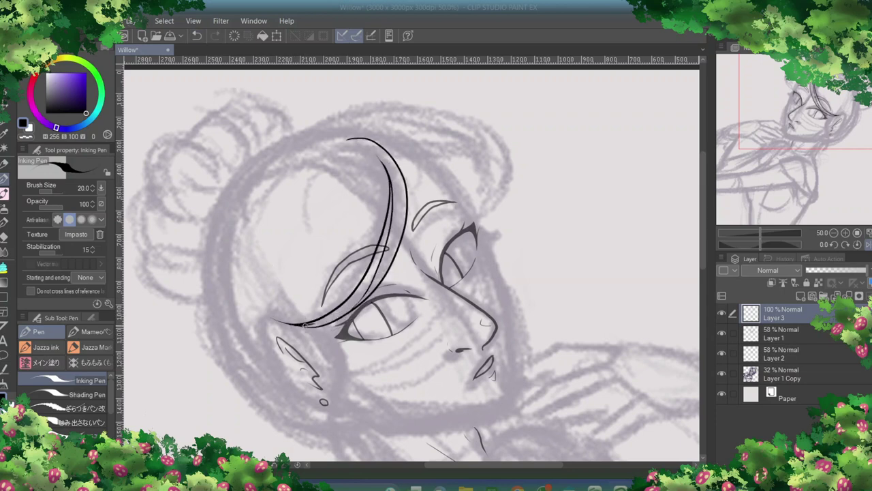
click(196, 36)
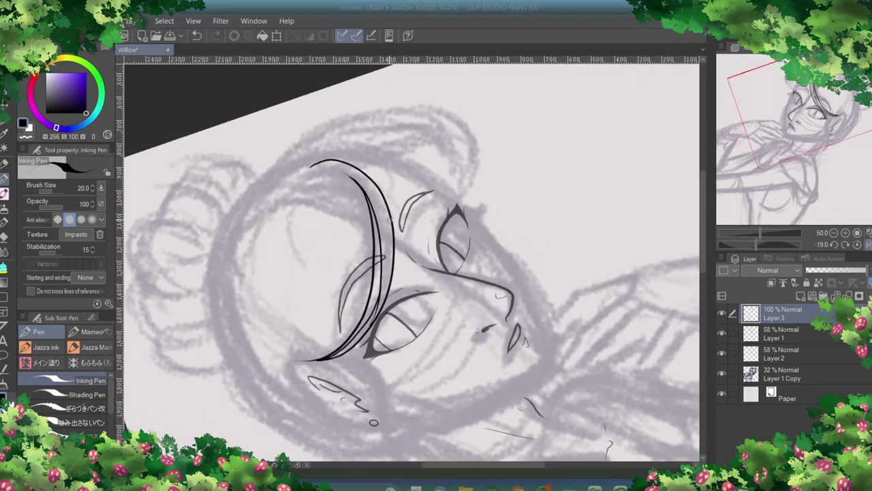
drag(409, 273, 477, 204)
drag(436, 273, 407, 273)
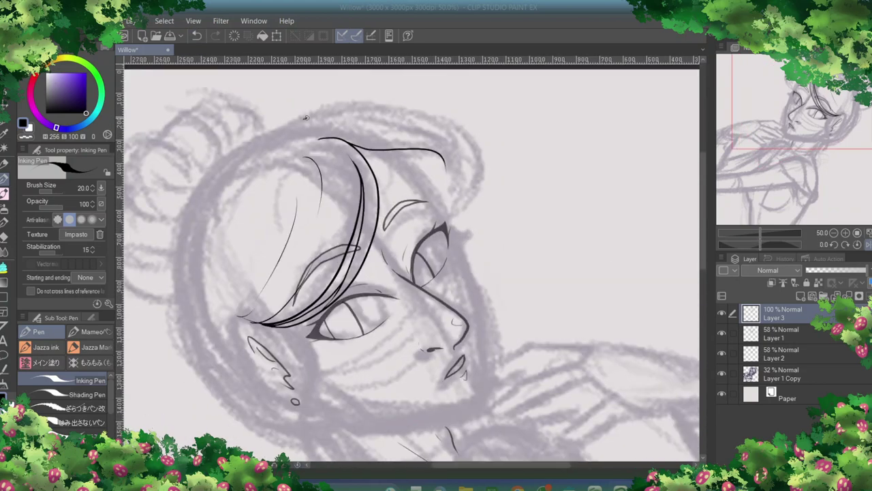
- Ink the outer contour of the far-side hair lock down to the far eye and erase its doubled strokes
drag(305, 109, 477, 230)
key(ctrl+z)
drag(409, 272, 477, 204)
click(196, 36)
drag(511, 176, 506, 276)
mouse_move(534, 136)
mouse_down()
mouse_move(559, 228)
mouse_move(455, 291)
mouse_move(529, 273)
mouse_move(418, 109)
mouse_up()
key(ctrl+z)
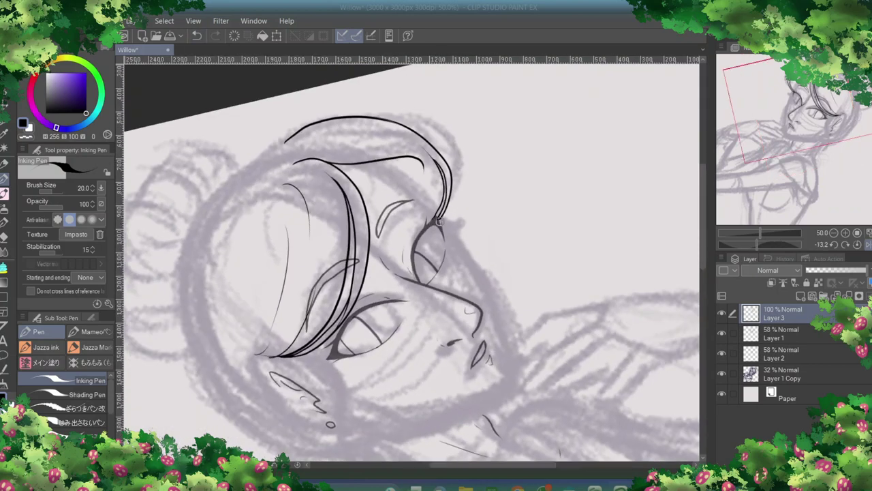
key(e)
drag(442, 211, 423, 178)
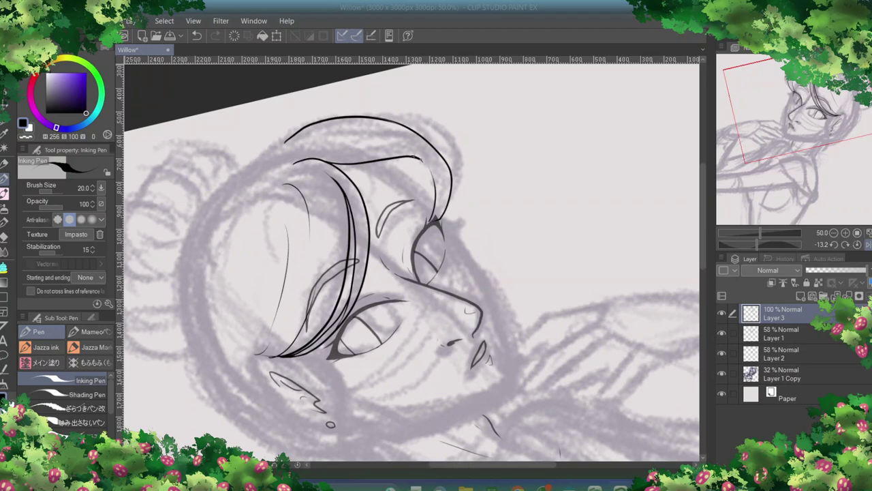
- Ink the hair contour over the crown and around the back of the head
key(p)
drag(193, 222, 274, 147)
key(ctrl+@)
mouse_move(190, 208)
mouse_down()
mouse_move(219, 368)
mouse_move(205, 205)
mouse_move(273, 265)
mouse_up()
key(ctrl+z)
drag(177, 115, 240, 219)
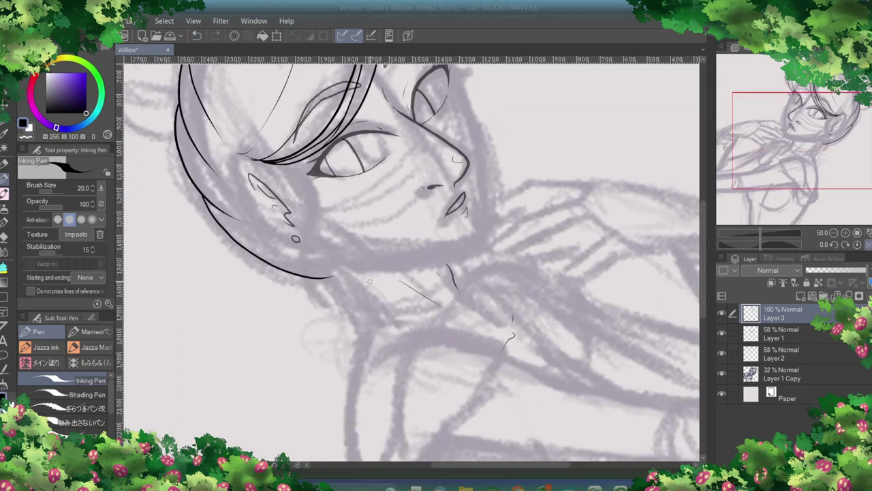
- Redraw the lower hair contour in one long curve to the nape, trim its overlap and add fine strand lines
scroll(371, 281, up, 5)
key(ctrl+z)
drag(180, 251, 279, 402)
key(ctrl+z)
drag(186, 282, 332, 423)
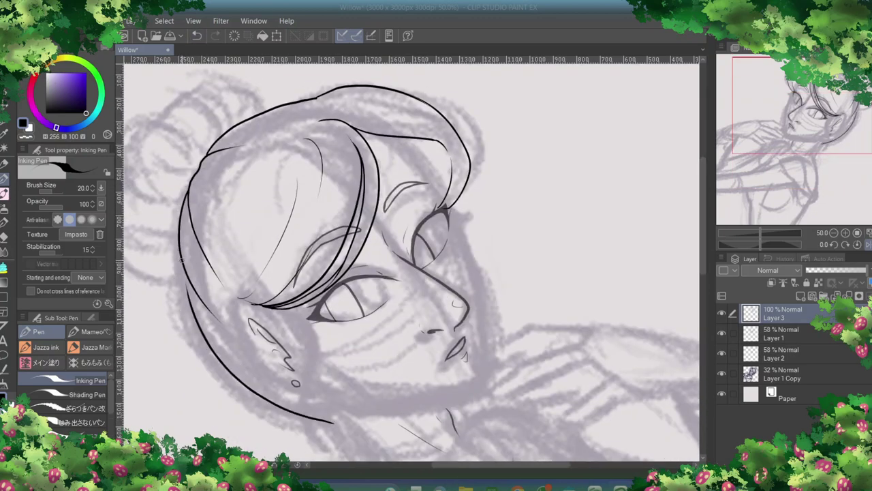
key(e)
drag(185, 279, 195, 301)
key(p)
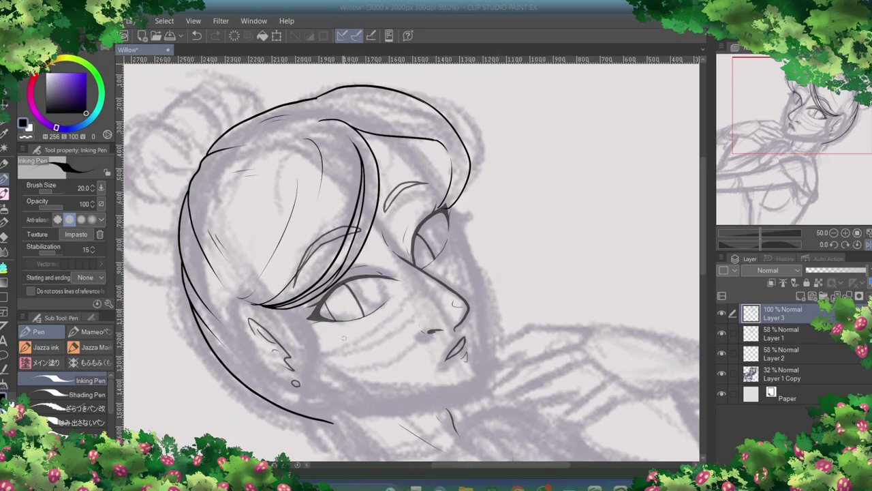
- Ink short hatch marks under both eyes and erase the far-side hair lock from Layer 3
key(e)
key(p)
key(e)
drag(396, 137, 375, 135)
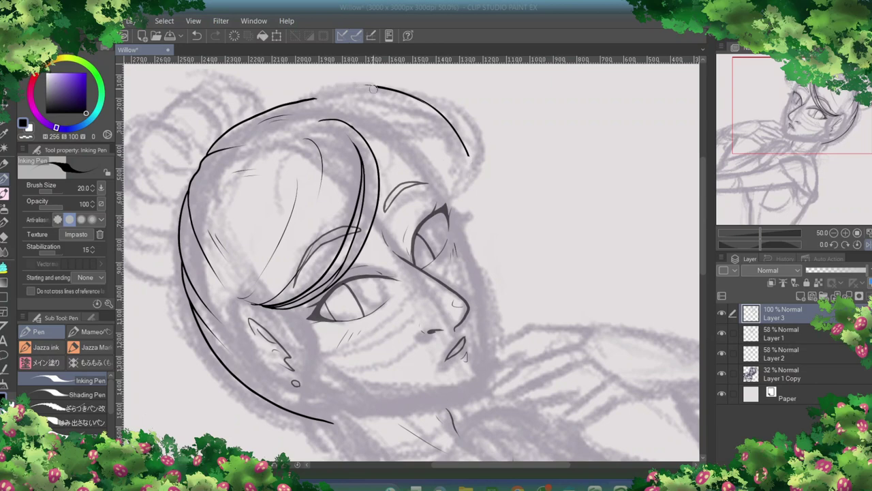
drag(372, 89, 469, 155)
- Lower Layer 3's opacity to 48% and add a new layer directly beneath it
key(p)
key(ctrl+shift+n)
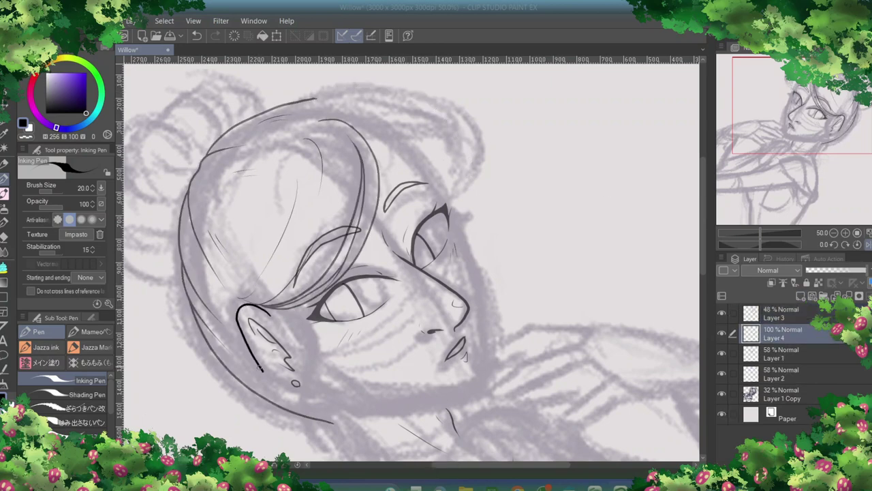
key(ctrl+z)
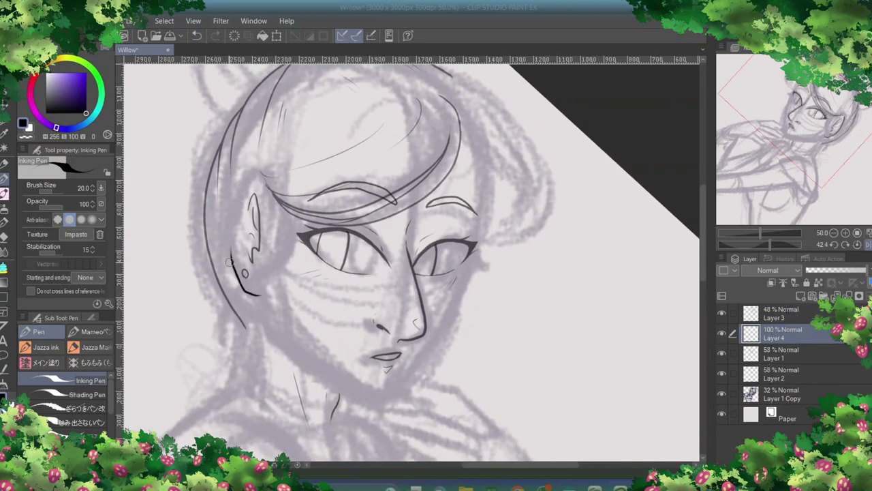
- Try to ink the ear's outer outline around the inner ear lines on Layer 4
mouse_move(270, 208)
mouse_down()
mouse_move(247, 184)
mouse_move(267, 200)
mouse_move(244, 280)
mouse_move(261, 280)
mouse_up()
key(e)
key(p)
key(e)
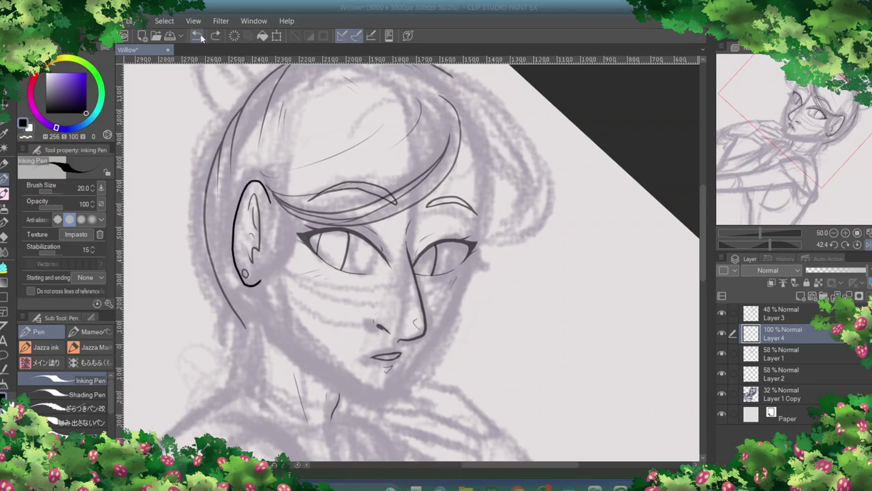
- Try to ink the face contour from the far eye around the chin to the ear, and undo the Layer 4 strokes
key(ctrl+@)
drag(350, 116, 419, 158)
mouse_move(477, 278)
mouse_down()
mouse_move(488, 379)
mouse_move(383, 402)
mouse_move(305, 383)
mouse_up()
key(p)
key(e)
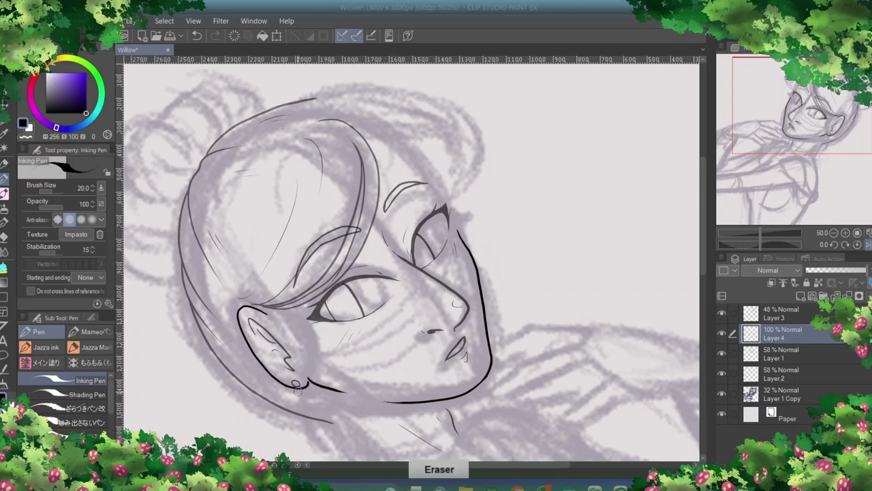
drag(245, 313, 272, 375)
key(ctrl+@)
key(e)
mouse_move(289, 335)
mouse_down()
mouse_move(298, 344)
mouse_move(455, 303)
mouse_move(417, 352)
mouse_move(294, 381)
mouse_up()
key(p)
key(ctrl+z)
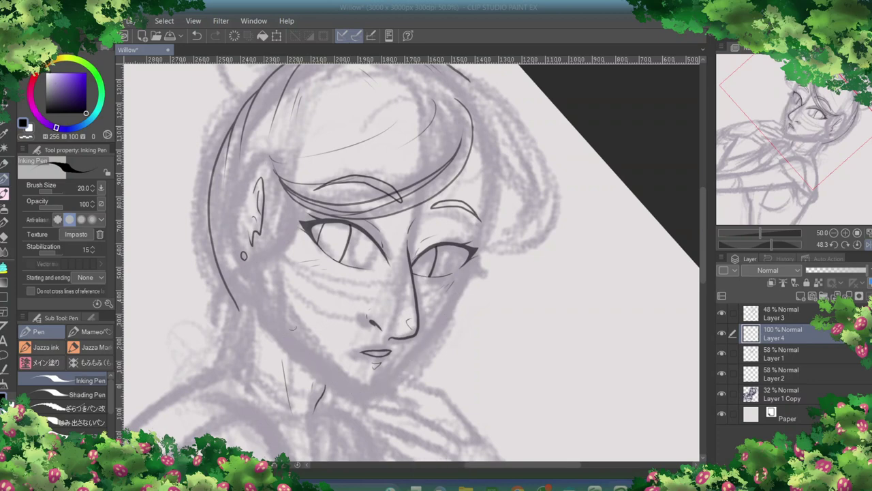
- Ink the ear's outer outline and the start of the jaw below the earlobe on Layer 4
click(724, 353)
click(724, 354)
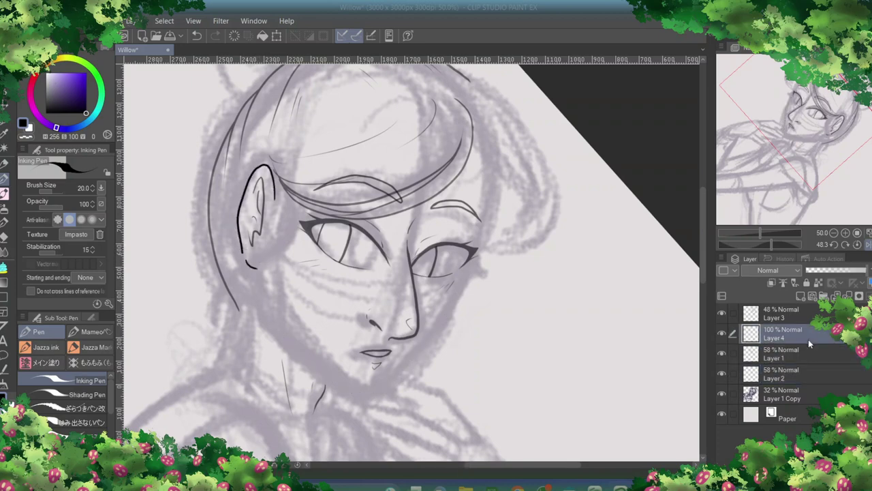
key(ctrl+z)
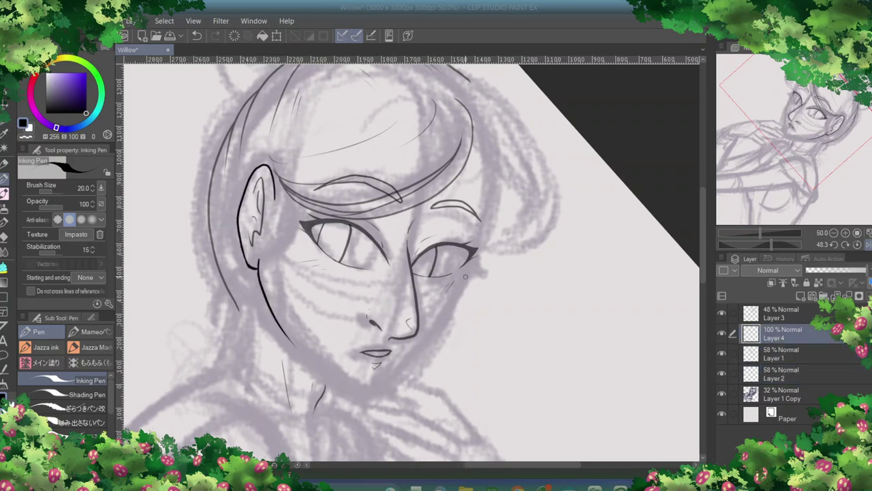
- Ink the face contour from the far side of the forehead past the cheek and chin to the near jaw
drag(466, 276, 293, 349)
mouse_move(469, 269)
mouse_down()
mouse_move(489, 140)
mouse_move(468, 279)
mouse_move(490, 129)
mouse_up()
key(ctrl+z)
key(ctrl+z)
key(ctrl+z)
key(ctrl+z)
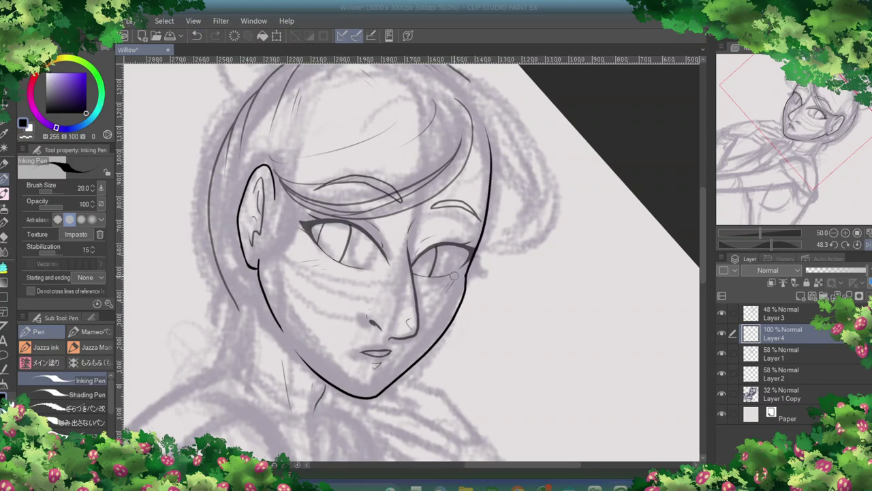
- Redraw the small earring inside the earlobe on Layer 2 and touch up the far cheek contour on Layer 4
key(alt+bracketleft)
key(alt+bracketleft)
key(e)
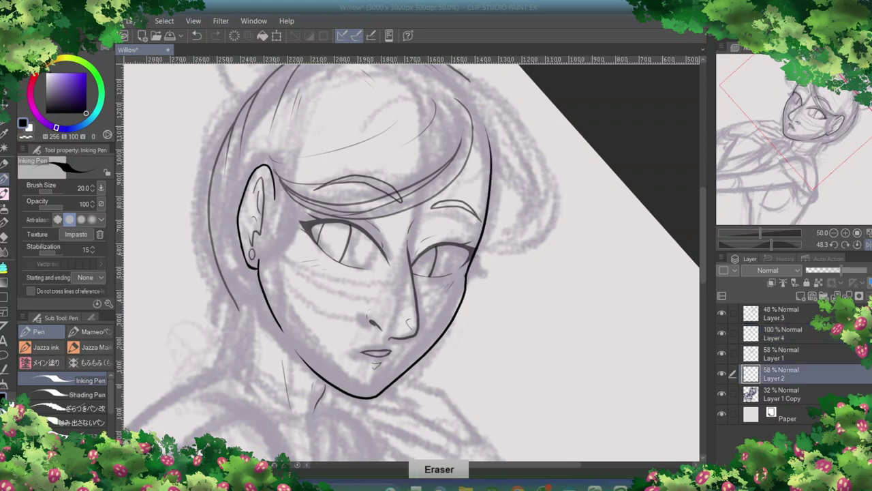
key(alt+bracketright)
key(alt+bracketright)
click(468, 274)
key(p)
drag(468, 274, 367, 397)
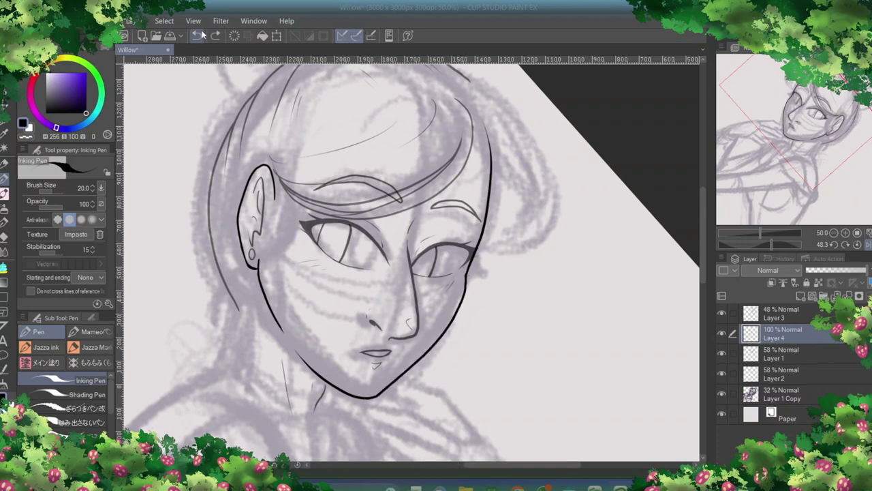
- Ink the front neck line and the long contour from the nape down the shoulder and back
key(ctrl+@)
scroll(466, 213, down, 5)
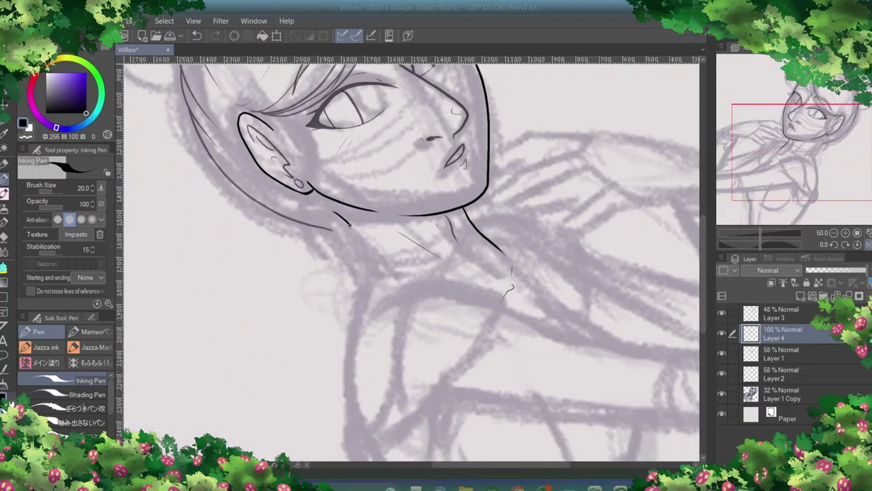
drag(348, 224, 368, 290)
scroll(368, 291, down, 3)
drag(362, 164, 457, 447)
scroll(458, 448, right, 2)
key(ctrl+z)
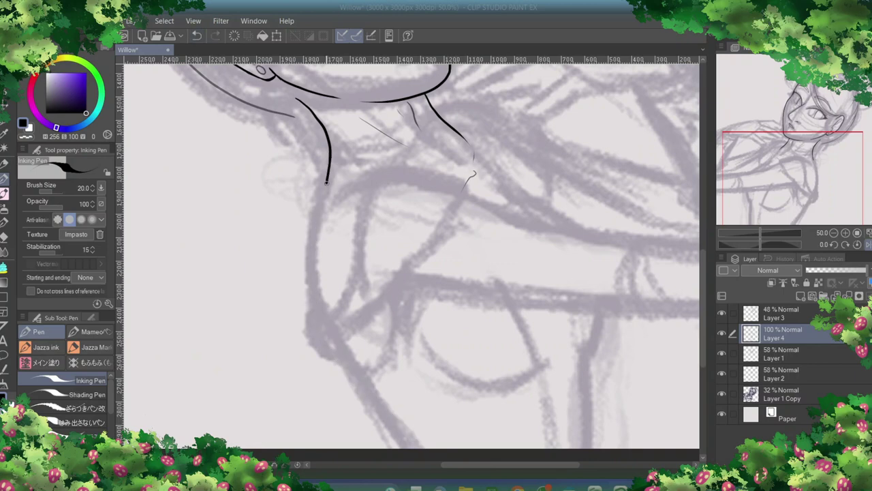
drag(326, 181, 388, 448)
- Ink the outlines of the lower fingers on the raised hand beside the chin
scroll(472, 262, up, 5)
scroll(472, 261, right, 3)
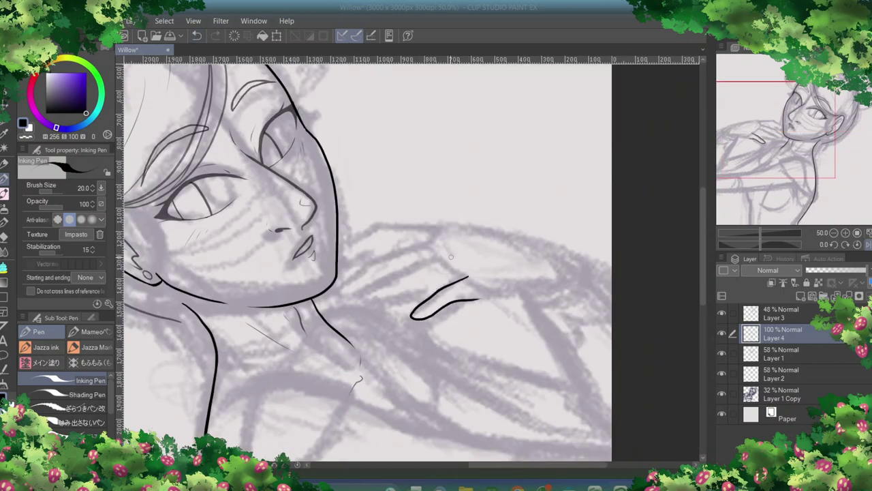
drag(451, 257, 438, 283)
click(196, 35)
drag(435, 243, 371, 287)
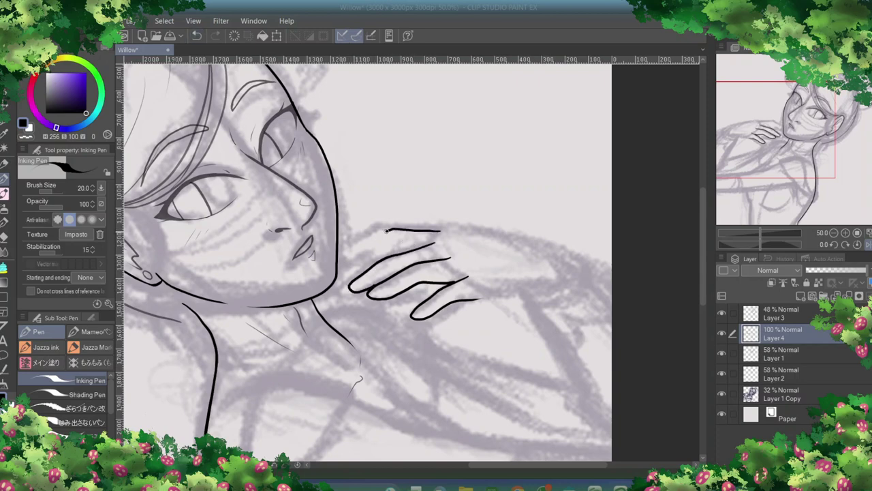
- Ink the uppermost finger of the raised hand and add fingernails to the fingertips
key(ctrl+z)
mouse_move(437, 230)
mouse_down()
mouse_move(436, 242)
mouse_move(385, 228)
mouse_up()
key(e)
key(p)
key(ctrl+z)
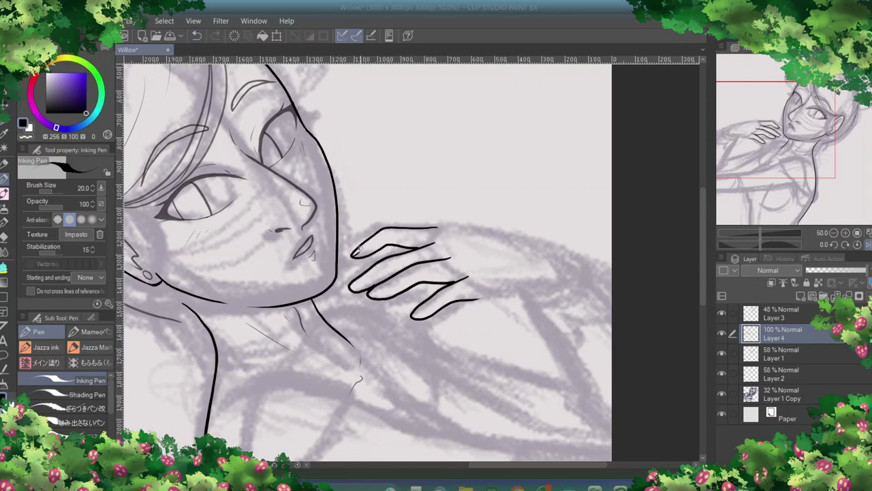
key(p)
drag(367, 291, 375, 298)
- Ink the back of the raised hand through the wrist and the underside of the palm
mouse_move(434, 312)
mouse_down()
mouse_move(353, 311)
mouse_move(356, 107)
mouse_move(409, 204)
mouse_up()
drag(250, 289, 348, 141)
drag(340, 183, 326, 270)
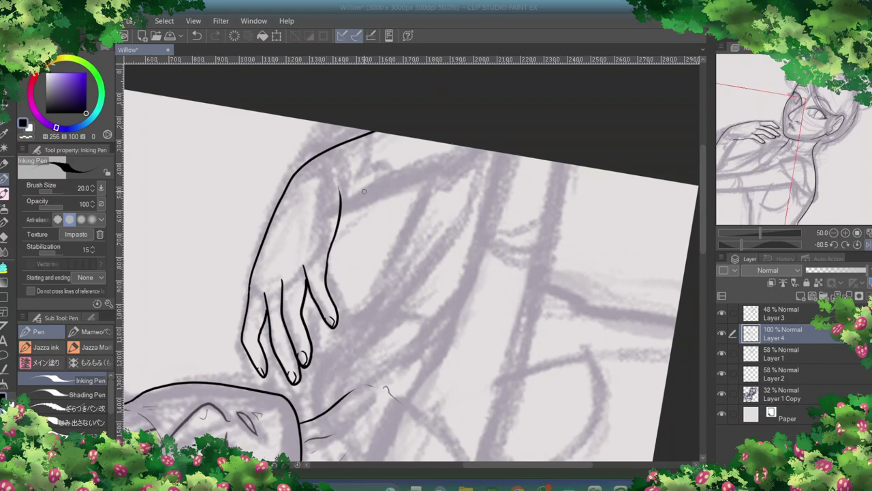
- Ink the raised arm's forearm edge and the long curve running from the elbow to the near shoulder
mouse_move(342, 202)
mouse_down()
mouse_move(502, 158)
mouse_move(409, 286)
mouse_move(477, 204)
mouse_up()
mouse_move(348, 344)
mouse_down()
mouse_move(568, 176)
mouse_move(634, 109)
mouse_up()
key(ctrl+z)
key(e)
key(p)
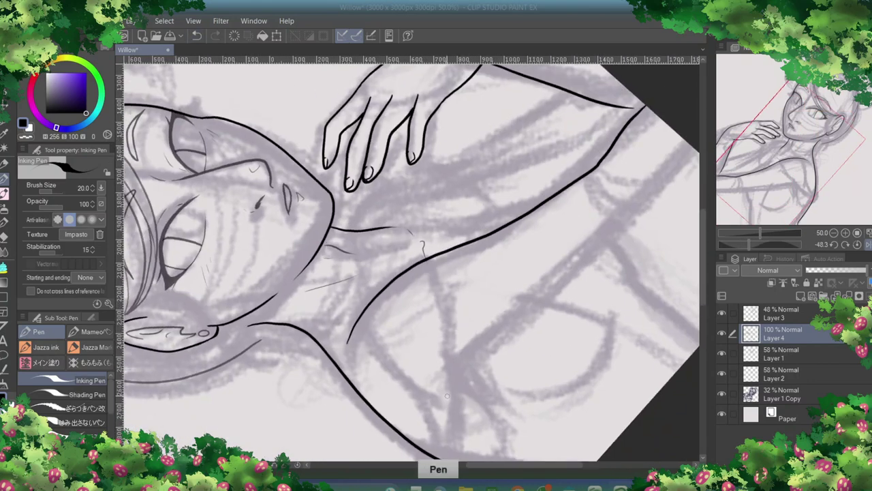
- Ink the crossing arm's lower edge, the line above the far shoulder and the torso contours beneath the arm
drag(432, 394, 630, 219)
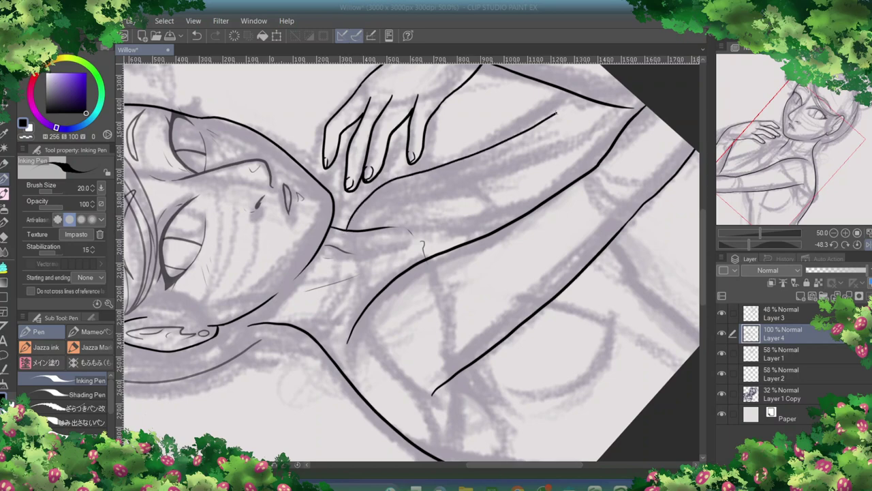
key(h)
drag(478, 273, 386, 238)
drag(495, 148, 568, 98)
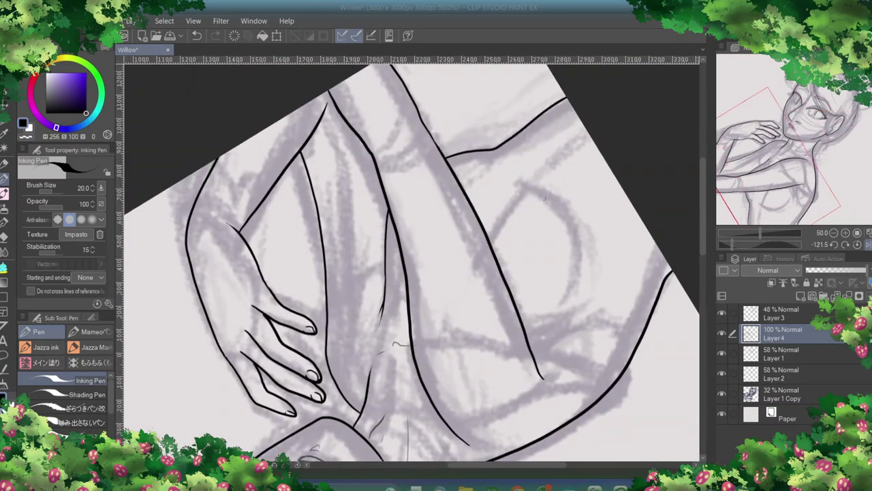
mouse_move(571, 203)
mouse_down()
mouse_move(351, 205)
mouse_move(350, 228)
mouse_move(409, 273)
mouse_up()
key(e)
key(p)
mouse_move(303, 283)
mouse_down()
mouse_move(267, 142)
mouse_move(297, 264)
mouse_move(278, 154)
mouse_up()
key(e)
key(p)
mouse_move(281, 116)
mouse_down()
mouse_move(700, 226)
mouse_move(452, 464)
mouse_move(514, 227)
mouse_move(481, 299)
mouse_up()
- Trim the hair contour behind the ear on Layer 3 and ink short loose strands at the nape
key(alt+])
key(e)
mouse_move(505, 240)
mouse_down()
mouse_move(491, 300)
mouse_move(460, 336)
mouse_move(470, 289)
mouse_up()
key(p)
key(p)
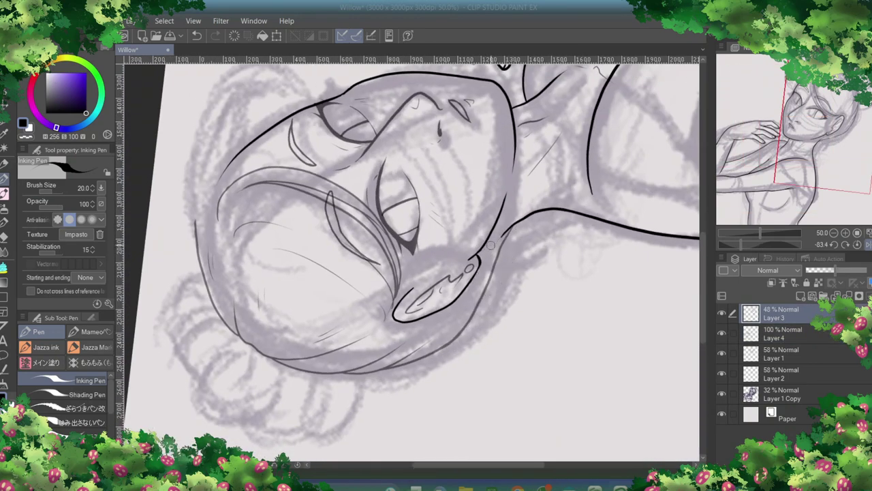
key(e)
key(ctrl+@)
scroll(409, 262, down, 2)
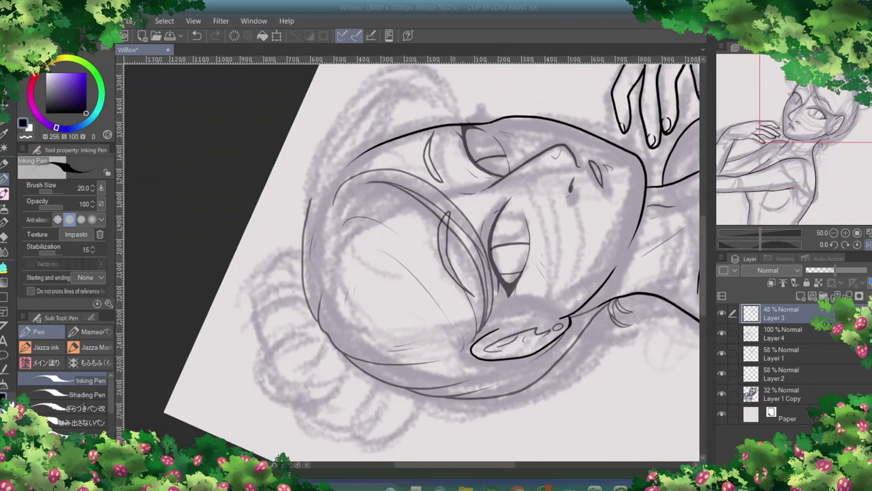
- Ink the outer and inner contours of the far-side hair lock on Layer 3
key(e)
mouse_move(316, 297)
mouse_down()
mouse_move(359, 204)
mouse_move(458, 231)
mouse_move(455, 205)
mouse_up()
drag(395, 197, 458, 208)
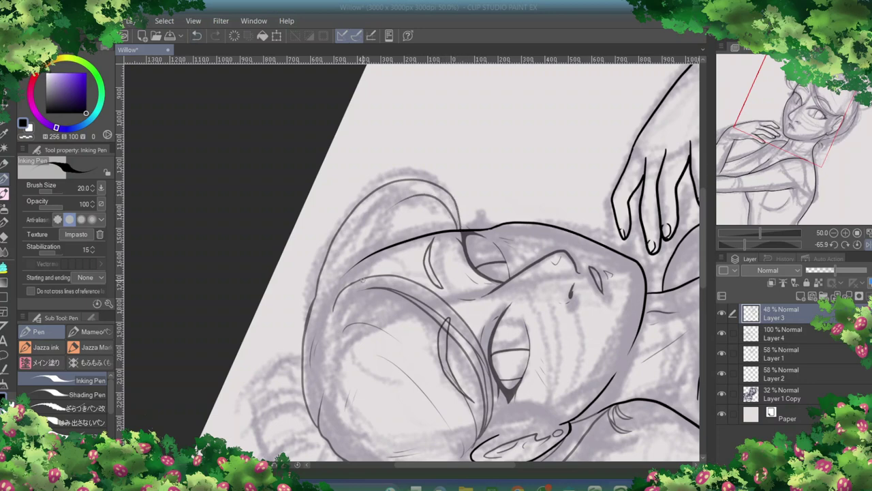
- Ink strand lines inside the far-side hair lock and clean up where it meets the crown contour
drag(361, 282, 409, 230)
key(e)
key(p)
drag(336, 271, 363, 221)
key(e)
drag(309, 327, 308, 304)
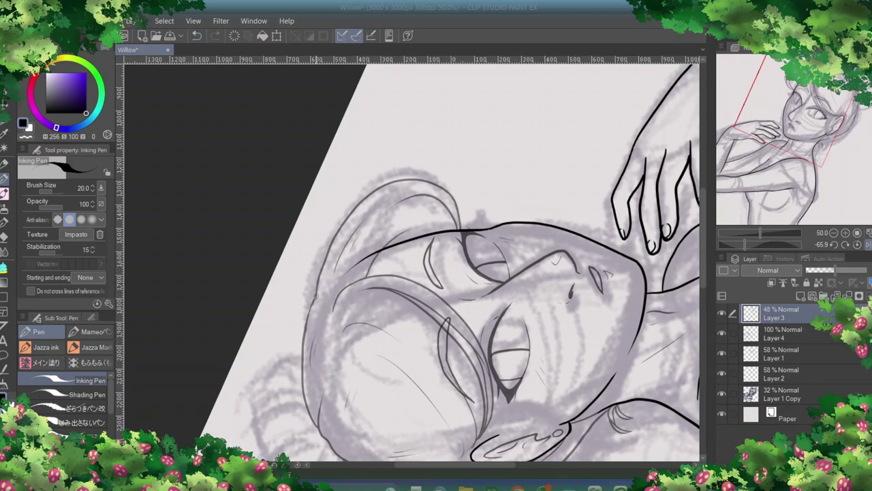
- Ink the lower edge of the swept front hair from the ear up toward the parted lock on Layer 3
key(r)
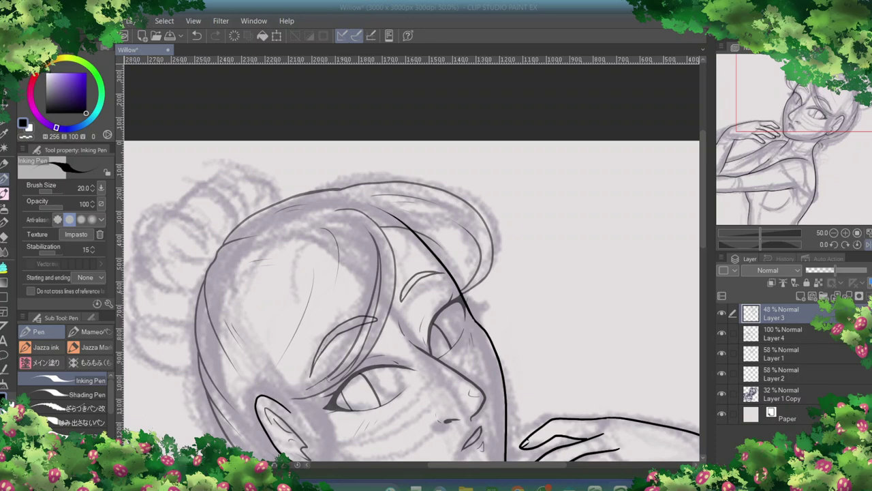
key(p)
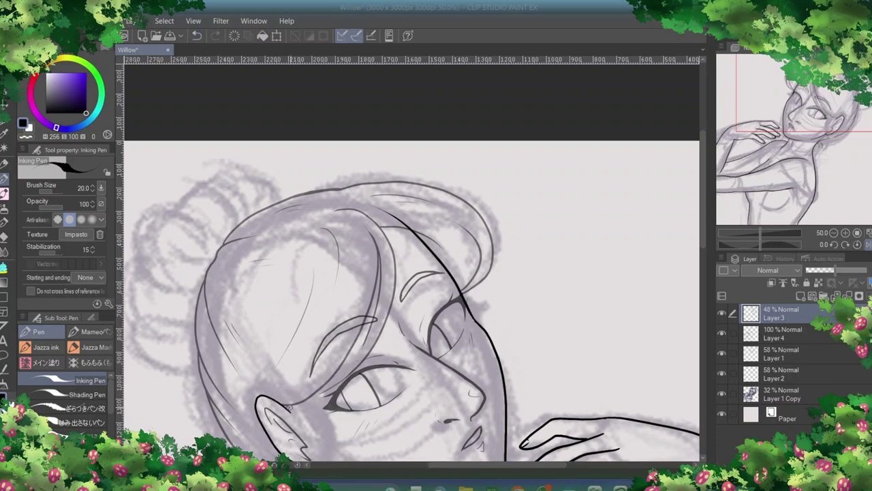
drag(289, 407, 362, 358)
key(e)
drag(323, 398, 371, 349)
key(p)
drag(288, 413, 378, 340)
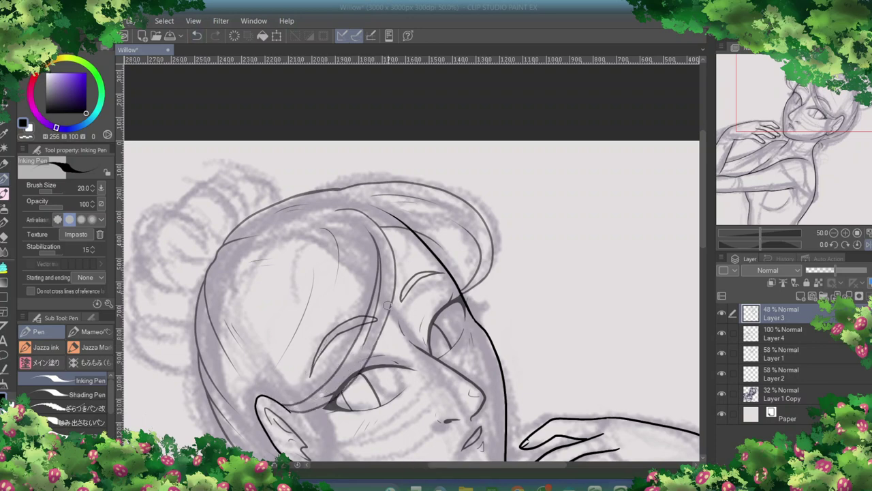
- Ink the front lock's strand line down past the near eyebrow to the eye's outer corner and clean it up
drag(380, 297, 340, 394)
key(e)
key(p)
key(e)
key(p)
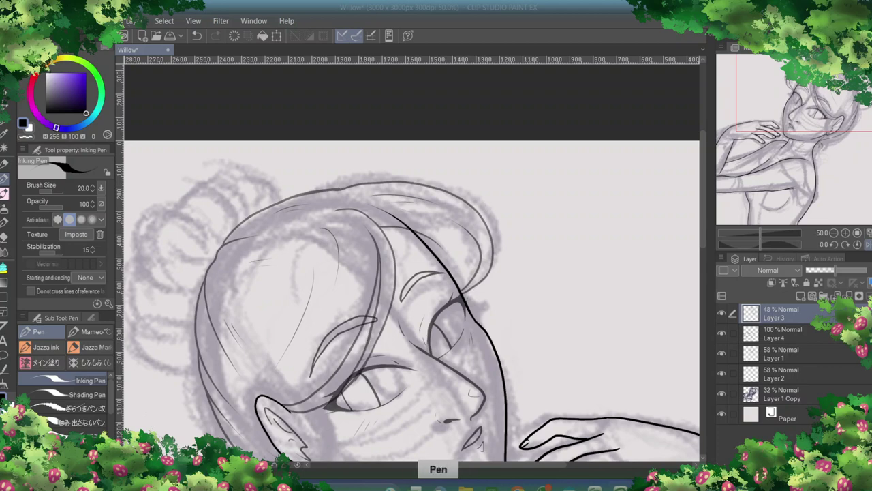
key(p)
- Ink the hair bun behind the head with its scalloped outer contour and curved inner fold lines
drag(339, 400, 524, 346)
drag(371, 163, 334, 175)
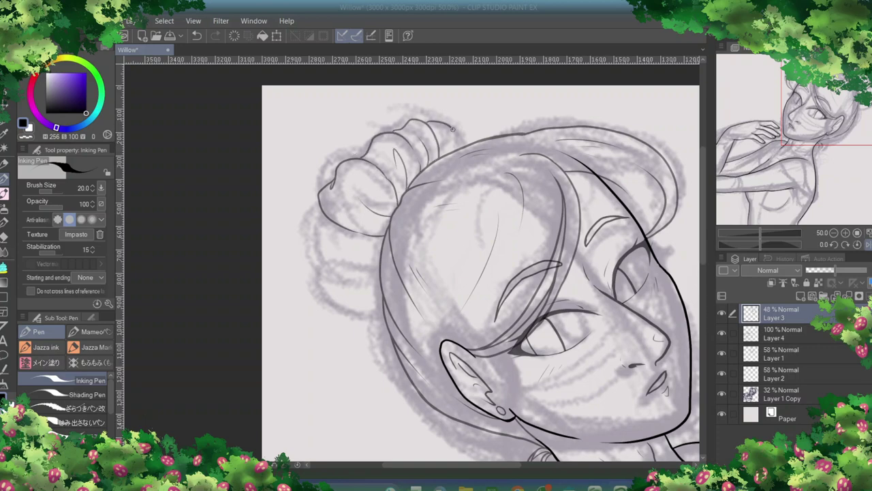
drag(452, 128, 463, 144)
key(e)
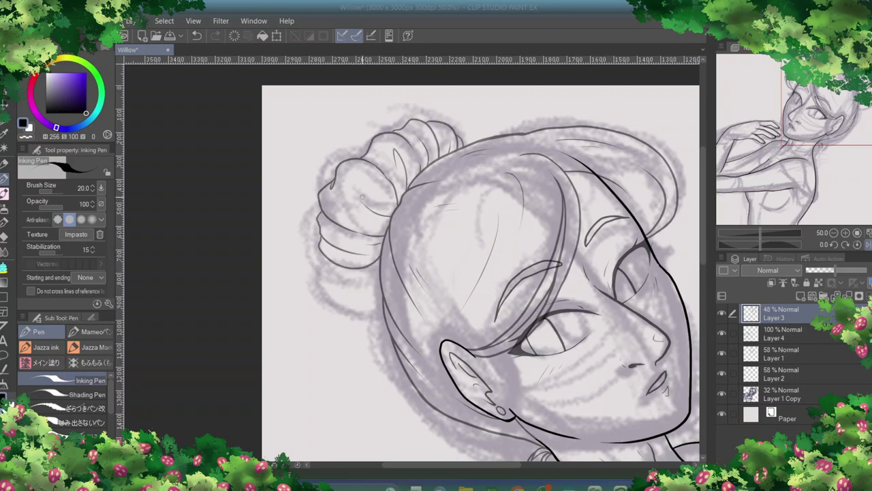
drag(318, 253, 380, 271)
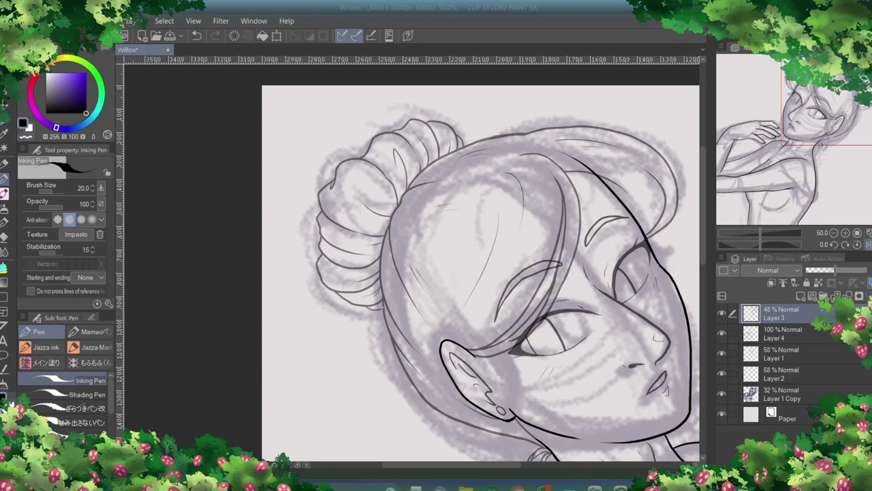
- Add a new layer directly above the rough sketch layer and lower Layer 4's opacity to 47%
scroll(477, 273, down, 10)
scroll(477, 273, up, 10)
click(801, 296)
scroll(477, 272, up, 5)
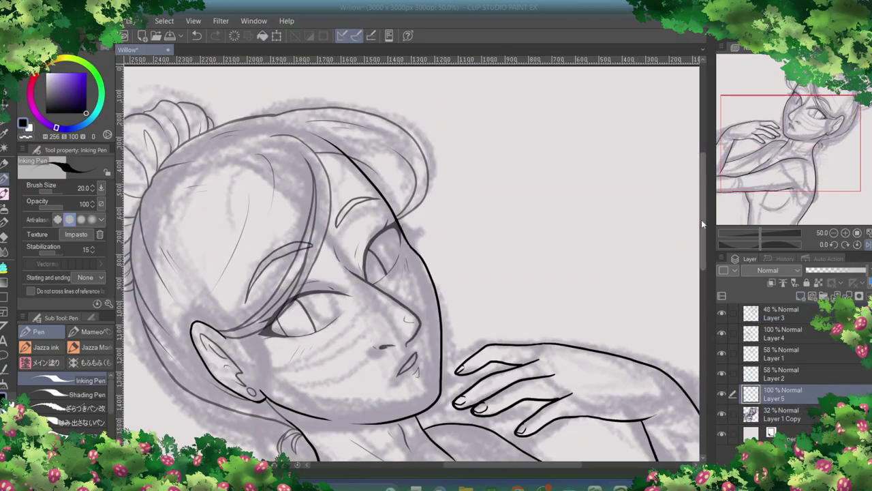
drag(701, 219, 714, 321)
drag(801, 331, 784, 330)
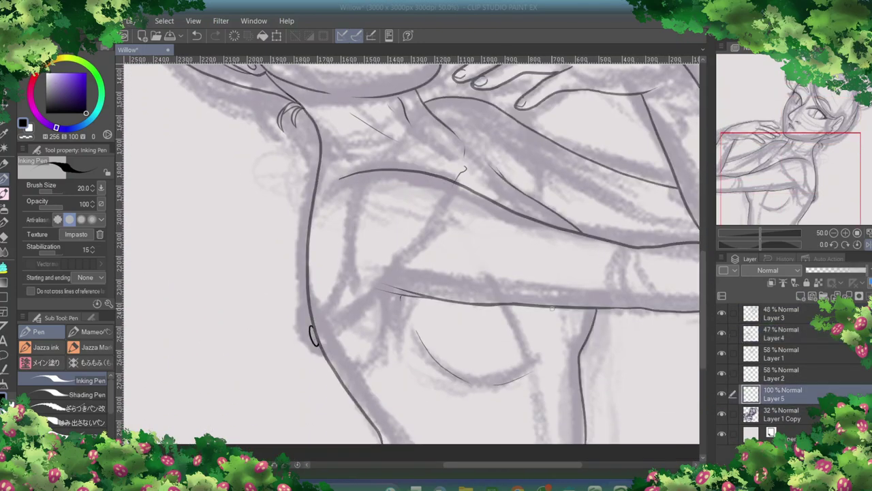
- Ink the draped sleeve over the near shoulder on Layer 5, with a small knot at the armpit and fold lines
mouse_move(314, 333)
mouse_down()
mouse_move(429, 179)
mouse_move(470, 188)
mouse_move(371, 169)
mouse_move(339, 330)
mouse_move(477, 189)
mouse_move(354, 198)
mouse_up()
key(e)
key(e)
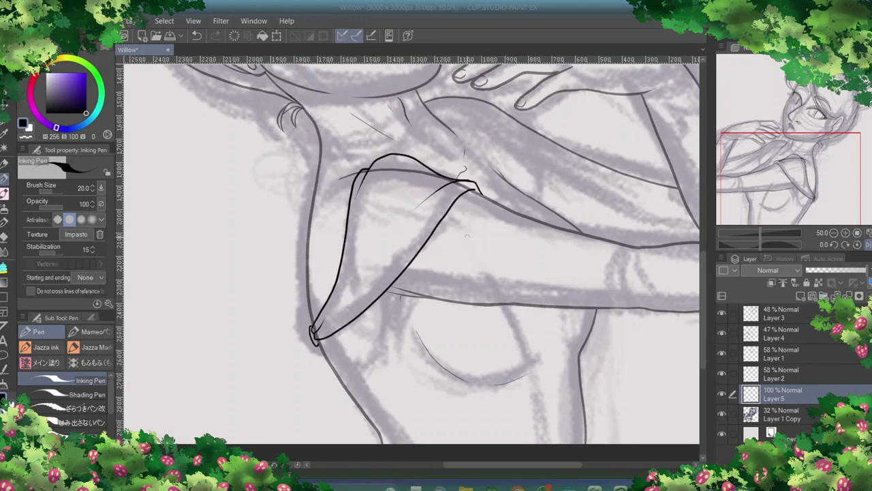
scroll(328, 326, down, 1)
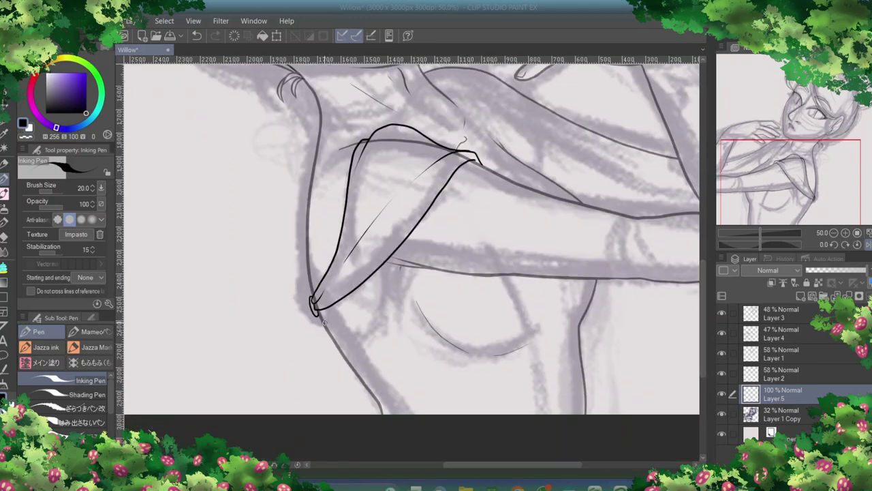
- Ink the garment's side edges along the torso and its upper edge beside the crossing arm on Layer 5
drag(553, 178, 596, 217)
drag(599, 276, 586, 413)
drag(315, 314, 337, 353)
key(ctrl+z)
drag(380, 413, 316, 309)
key(ctrl+z)
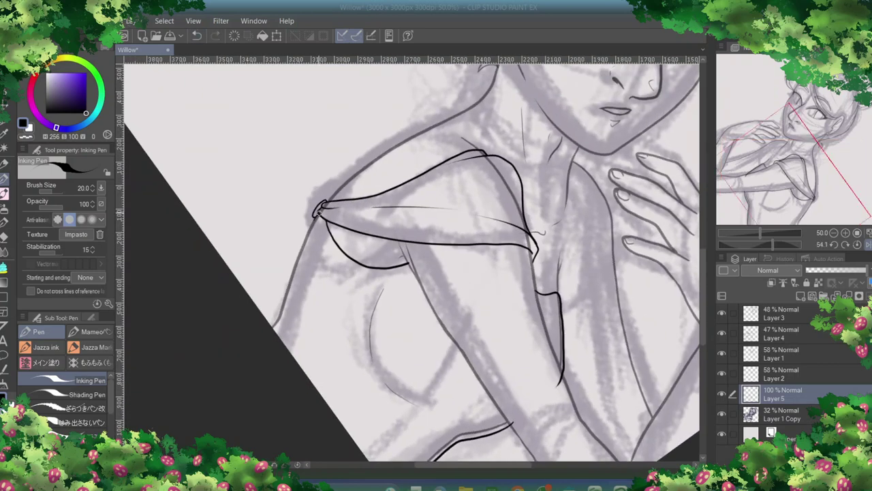
- Ink the gathered cloth over the far shoulder with its fold lines and the small round ring joining it
key(p)
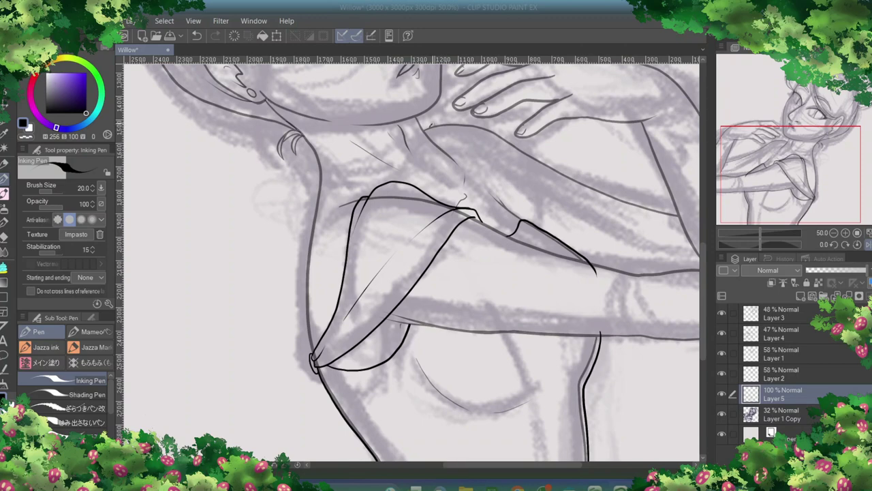
drag(486, 126, 503, 178)
drag(504, 132, 526, 221)
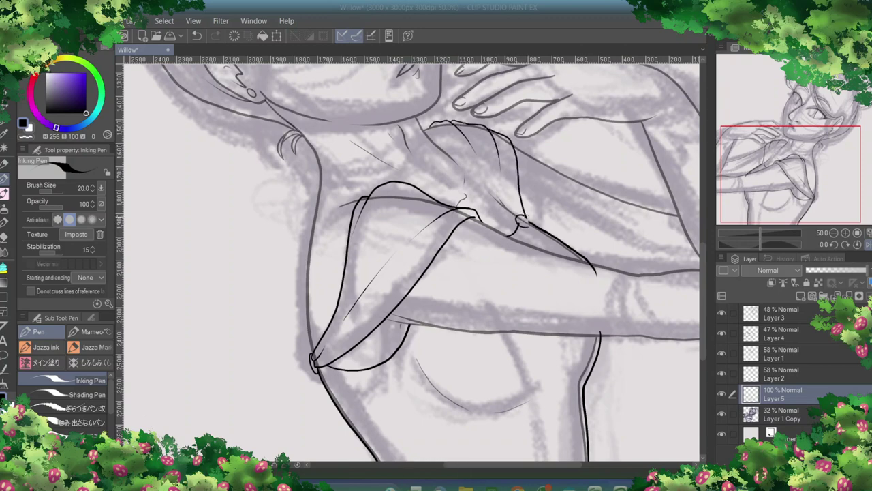
drag(430, 127, 514, 215)
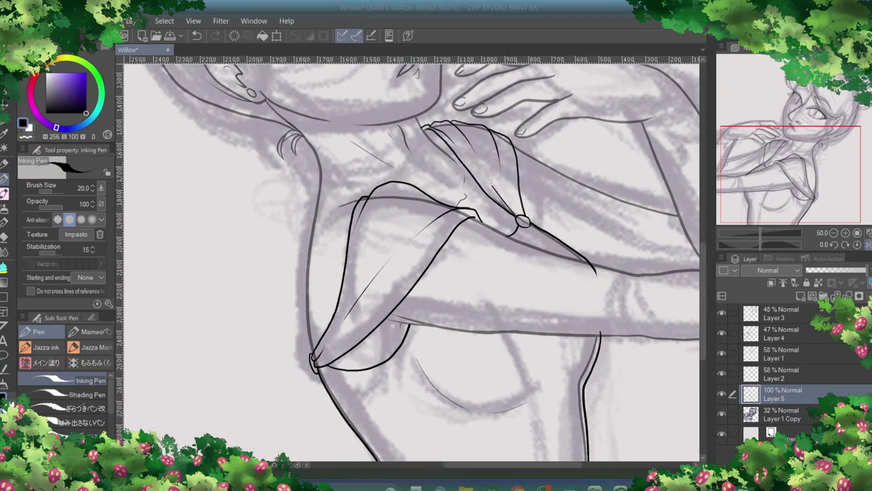
drag(483, 170, 515, 213)
- Ink the wristband on the raised hand and the loose cloth hanging from it on Layer 5
drag(518, 465, 590, 468)
scroll(385, 253, up, 4)
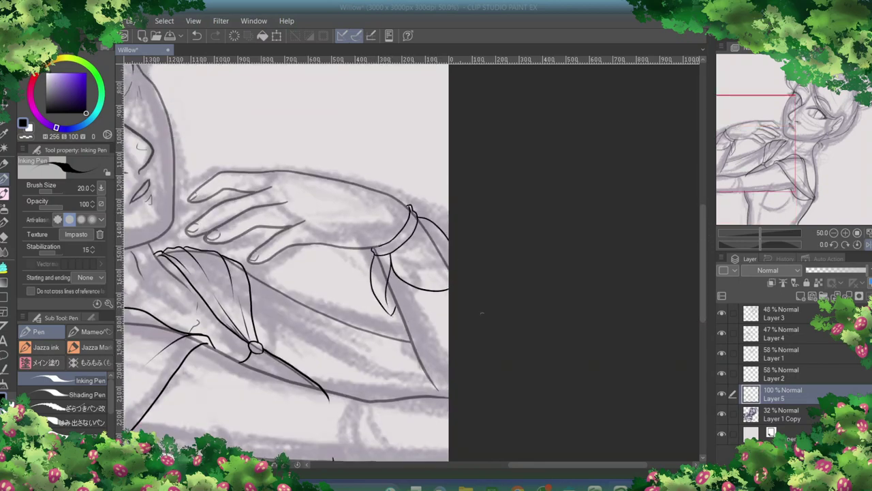
scroll(481, 313, left, 5)
key(ctrl+minus)
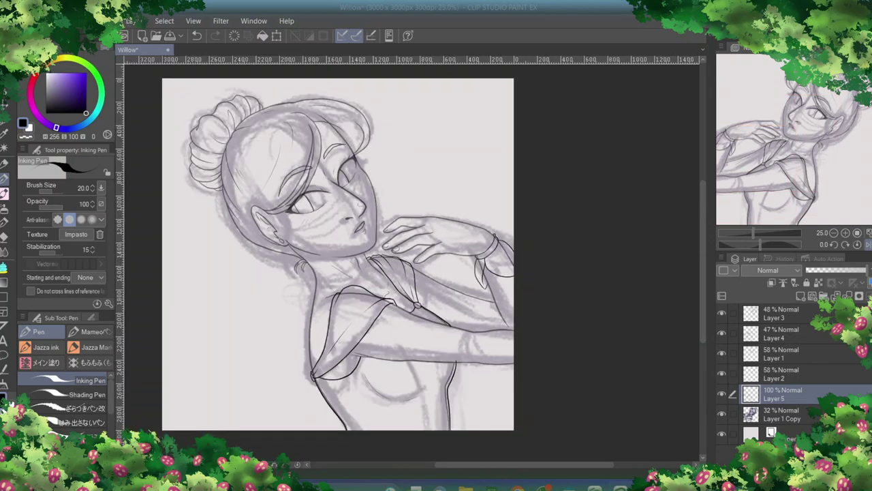
- Hide the rough sketch layer Layer 1 Copy and raise Layer 3's opacity to 74% to check the line art
click(722, 414)
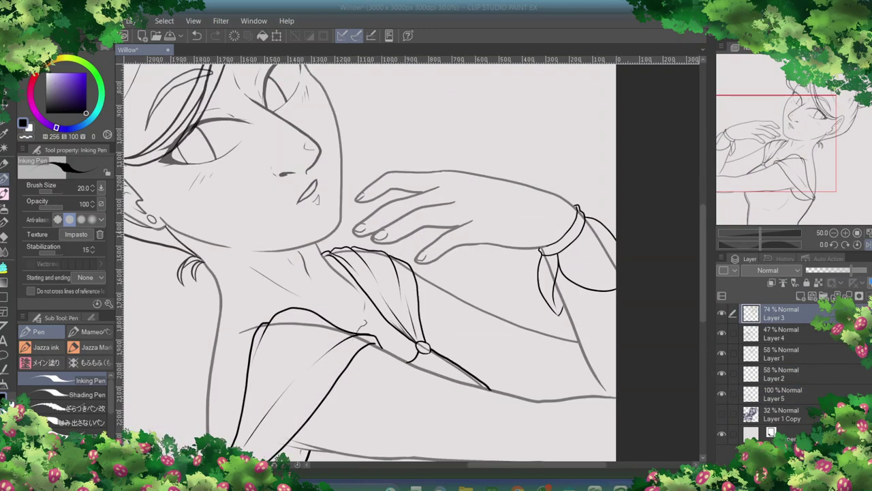
drag(311, 188, 525, 255)
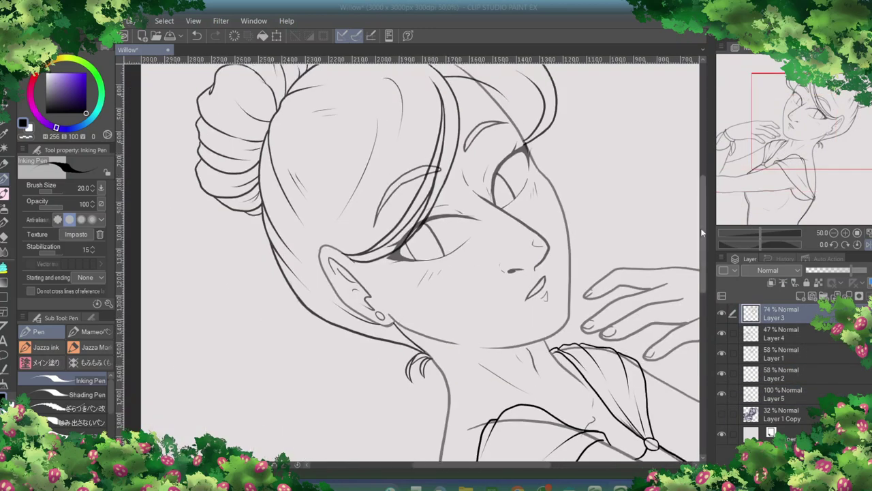
key(ctrl+plus)
key(ctrl+plus)
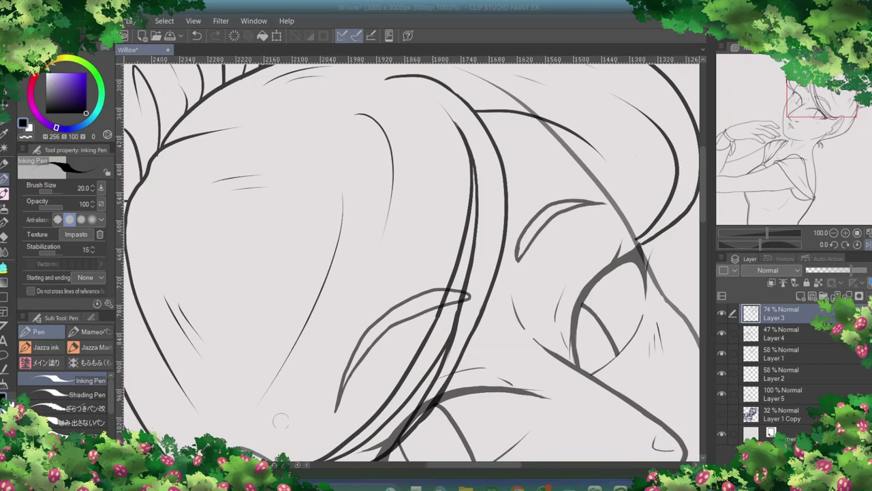
key(ctrl+minus)
key(ctrl+minus)
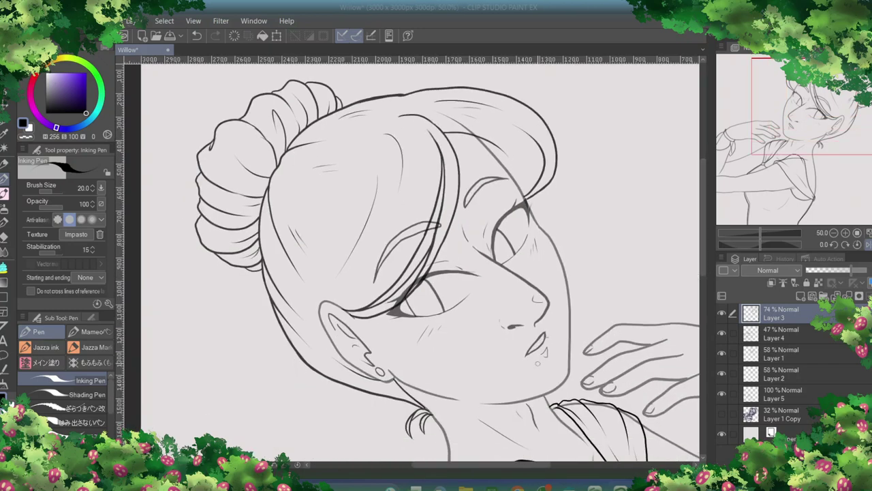
- Set Layer 3's opacity to 100% and Layer 4's opacity to 60%
key(e)
click(863, 270)
click(784, 334)
click(844, 271)
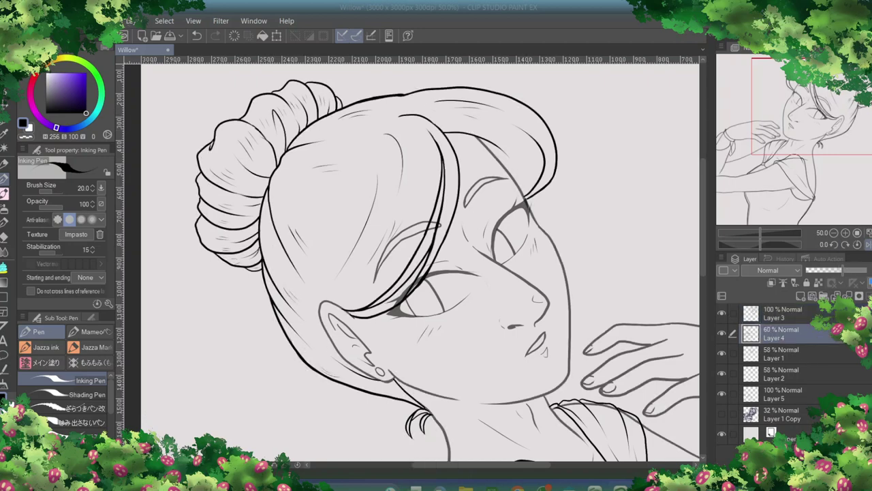
- Undo the last edit and move Layer 4 beneath Layer 1 in the layer order
key(ctrl+plus)
key(ctrl+plus)
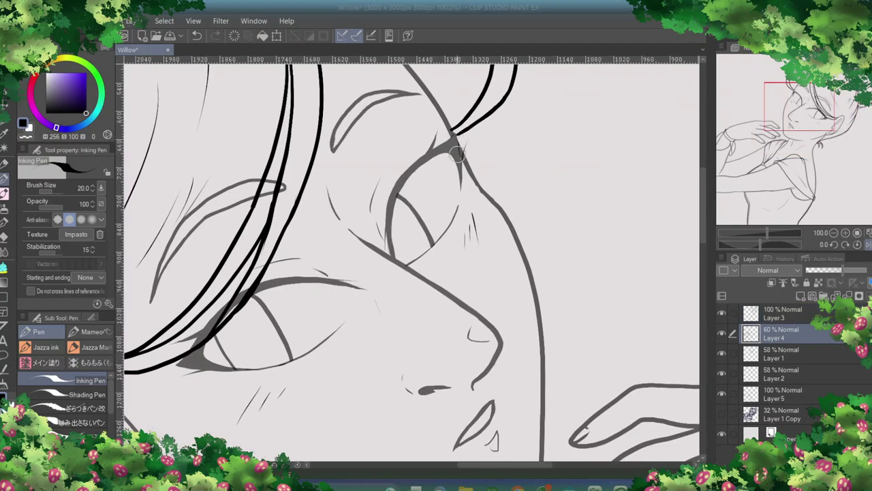
click(196, 35)
scroll(358, 254, up, 5)
drag(792, 353, 793, 359)
scroll(409, 259, down, 5)
key(ctrl+minus)
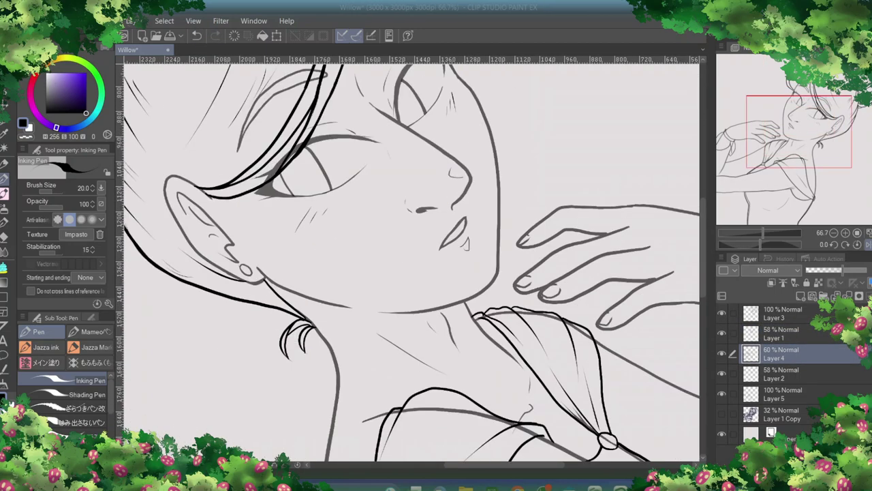
- Erase the part of Layer 4's near shoulder line that runs inside the draped sleeve
scroll(704, 227, down, 3)
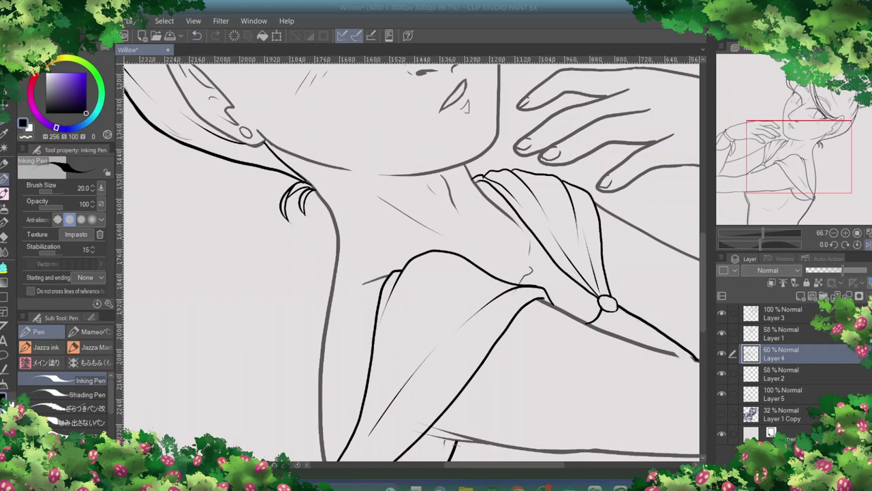
scroll(523, 321, right, 3)
drag(204, 272, 329, 289)
drag(381, 313, 508, 360)
key(ctrl+z)
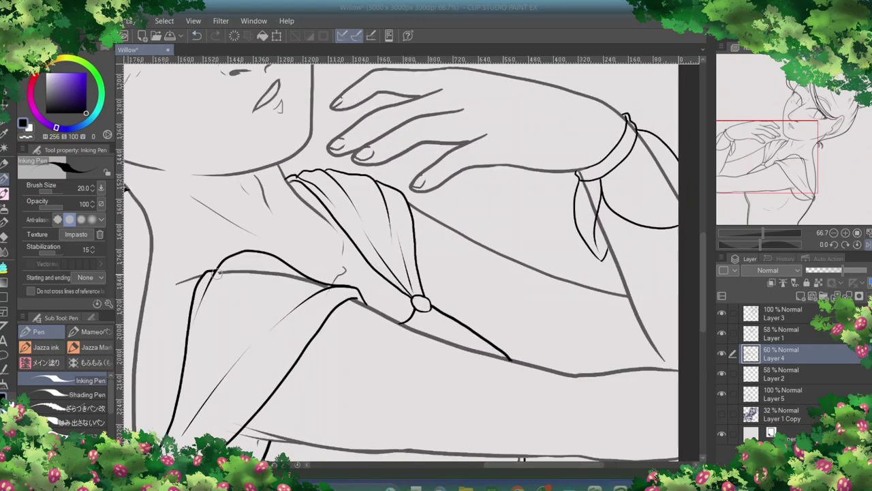
scroll(672, 290, down, 2)
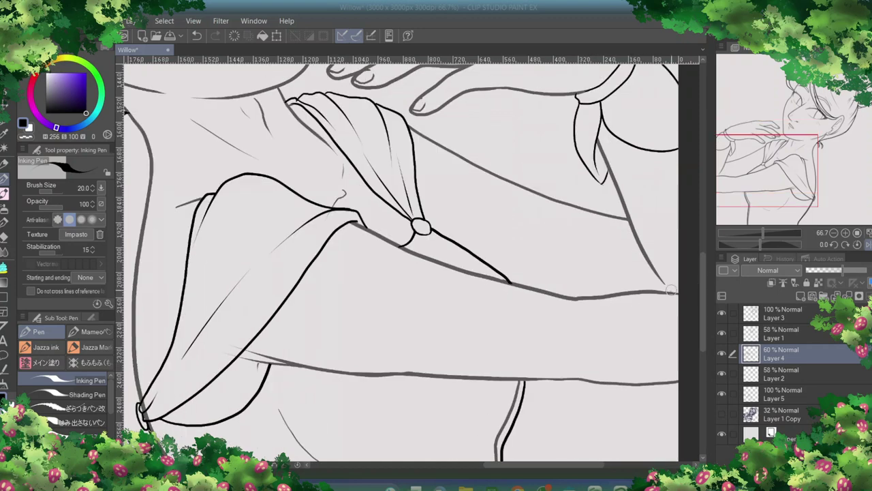
- Redraw the garment's front side edge on Layer 5 along the torso contour below the crossing arm
scroll(672, 289, down, 5)
ctrl+click(520, 199)
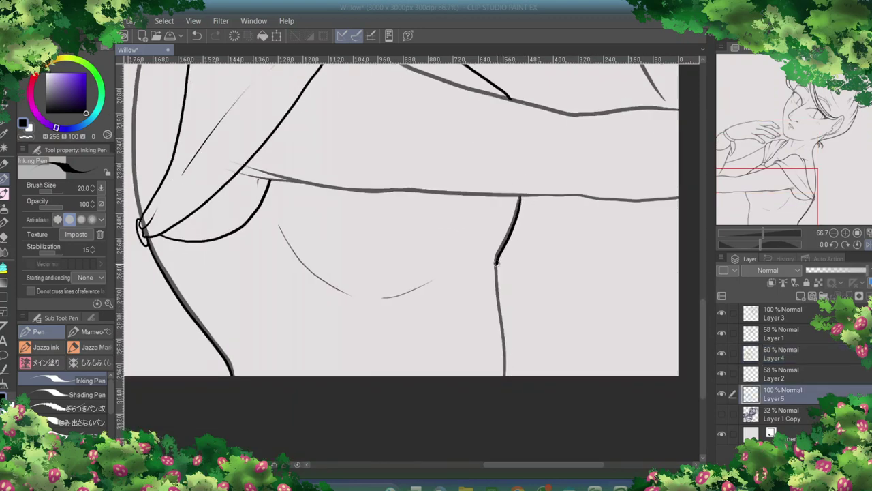
drag(496, 262, 505, 375)
ctrl+click(505, 373)
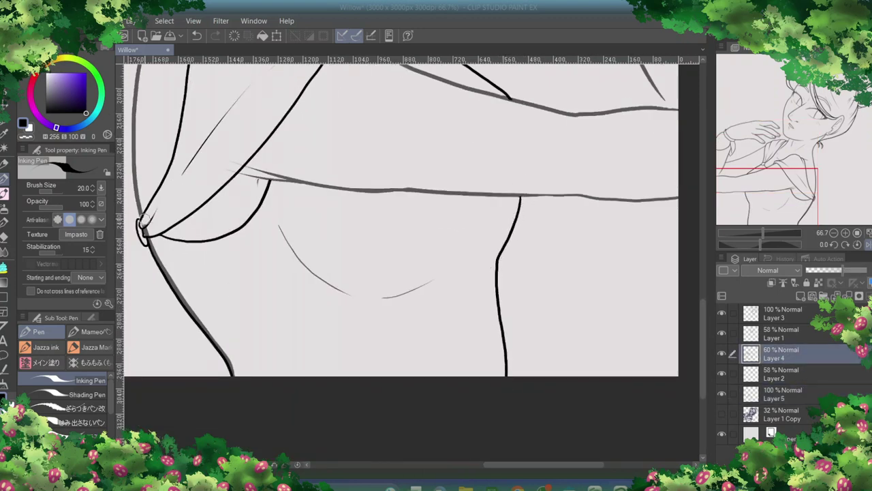
- Set the opacity of Layer 4 and Layer 2 to 100% and of Layer 1 to 72%
drag(703, 327, 700, 256)
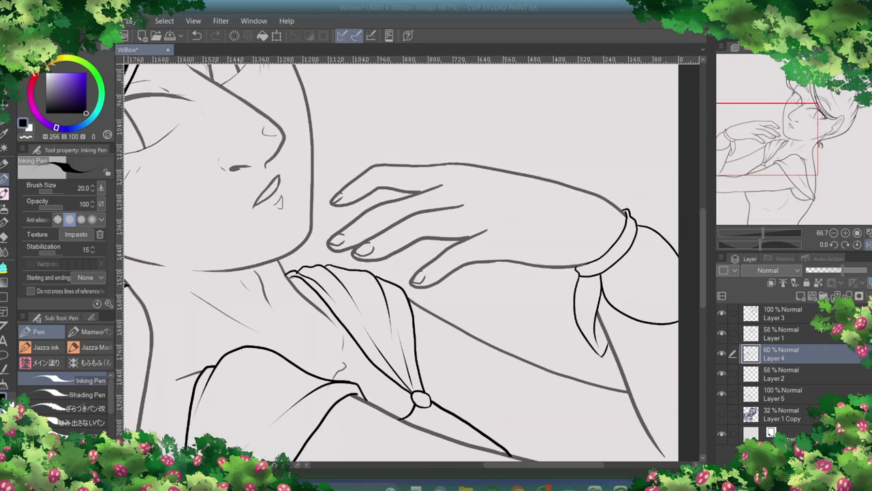
click(858, 270)
click(811, 394)
click(817, 376)
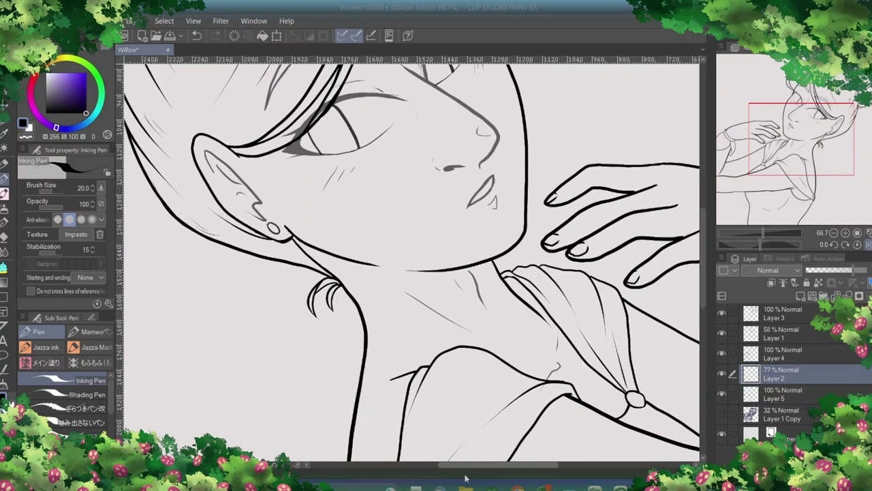
click(821, 334)
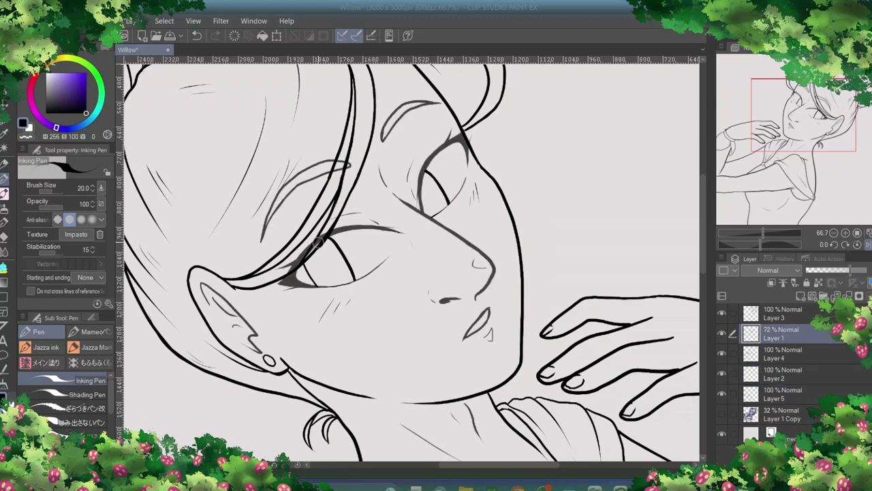
click(850, 270)
- Fade the near eyebrow on Layer 1 using the Rough eraser at 50 opacity, and set the eraser's opacity to 100
key(e)
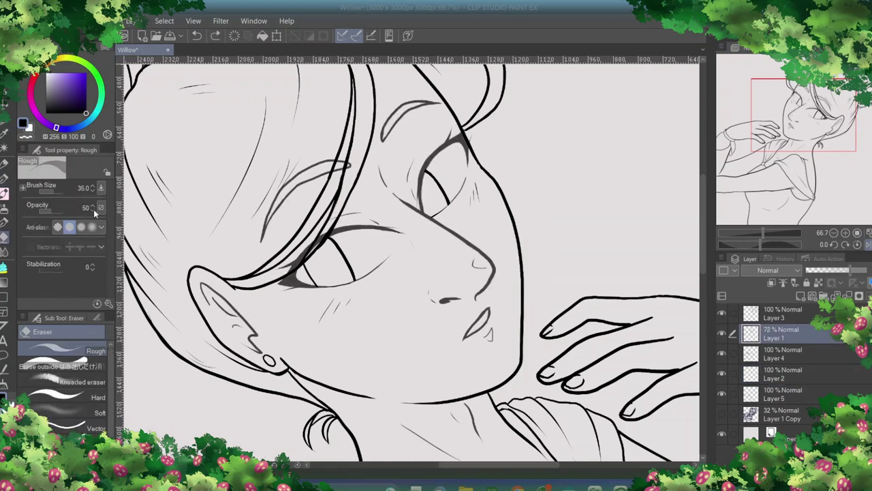
drag(332, 154, 272, 232)
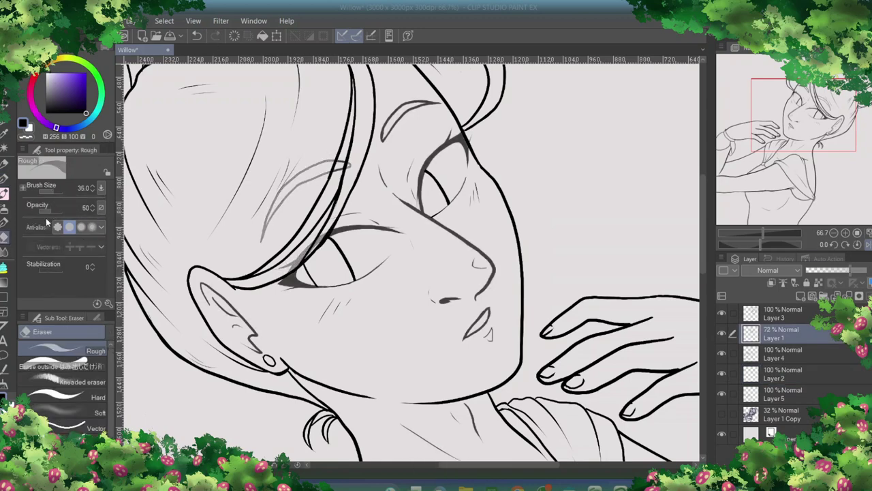
click(76, 208)
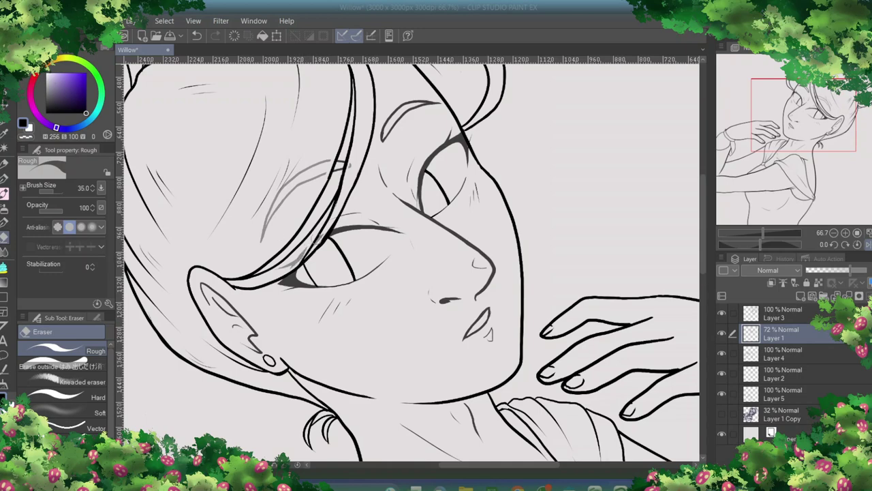
- Restore Layer 1 to 100% opacity and group all the line layers into a folder at 69% opacity beneath a new layer
scroll(409, 259, down, 1)
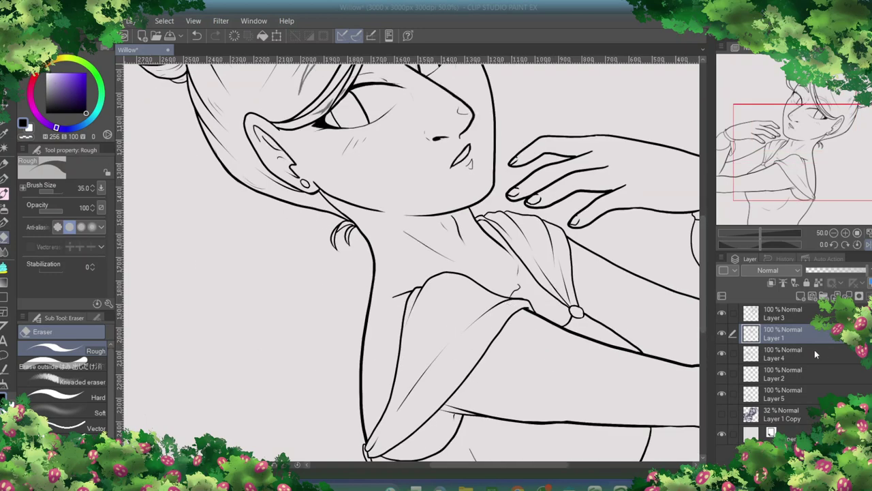
scroll(811, 341, up, 2)
click(807, 351)
click(743, 332)
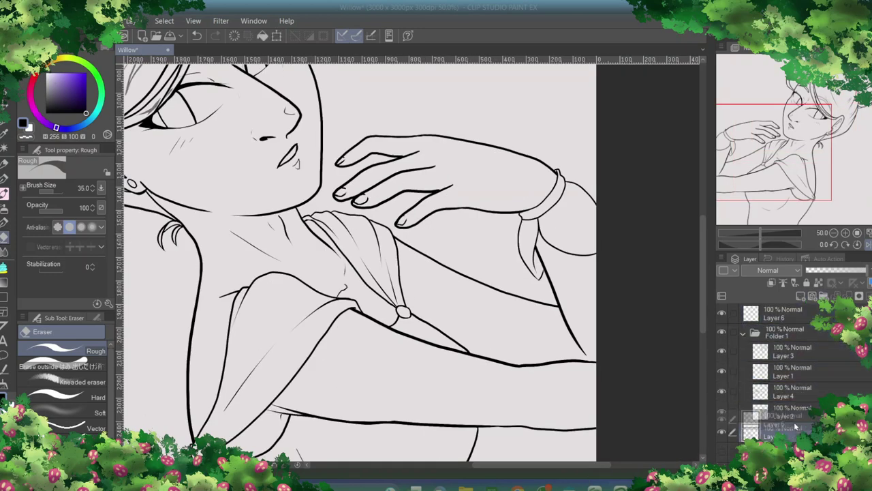
scroll(511, 446, right, 2)
key(p)
click(783, 313)
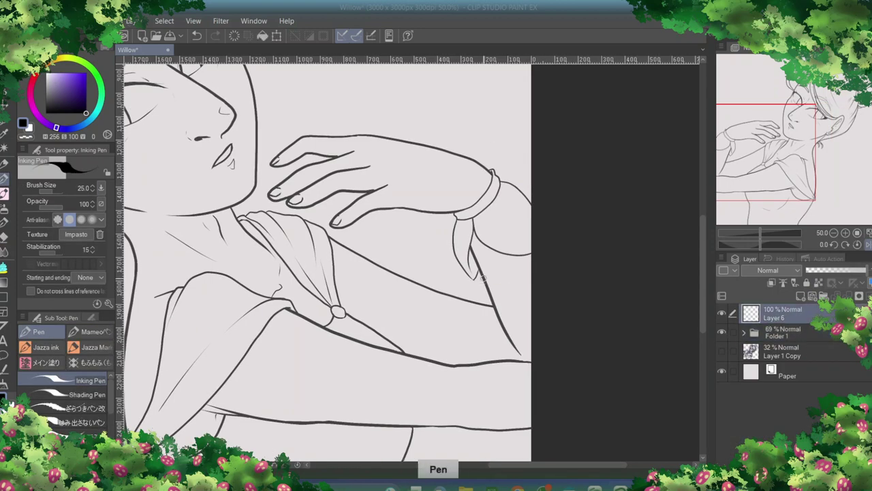
- Thicken the outline of the wristband and its hanging tie on Layer 6 with the Inking Pen at size 25
scroll(524, 268, up, 2)
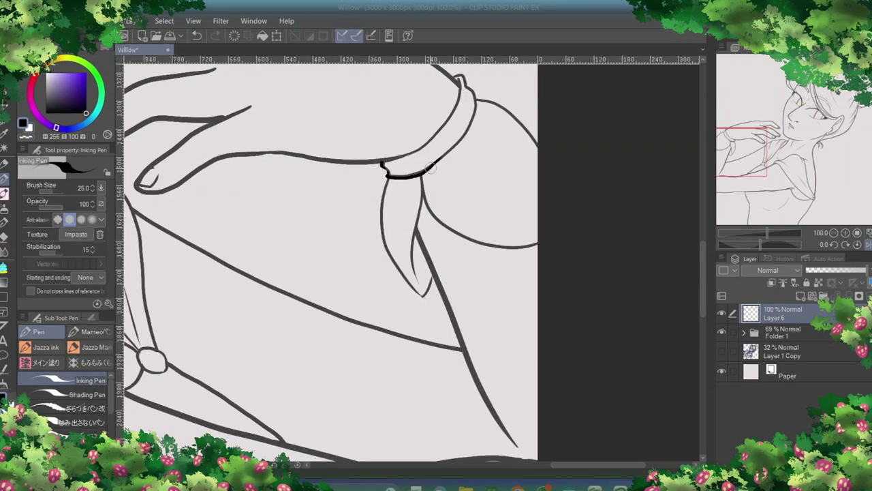
drag(387, 180, 385, 250)
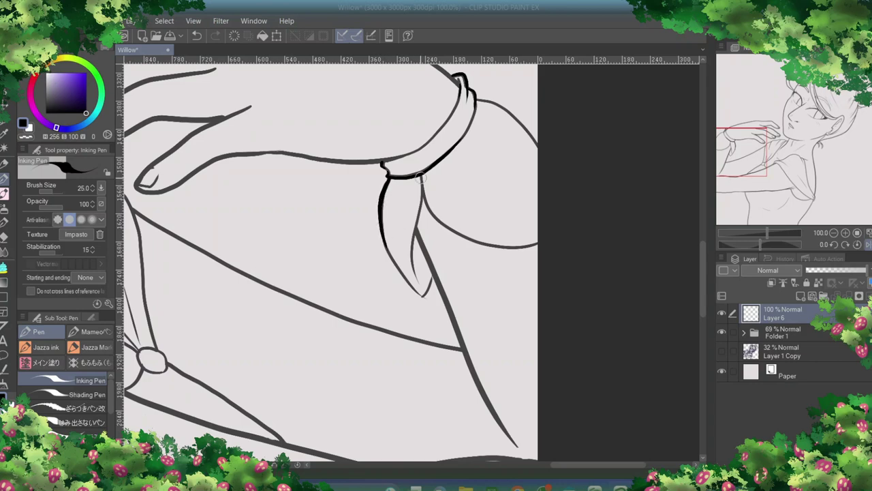
drag(422, 176, 421, 247)
key(e)
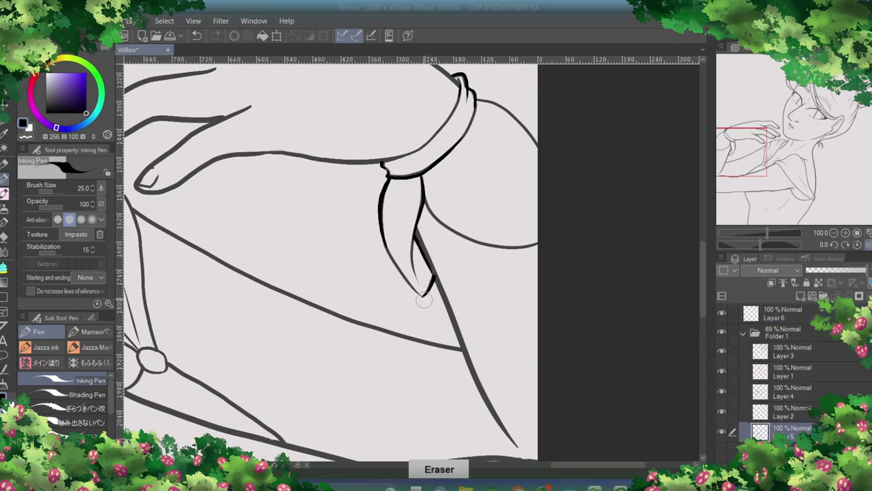
key(p)
- Thicken the forearm lines beside the wristband and the underside of the wrist
drag(423, 204, 480, 244)
drag(476, 94, 526, 131)
drag(477, 286, 477, 137)
drag(462, 190, 503, 277)
drag(565, 269, 491, 157)
drag(492, 149, 471, 250)
key(h)
- Thicken the undersides of the thumb and fingers and the back of the hand near the wrist
drag(259, 344, 334, 312)
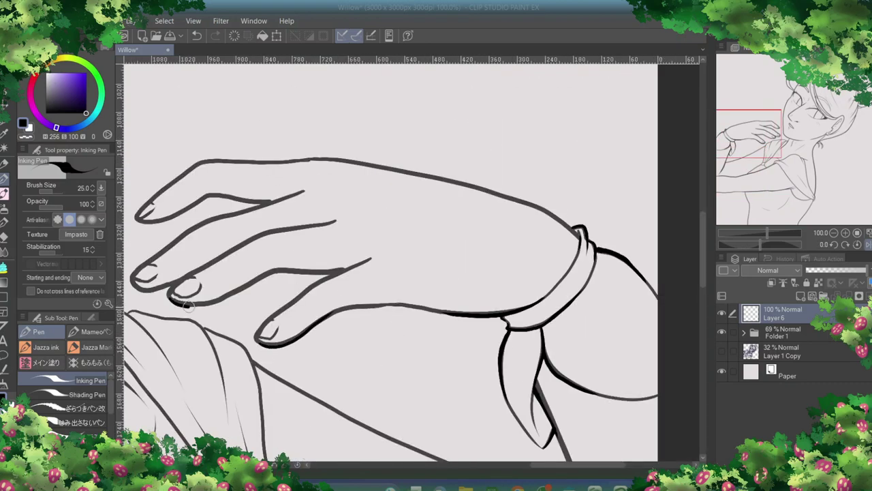
drag(169, 300, 243, 293)
mouse_move(140, 219)
mouse_down()
mouse_move(196, 203)
mouse_move(263, 202)
mouse_up()
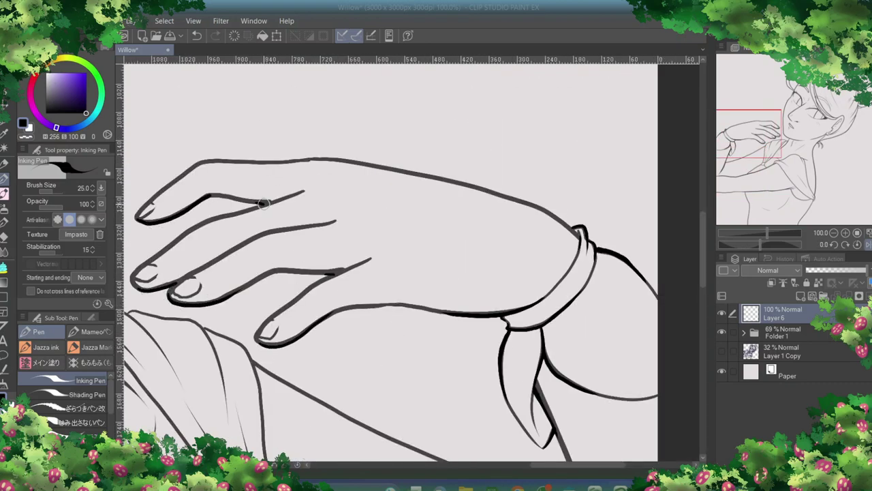
key(h)
drag(390, 93, 338, 211)
key(h)
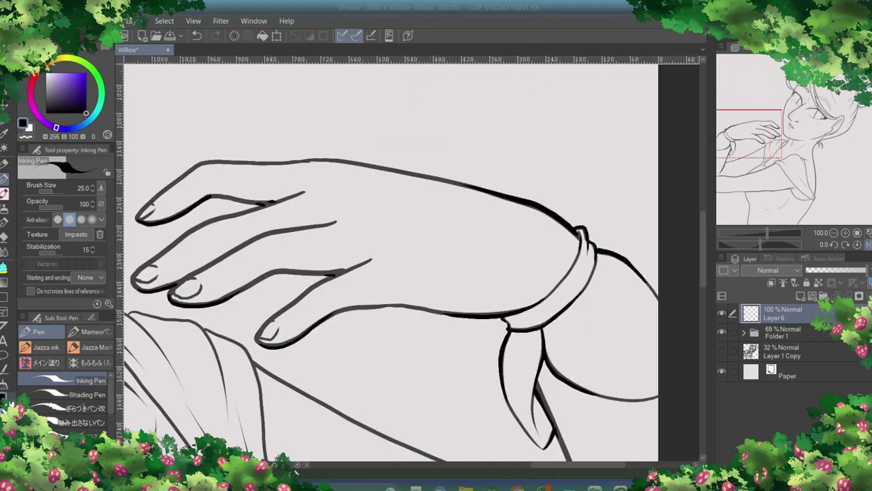
- Thicken the short neck line below the jaw and the top folds of the cloth on the far shoulder
scroll(369, 309, left, 5)
key(ctrl+z)
key(ctrl+z)
key(ctrl+y)
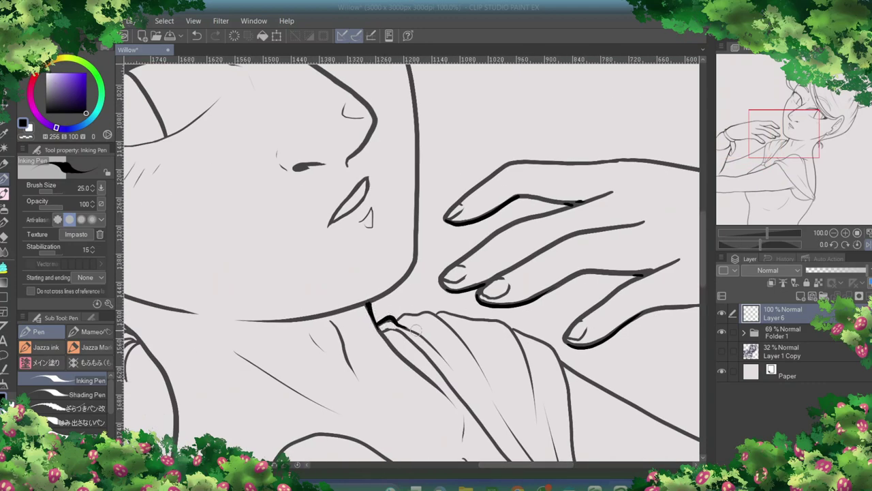
mouse_move(402, 313)
mouse_down()
mouse_move(425, 311)
mouse_move(462, 335)
mouse_up()
key(h)
key(h)
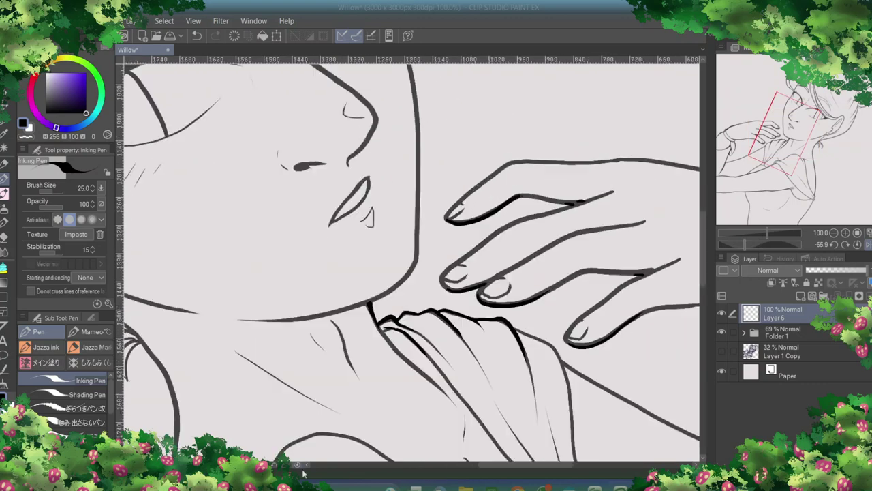
- Clean up and thicken the outline of the round clasp and the outer edge of the cloth gathered into it
scroll(575, 298, down, 5)
key(e)
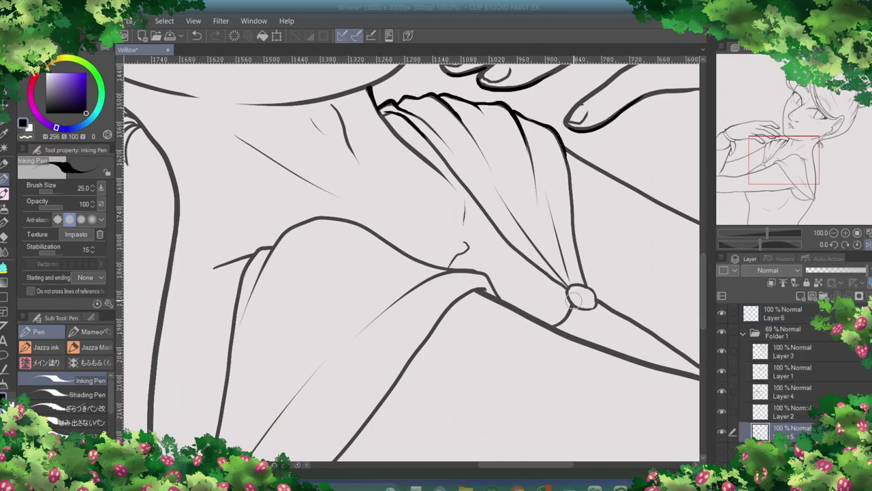
drag(575, 297, 571, 161)
key(p)
mouse_move(568, 291)
mouse_down()
mouse_move(489, 188)
mouse_move(571, 302)
mouse_up()
- Thicken the edges of the near draped sleeve down to its knot and the start of the body line below
drag(471, 291, 405, 368)
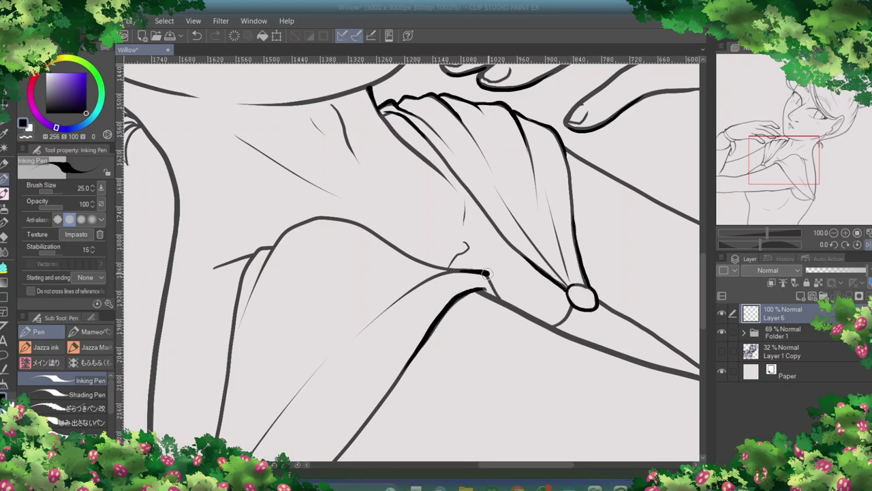
drag(503, 302, 457, 270)
mouse_move(368, 229)
mouse_down()
mouse_move(273, 244)
mouse_move(239, 289)
mouse_move(231, 332)
mouse_up()
scroll(240, 287, down, 5)
mouse_move(186, 294)
mouse_down()
mouse_move(161, 358)
mouse_move(286, 289)
mouse_up()
drag(164, 365, 196, 427)
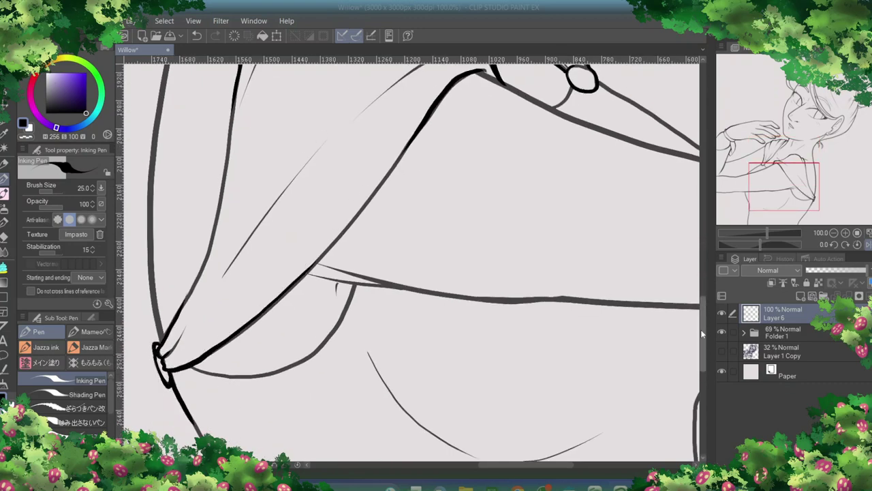
- Thicken the torso contours and the hanging underside of the sleeve below the crossing arm
scroll(196, 426, down, 5)
drag(170, 146, 227, 237)
drag(191, 131, 253, 143)
scroll(352, 248, up, 4)
drag(351, 247, 335, 293)
scroll(408, 286, right, 5)
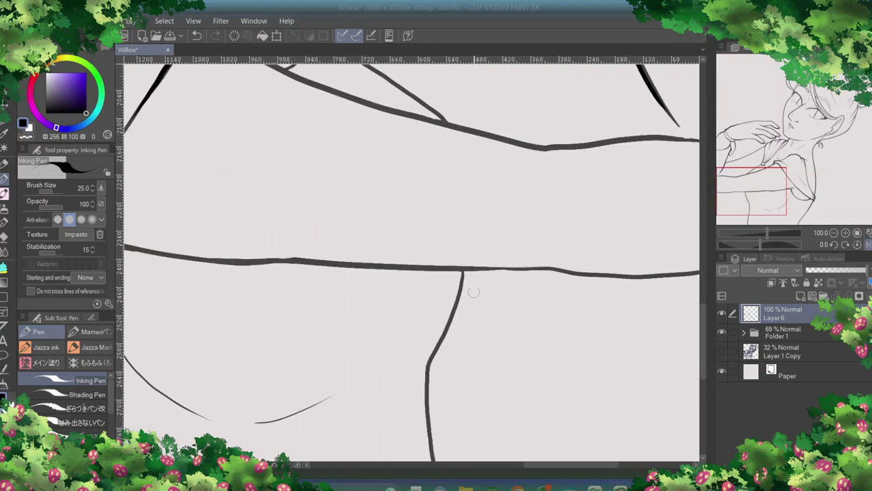
mouse_move(464, 270)
mouse_down()
mouse_move(431, 355)
mouse_move(431, 442)
mouse_up()
- Thicken the cloth edge that runs from the round clasp toward the crossing arm
scroll(431, 442, up, 1)
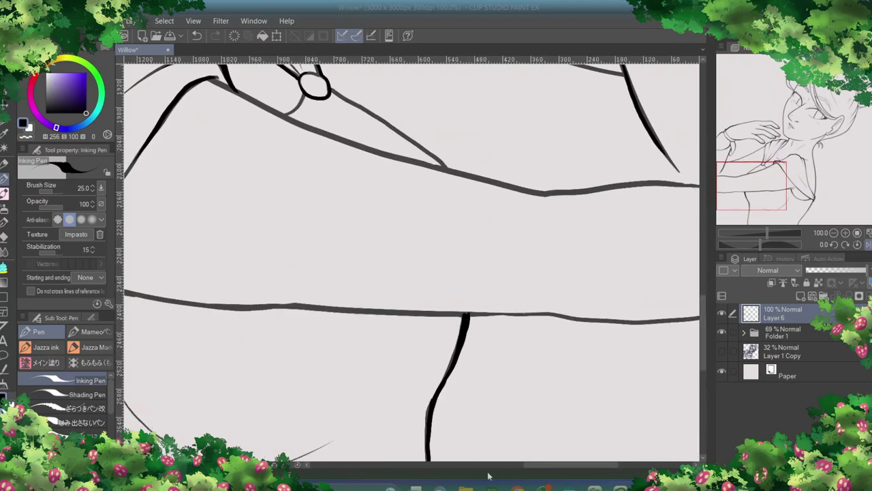
scroll(413, 356, right, 4)
scroll(413, 357, up, 2)
scroll(704, 304, up, 2)
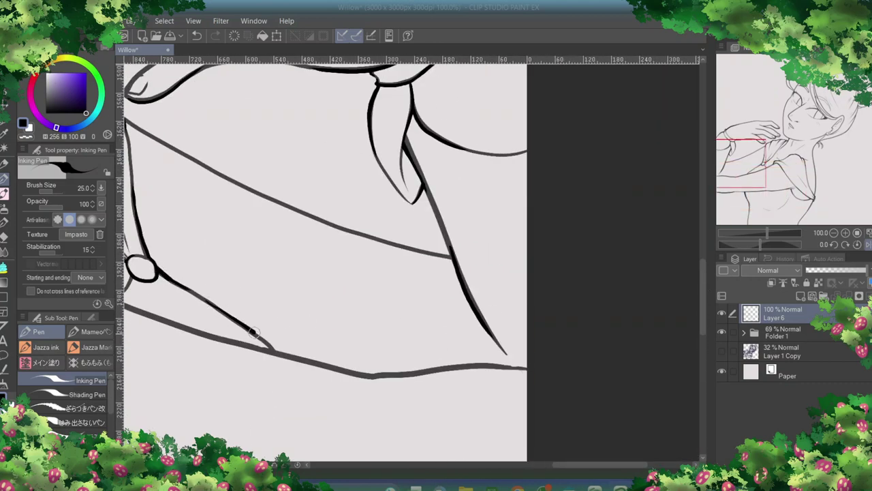
- Thicken the earlobe, earring and loose nape strands together with the jaw corner and chin line
scroll(273, 340, left, 6)
scroll(272, 341, up, 4)
drag(217, 271, 233, 279)
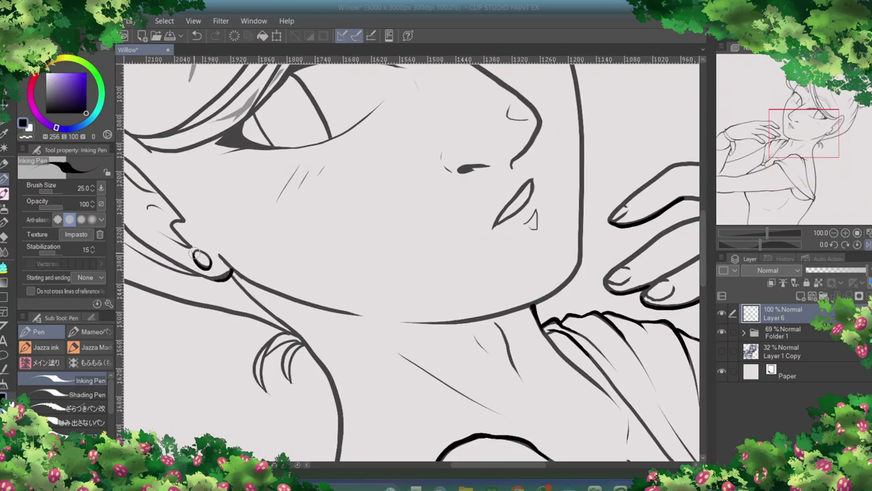
drag(579, 262, 513, 310)
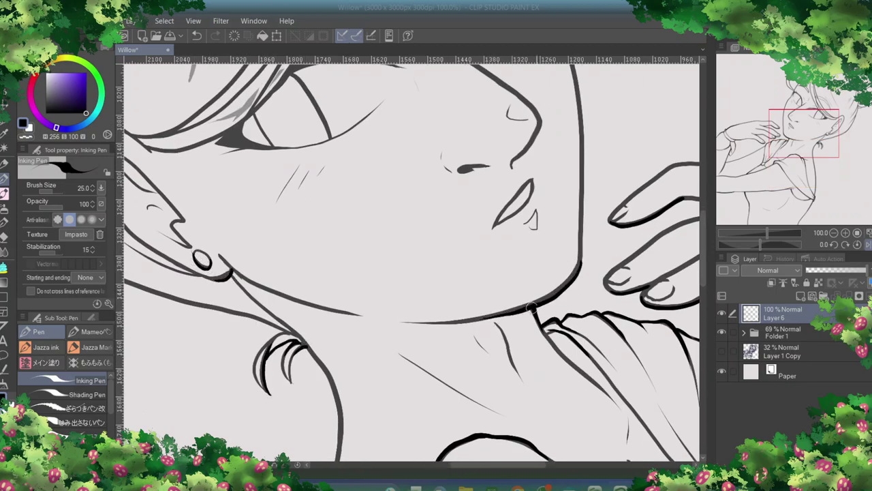
- Thicken the tip of the nose and the far cheek contour from the eye down toward the jaw
scroll(530, 310, up, 5)
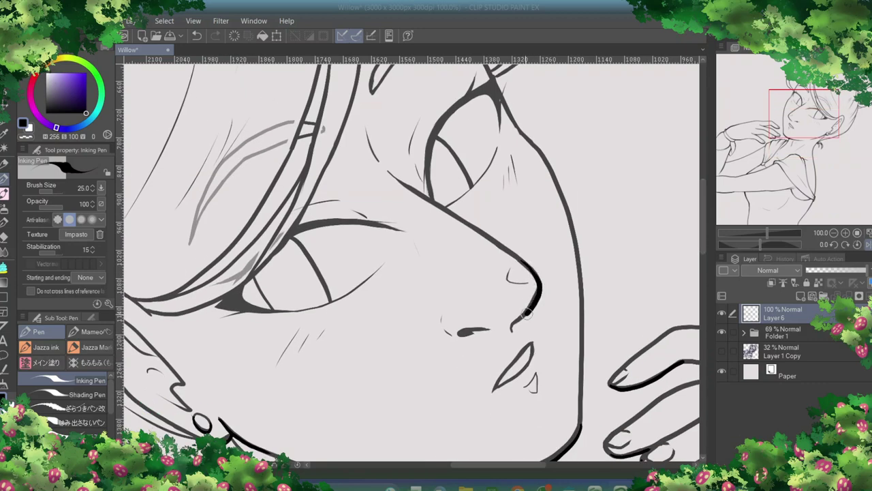
drag(523, 135, 582, 341)
- Thicken the forehead hairline, the parting of the fringe and the upper contour of the hair
scroll(583, 341, up, 5)
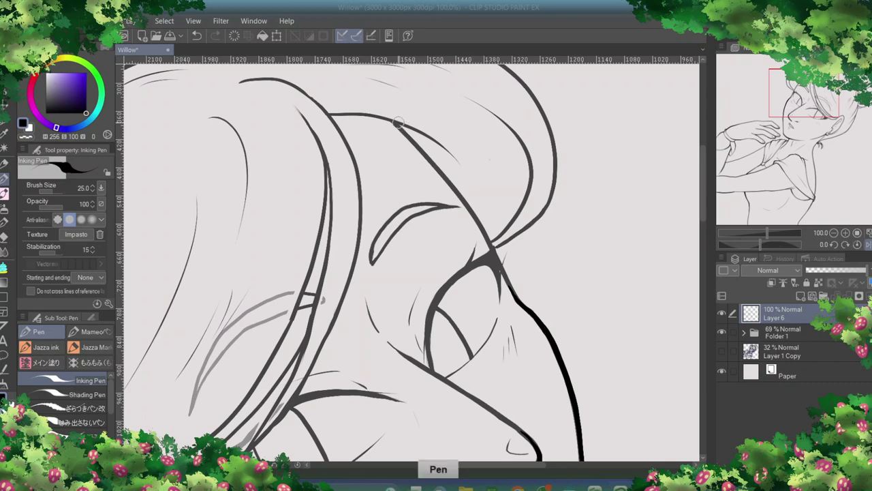
mouse_move(399, 124)
mouse_down()
mouse_move(508, 240)
mouse_move(252, 306)
mouse_move(273, 247)
mouse_up()
drag(248, 312, 203, 361)
drag(165, 352, 157, 383)
mouse_move(156, 265)
mouse_down()
mouse_move(161, 341)
mouse_move(553, 257)
mouse_move(504, 324)
mouse_up()
key(ctrl+z)
- Thicken the face-framing hair strands that sweep past the near eye to the ear
drag(562, 243, 451, 360)
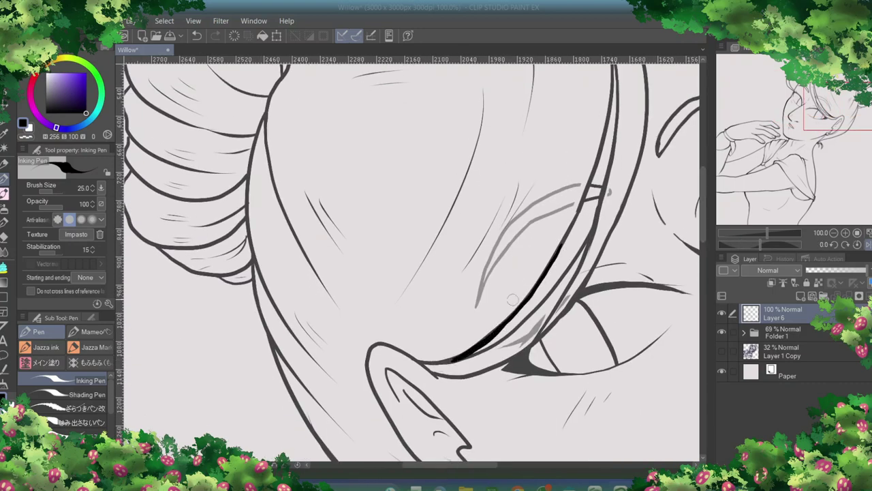
drag(600, 199, 569, 286)
drag(516, 356, 431, 379)
- Thicken the head contour along the bun and down the back of the head, plus the ear's lower edge
drag(436, 225, 436, 380)
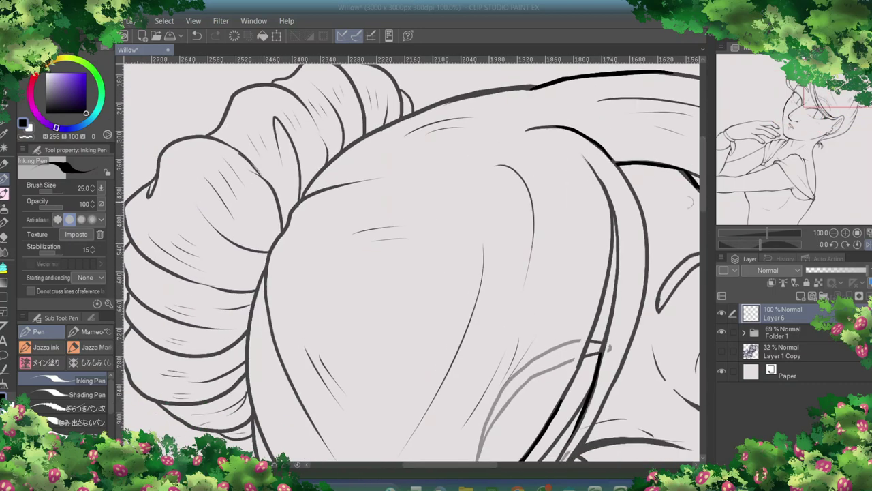
mouse_move(266, 292)
mouse_down()
mouse_move(284, 230)
mouse_move(394, 133)
mouse_move(436, 111)
mouse_up()
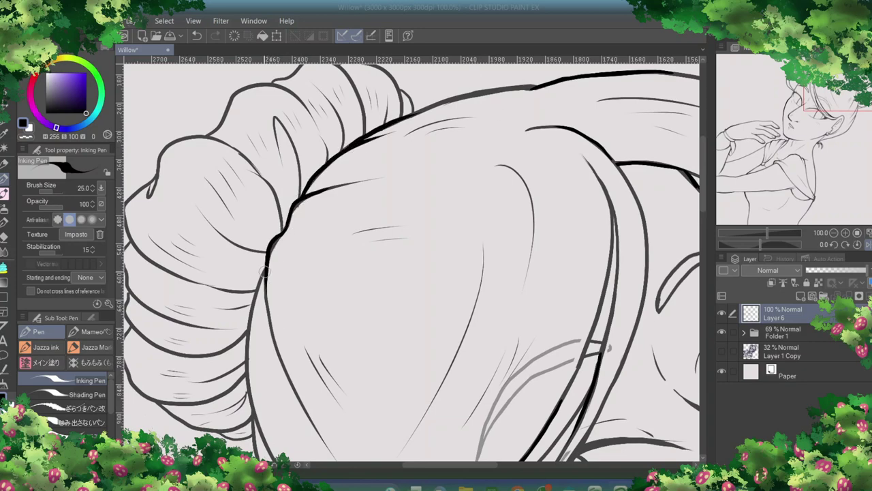
mouse_move(264, 271)
mouse_down()
mouse_move(245, 387)
mouse_move(264, 139)
mouse_move(288, 228)
mouse_move(342, 317)
mouse_up()
drag(411, 217, 440, 243)
drag(415, 321, 519, 362)
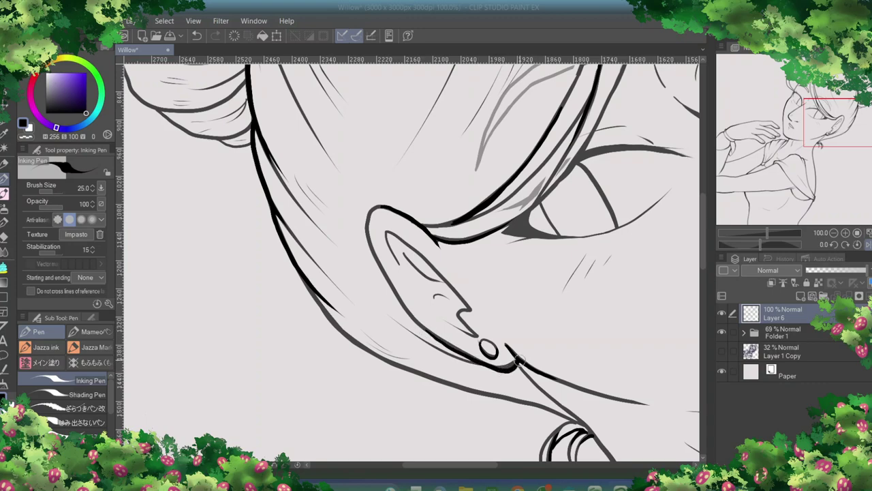
- Thicken the outer contour of the hair bun and the main dividing lines between its coils
scroll(660, 373, down, 3)
scroll(659, 372, up, 3)
ctrl+shift+click(679, 363)
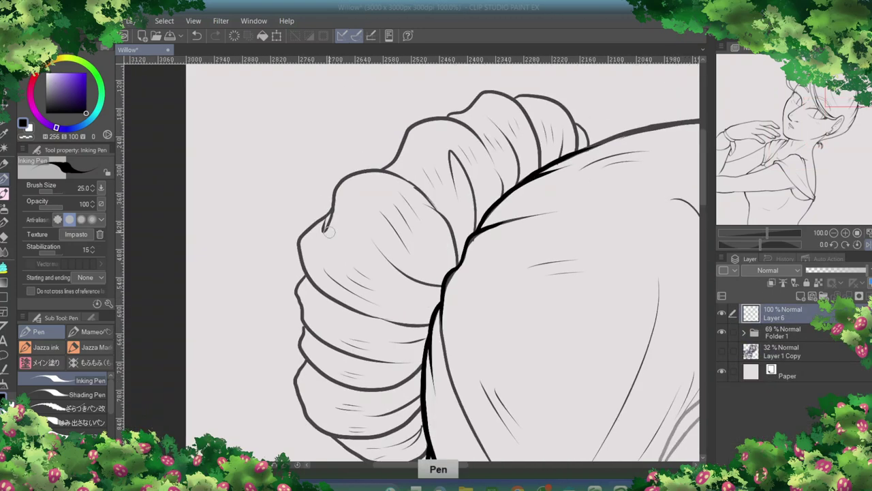
mouse_move(326, 230)
mouse_down()
mouse_move(334, 185)
mouse_move(406, 158)
mouse_move(490, 146)
mouse_up()
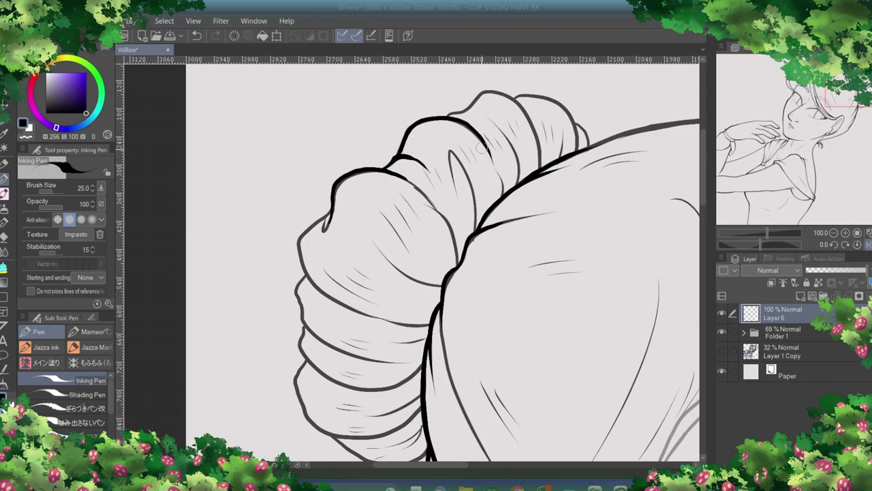
mouse_move(463, 111)
mouse_down()
mouse_move(518, 94)
mouse_move(563, 104)
mouse_move(590, 147)
mouse_up()
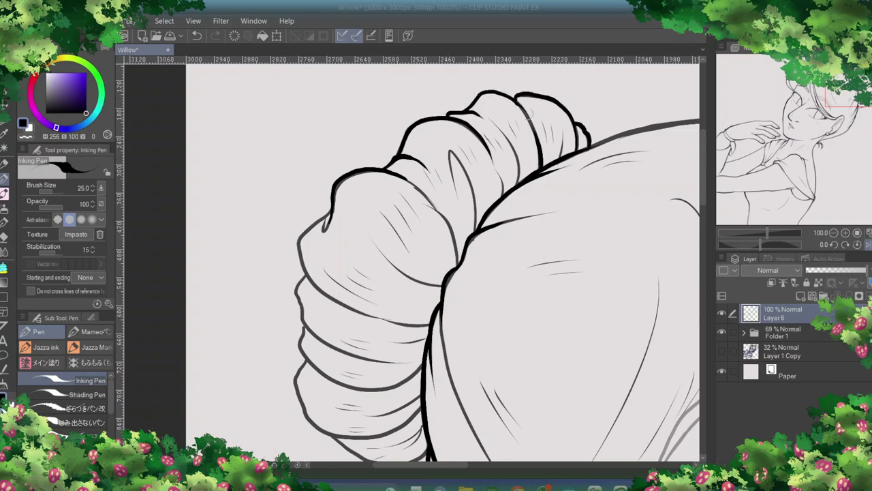
mouse_move(327, 217)
mouse_down()
mouse_move(302, 279)
mouse_move(430, 326)
mouse_up()
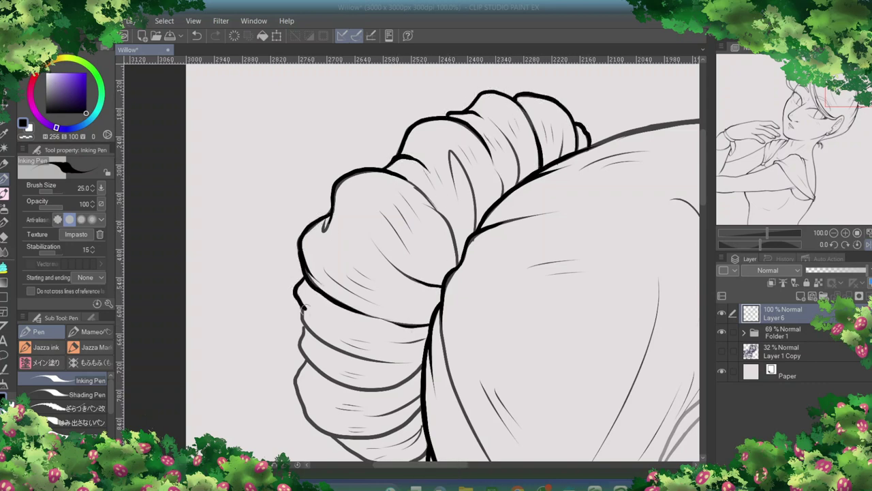
mouse_move(305, 307)
mouse_down()
mouse_move(307, 351)
mouse_move(422, 398)
mouse_up()
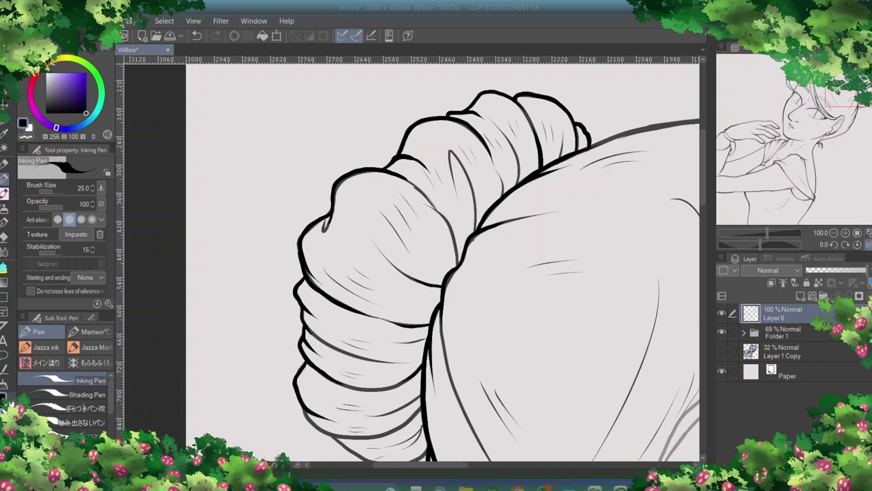
- Set the line art folder's opacity to 100% and move Layer 6 into it above Layer 3
scroll(443, 259, down, 2)
scroll(443, 259, down, 1)
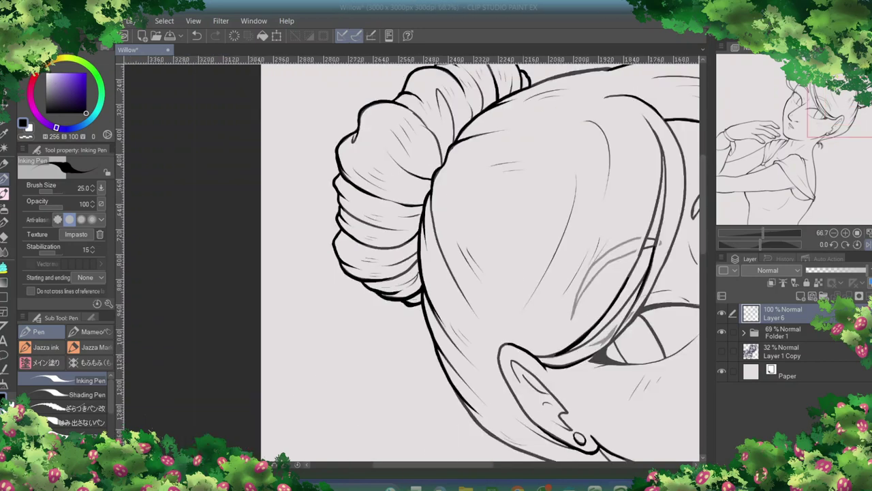
click(742, 333)
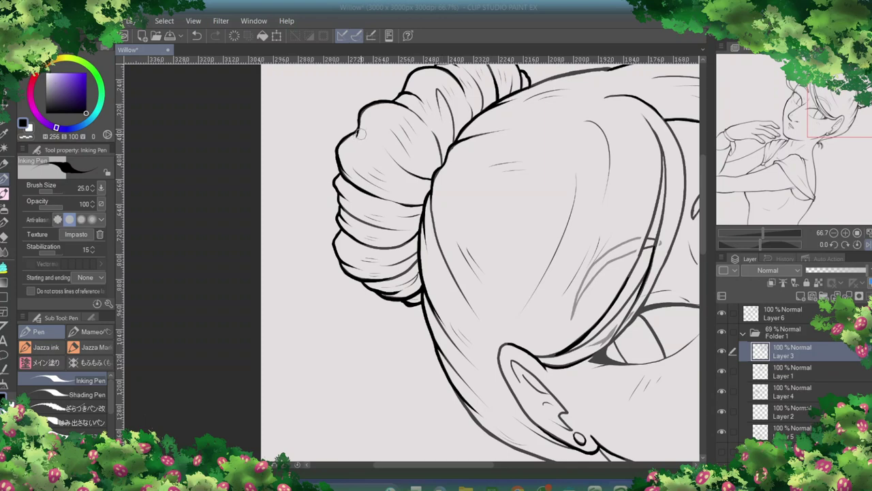
key(ctrl+minus)
click(795, 334)
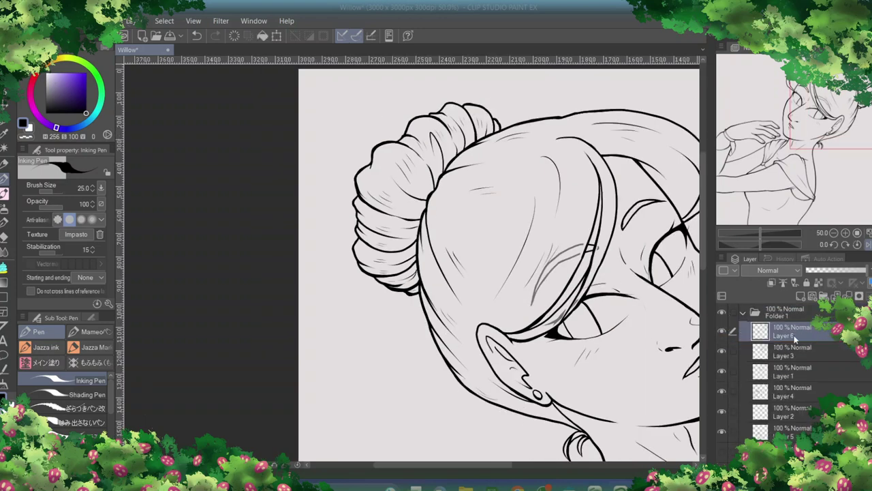
- Flip the canvas view horizontally, collapse the line art folder and choose Auto select referring to the editing layer only
key(h)
key(ctrl+minus)
key(w)
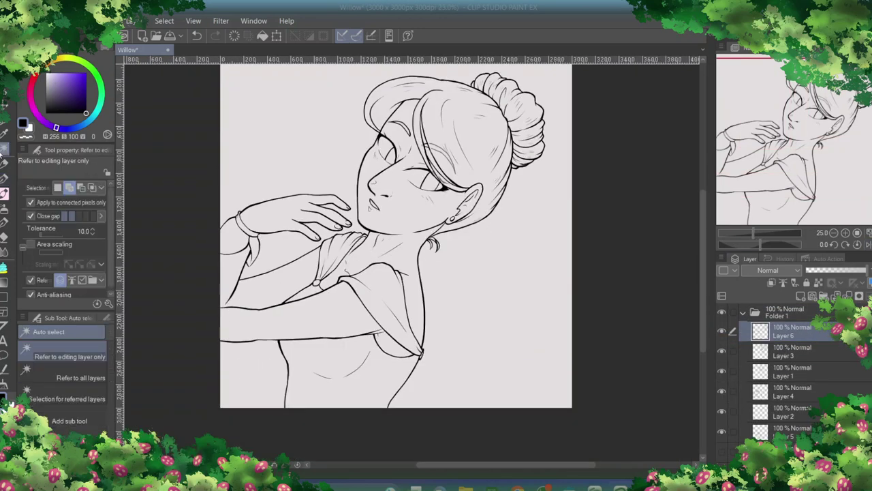
click(743, 312)
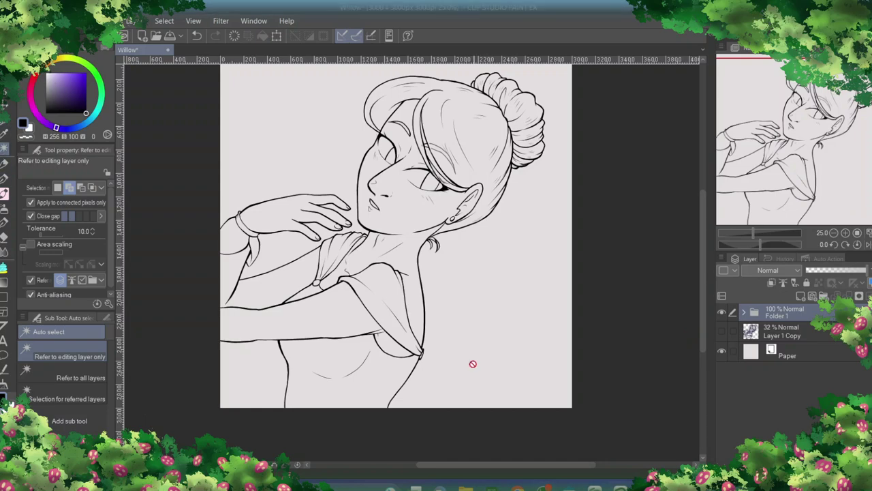
- On a new layer inside a new folder below the line art, select the background around the character and expand the selection by 1
click(814, 298)
click(801, 296)
click(533, 325)
scroll(700, 223, up, 2)
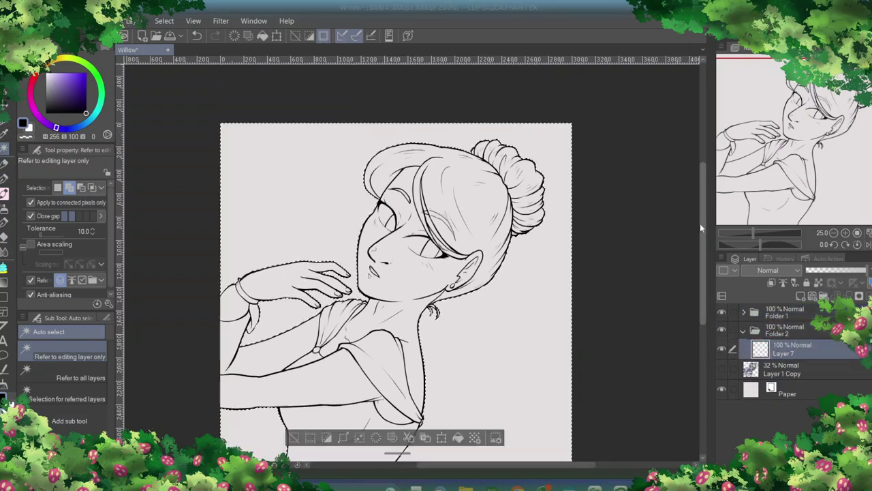
scroll(700, 223, down, 2)
click(356, 436)
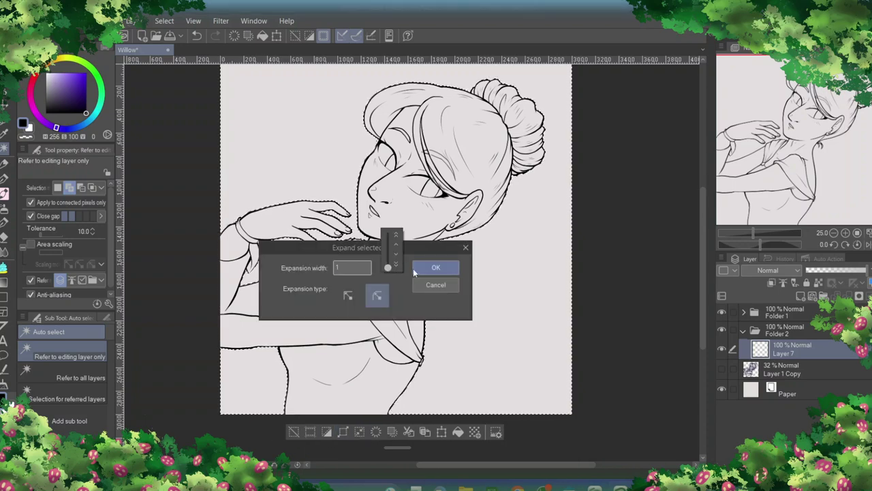
click(416, 268)
- Fill the character's silhouette with grey-violet (H 256, S 11, V 62) and clear the selection
click(49, 89)
click(458, 432)
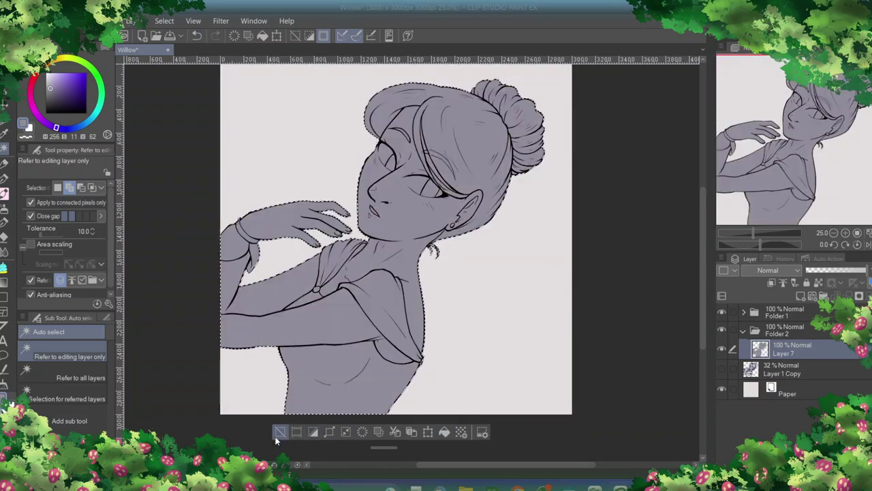
click(279, 434)
- Touch up the grey silhouette's edges around the hand, wrist and hair bun with the Inking Pen at size 25
key(p)
scroll(324, 439, up, 5)
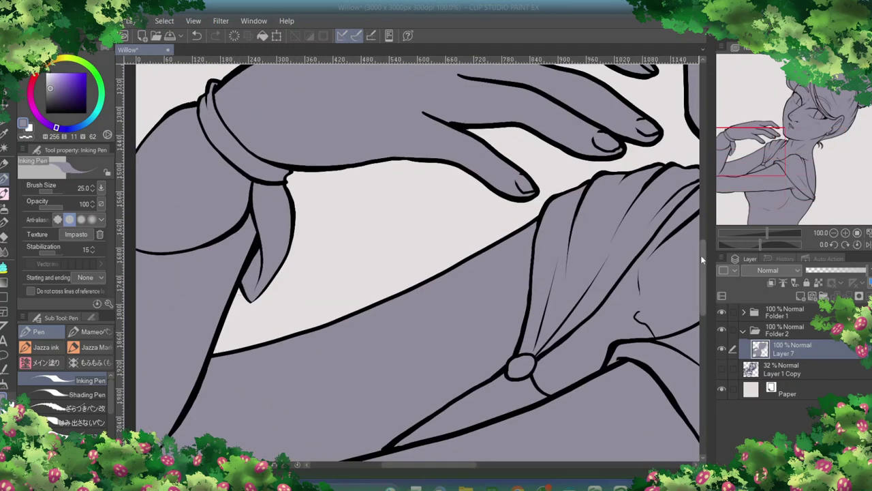
drag(702, 259, 702, 242)
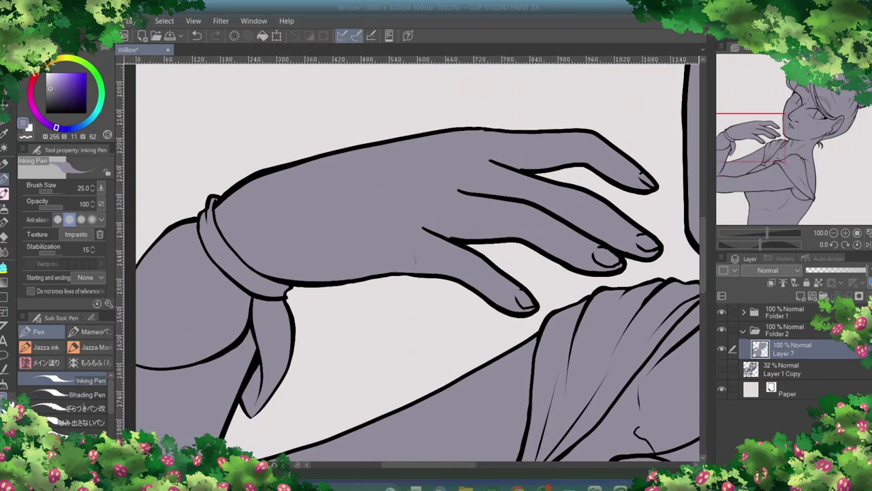
drag(536, 174, 286, 409)
scroll(286, 409, down, 3)
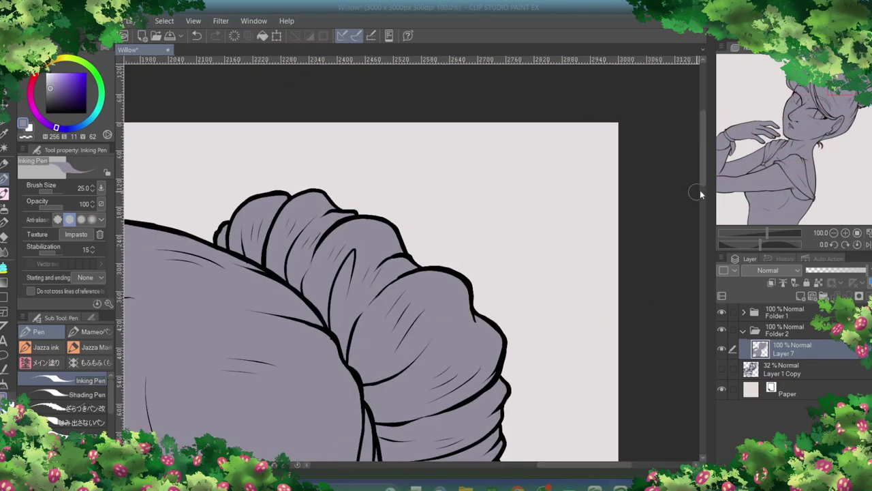
drag(273, 306, 463, 191)
- Create two folders clipped to the grey silhouette, add a layer in the lower one and choose brown H 25, S 30, V 72
key(ctrl+shift+n)
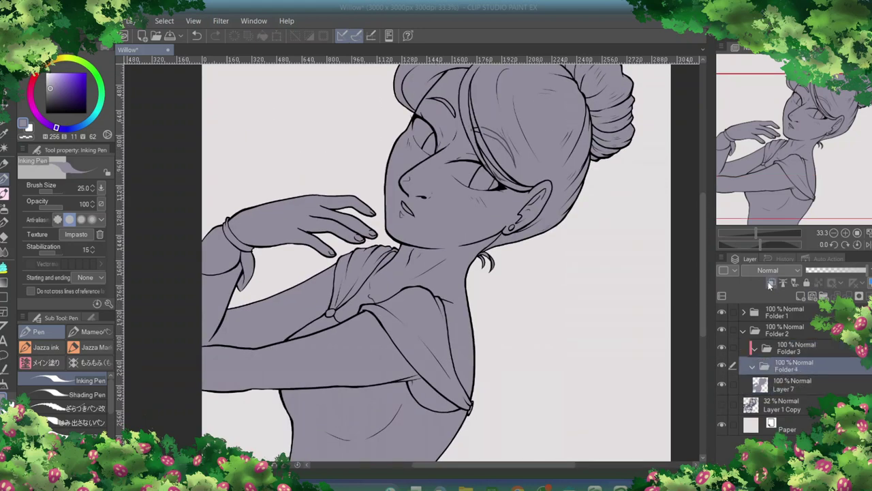
click(52, 66)
click(60, 84)
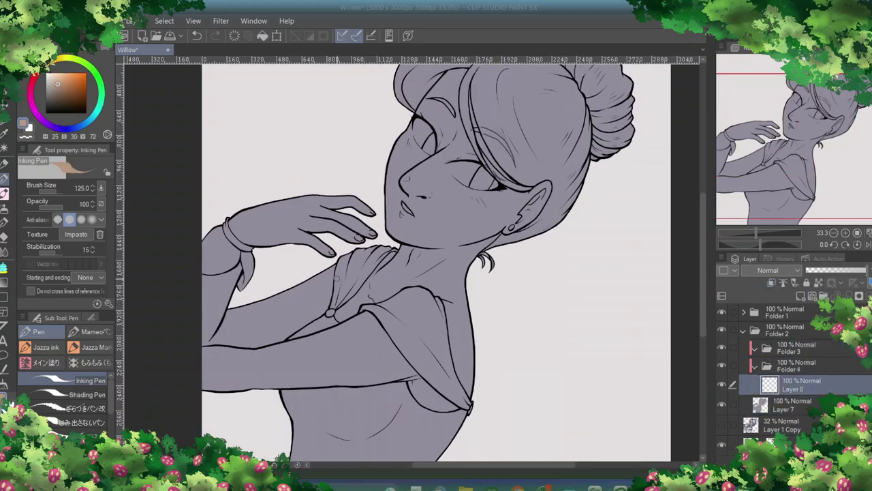
- Fill the arms, hand, face, neck and bare shoulder with the brown skin colour using Refer only to editing layer
drag(291, 303, 319, 274)
click(198, 36)
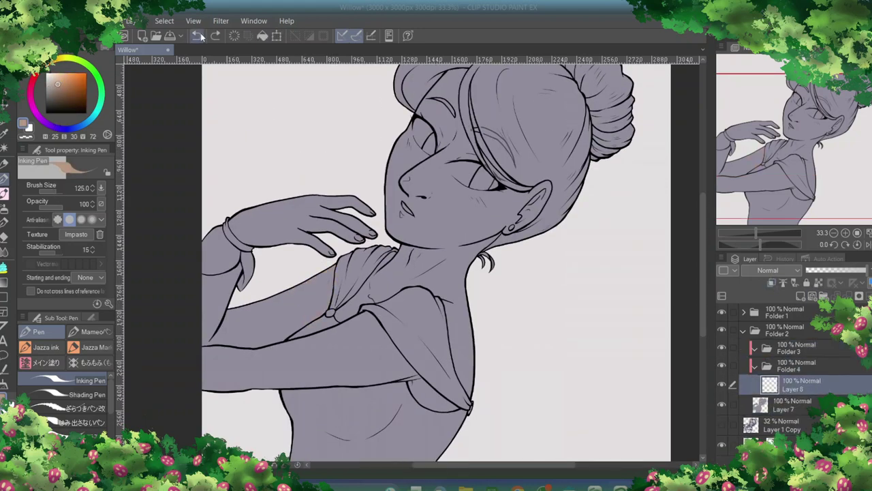
click(5, 270)
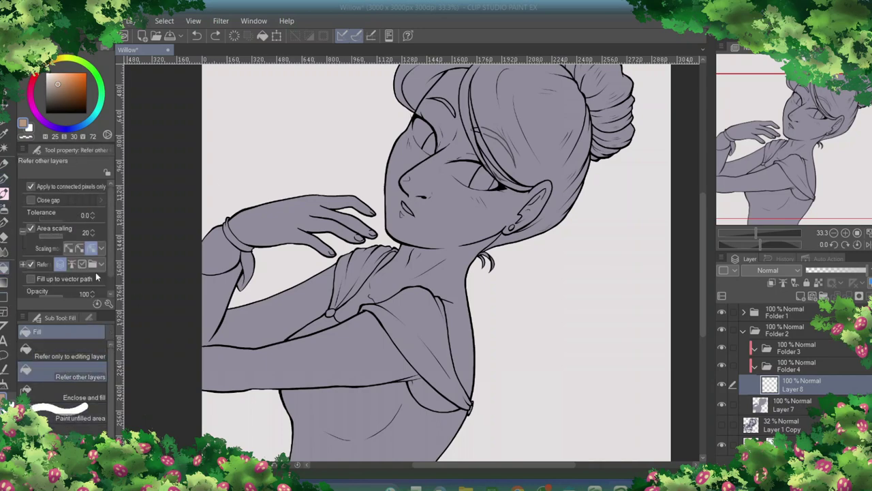
click(69, 355)
click(272, 317)
click(307, 361)
click(429, 218)
click(417, 376)
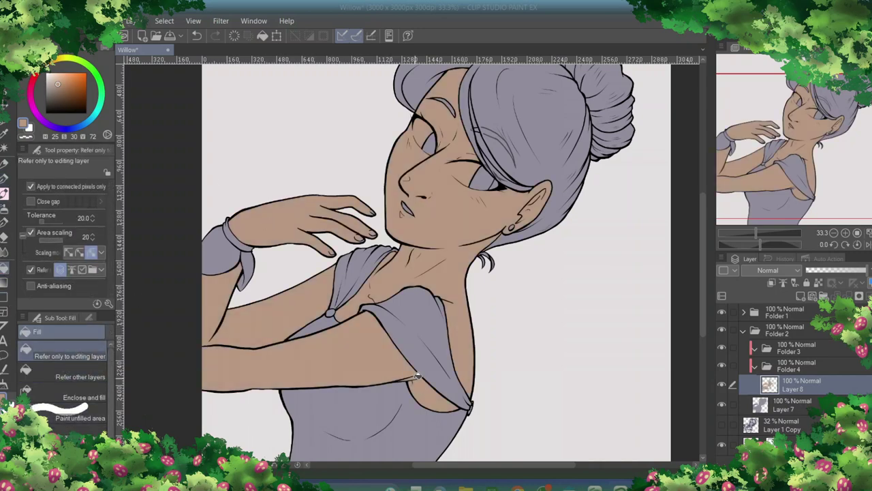
- Touch up the skin colour's edges with the Inking Pen and erase the skin colour from inside both eyes
key(p)
scroll(403, 433, up, 2)
mouse_move(402, 434)
mouse_down()
mouse_move(382, 170)
mouse_move(486, 472)
mouse_move(438, 467)
mouse_up()
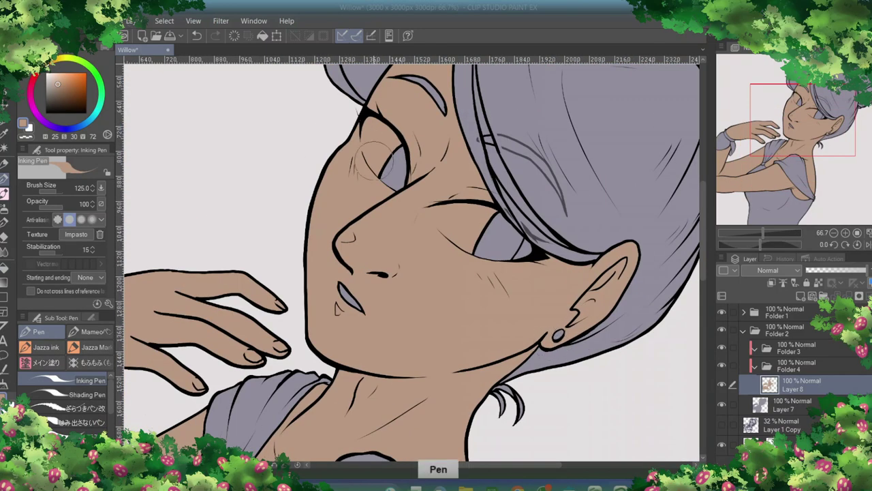
drag(362, 124, 380, 155)
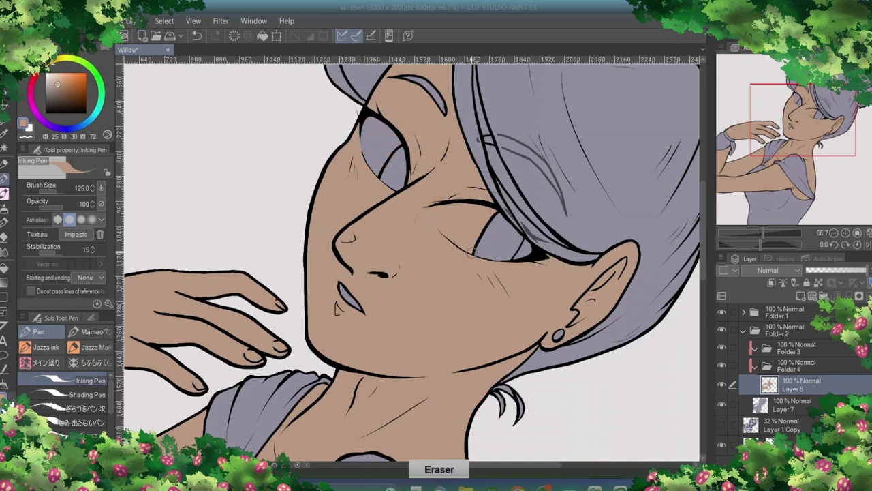
mouse_move(428, 208)
mouse_down()
mouse_move(485, 208)
mouse_move(495, 218)
mouse_move(437, 227)
mouse_up()
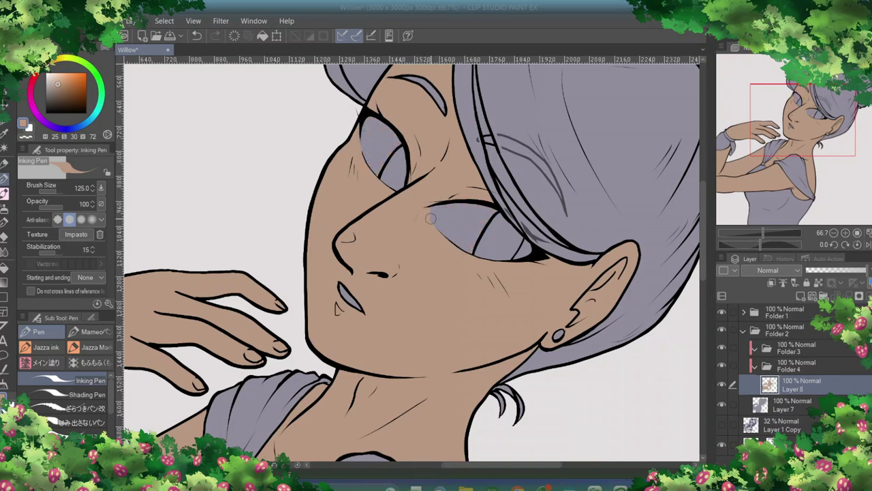
- Paint the skin colour into the narrow gap between the hair strands beside the forehead
click(6, 256)
key(p)
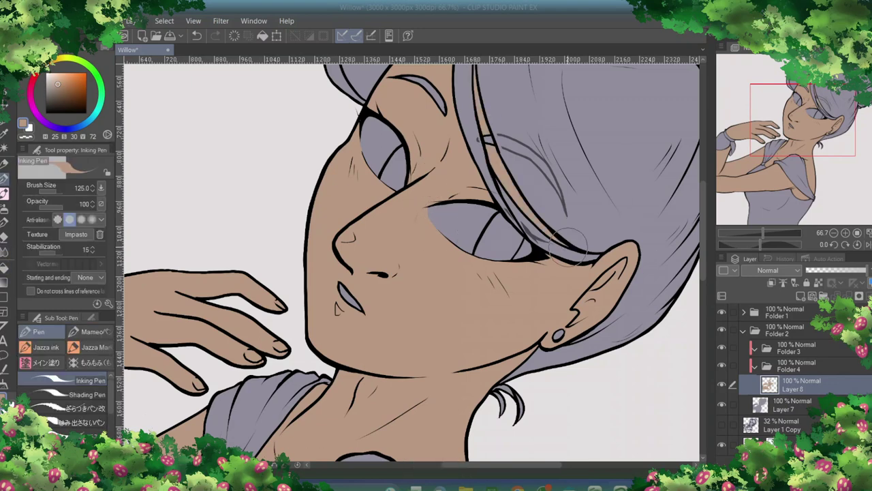
scroll(482, 205, up, 3)
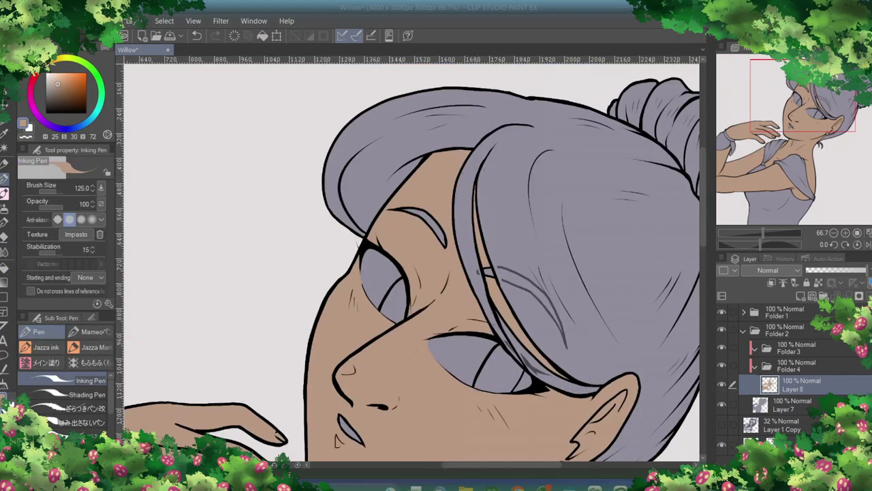
- Lock the skin layer's transparent pixels, refill the whole skin area with a slightly adjusted brown and clear the selection
scroll(628, 255, down, 4)
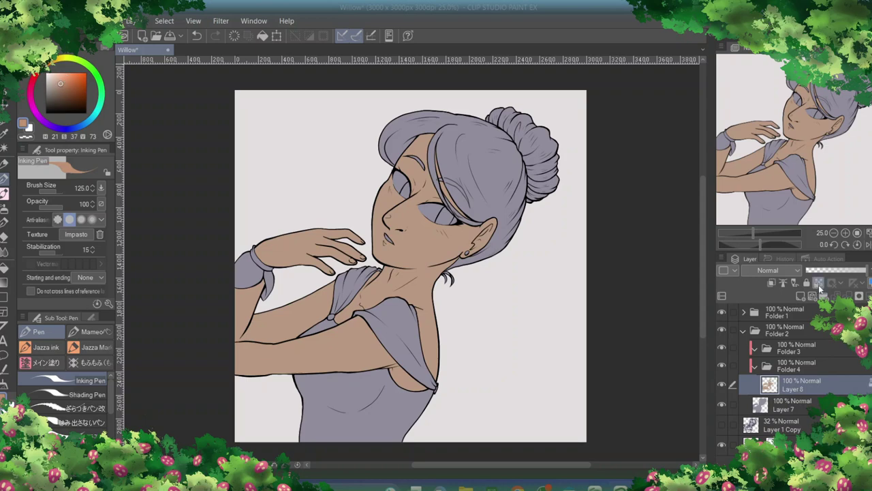
key(m)
mouse_move(171, 409)
mouse_down()
mouse_move(184, 253)
mouse_move(409, 109)
mouse_move(565, 389)
mouse_move(518, 453)
mouse_up()
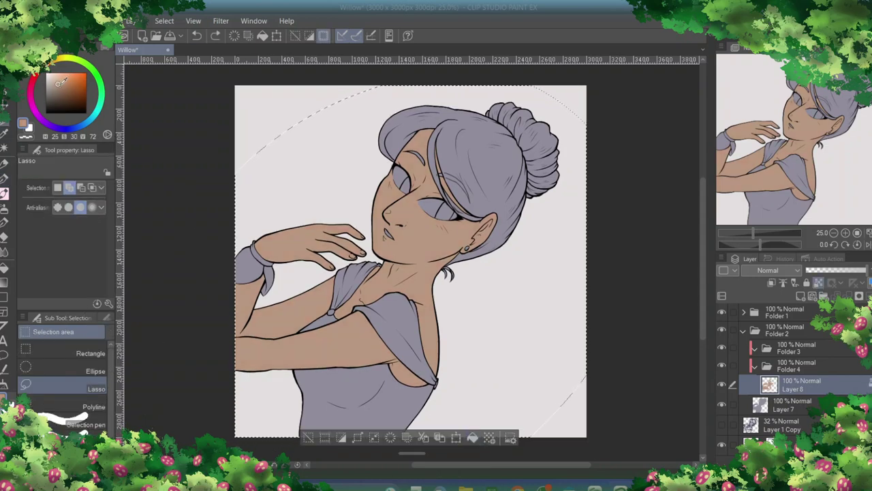
click(473, 439)
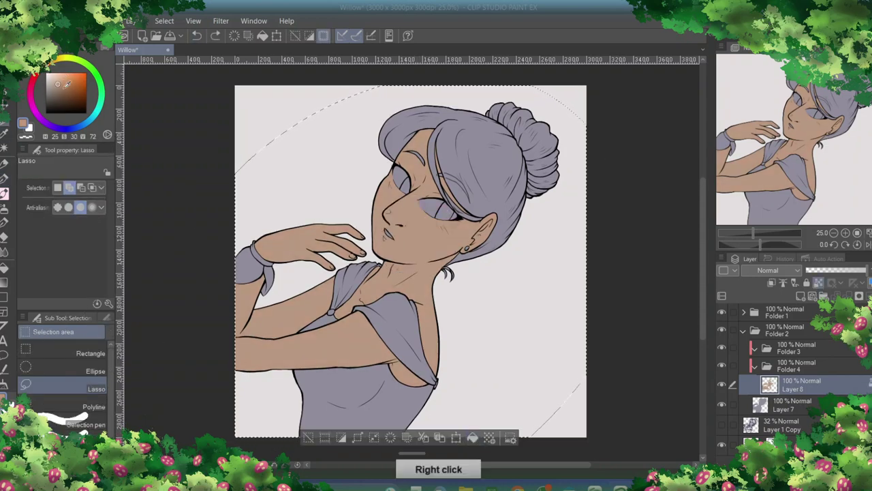
key(ctrl+d)
- On a new layer clipped to the skin, airbrush red blush (H 353, S 89, V 92) onto the cheeks, shoulder and elbow with Soft 2
key(ctrl+shift+n)
key(ctrl+alt+g)
key(b)
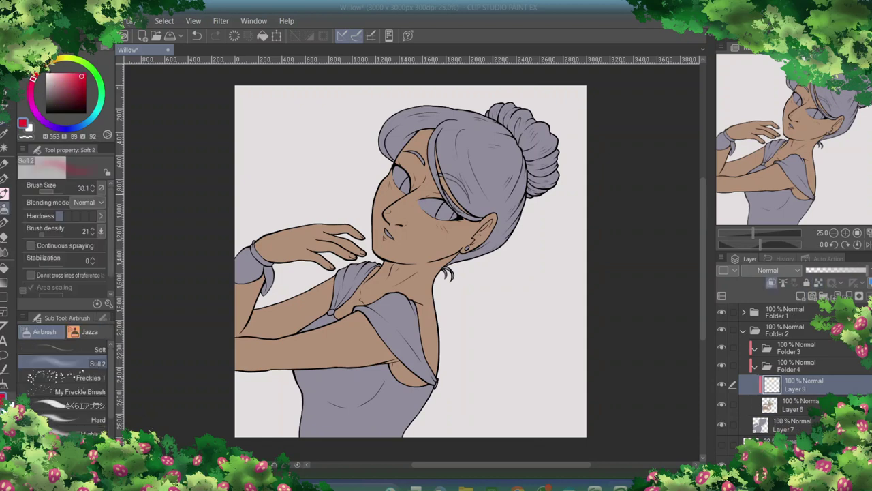
mouse_move(433, 228)
mouse_down()
mouse_move(428, 162)
mouse_move(416, 220)
mouse_up()
key(ctrl+z)
key(bracketright)
key(bracketright)
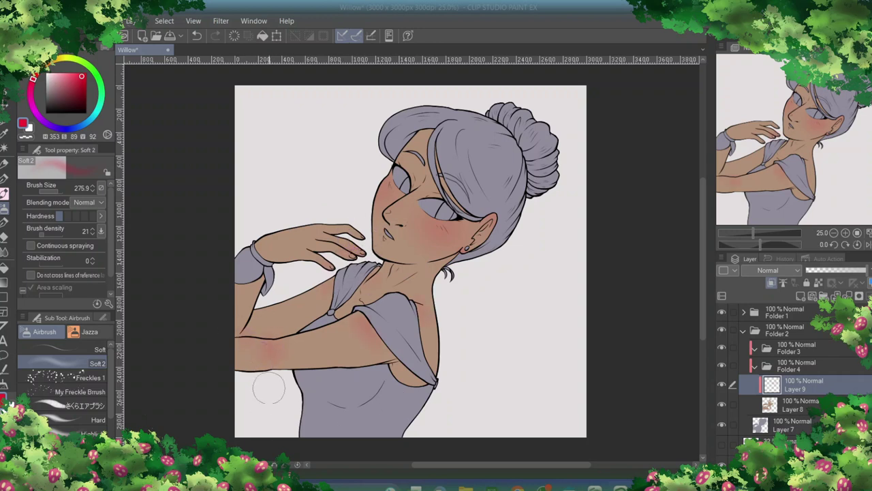
- Airbrush finer red tints onto the lips and fingertips with Soft 2 at size 38.1
key(ctrl+z)
key(ctrl+plus)
key(ctrl+plus)
key(ctrl+plus)
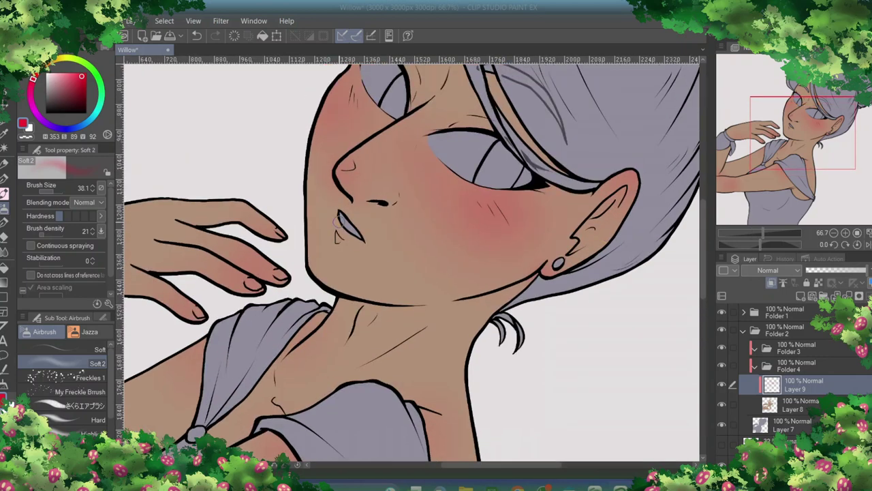
key(ctrl+minus)
key(ctrl+minus)
key(ctrl+minus)
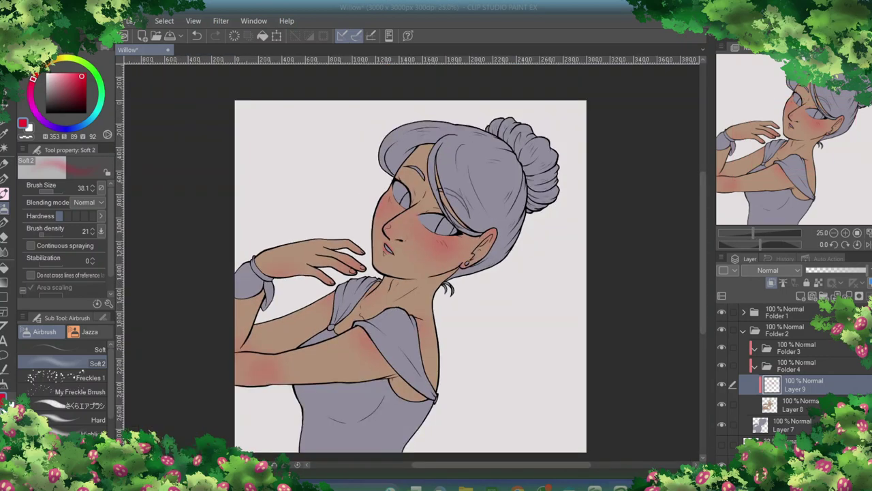
- On a new clipped layer below the blush, draw small dark brown moles (H 24, S 41, V 36) on the cheek, arm and shoulder
click(799, 298)
right_click(423, 324)
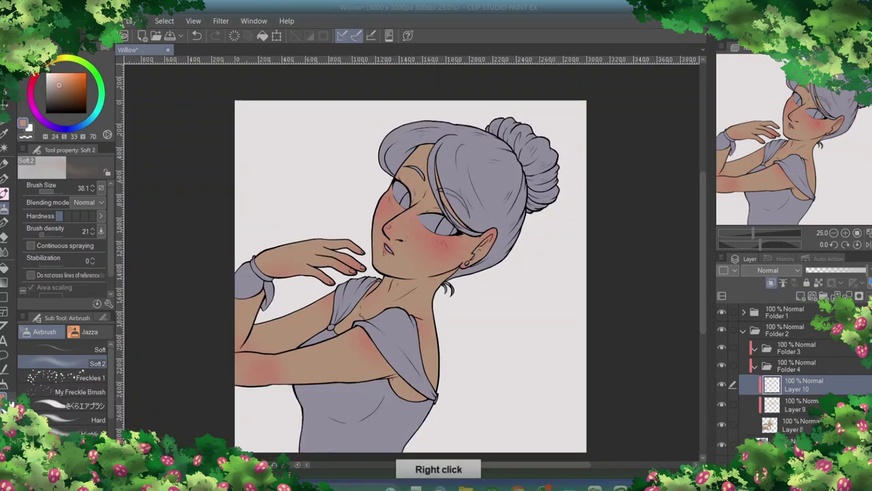
key(p)
key(ctrl+bracketleft)
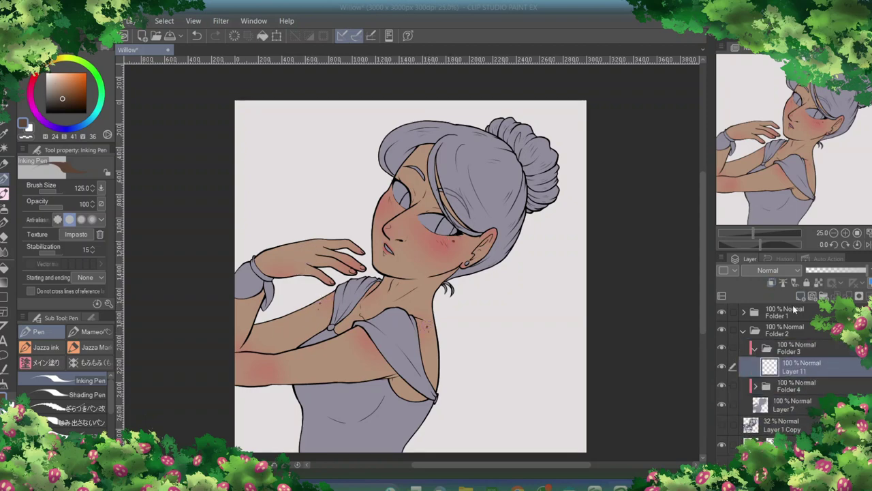
- Fill the hair and all coils of the bun with pale blonde (H 38, S 25, V 82) on the hair layer
right_click(333, 135)
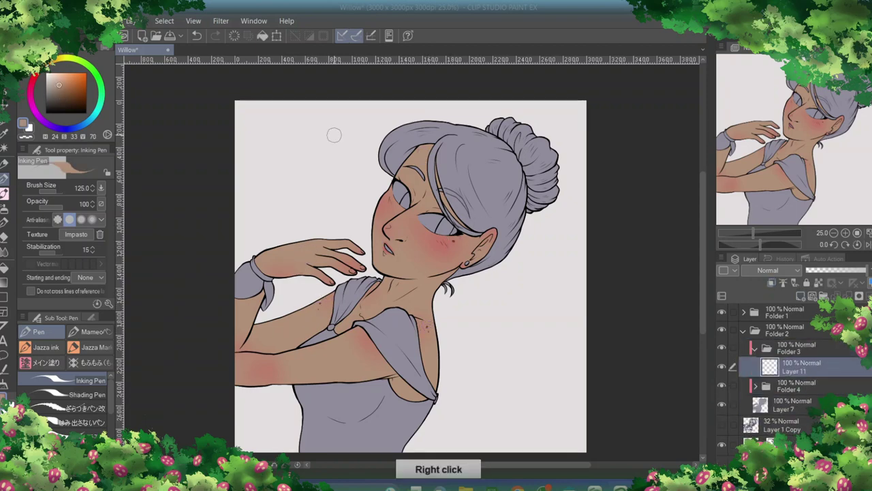
key(g)
click(491, 174)
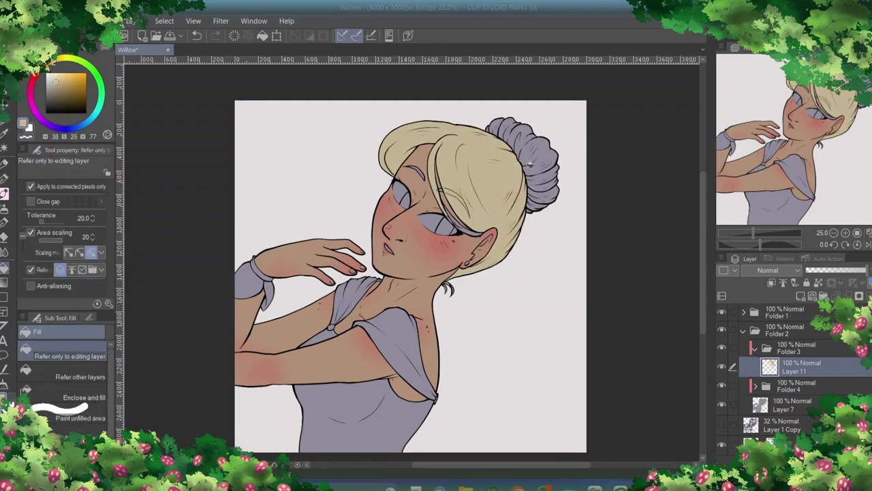
click(518, 140)
click(492, 128)
click(542, 192)
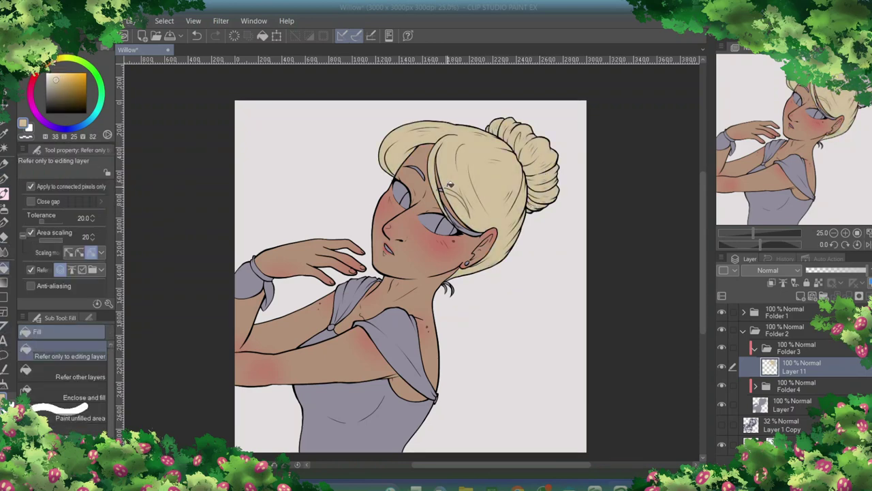
- Paint the blonde into the eyebrows, the strand beside the eye and the remaining gaps in the hair with the Inking Pen
key(p)
scroll(453, 194, up, 5)
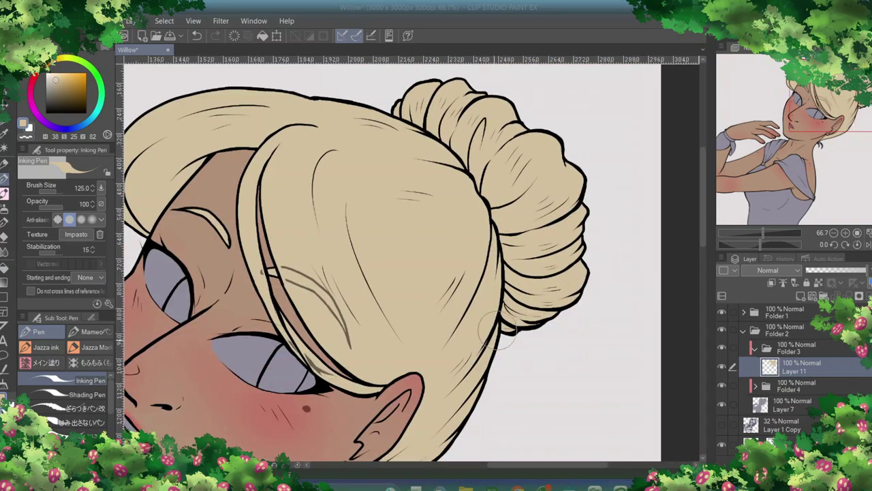
scroll(498, 327, down, 2)
drag(498, 328, 678, 334)
- Create a clipped folder with a new layer between the hair and skin folders and choose off-white H 53, S 8, V 89
key(ctrl+shift+n)
alt+click(678, 333)
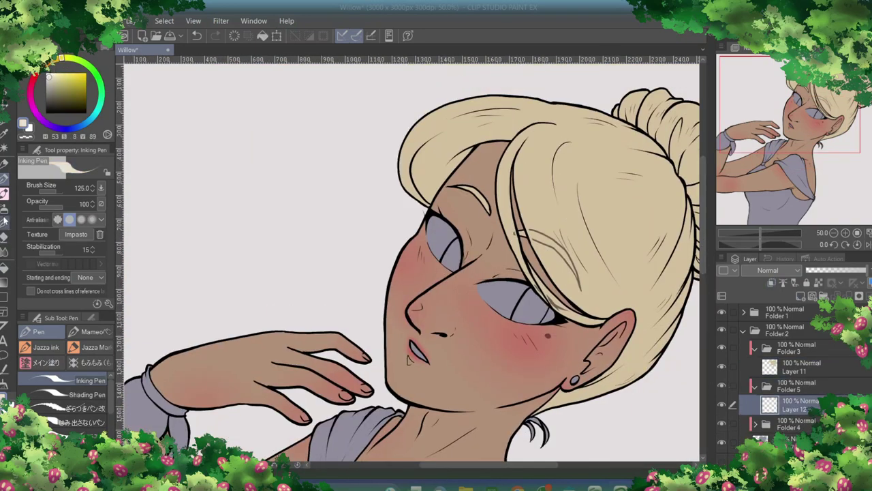
key(g)
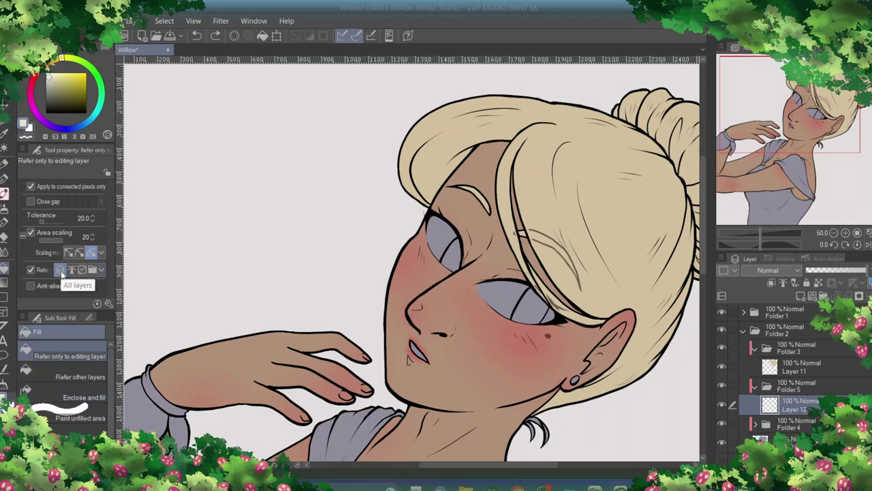
- Try to select both eyes with Auto select and fill them with off-white
key(p)
drag(428, 226, 450, 257)
key(ctrl+z)
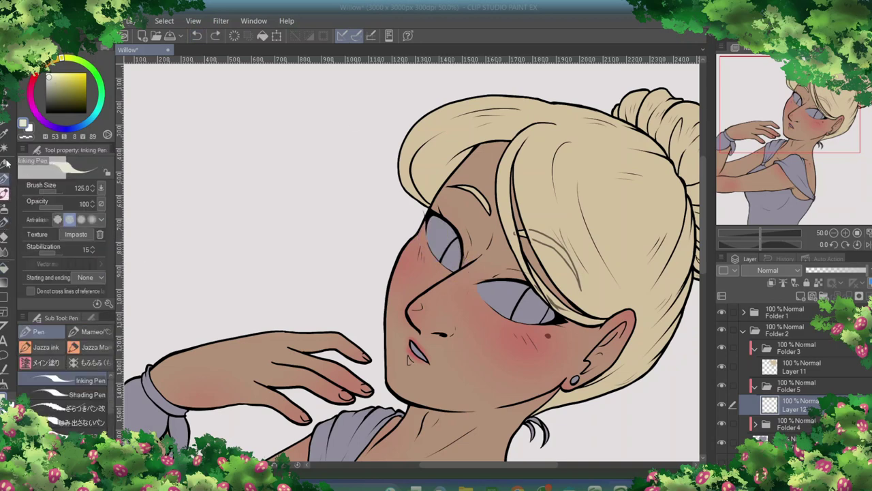
key(w)
click(443, 247)
shift+click(515, 300)
click(552, 343)
key(Return)
scroll(553, 344, up, 4)
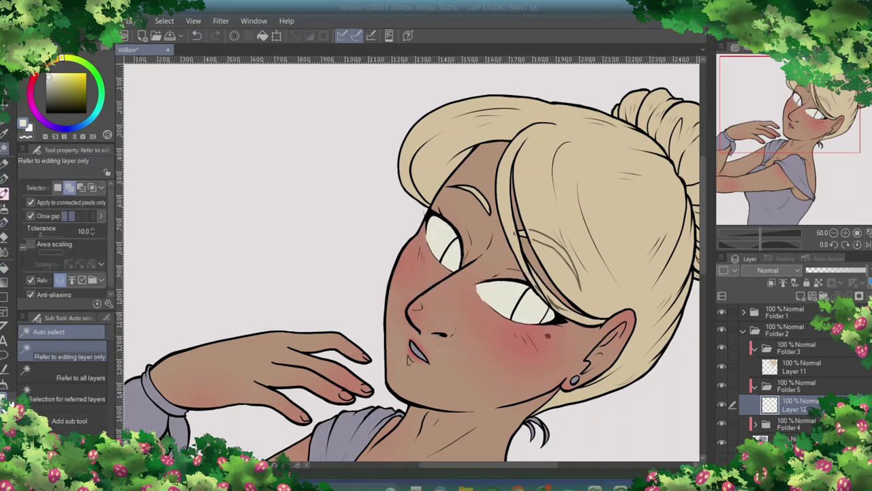
key(ctrl+d)
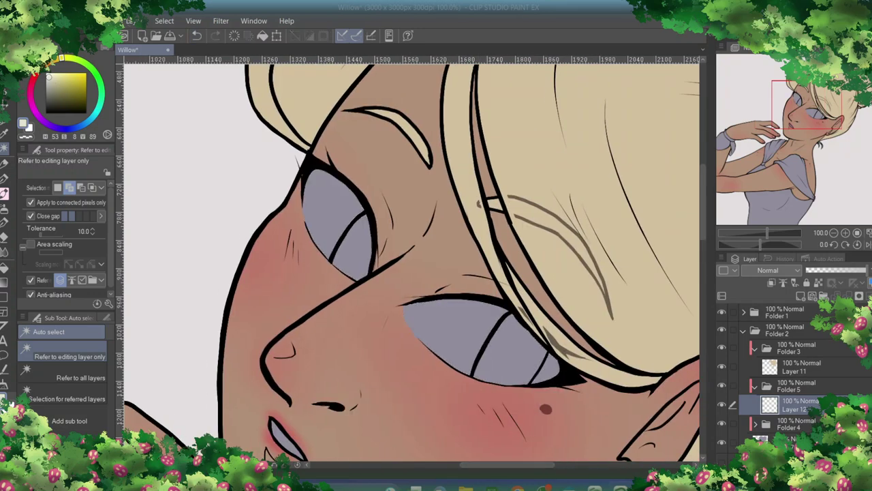
- Touch up the skin colour around the eyes with the Inking Pen (H 24, S 33, V 70) on the skin base layer
key(p)
click(721, 427)
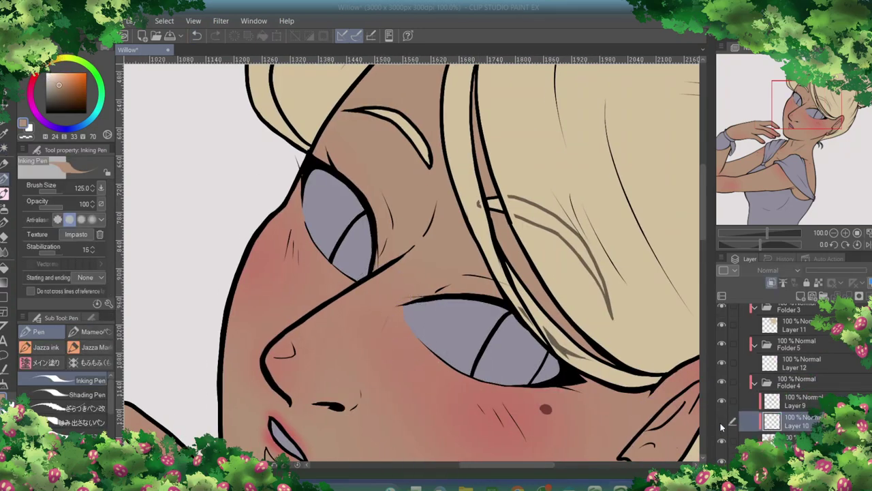
click(756, 437)
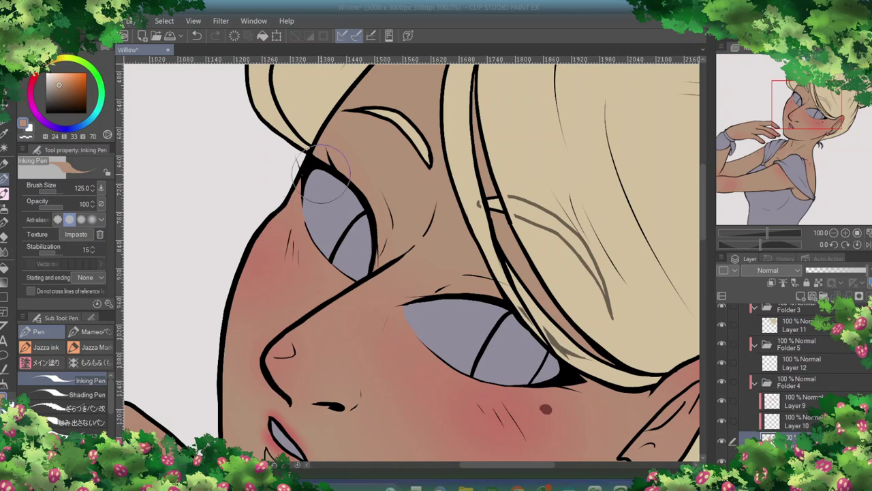
scroll(392, 329, up, 2)
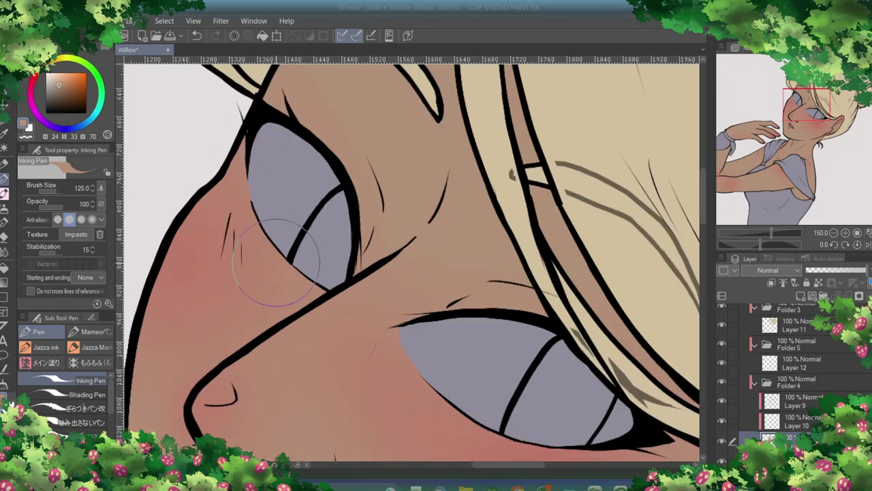
- Select both eyes with Auto select, fill them with off-white on the eye-white layer, and fill the teeth with the same colour
scroll(429, 350, down, 3)
key(w)
click(453, 327)
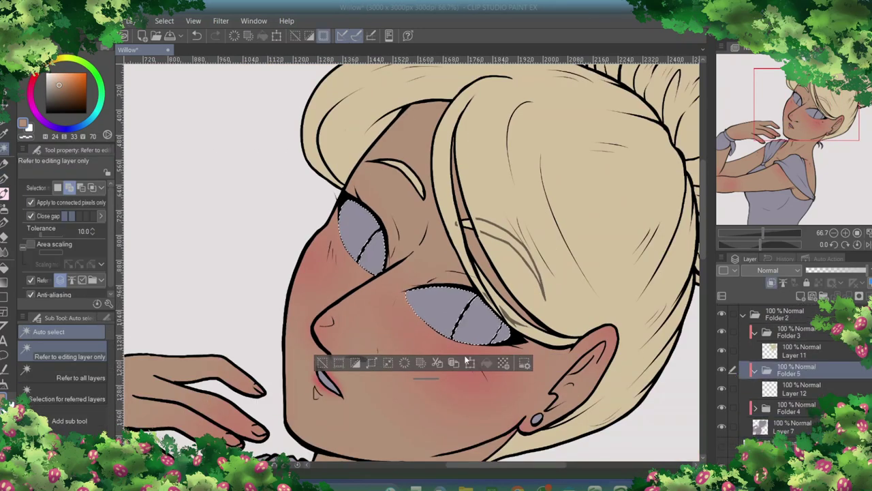
click(802, 389)
click(101, 47)
key(alt+BackSpace)
key(ctrl+d)
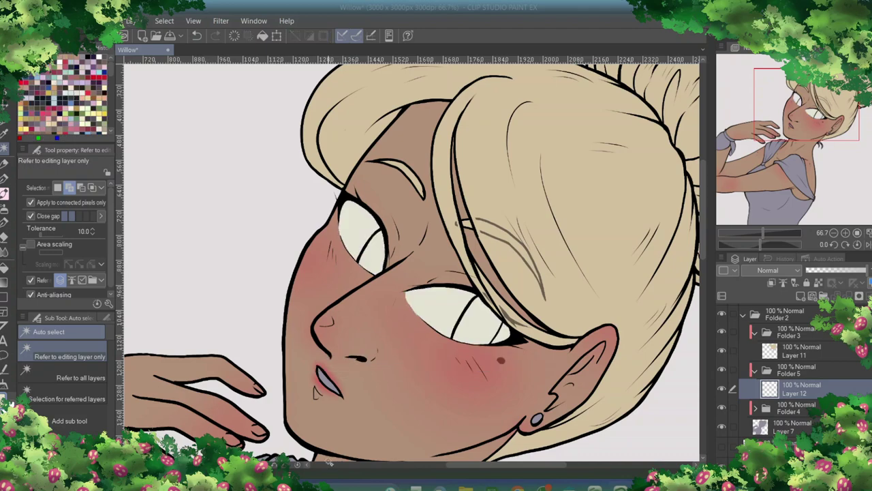
key(g)
click(3, 388)
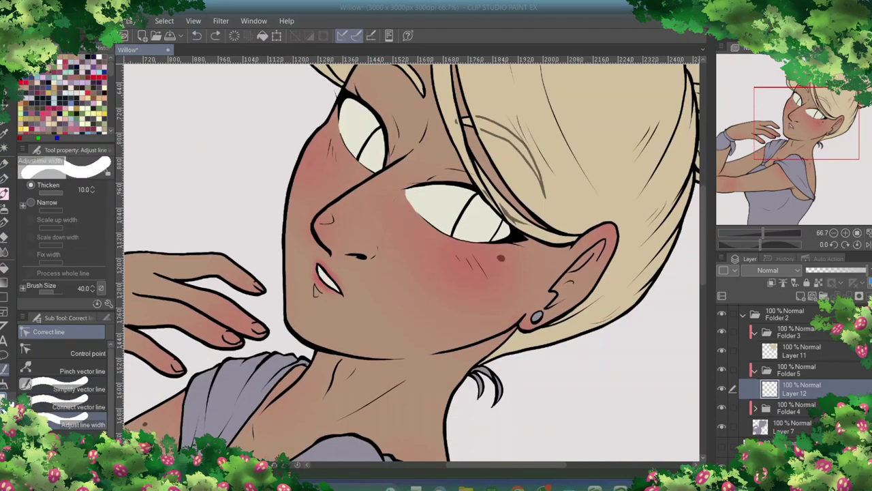
- Paint the loose strands at the nape blonde with the Inking Pen on the hair layer
click(4, 178)
scroll(477, 259, down, 3)
ctrl+shift+click(477, 259)
key(ctrl+0)
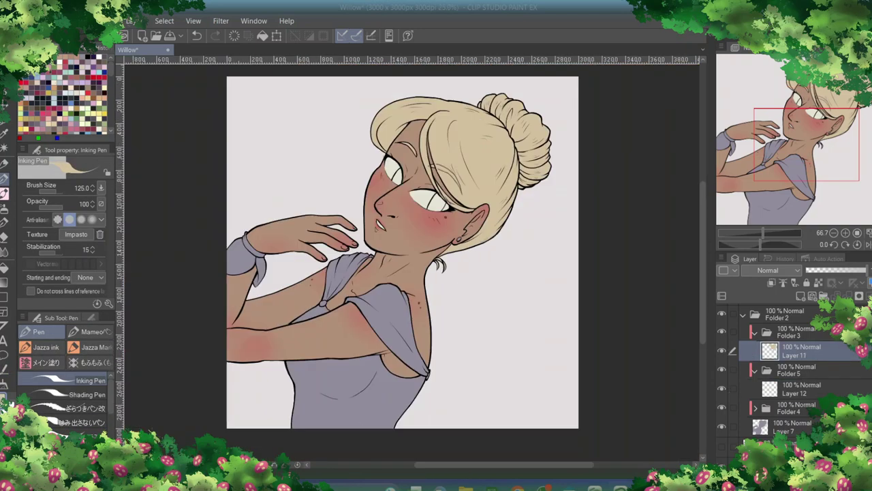
- Create a clipped folder with a new layer above the eye-white folder and fill both irises with grey-teal H 167, S 15, V 57
click(801, 296)
click(802, 300)
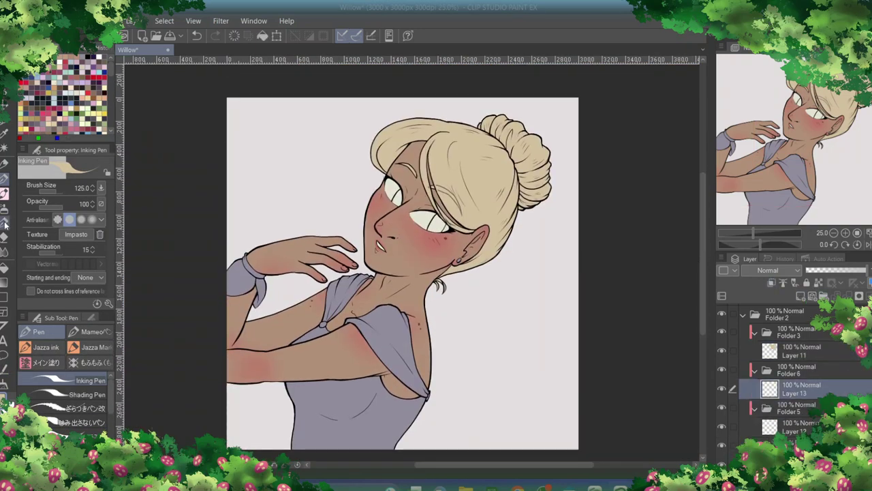
click(102, 47)
click(55, 87)
key(g)
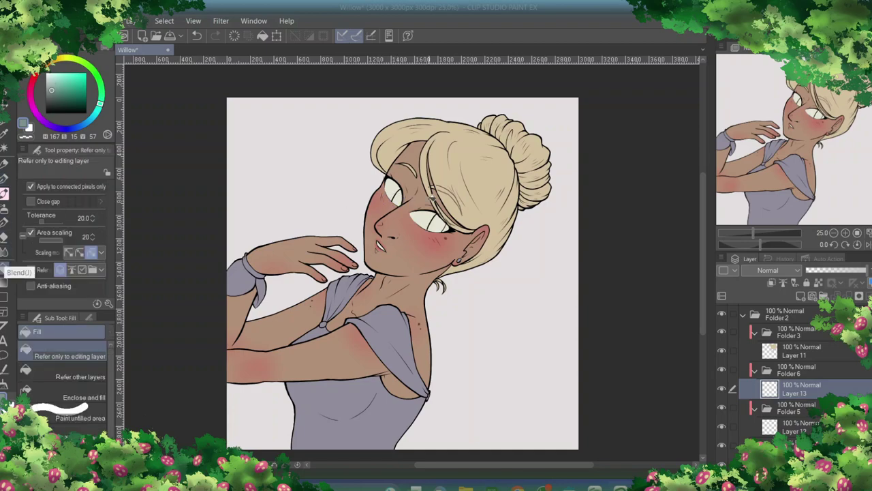
scroll(414, 204, up, 4)
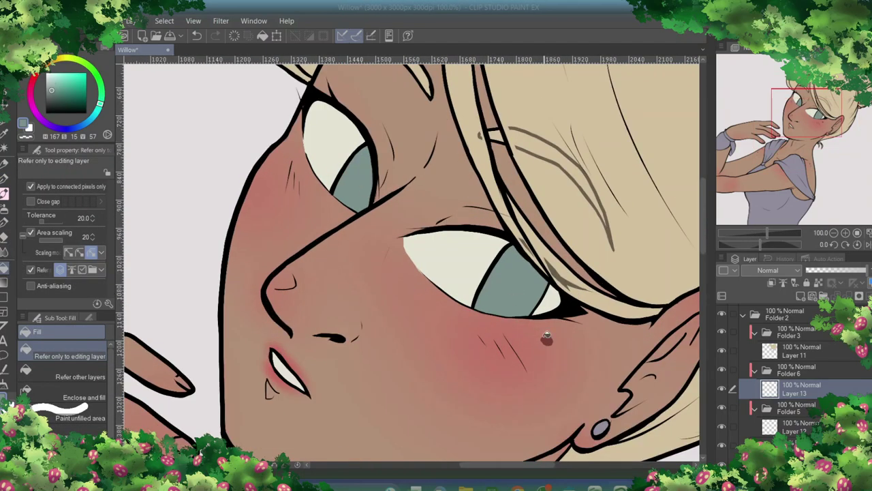
- Add a new layer clipped to the iris base layer
key(p)
click(801, 351)
right_click(771, 398)
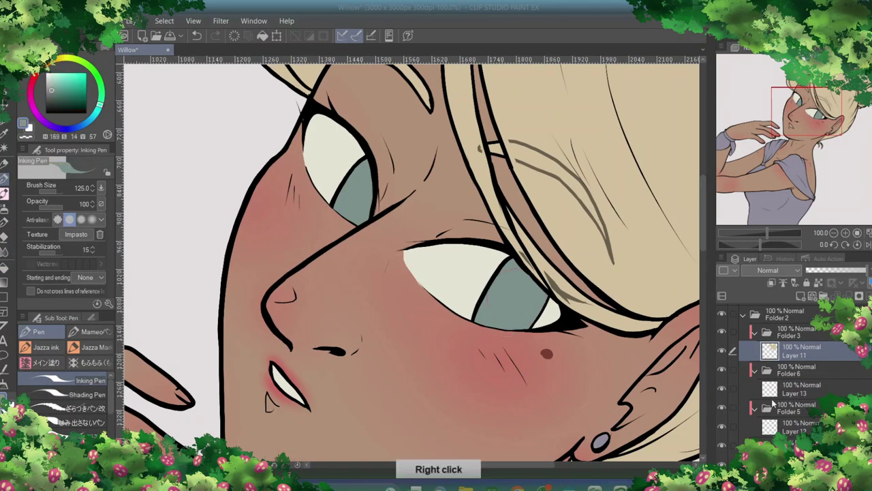
click(771, 397)
click(772, 283)
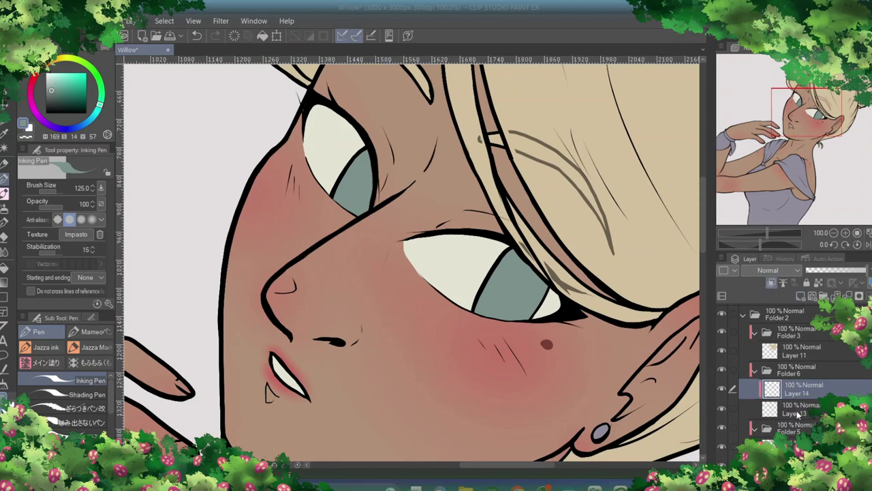
- Paint both irises with H 169, S 22, V 73 on a clipped Multiply layer below it, and duplicate that layer for deeper green
click(777, 270)
click(770, 72)
drag(486, 241, 462, 272)
click(518, 286)
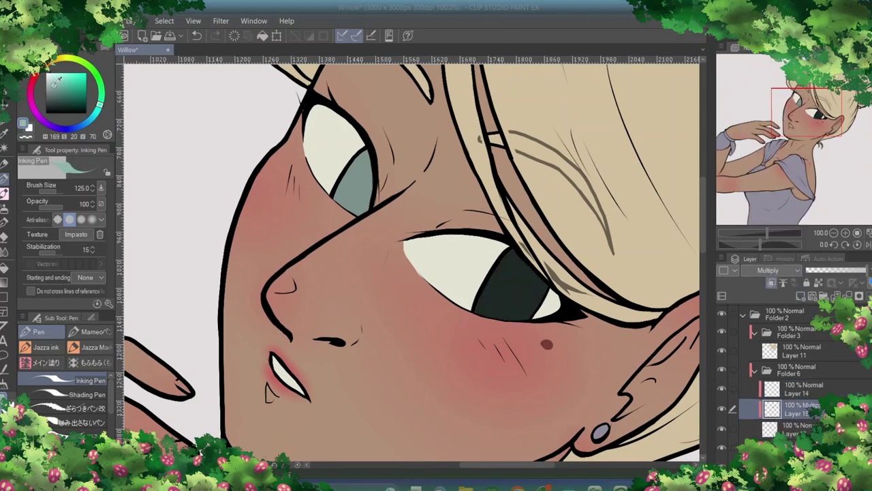
click(351, 177)
right_click(750, 409)
- Add another clipped Multiply layer and paint dark oval pupils in both eyes with H 169, S 22, V 20
click(803, 300)
click(801, 296)
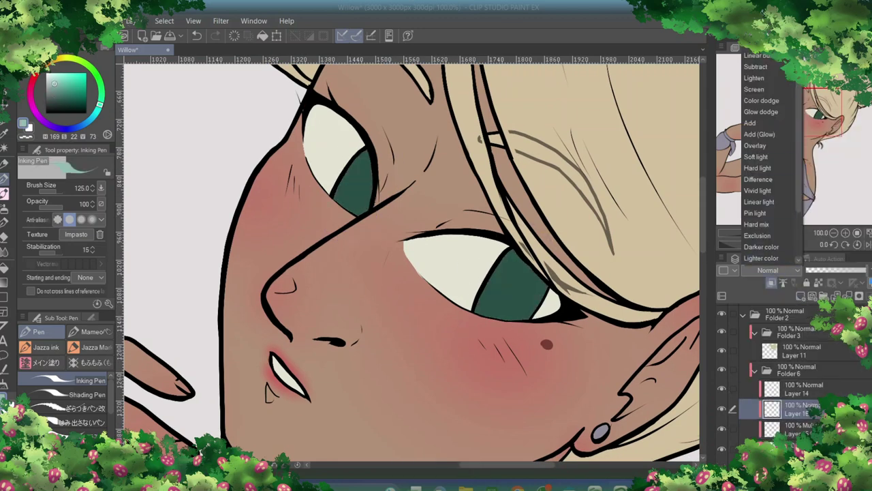
click(55, 104)
mouse_move(522, 263)
mouse_down()
mouse_move(507, 310)
mouse_move(528, 272)
mouse_up()
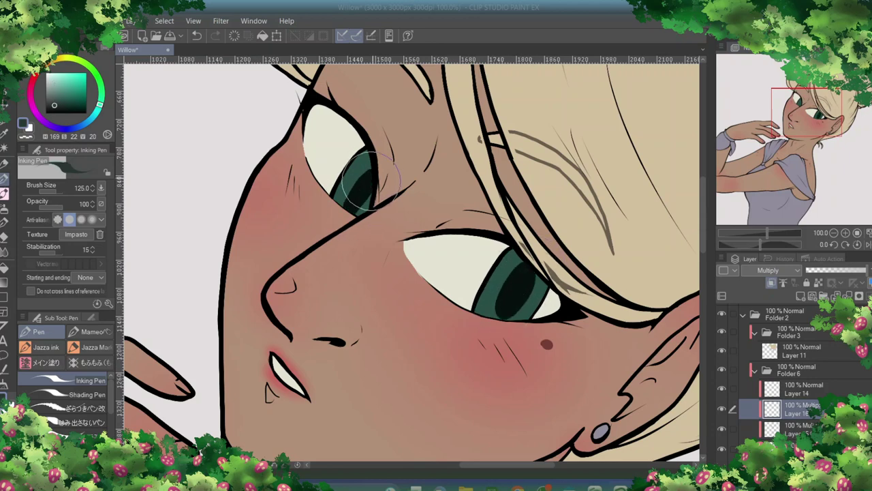
- Erase the centres of both pupils to leave rings, and lighten the lower parts of the irises on the Multiply shading layers
key(e)
drag(508, 306, 546, 259)
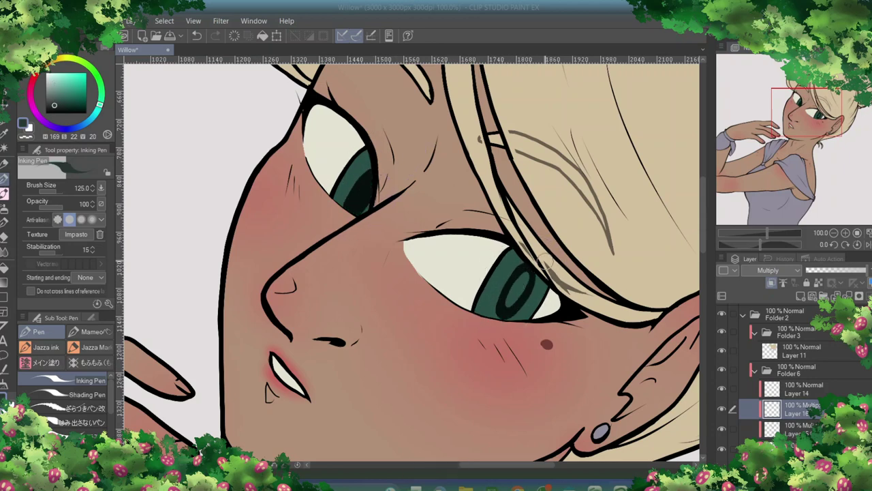
key(e)
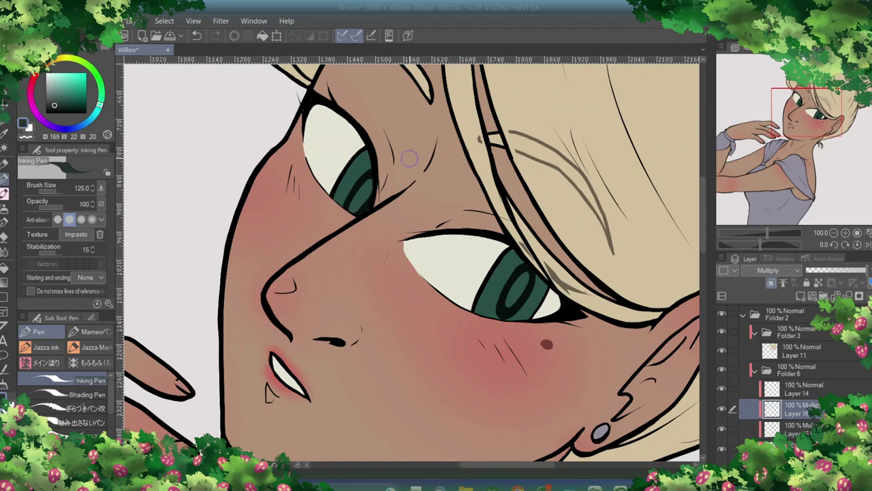
key(p)
ctrl+shift+click(488, 348)
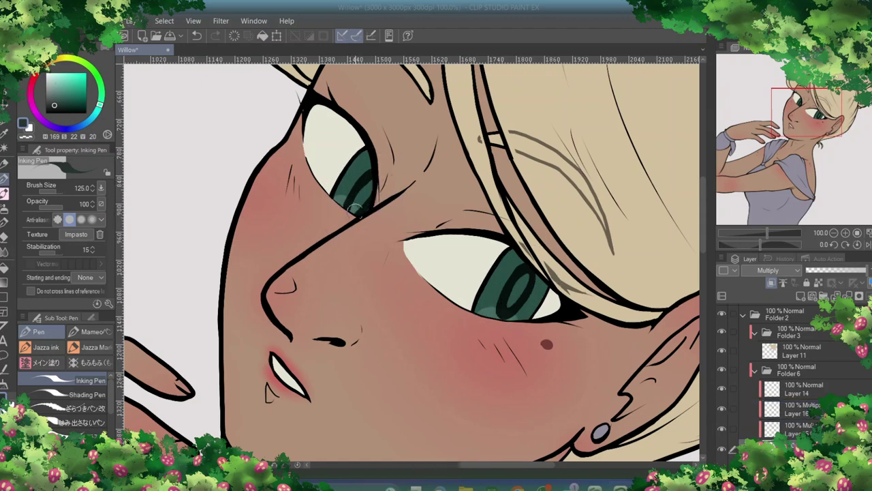
- Add a clipped Multiply layer and shade the tops of both irises with the Soft 2 airbrush in H 169, S 18, V 13
key(ctrl+shift+n)
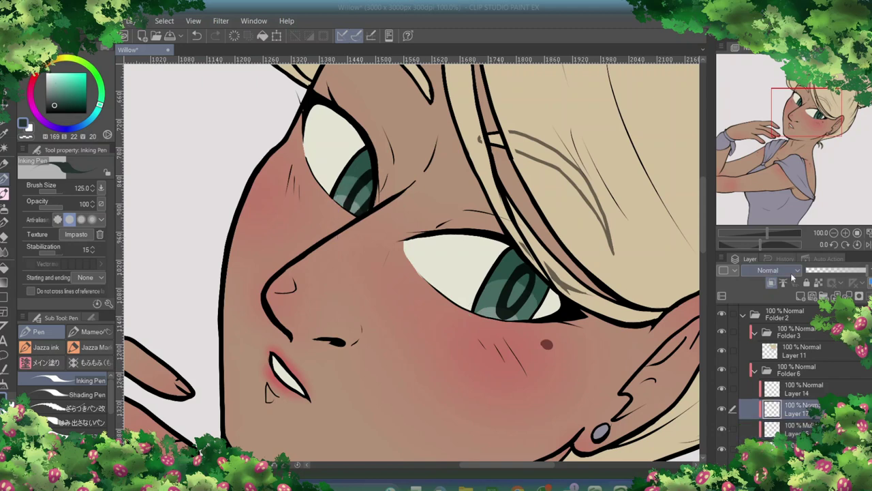
click(792, 271)
click(770, 66)
key(b)
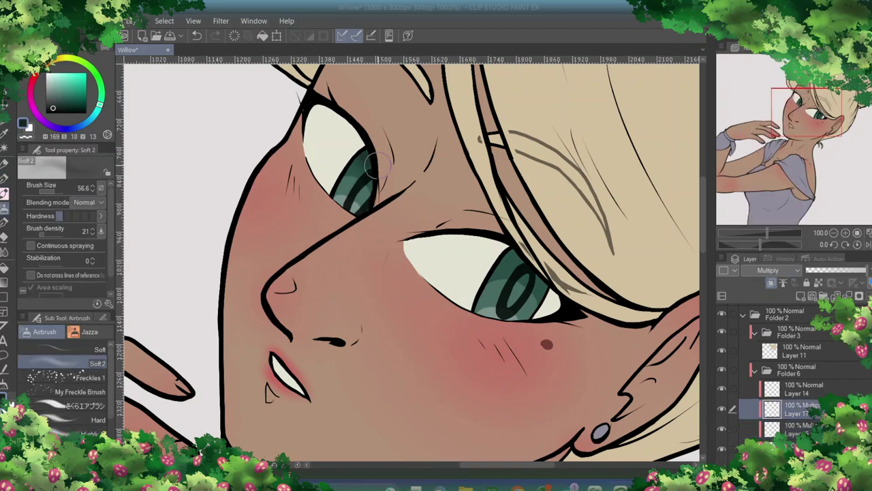
key(e)
key(p)
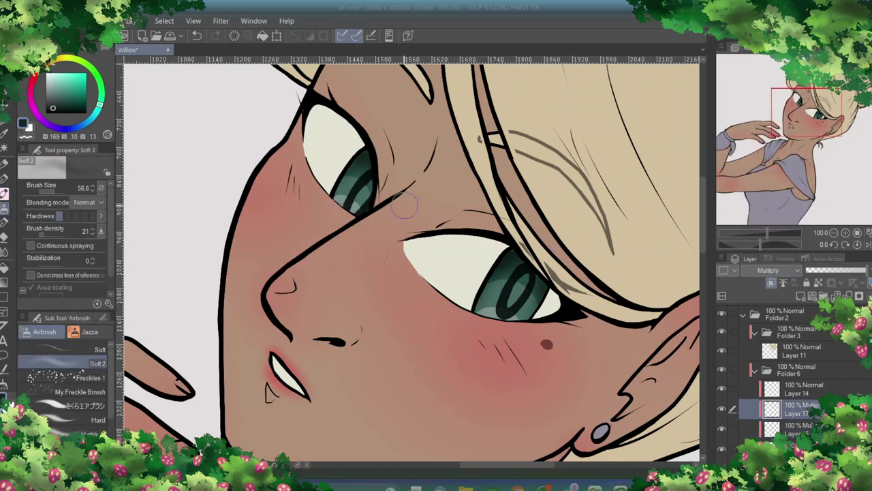
key(b)
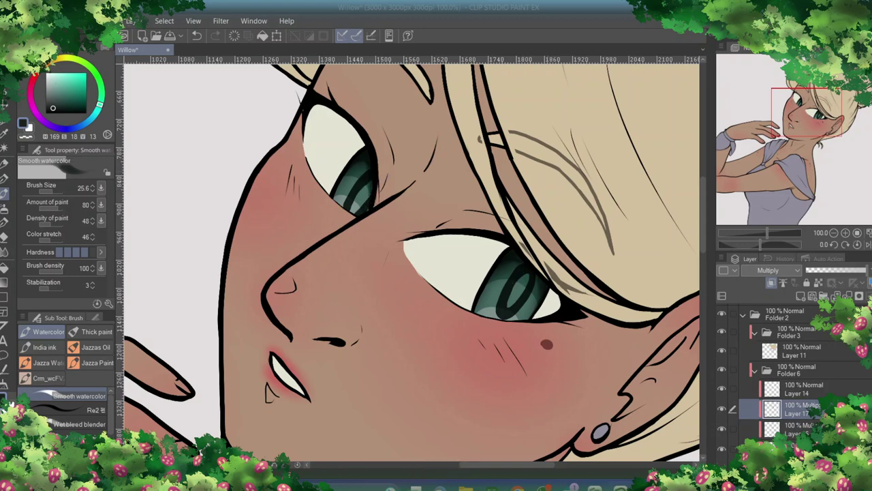
- Lighten the insides of both pupil rings, and reshape the far eye's pupil with a lasso selection and the Inking Pen at size 38.1
key(alt+[)
key(alt+[)
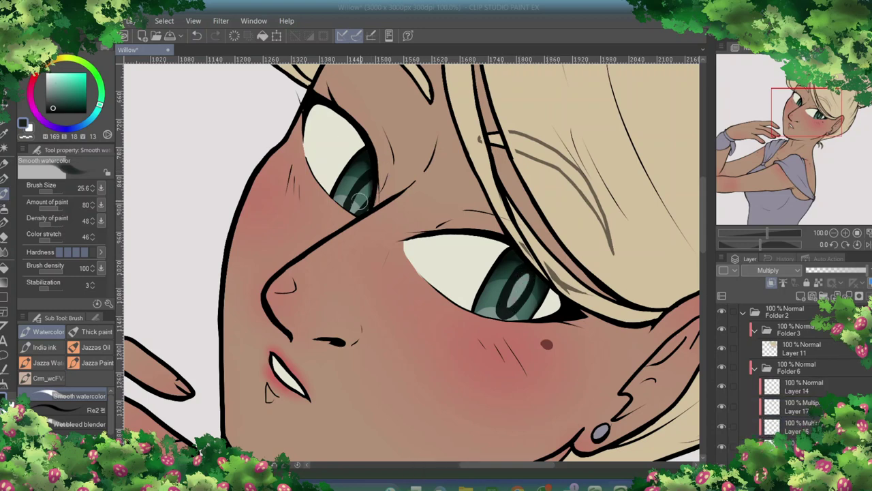
key(m)
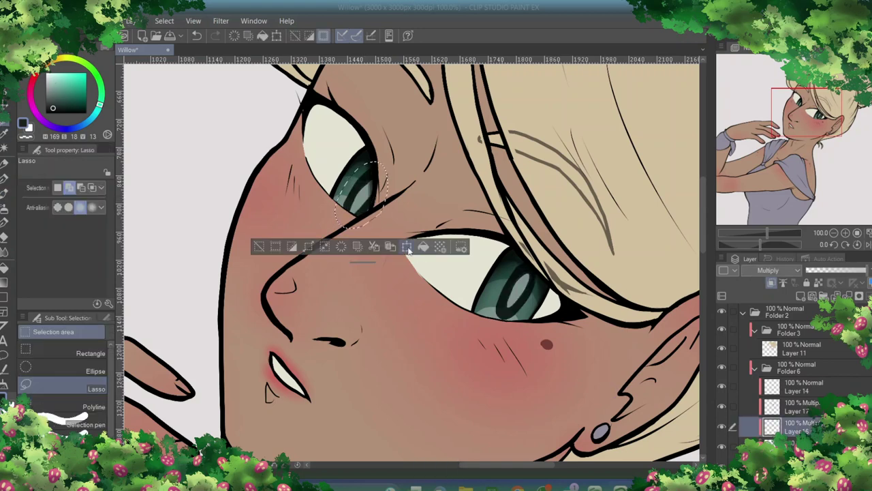
key(p)
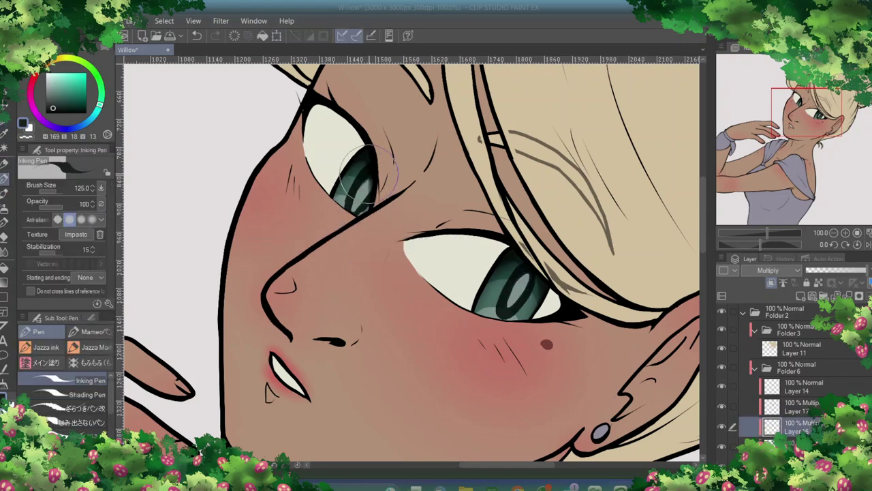
click(53, 190)
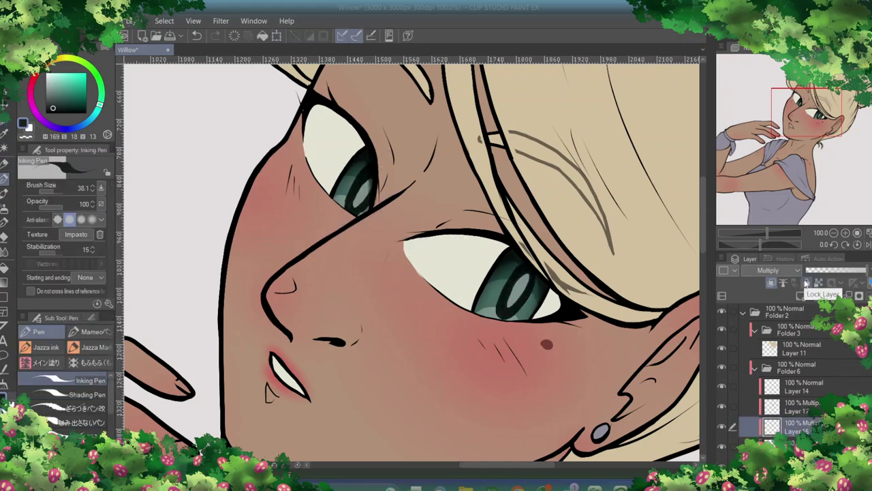
key(alt+])
key(b)
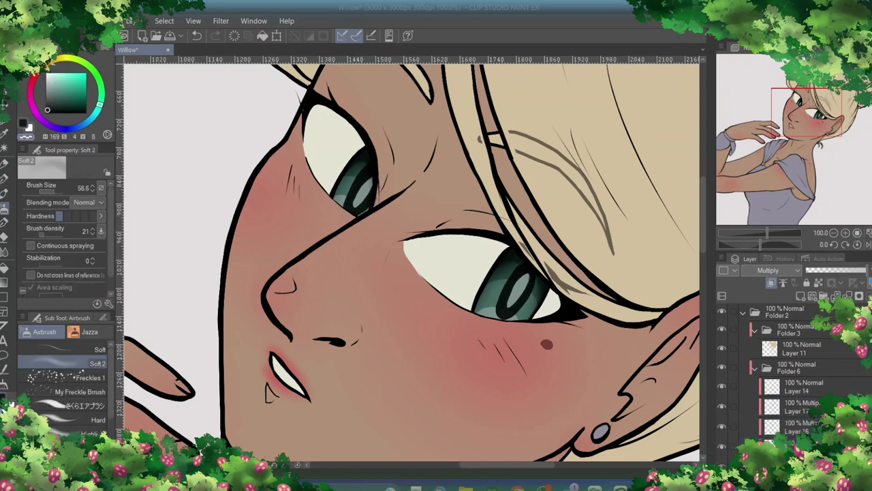
- Add a clipped Overlay layer above the iris shading and paint soft glints in both irises with pale teal H 169, S 12, V 93
key(ctrl+0)
click(801, 297)
click(768, 270)
key(p)
key(ctrl+plus)
key(ctrl+plus)
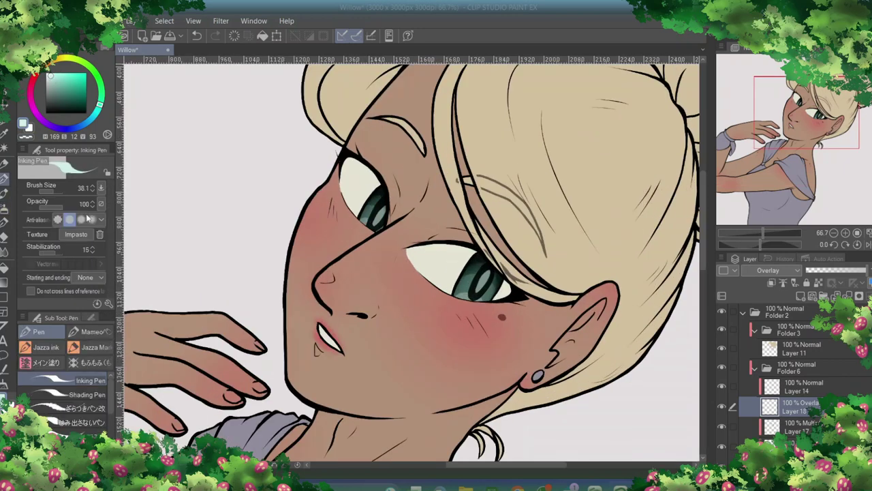
- Add brighter glints on a second clipped Overlay layer, and paint pure white highlights in both eyes on the Normal layer above it
key(ctrl+shift+n)
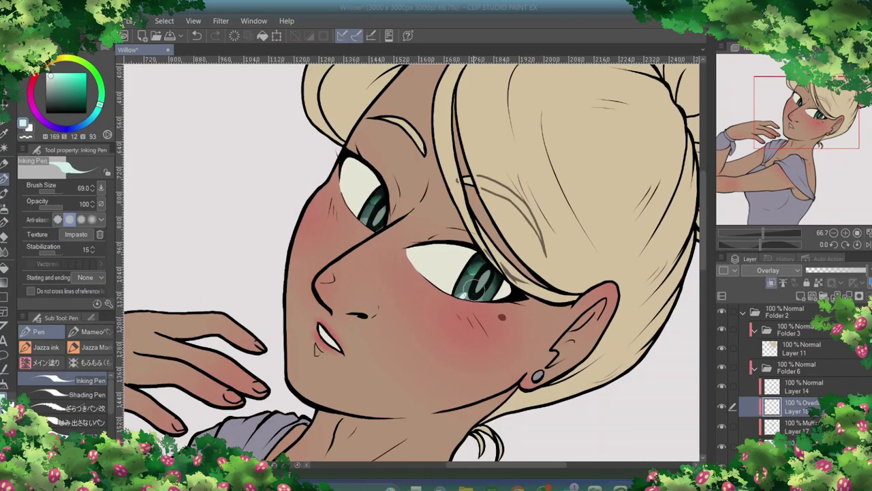
click(768, 270)
click(756, 145)
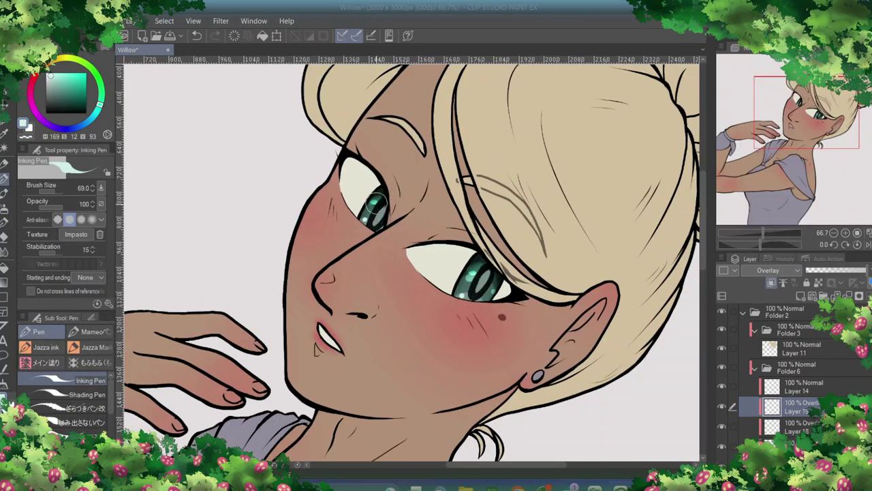
key(alt+bracketright)
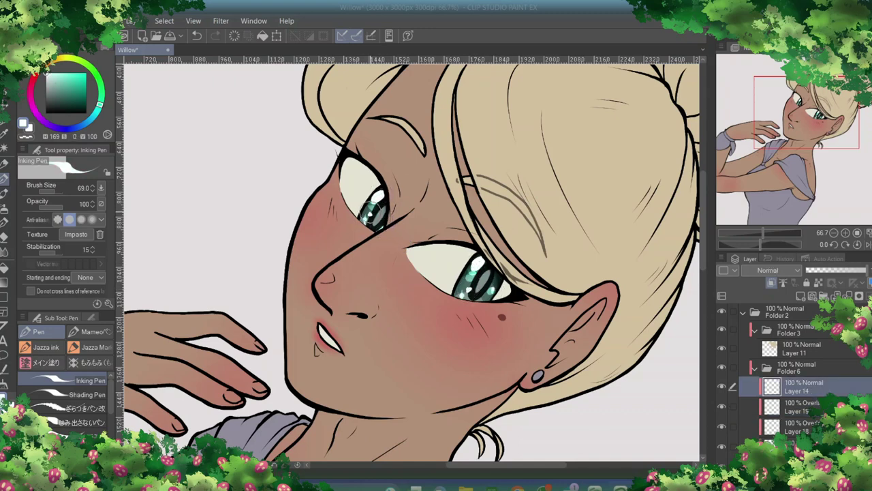
- Add a clipped Normal layer above the white eye highlights and paint teal details in both irises with the Smooth watercolor brush at size 25.6
right_click(478, 285)
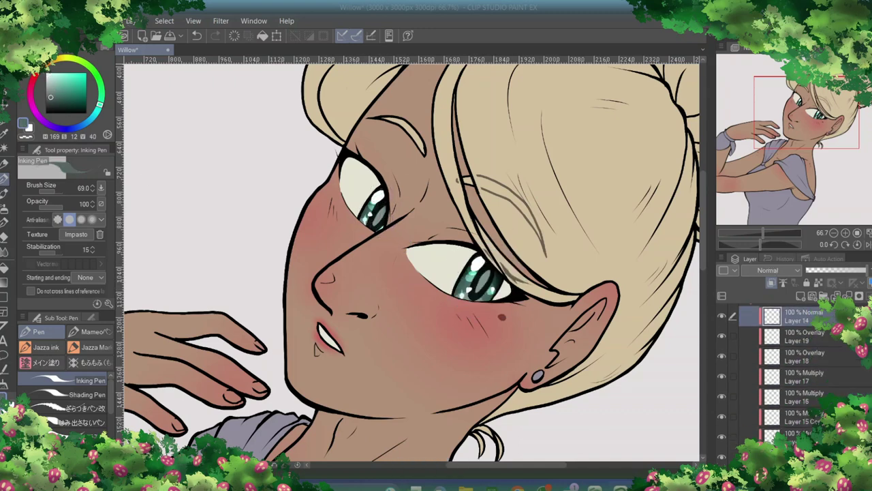
key(ctrl+shift+n)
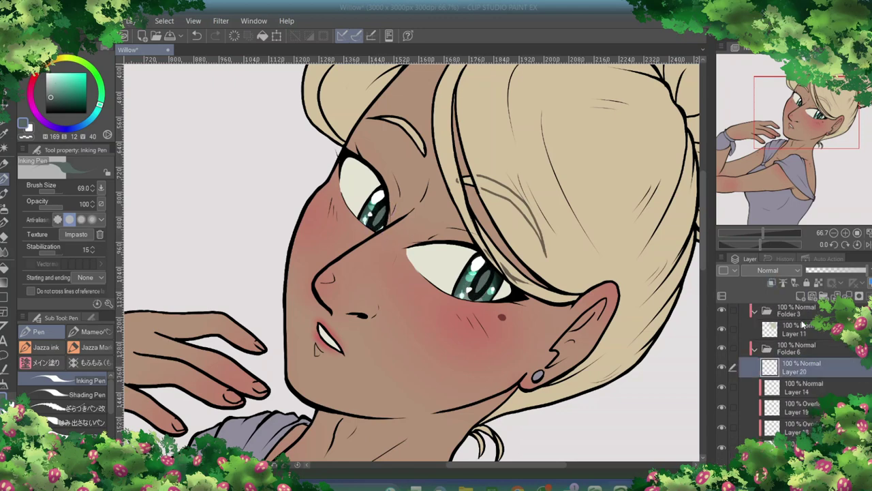
right_click(469, 280)
key(b)
drag(472, 469, 487, 238)
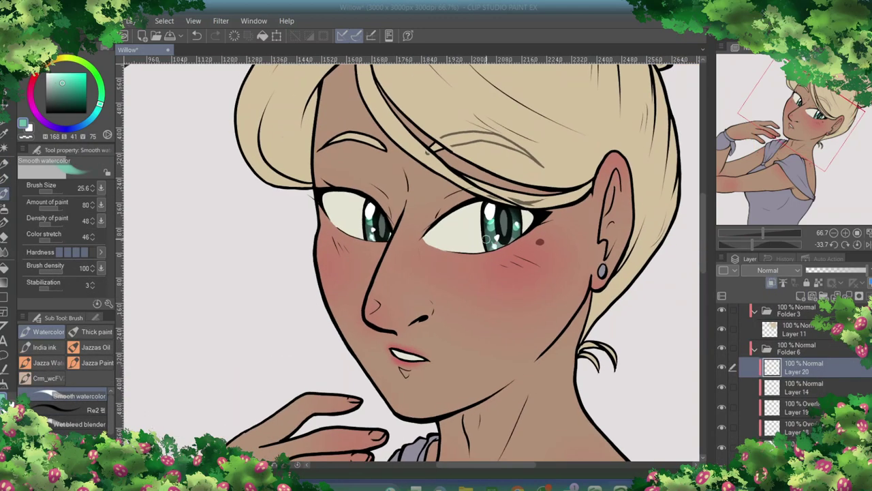
right_click(371, 232)
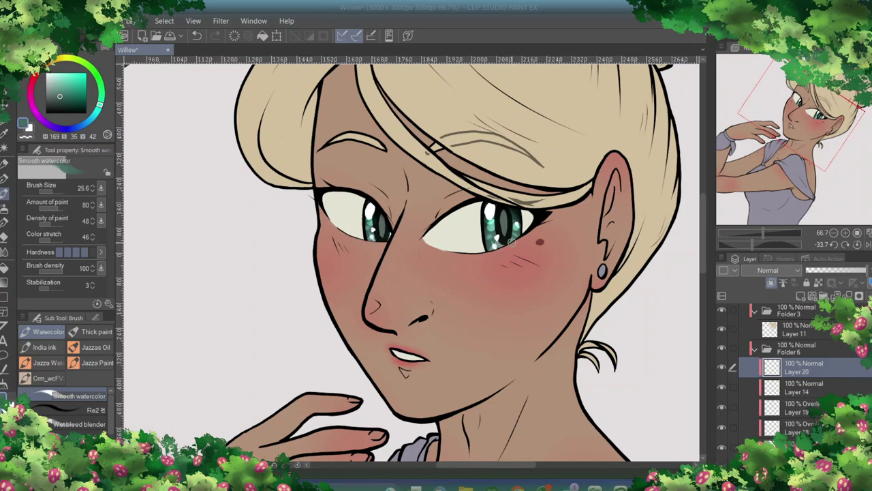
right_click(490, 221)
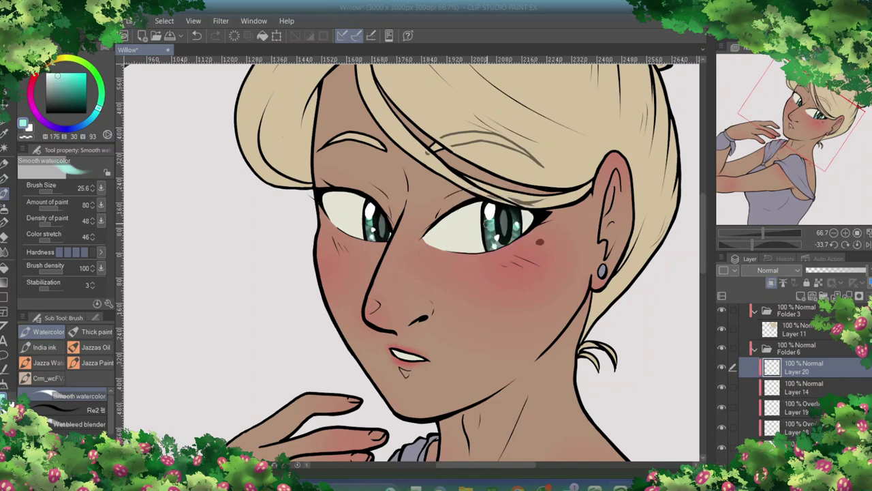
- Add a clipped Overlay layer beneath the white eye highlights and airbrush the eyes with Soft 2 in H 175, S 17, V 96
key(ctrl+0)
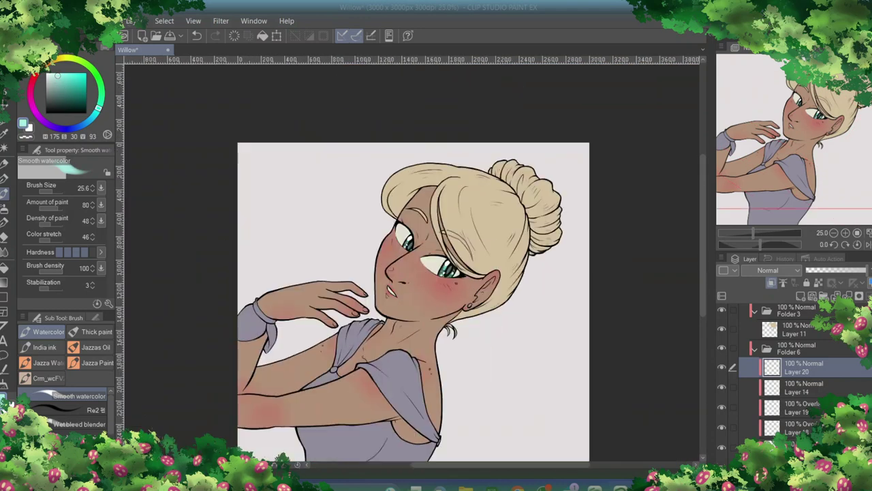
click(3, 209)
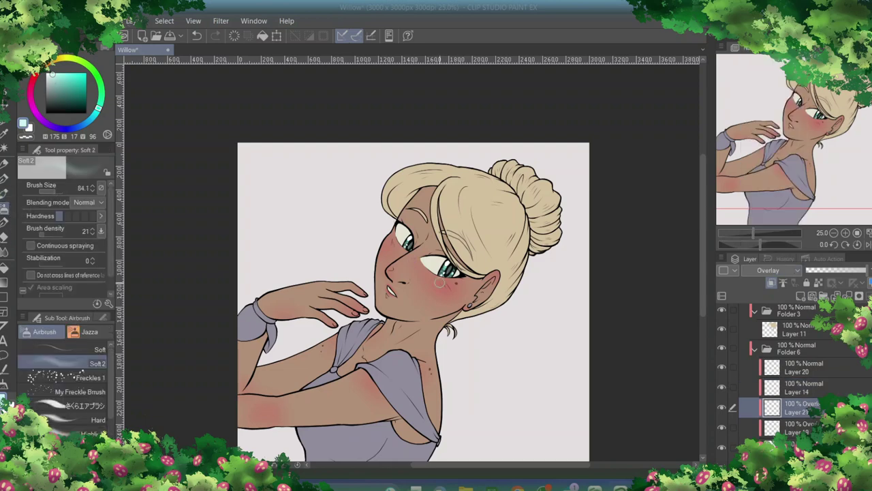
scroll(413, 300, down, 2)
click(753, 349)
- On a new layer in its own clipped folder, paint the dress clasps and the earring gold, H 42, S 62, V 89, with the Inking Pen
click(804, 387)
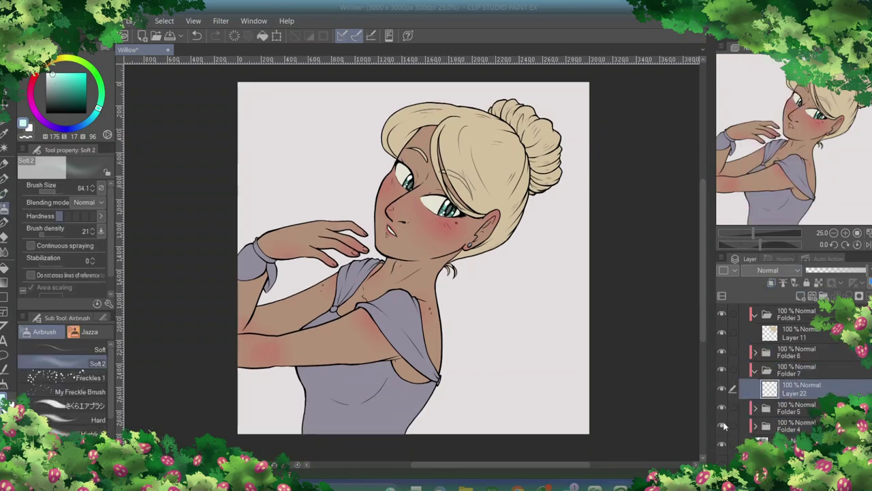
click(59, 76)
click(71, 77)
key(p)
key(ctrl+plus)
key(ctrl+plus)
click(256, 354)
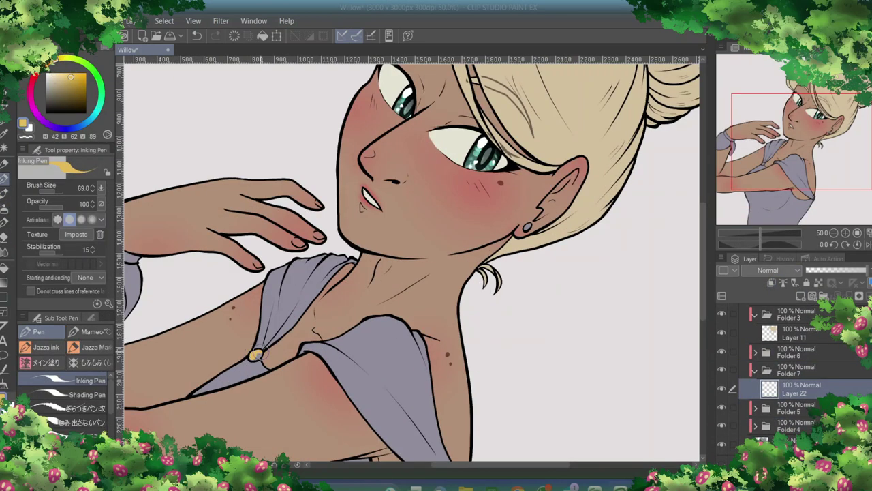
scroll(279, 324, down, 3)
scroll(702, 284, up, 2)
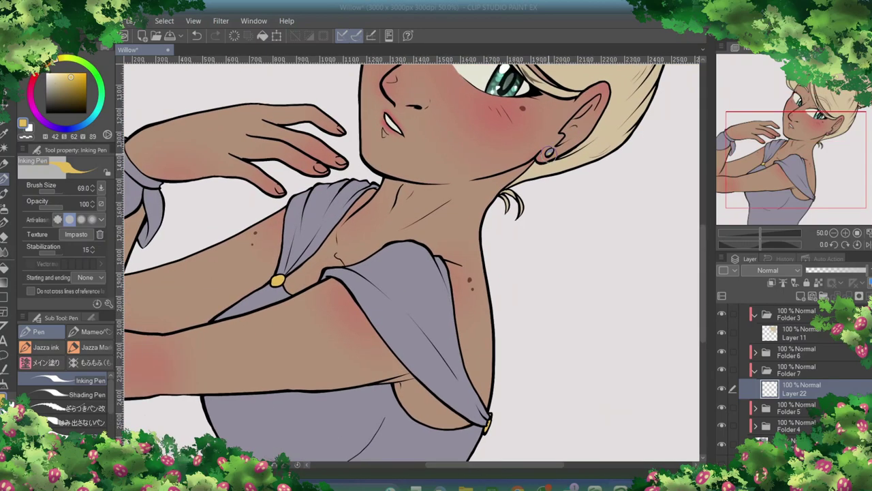
- Add a clipped folder with a new layer and fill the bodice and the wrist cloth with pink H 309, S 17, V 91
key(ctrl+minus)
click(801, 296)
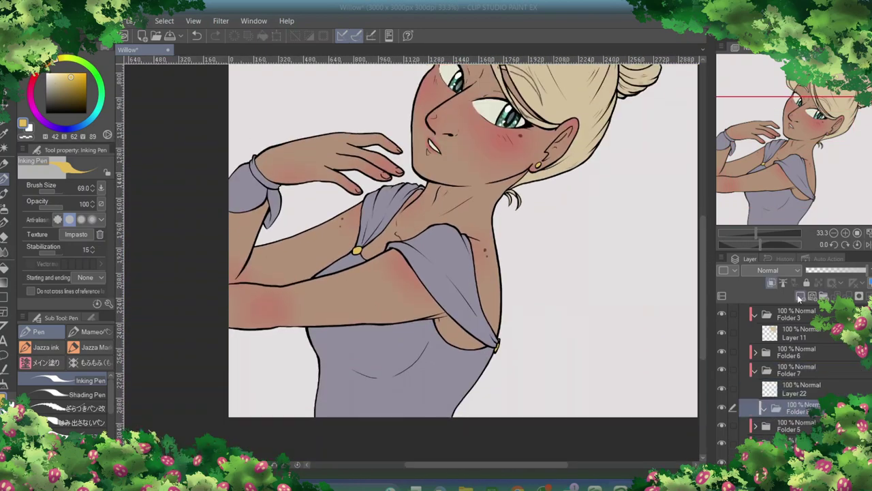
click(30, 96)
click(51, 80)
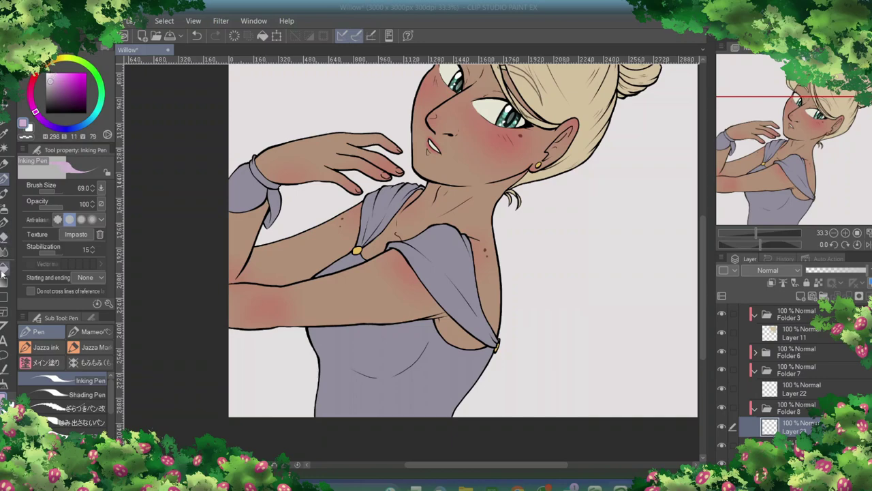
click(3, 271)
click(402, 381)
click(341, 266)
click(254, 194)
click(53, 76)
click(402, 381)
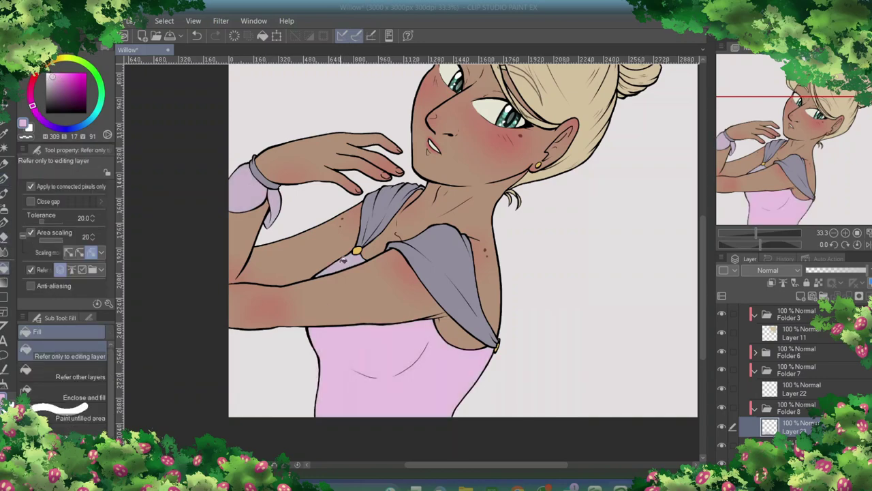
click(253, 195)
click(341, 265)
- Paint over the unfilled gaps in the pink wrist cloth and bodice with the Inking Pen at size 69
key(p)
key(ctrl+plus)
key(ctrl+plus)
scroll(409, 259, up, 10)
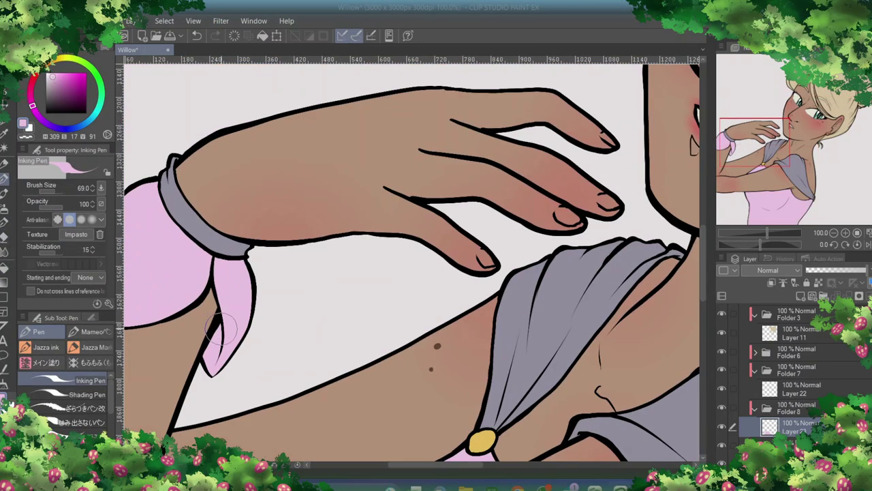
scroll(409, 259, down, 15)
- In another clipped folder, fill the shoulder drapes and wristband with green H 88, S 24, V 44, and touch up gaps with the Inking Pen
key(ctrl+minus)
key(ctrl+minus)
key(ctrl+minus)
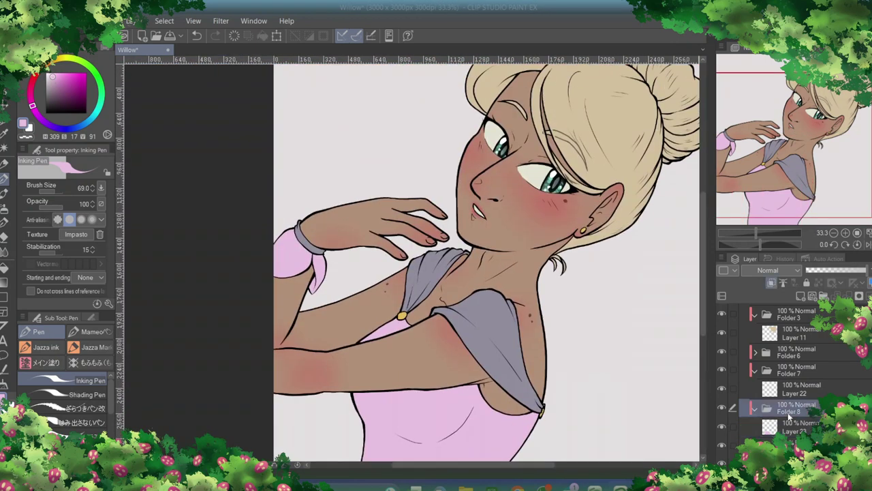
click(95, 77)
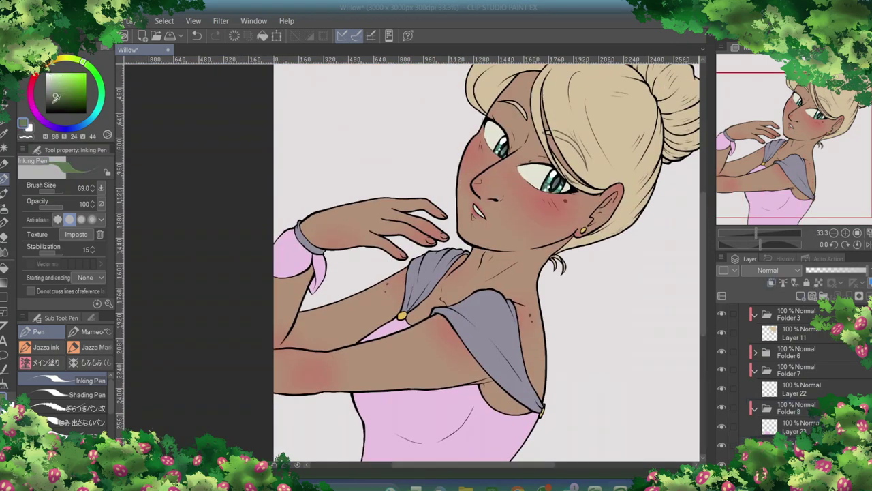
key(g)
click(436, 279)
key(p)
key(ctrl+alt+0)
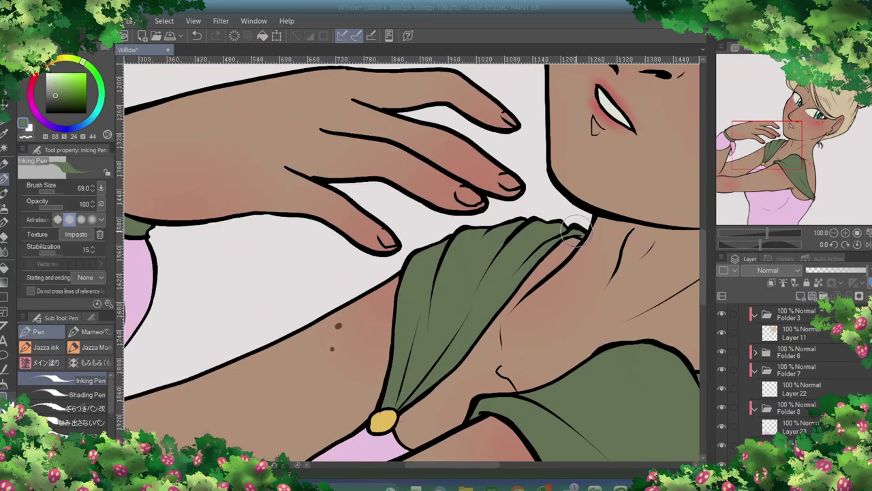
drag(478, 416, 296, 71)
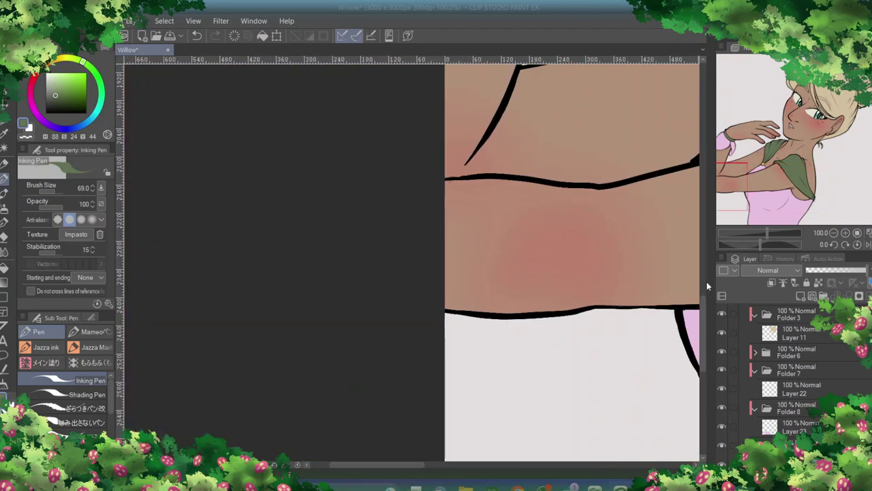
- Paint the four fingernails on the pink layer with the dress's pink, H 309, S 17, V 91, using the Inking Pen
right_click(273, 293)
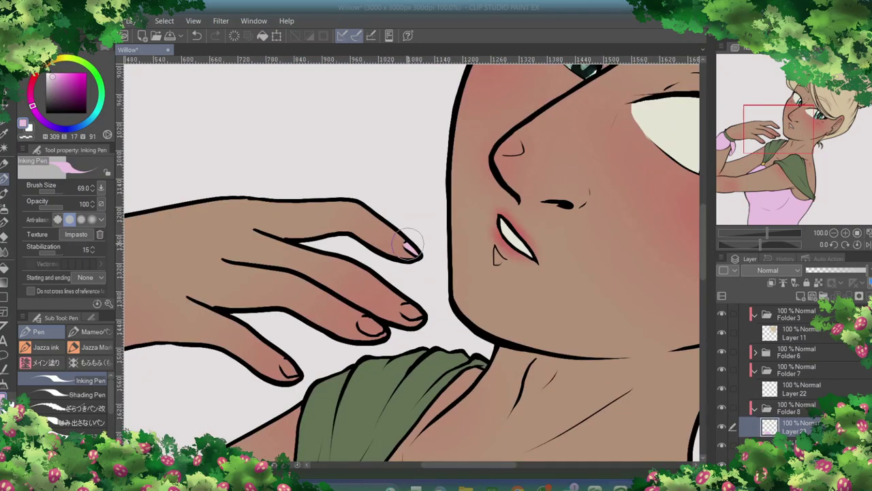
drag(409, 307, 417, 315)
drag(361, 322, 383, 332)
drag(282, 363, 296, 374)
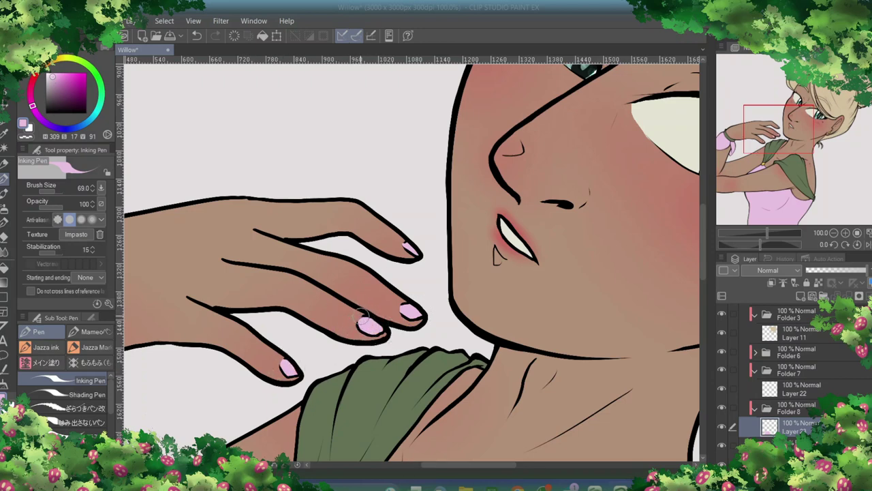
- Add a clipped Hard light layer in Folder 4 and shade the neck, jaw and arms with the Inking Pen at size 226.4, H 229, S 14, V 48
key(ctrl+minus)
key(ctrl+minus)
click(773, 282)
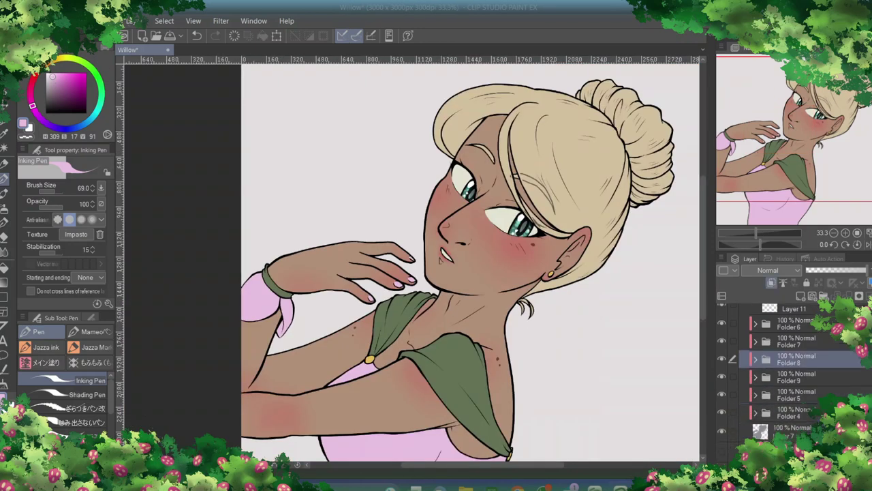
click(768, 270)
click(770, 176)
click(56, 94)
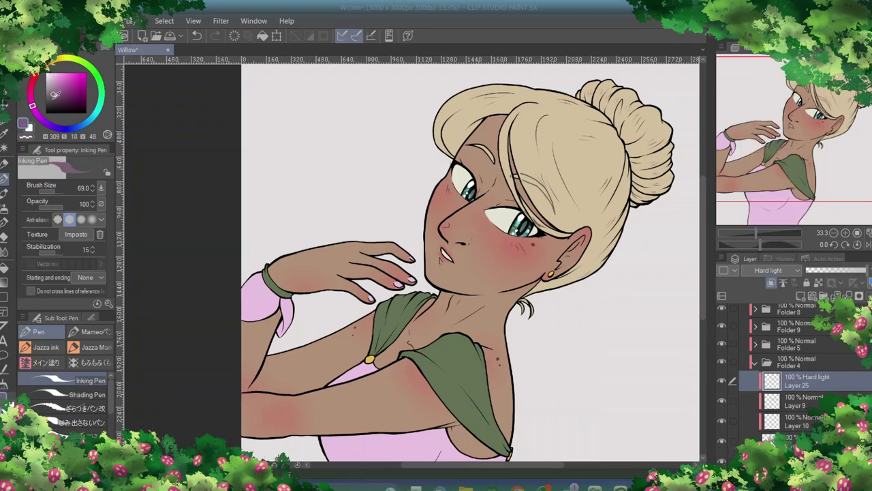
click(72, 128)
mouse_move(438, 296)
mouse_down()
mouse_move(499, 296)
mouse_move(460, 304)
mouse_move(444, 326)
mouse_move(510, 342)
mouse_move(470, 311)
mouse_move(249, 315)
mouse_move(296, 301)
mouse_move(447, 306)
mouse_up()
scroll(470, 320, down, 3)
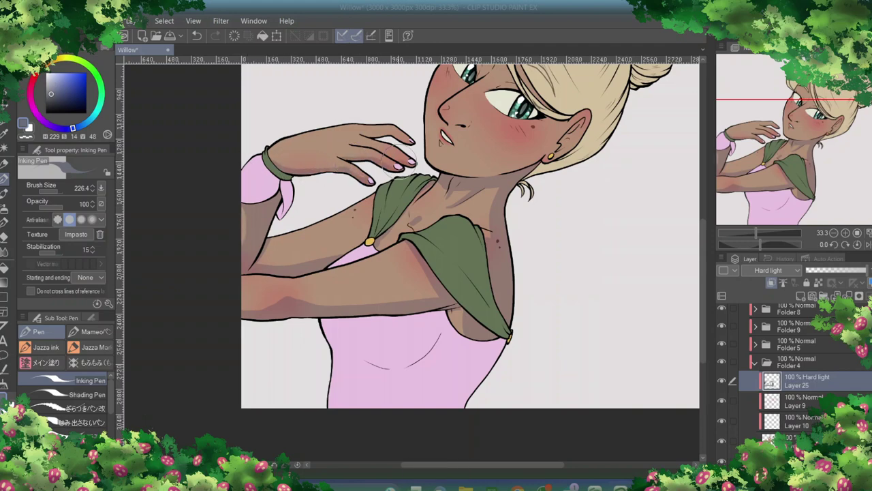
drag(546, 174, 447, 159)
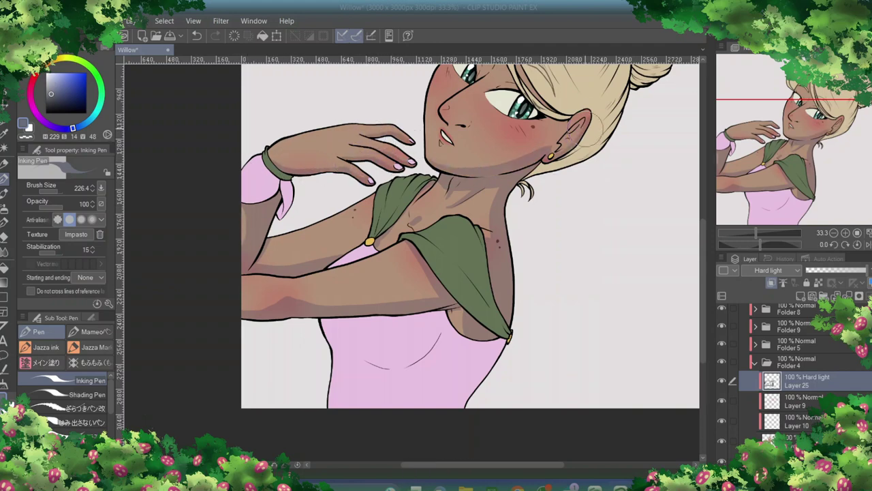
- Shade the forehead, nose, mouth area, ear and hand on the Hard light layer, trimming the shadow shapes with the eraser
scroll(477, 205, up, 5)
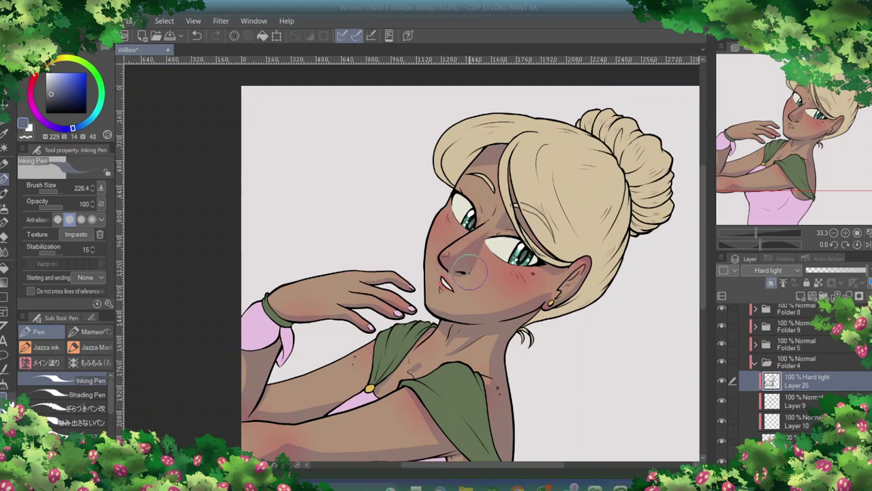
key(e)
key(ctrl+plus)
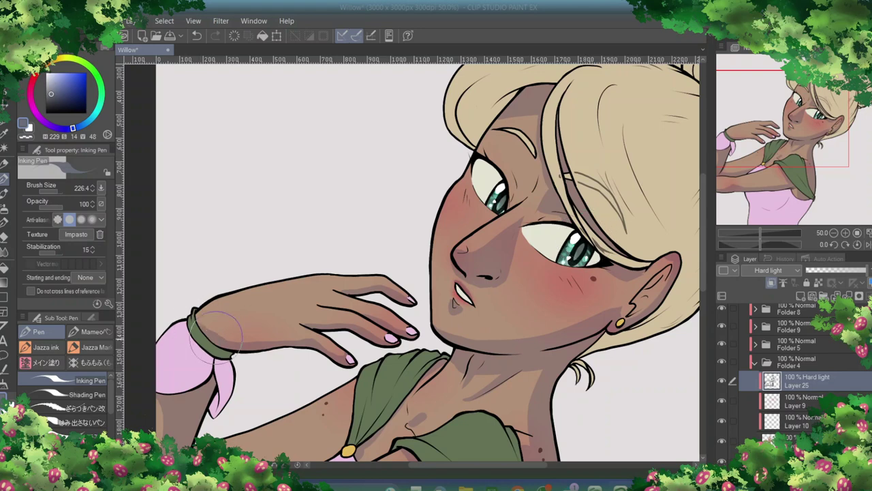
key(e)
key(p)
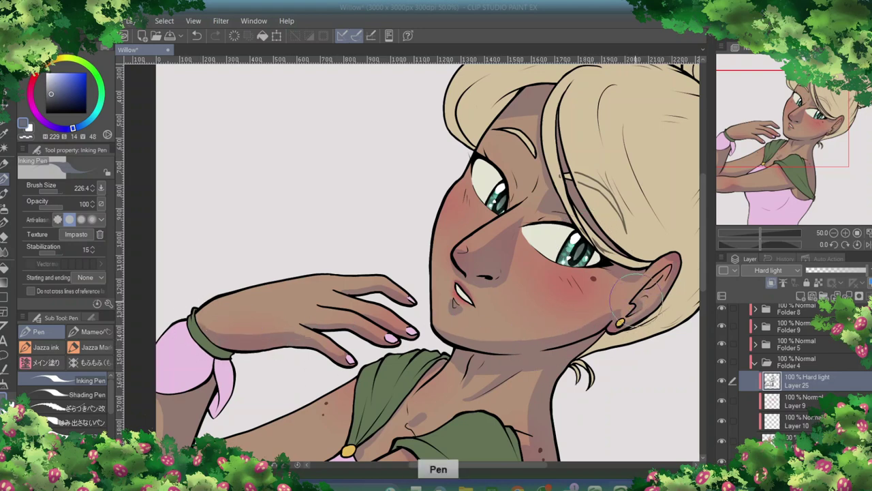
- Lock the Hard light layer's transparent pixels and recolour all skin shadows to purple H 262, S 25, V 41 within a lasso selection around the figure
key(ctrl+minus)
key(m)
drag(405, 81, 548, 440)
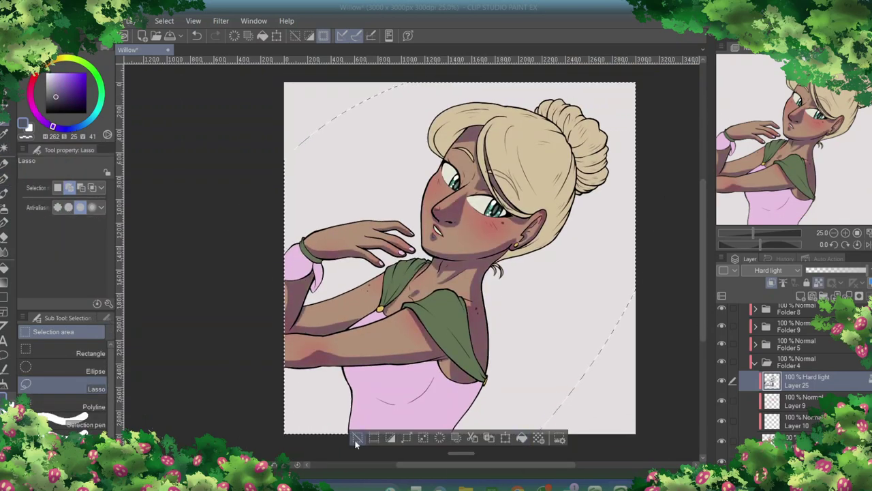
- Refine the purple skin shadows around the brow, eyes and ear with the Inking Pen at size 84.1
key(p)
key(ctrl+plus)
key(ctrl+plus)
key(ctrl+plus)
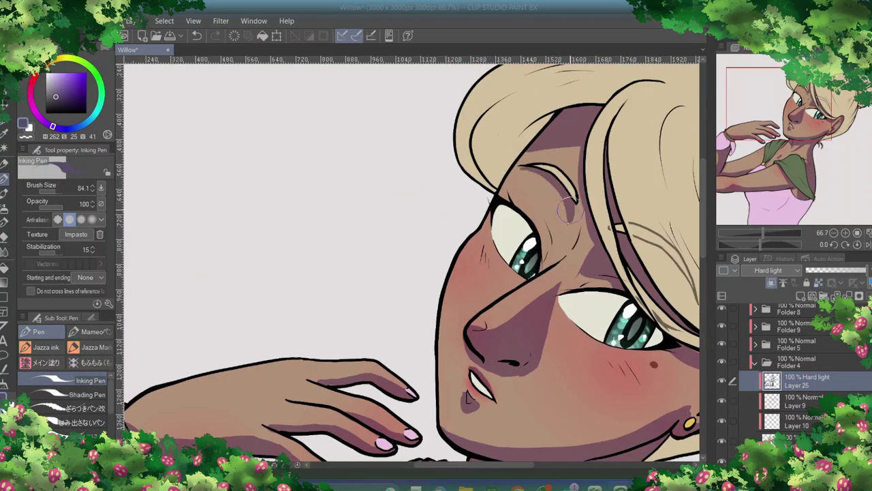
key(ctrl+minus)
key(ctrl+minus)
key(ctrl+minus)
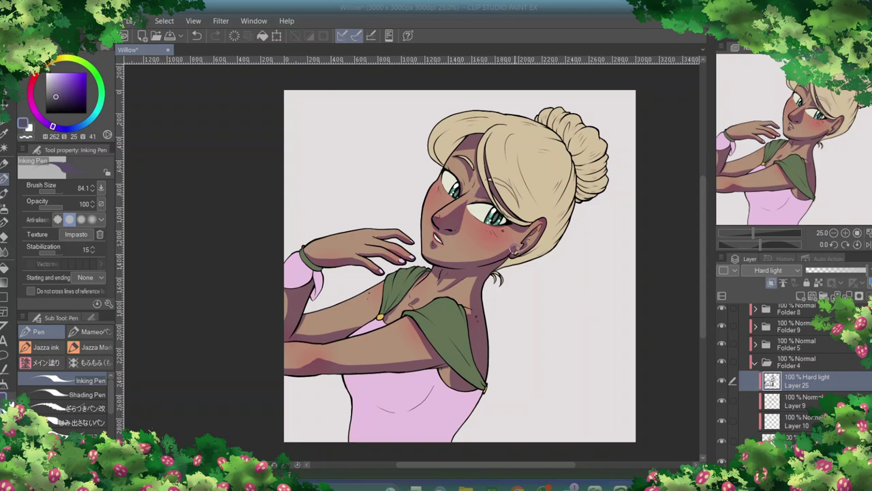
- Soften the skin shadow edges on the neck using the Smooth watercolor brush at size 25.6 with the transparent colour
key(b)
key(ctrl+plus)
key(ctrl+plus)
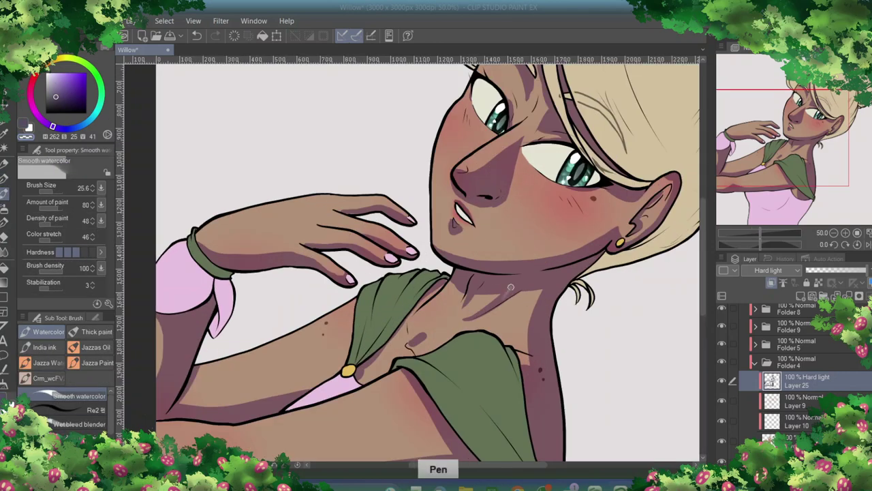
- Blend the shadow edges on the nose, brow, forehead and jaw with the Smooth watercolor brush at size 56.6
scroll(510, 288, up, 5)
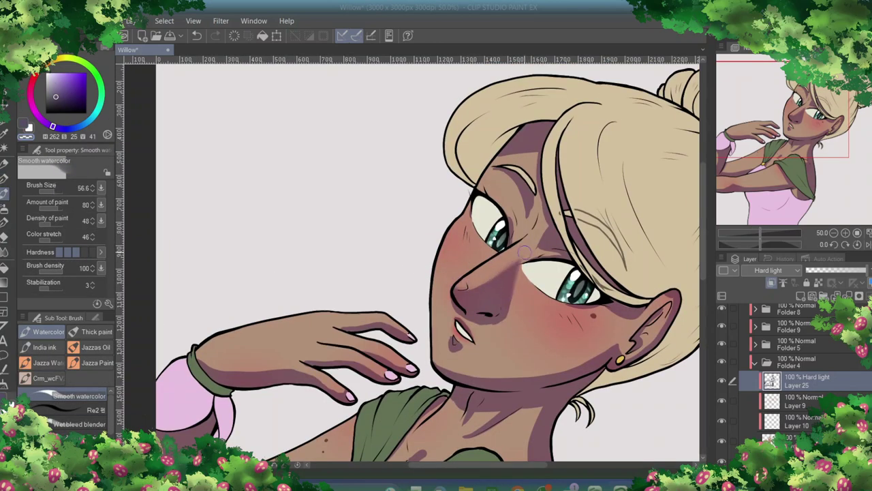
drag(498, 181, 523, 225)
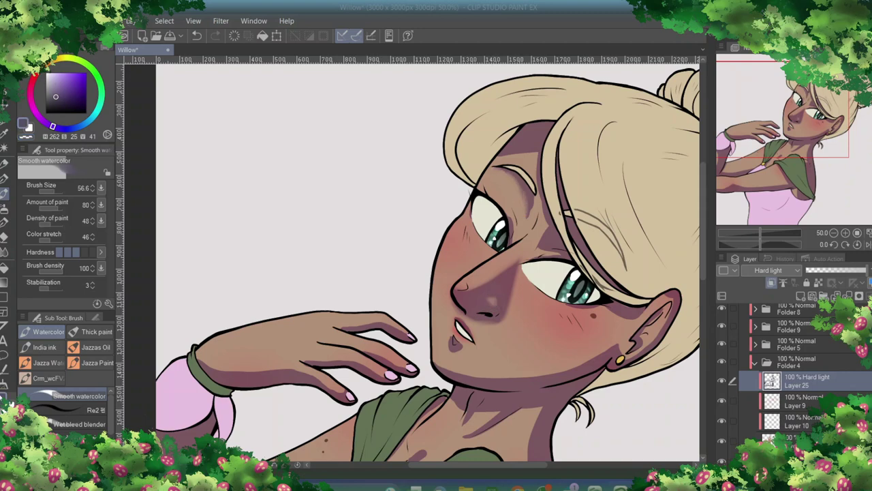
key(ctrl+z)
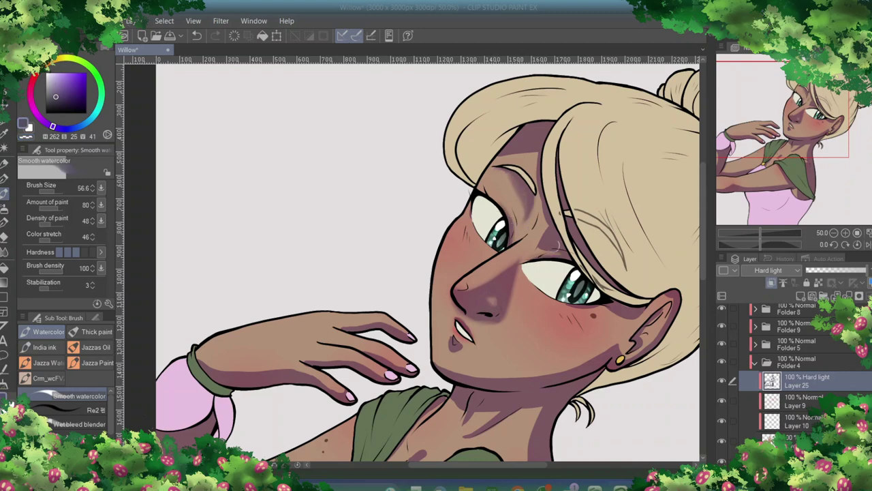
mouse_move(525, 158)
mouse_down()
mouse_move(512, 151)
mouse_move(543, 172)
mouse_up()
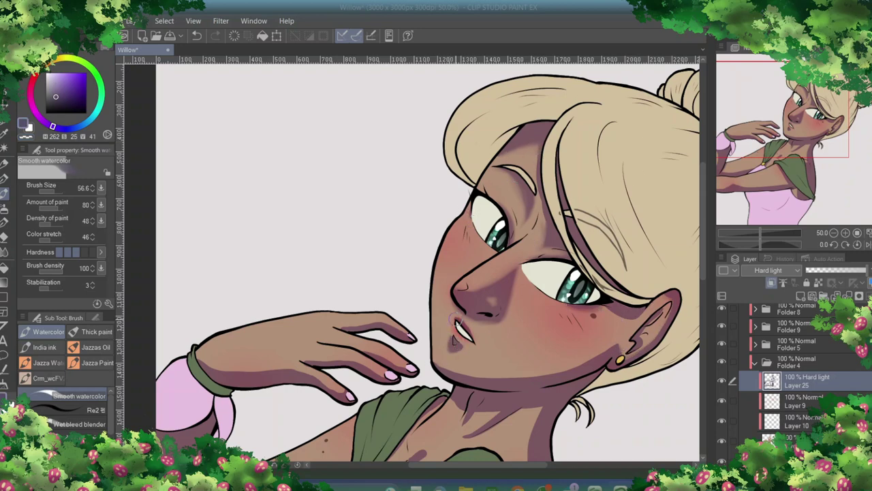
mouse_move(436, 366)
mouse_down()
mouse_move(537, 380)
mouse_move(595, 357)
mouse_up()
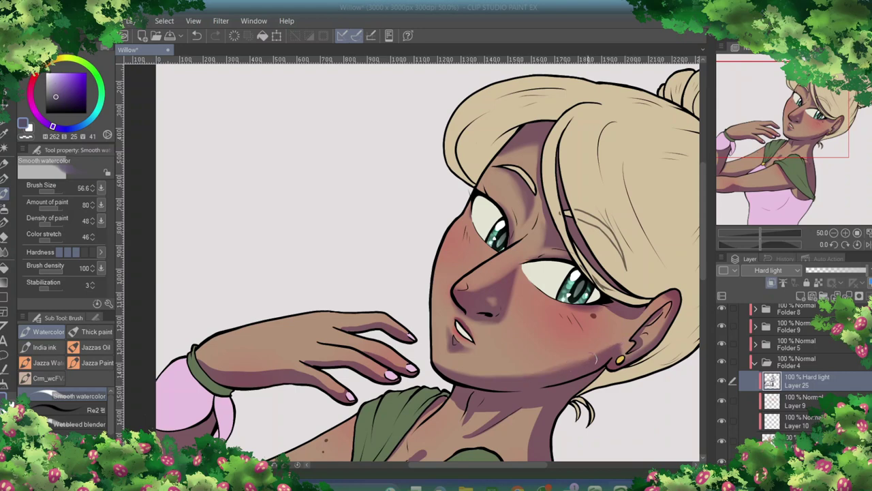
mouse_move(492, 372)
mouse_down()
mouse_move(557, 374)
mouse_move(617, 357)
mouse_up()
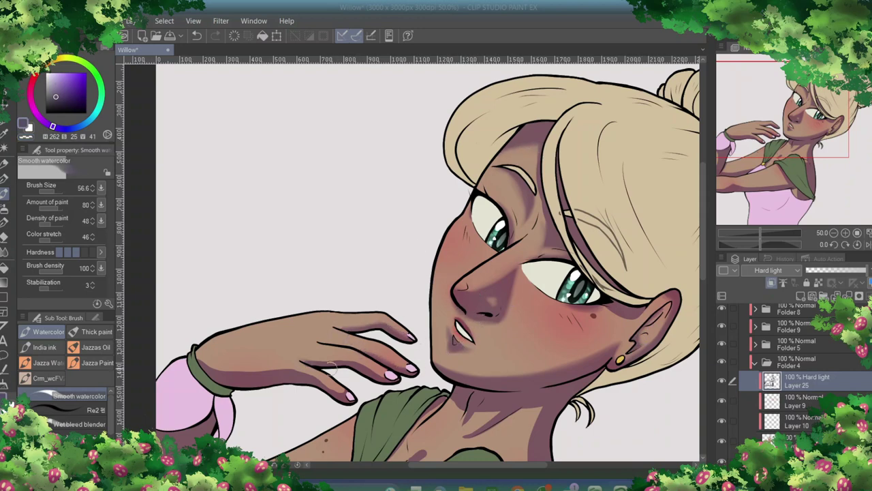
- Soften the shadow edges on the hand, forearms, neck and collarbone with the same size 56.6 brush
key(c)
drag(195, 353, 303, 373)
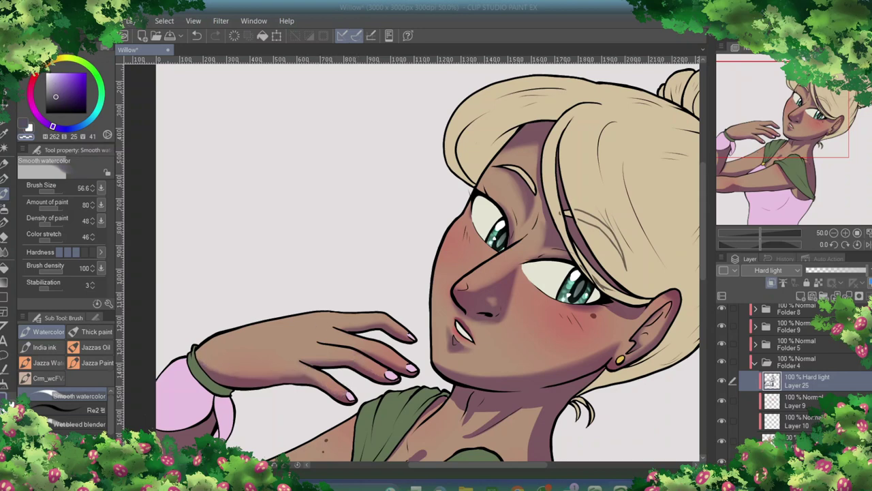
scroll(477, 218, down, 5)
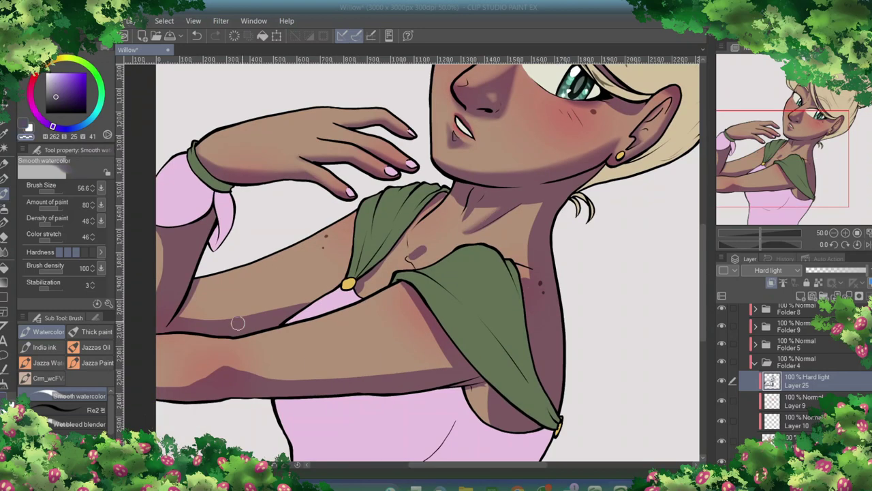
drag(411, 251, 430, 257)
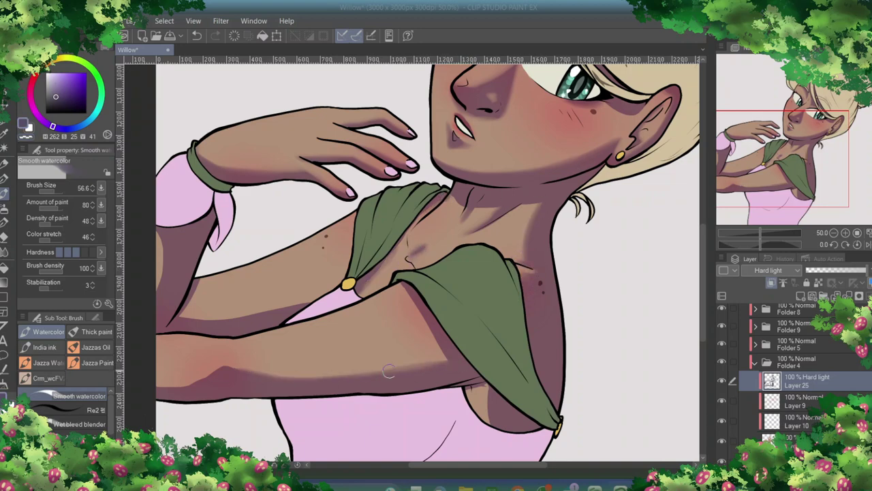
- Set a darker purple (H 262, S 47, V 26) and deepen the shadows under the jaw and on the neck
scroll(307, 249, left, 3)
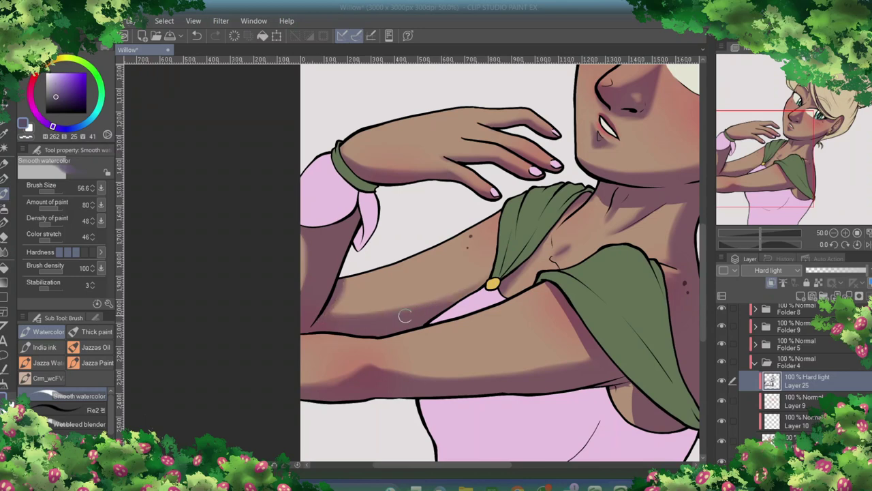
scroll(404, 400, right, 5)
scroll(432, 374, up, 5)
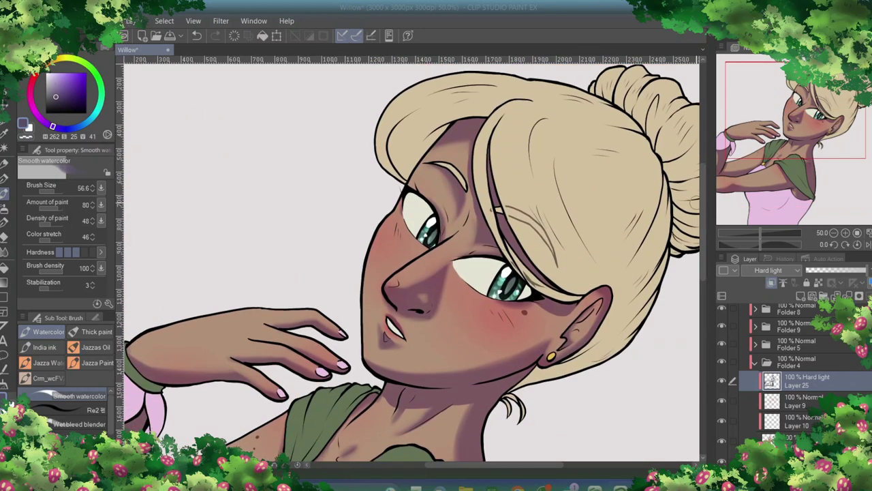
click(54, 102)
click(65, 103)
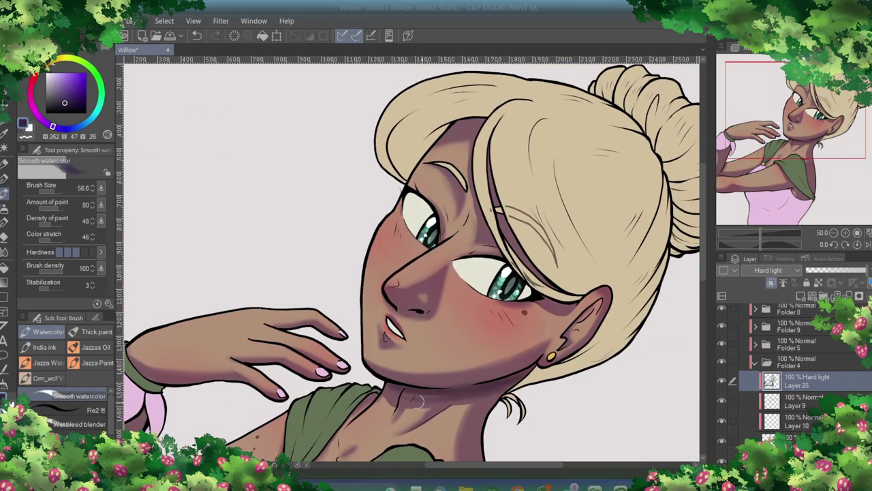
drag(519, 367, 555, 357)
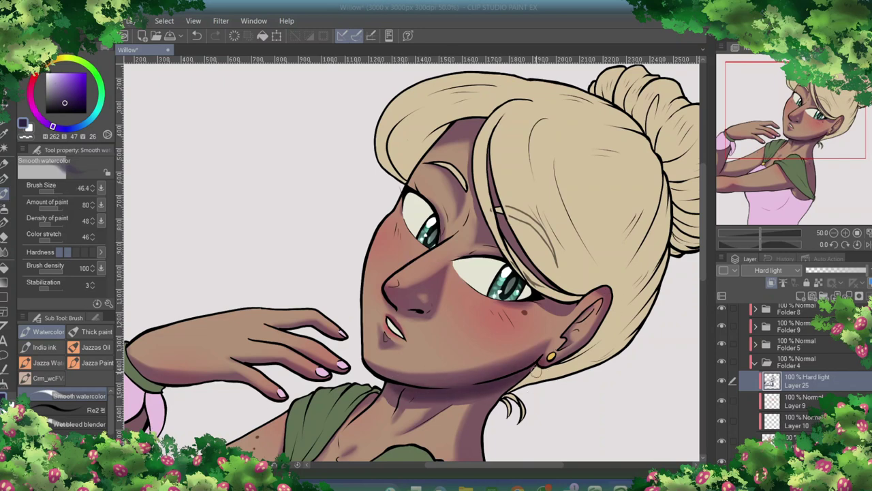
- Deepen the dark purple shading around the nose and eyes, adjusting the brush size and undoing an unwanted stroke
scroll(518, 307, down, 3)
scroll(480, 150, up, 4)
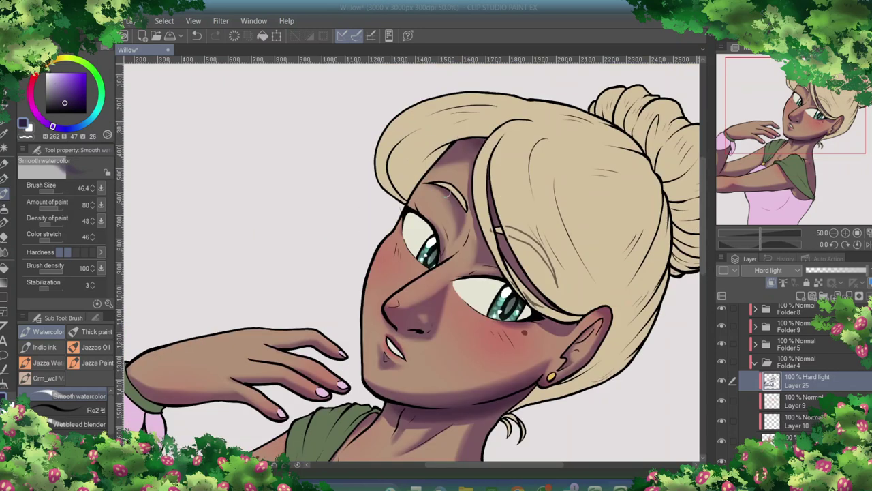
drag(392, 319, 427, 335)
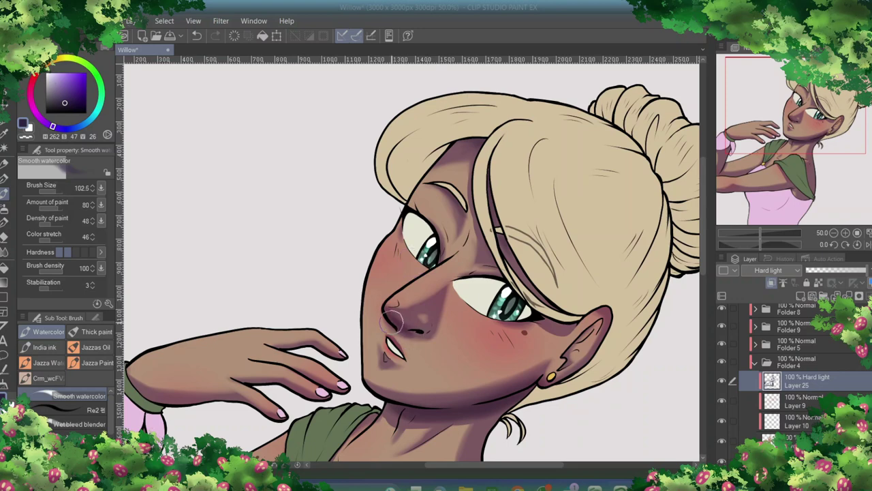
click(53, 194)
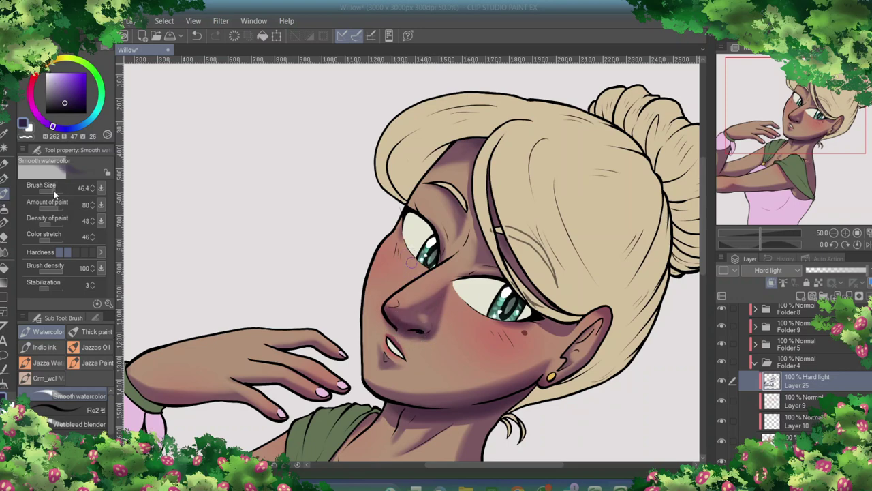
drag(56, 195, 63, 196)
click(196, 35)
drag(429, 312, 442, 292)
scroll(585, 366, down, 3)
mouse_move(477, 307)
mouse_down()
mouse_move(449, 258)
mouse_move(466, 293)
mouse_up()
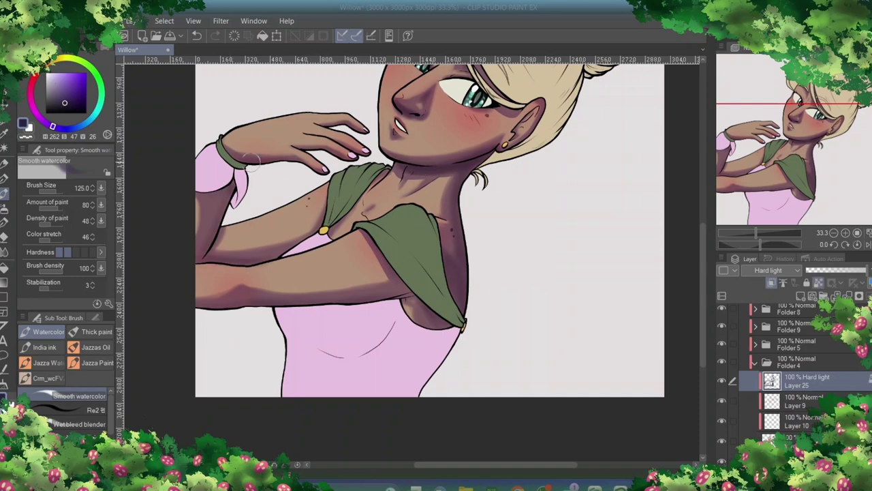
- Enlarge the brush to 185.7 and softly shade the forearm and jaw, changing to a lighter purple (H 262, S 22, V 55)
key(bracketright)
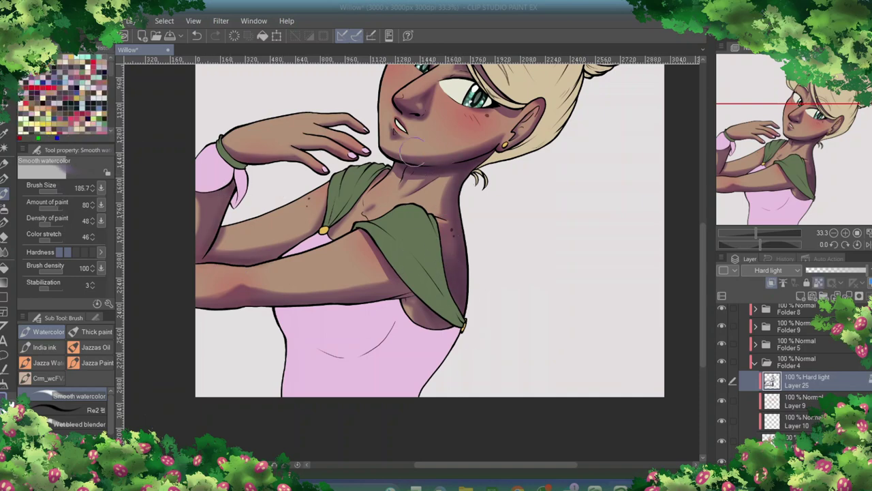
drag(232, 289, 368, 292)
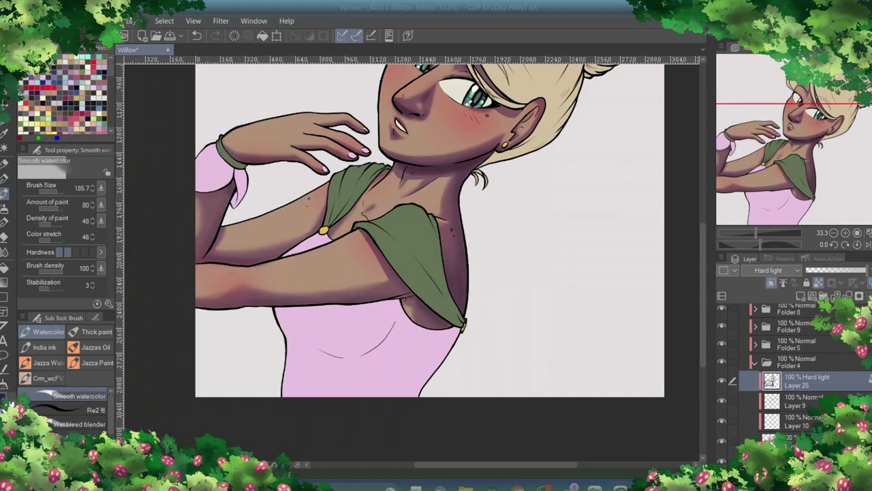
scroll(511, 179, up, 3)
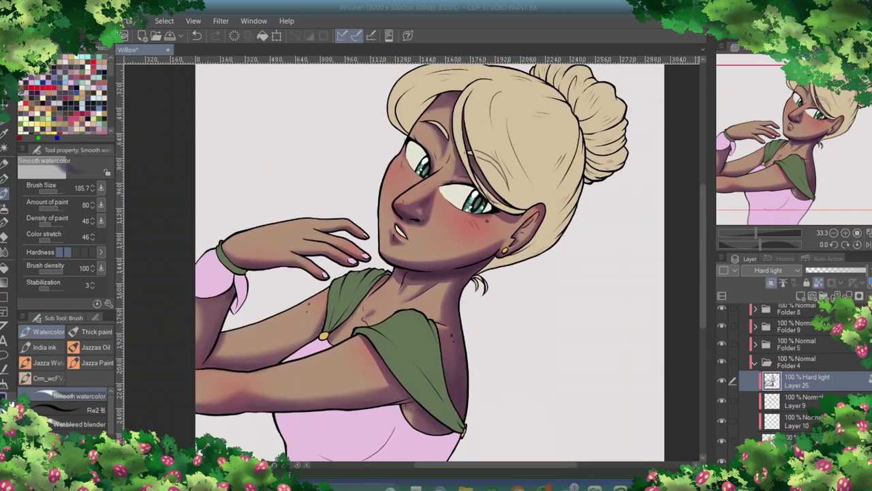
click(102, 47)
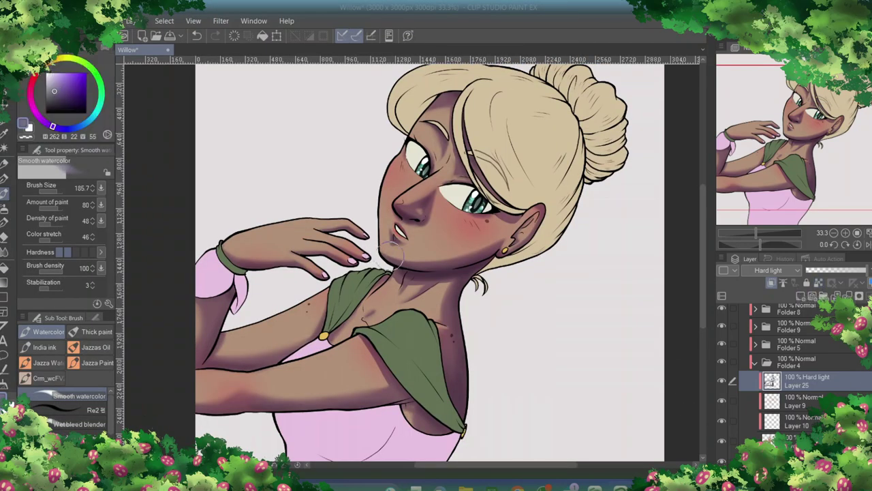
drag(398, 252, 503, 236)
drag(382, 395, 248, 401)
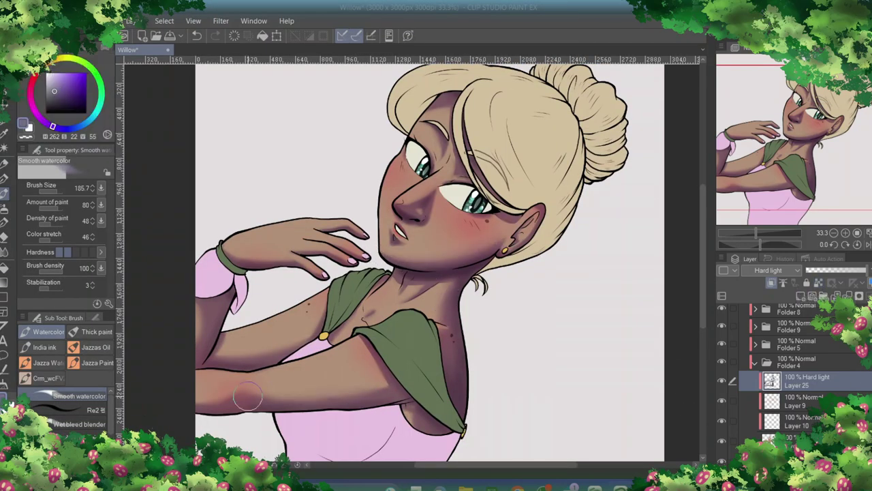
drag(368, 399, 259, 401)
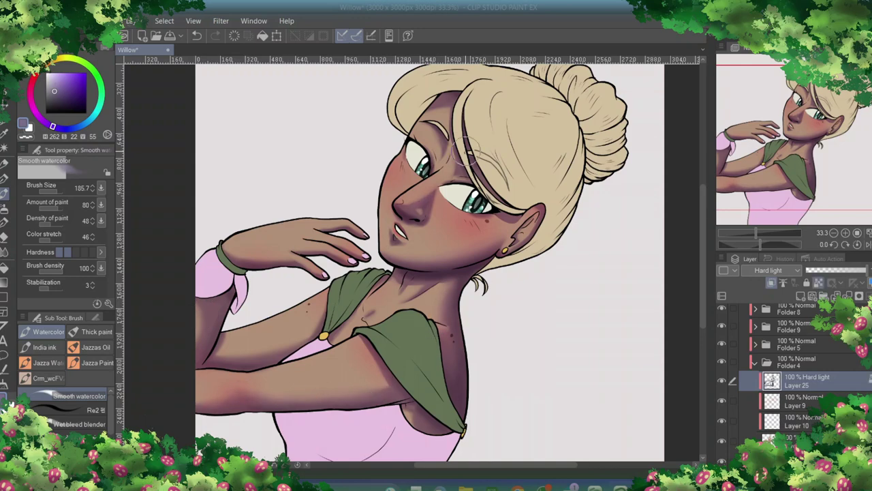
- Add a new layer above the Hard light shading layer and set its blending mode to Overlay
click(836, 295)
click(777, 270)
click(763, 165)
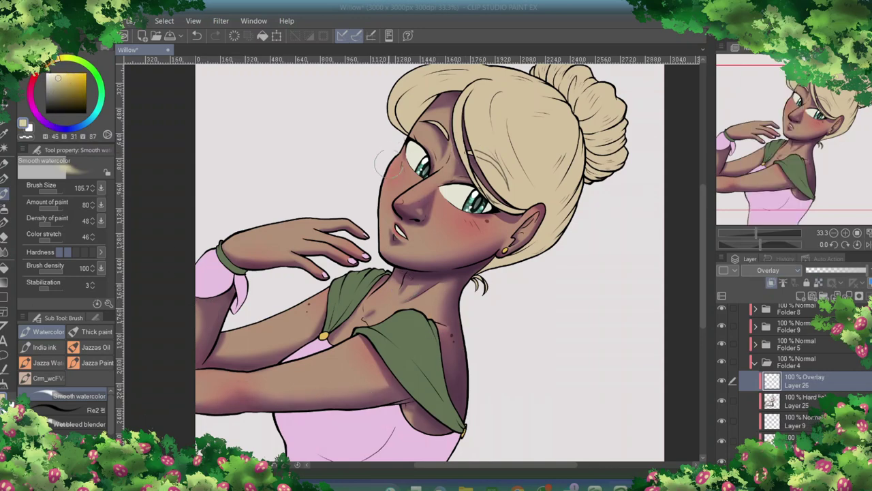
- Paint soft pale yellow highlights on the face's outer edge, forehead and cheeks, brightening the colour to H 45, S 31, V 100
drag(382, 158, 385, 231)
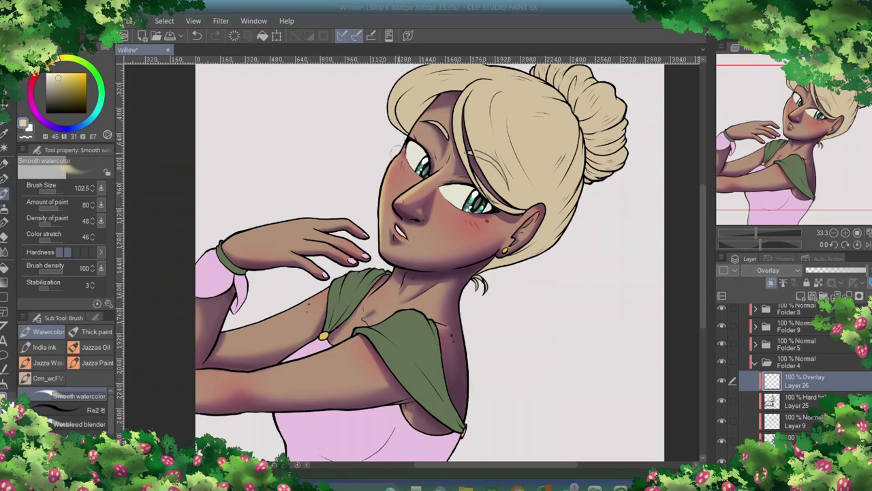
drag(396, 150, 448, 116)
alt+click(436, 123)
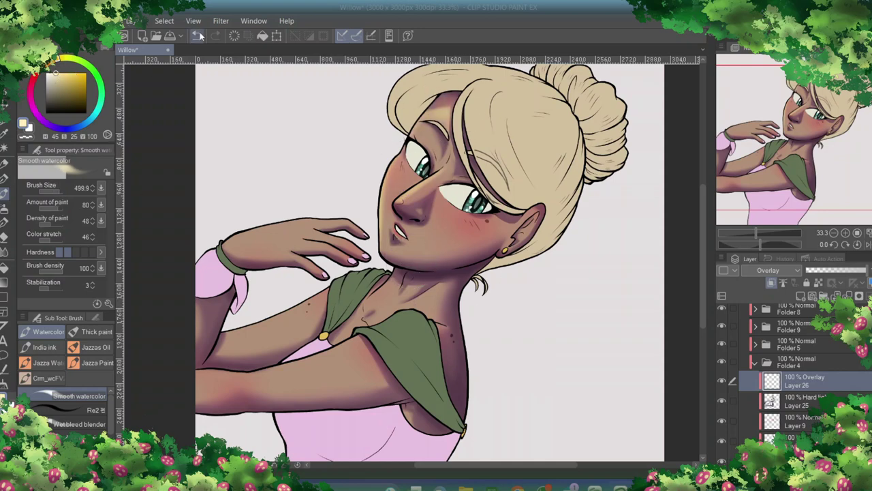
ctrl+alt+drag(399, 174, 381, 174)
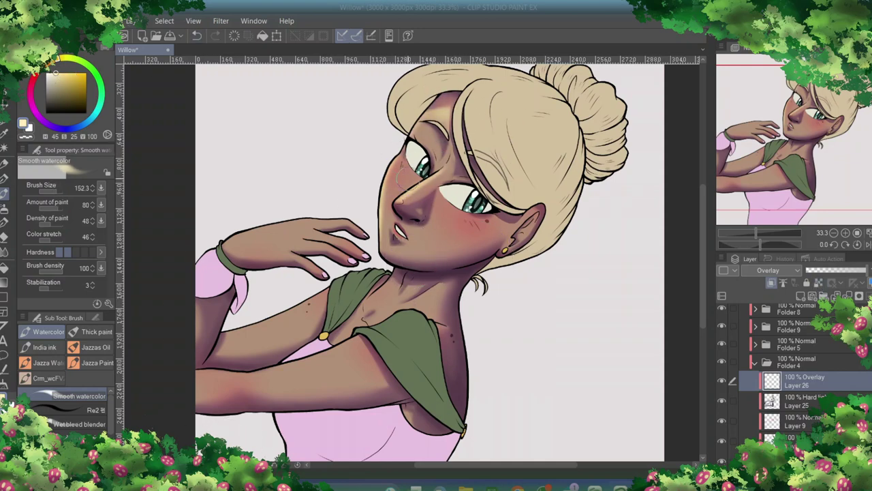
drag(462, 227, 474, 230)
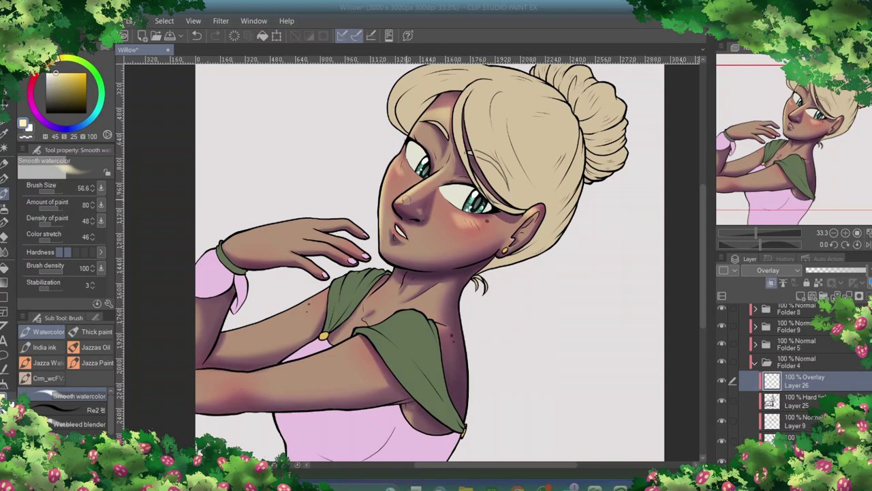
- Refine small highlights on the nose and around the lips with a size 21.0 brush, keeping the Overlay layer active
key(ctrl+plus)
key(ctrl+plus)
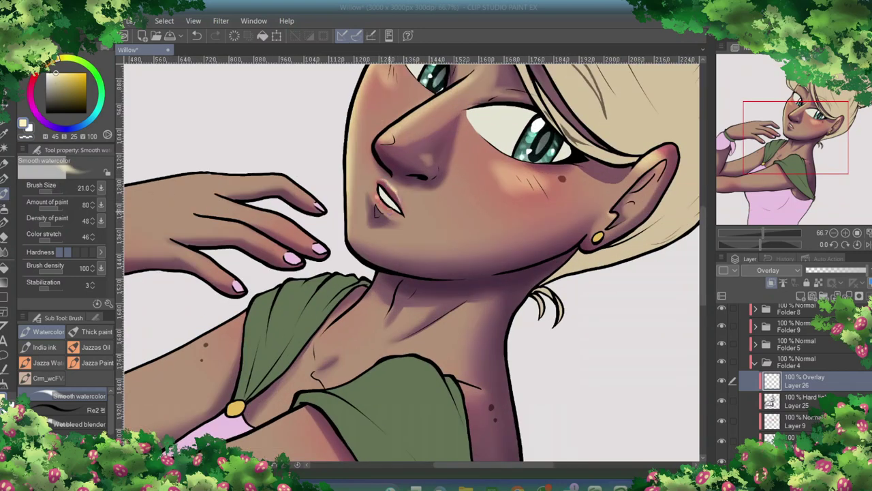
key(ctrl+minus)
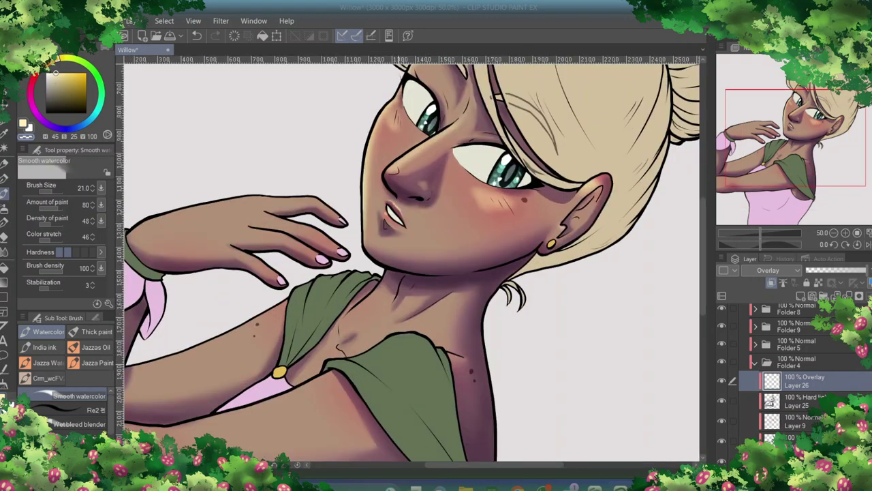
click(811, 401)
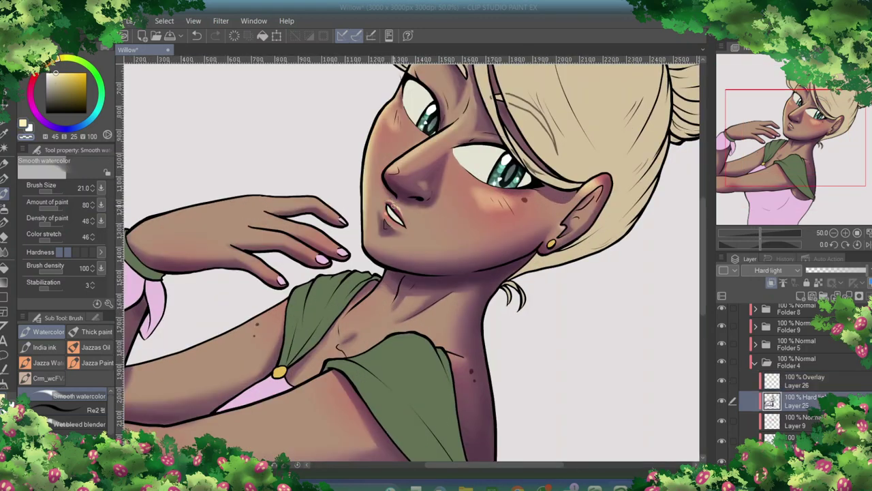
click(829, 387)
- Add more pale yellow highlights to the cheek, chin and nose, varying the brush size between 56.6 and 69.0
scroll(411, 262, up, 3)
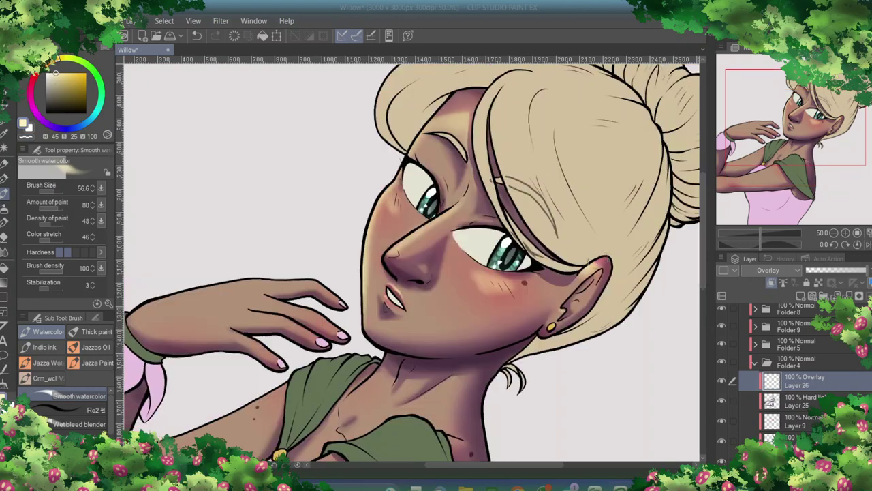
click(396, 207)
key(bracketright)
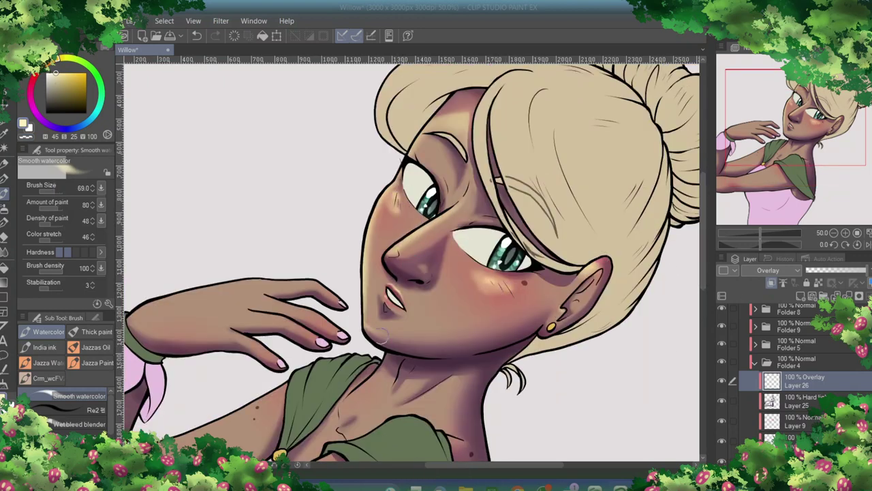
key(bracketleft)
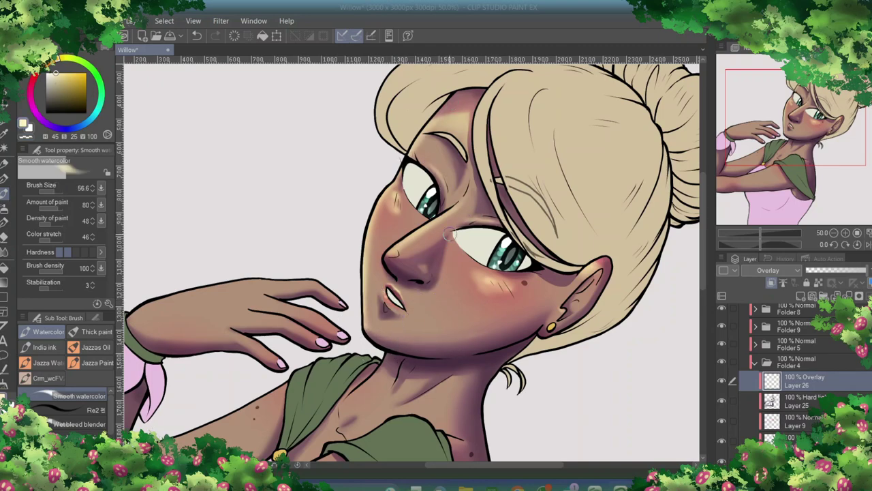
drag(403, 259, 369, 235)
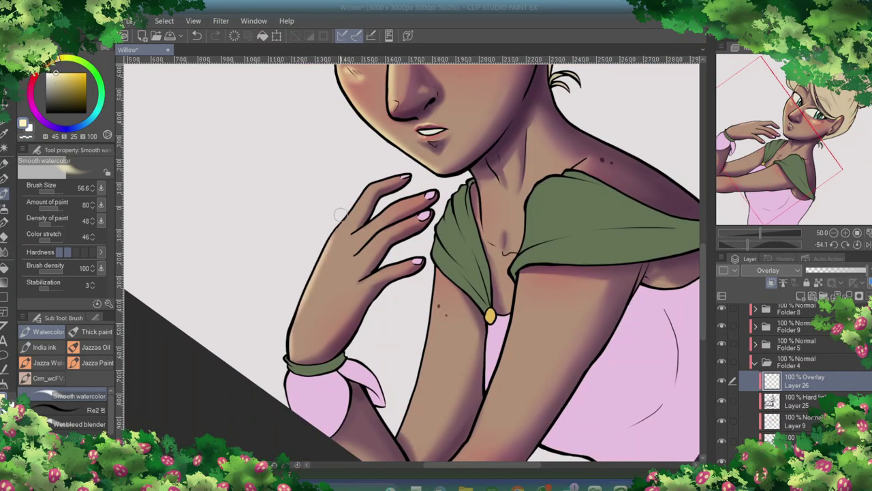
- Paint a broad pale yellow highlight over the back of the hand and wrist with a size 185.7 brush
key(bracketright)
key(bracketright)
key(bracketright)
key(bracketright)
drag(320, 263, 300, 337)
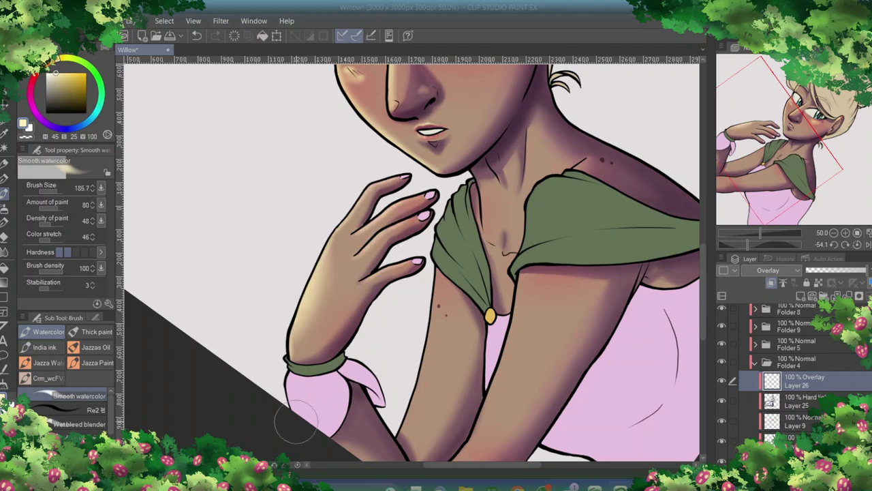
- Add pale yellow highlights along the forearms and upper arms, varying the brush size between 38.1 and 84.1
scroll(328, 412, down, 3)
key(bracketleft)
key(bracketleft)
key(bracketleft)
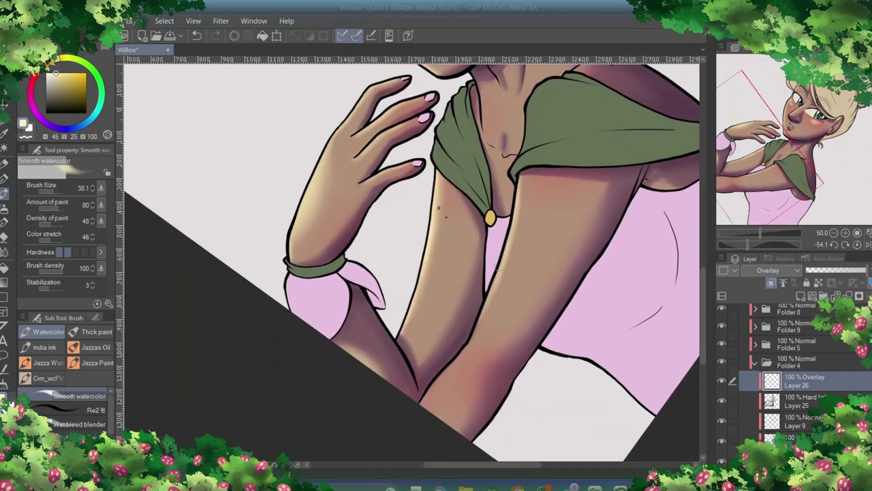
key(at)
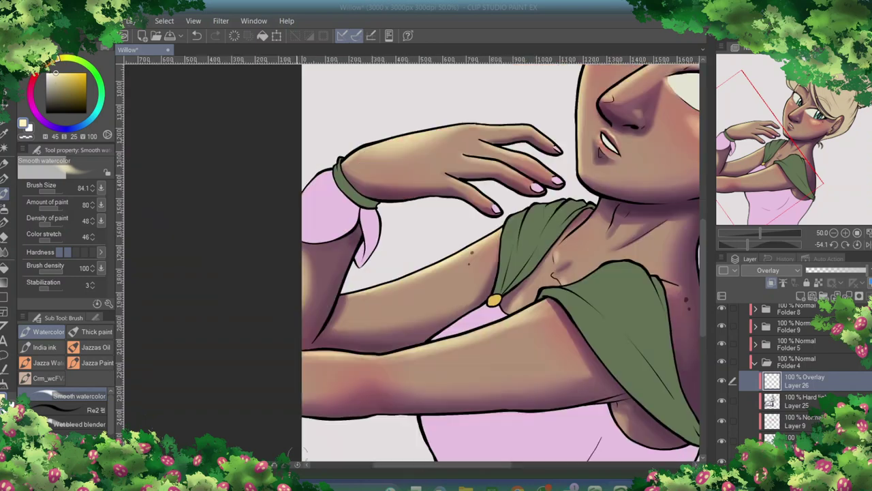
- Paint fine highlights on the collarbone with a size 25.6 brush, using size 102.5 for broader skin areas around the shoulder
key(bracketleft)
key(bracketleft)
key(bracketleft)
key(bracketleft)
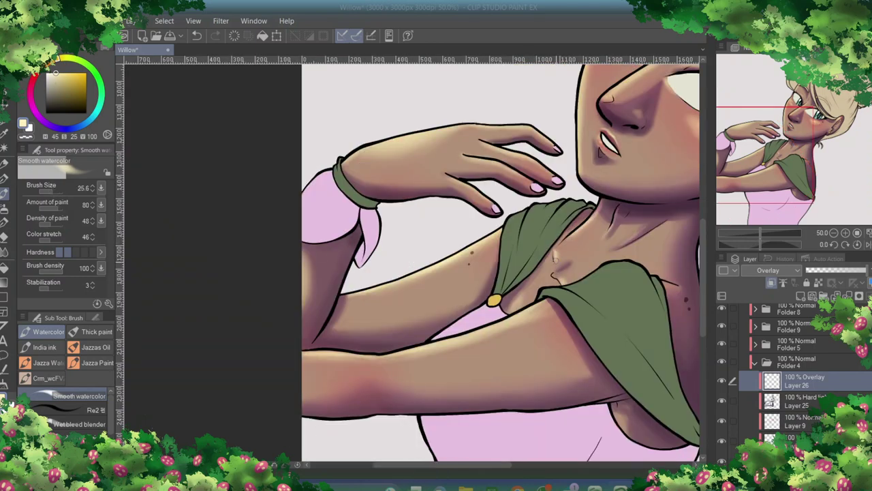
drag(257, 374, 121, 371)
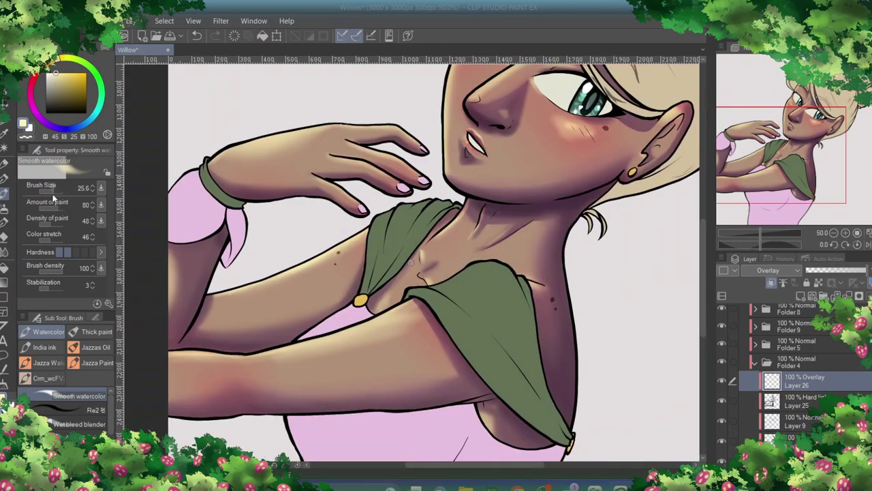
scroll(566, 286, down, 3)
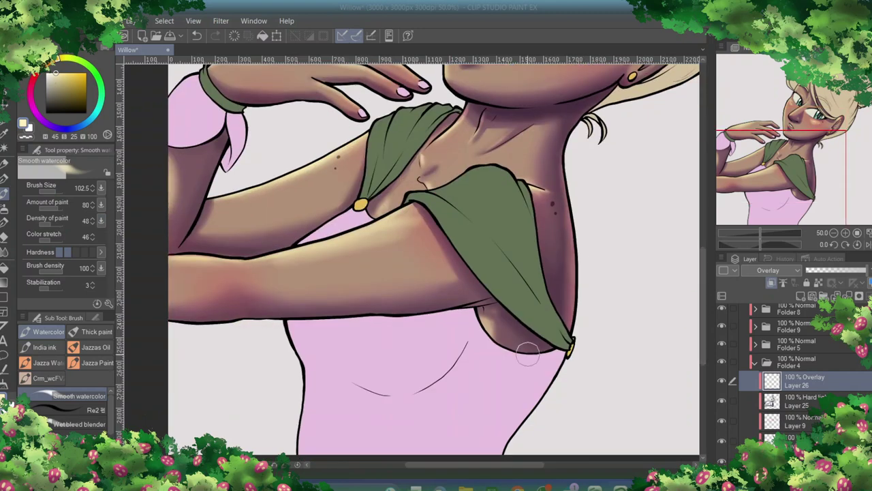
- Refine the pale yellow highlights around the neck and bare shoulder with a size 38.1 brush
scroll(487, 296, up, 6)
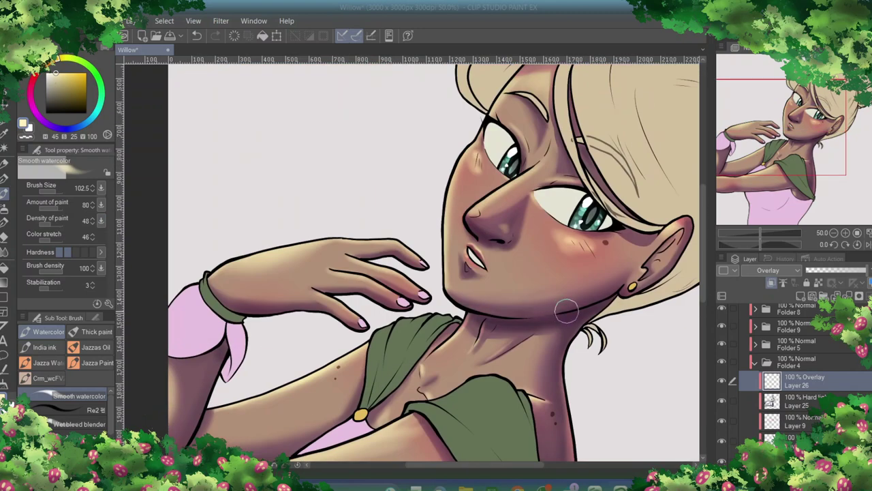
key(bracketleft)
key(bracketleft)
key(bracketleft)
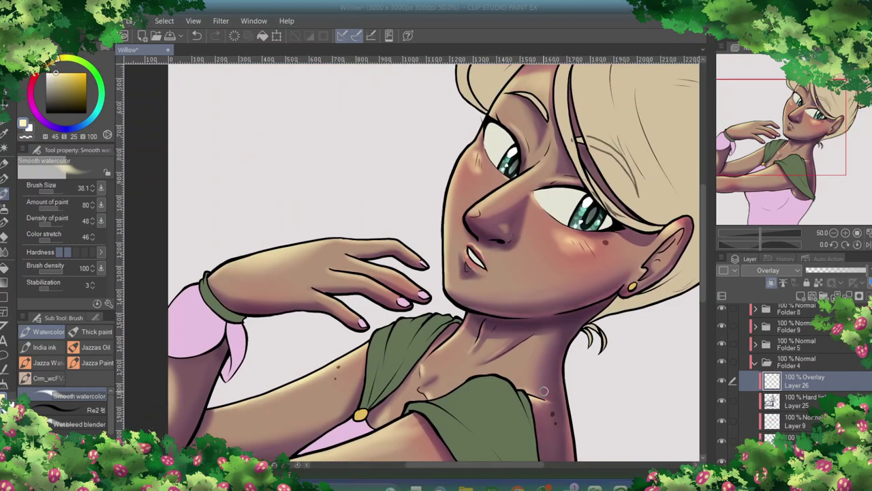
drag(544, 391, 387, 438)
- Open Folder 5 and add two clipped layers above the eye-white layer, one set to Overlay and one to Hard light
click(754, 361)
click(765, 381)
click(798, 409)
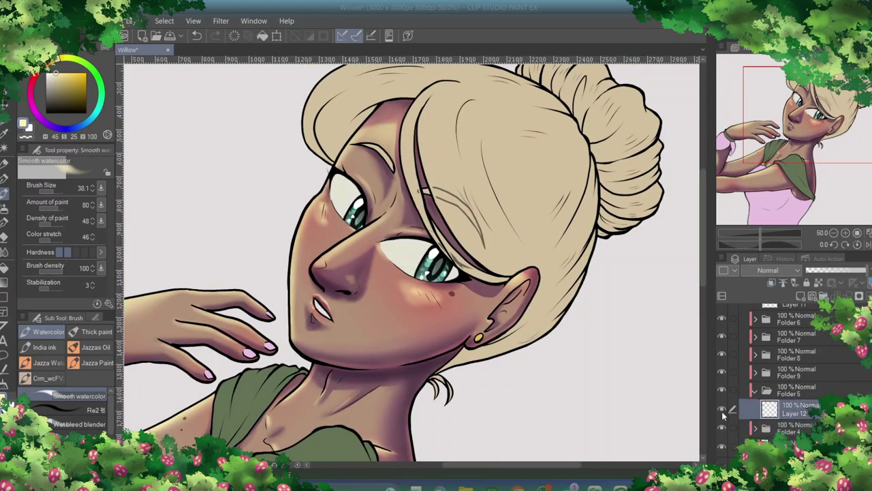
key(p)
key(F5)
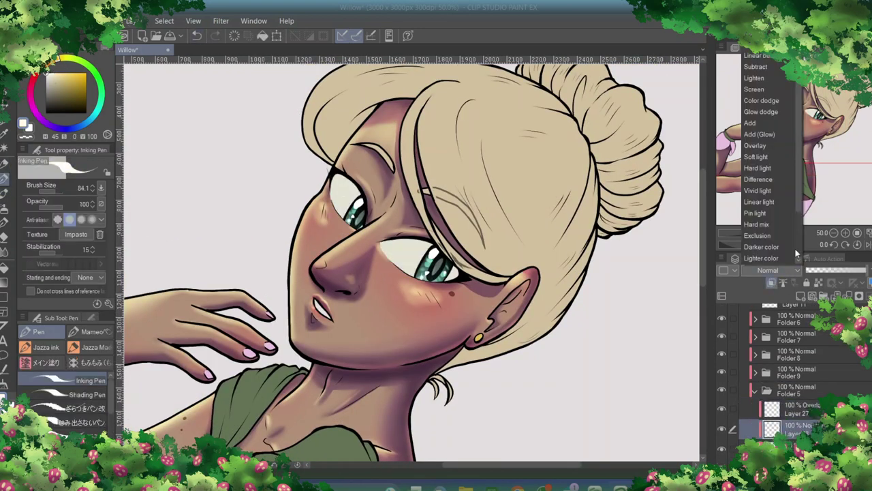
- Tone the eye-white base with light grey (H 40, S 4, V 88) and paint white highlights on the Overlay layer
right_click(404, 245)
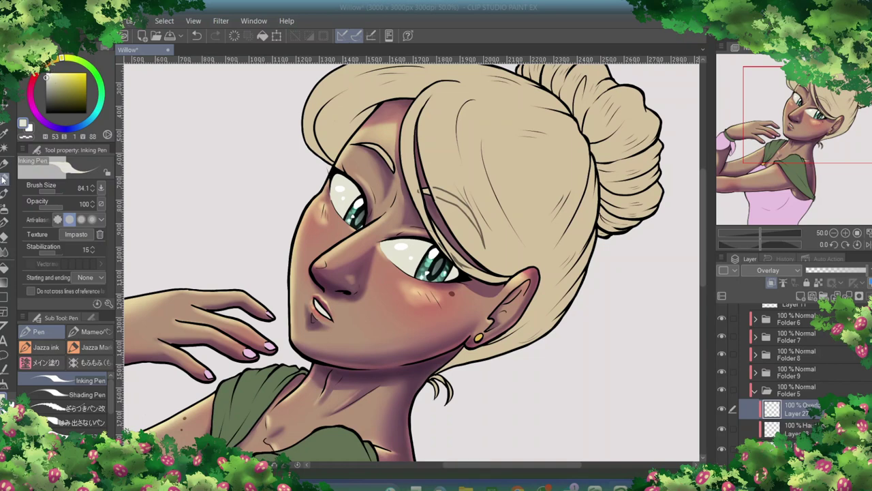
click(797, 447)
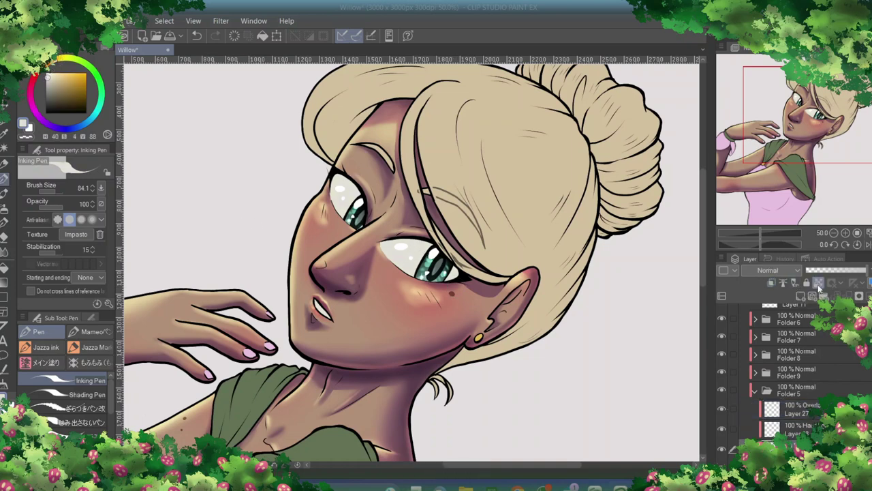
click(798, 409)
key(b)
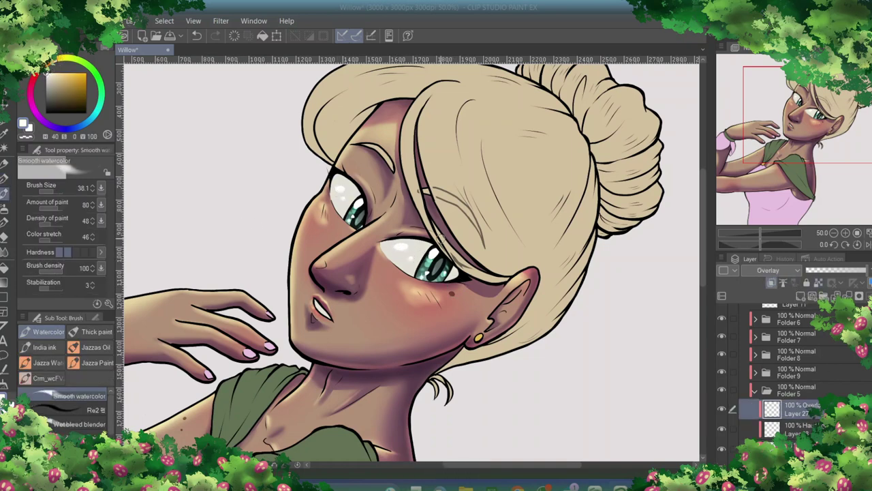
- Shade the edges of both eye whites on the Hard light layer with dark purple, reducing it to S 29, V 25
key(alt+[)
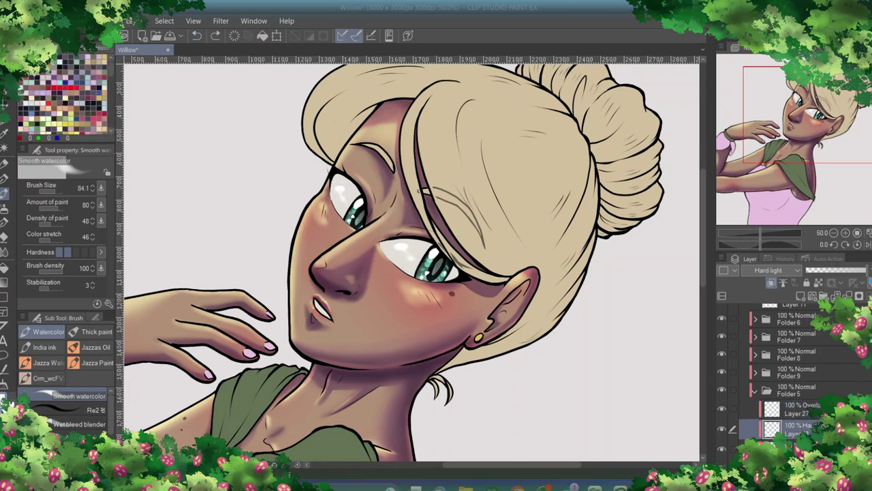
drag(336, 197, 323, 196)
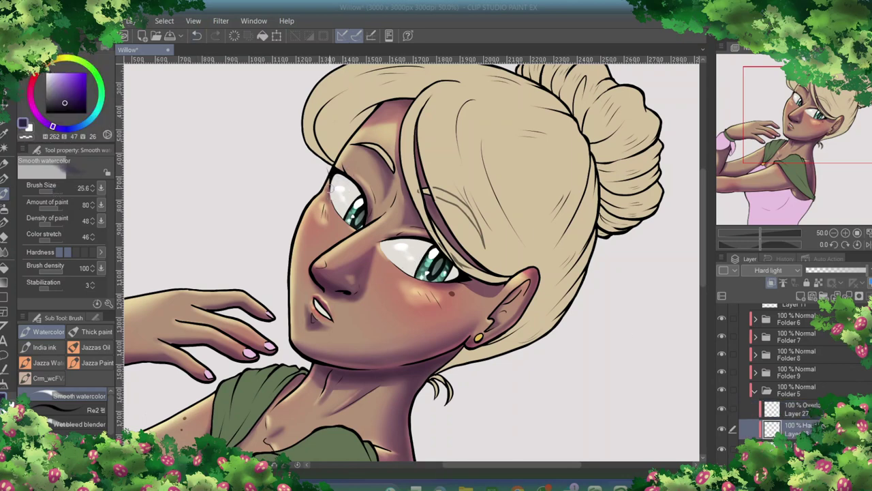
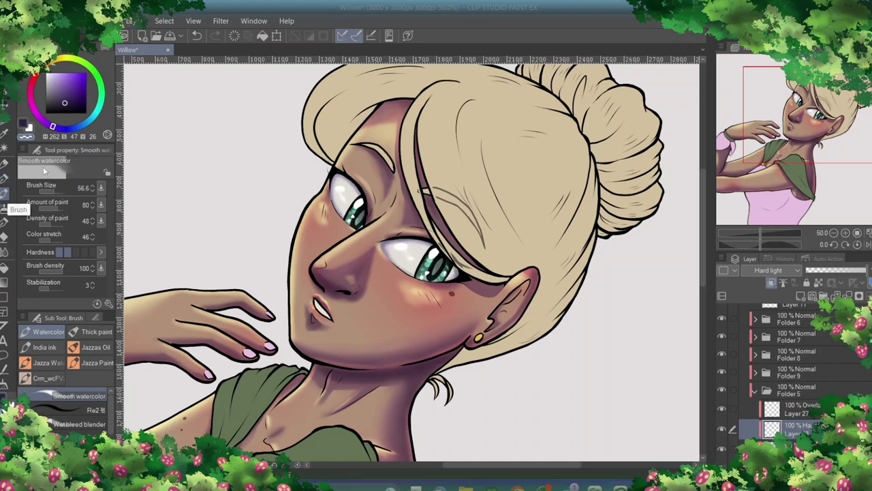
click(57, 104)
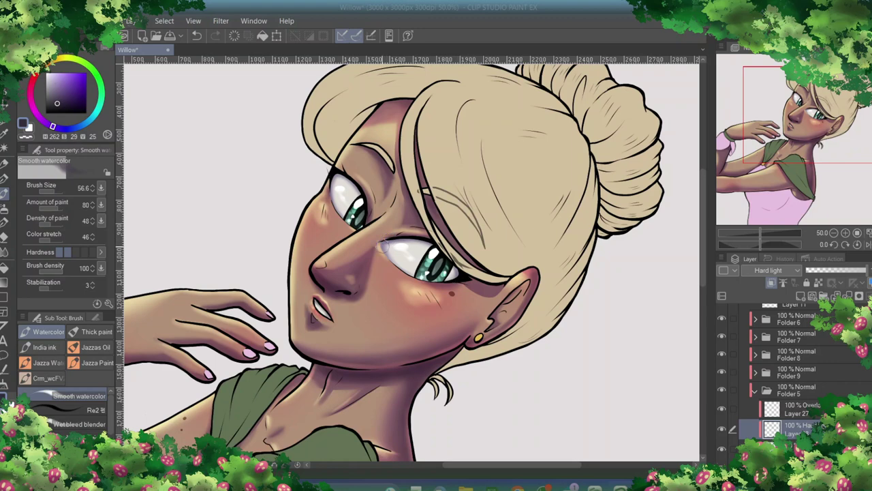
- Undo the stray changes and add clipped Overlay and Hard light layers above Layer 24 in Folder 9 for the green drapes
scroll(702, 286, down, 5)
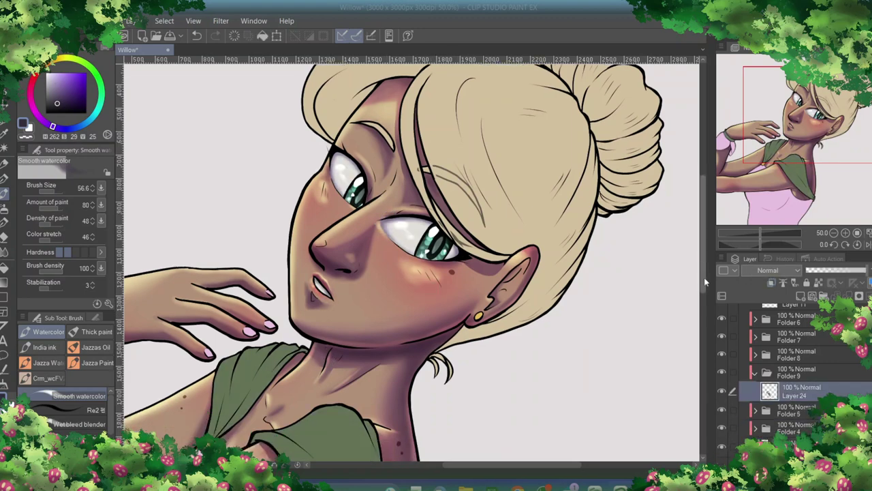
click(5, 176)
key(ctrl+z)
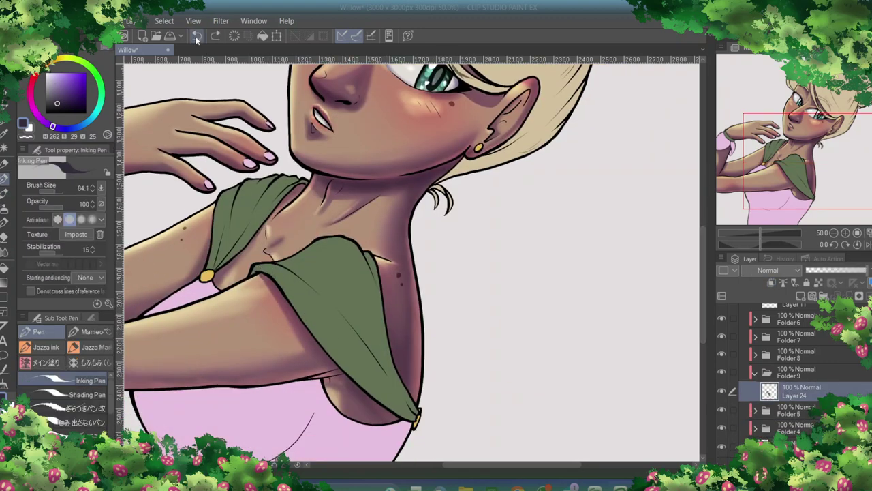
key(ctrl+z)
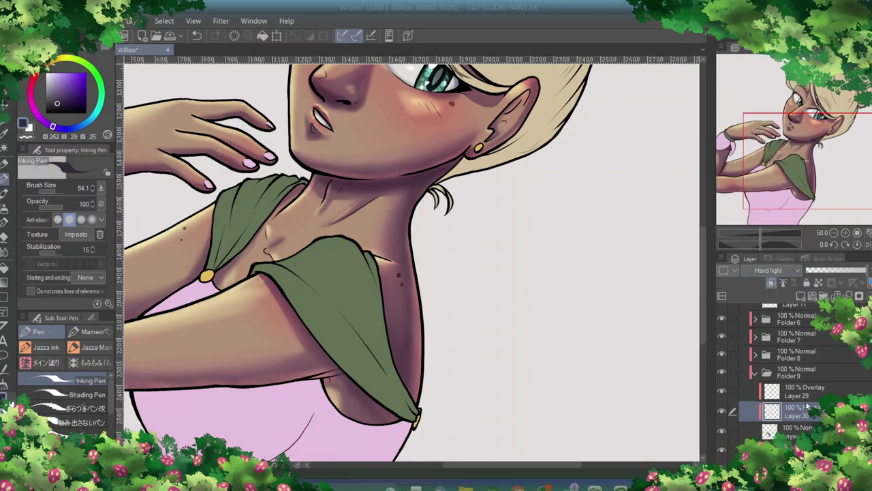
- Block in dark purple fold shadows on the larger green shoulder drape with the size 84.1 Inking Pen, trimming shapes with transparent colour
mouse_move(256, 271)
mouse_down()
mouse_move(409, 412)
mouse_move(391, 357)
mouse_move(375, 366)
mouse_move(367, 254)
mouse_up()
key(e)
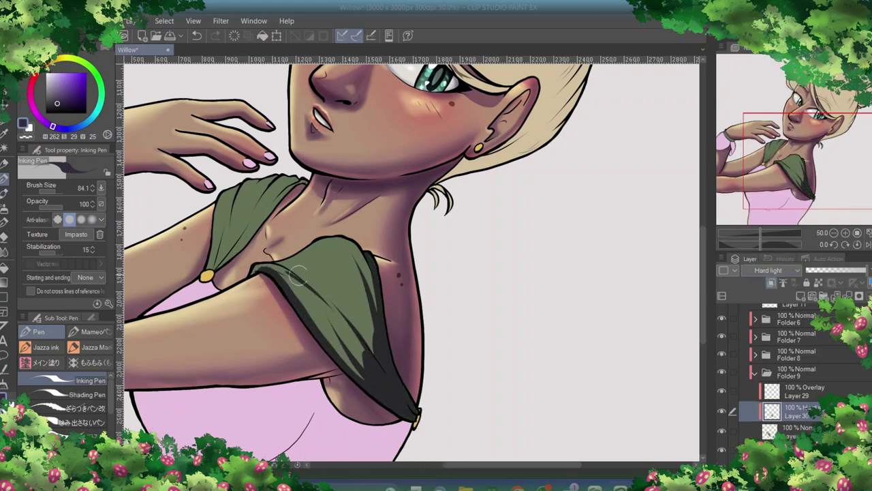
mouse_move(315, 259)
mouse_down()
mouse_move(336, 270)
mouse_move(369, 327)
mouse_move(332, 273)
mouse_up()
key(p)
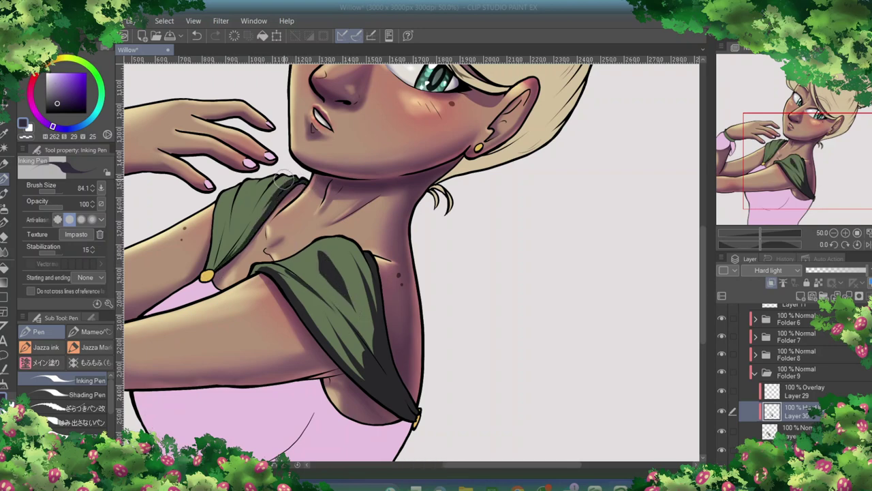
- Block in dark fold shadows on the smaller green drape over the far shoulder with the Inking Pen
mouse_move(284, 180)
mouse_down()
mouse_move(215, 269)
mouse_move(245, 185)
mouse_move(225, 245)
mouse_up()
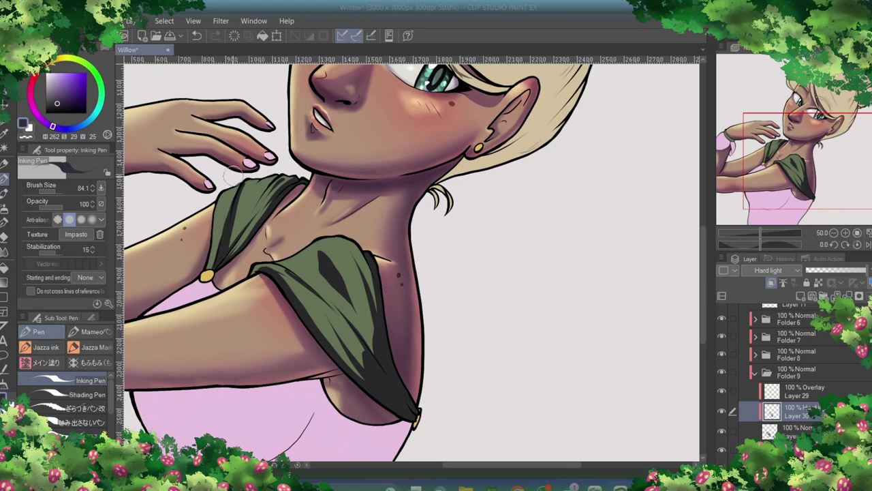
key(e)
key(p)
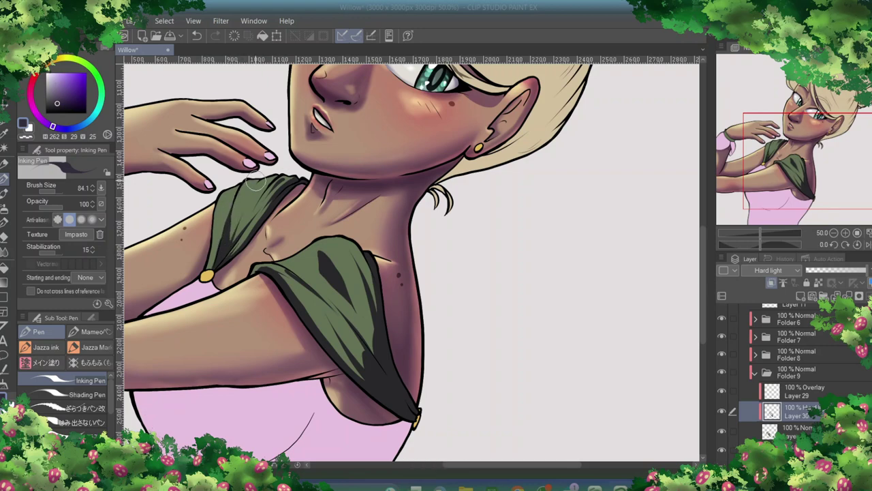
scroll(240, 193, up, 3)
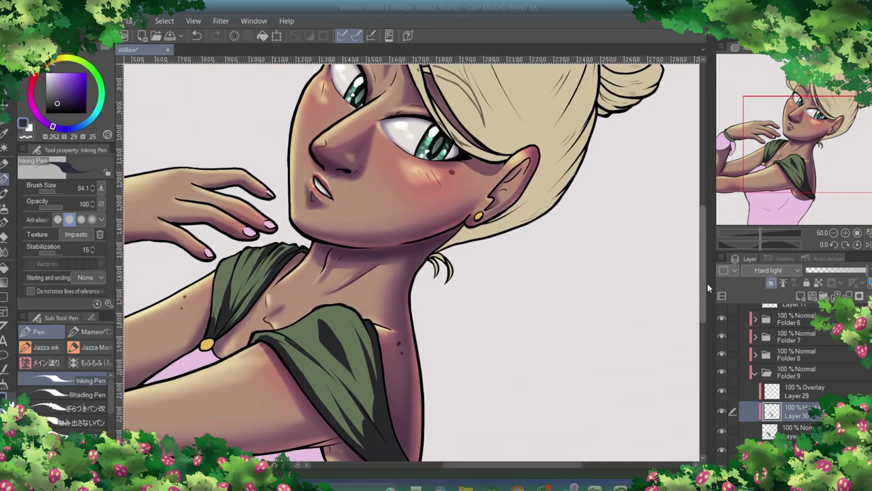
scroll(240, 193, down, 3)
- Blend the fold shadows on both green drapes with the Smooth watercolor brush at size 38.1, raising its hardness
key(b)
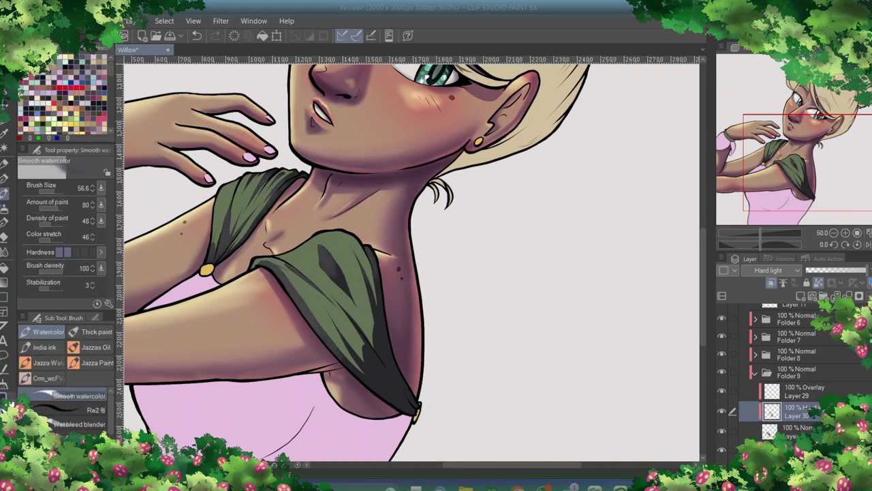
click(84, 251)
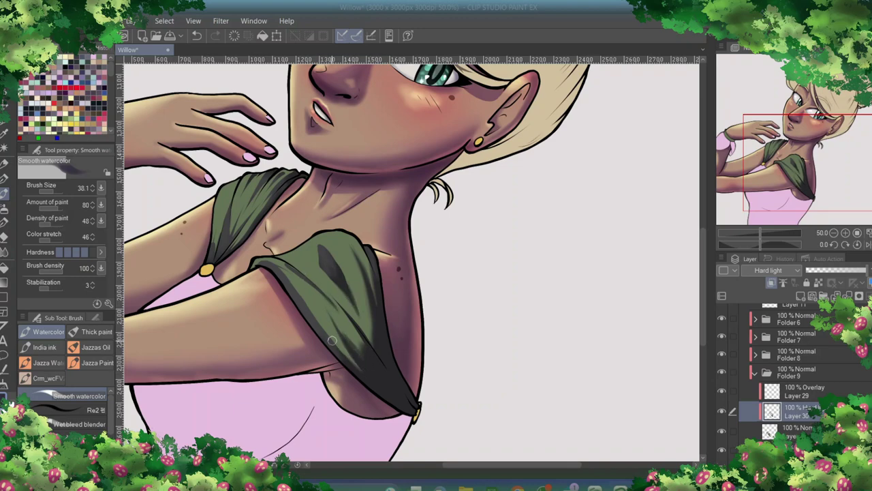
drag(276, 278, 383, 391)
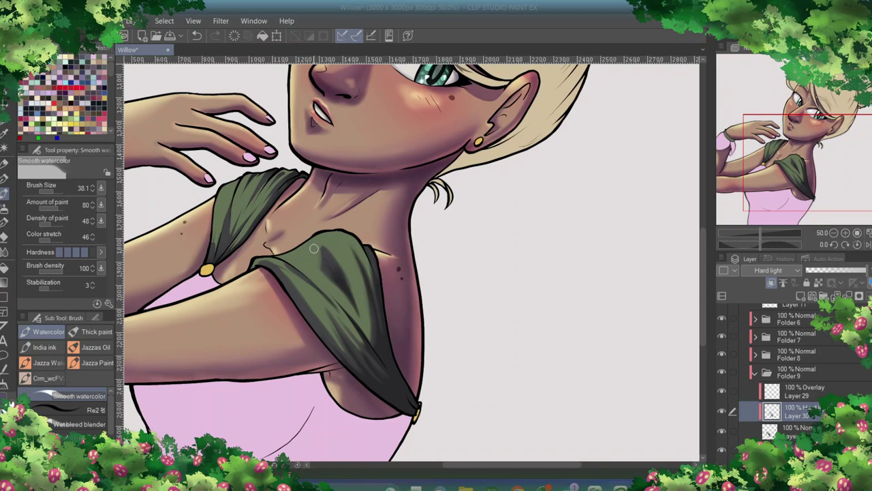
drag(252, 213, 223, 259)
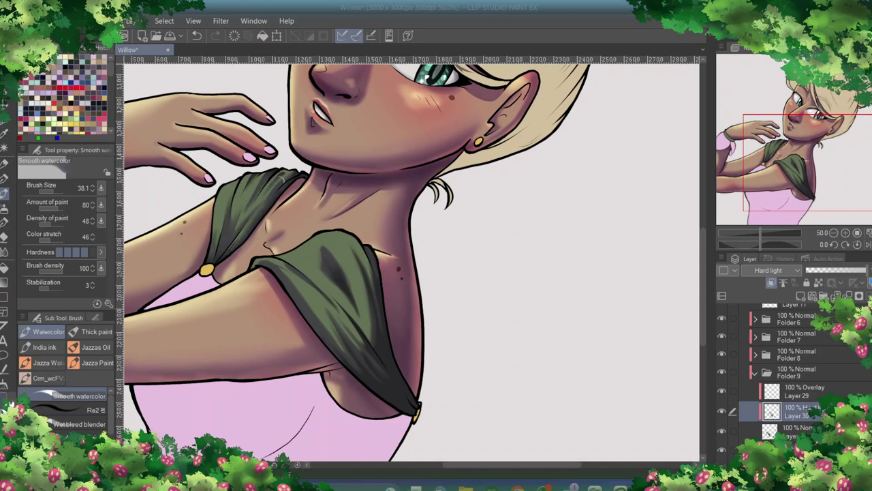
scroll(368, 167, left, 5)
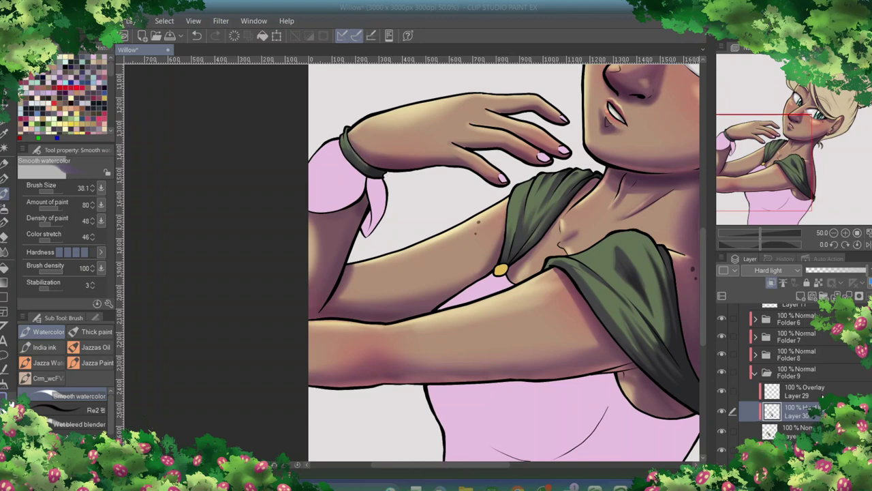
- Paint pale yellow highlights along the folds of both green drapes on the Overlay layer with a size 38.1 brush
key(alt+bracketright)
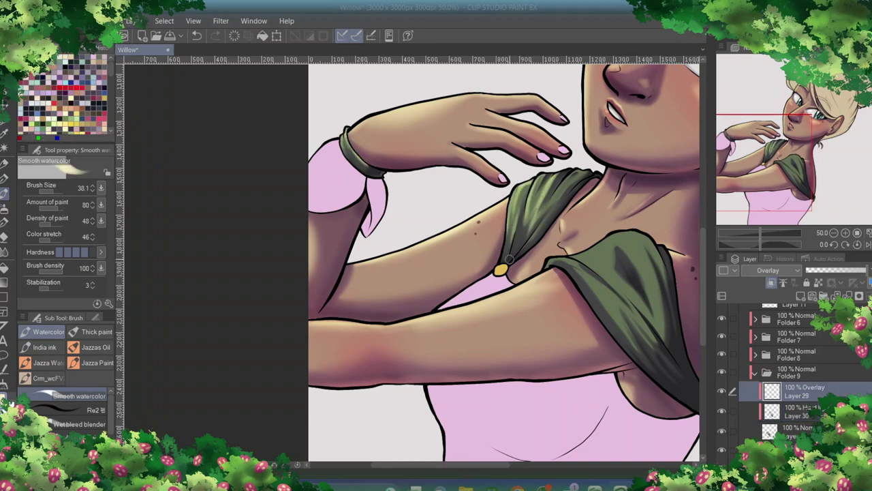
drag(559, 263, 518, 320)
scroll(412, 259, up, 4)
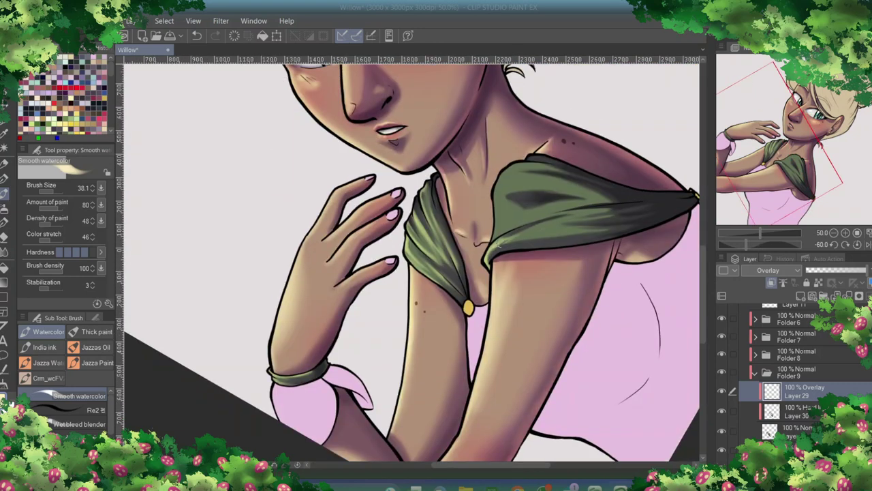
drag(505, 172, 508, 195)
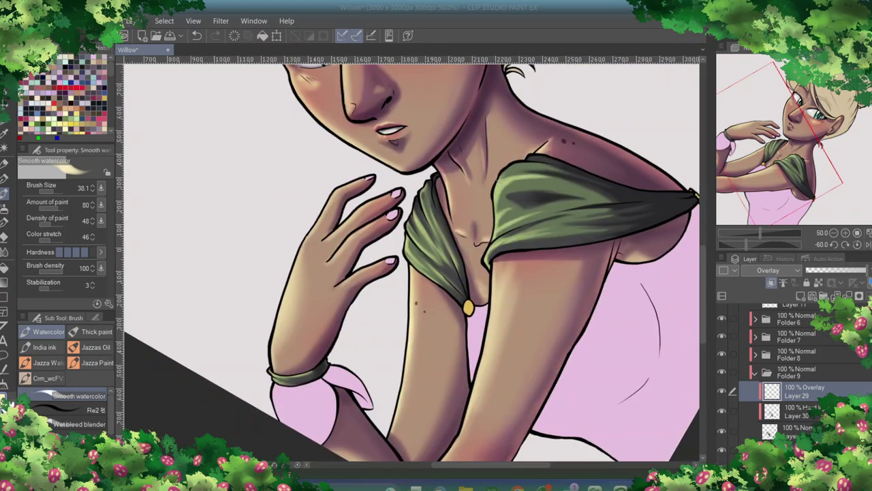
drag(606, 238, 491, 259)
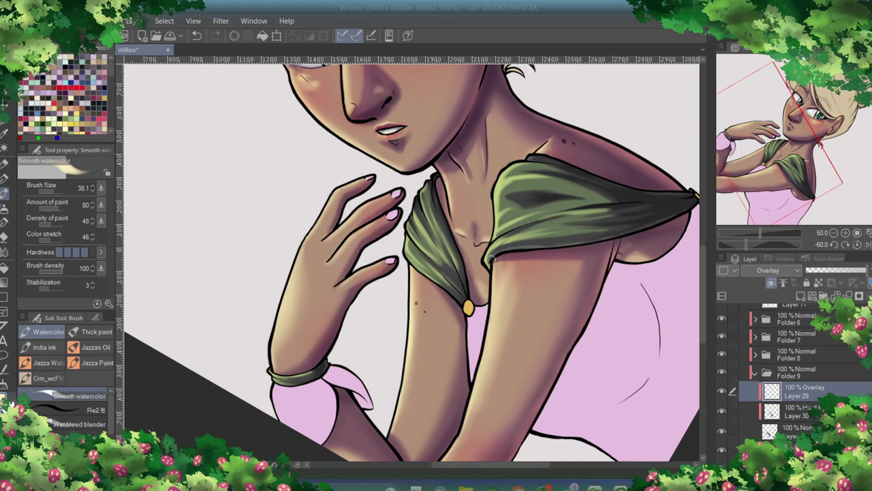
key(ctrl+@)
mouse_move(518, 348)
mouse_down()
mouse_move(487, 326)
mouse_move(505, 317)
mouse_up()
scroll(534, 313, down, 3)
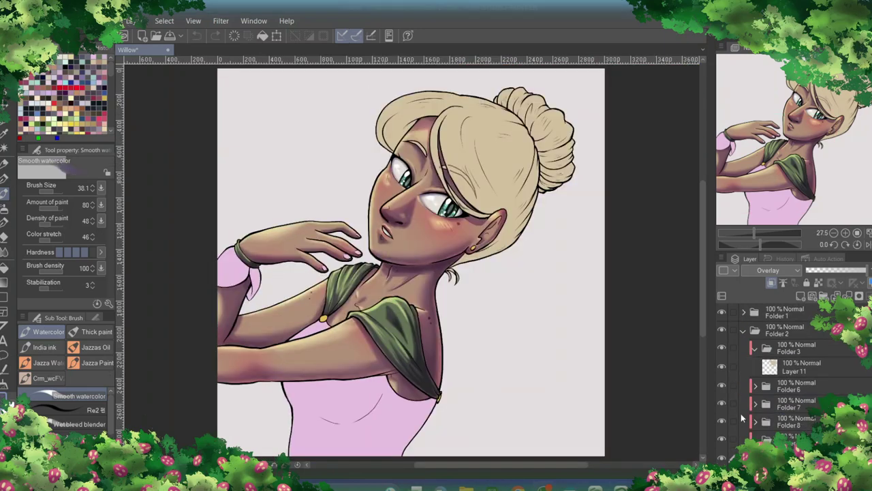
- Shade the fingernails' edges on the Hard light layer with the Inking Pen at size 56.6
key(p)
scroll(286, 262, up, 4)
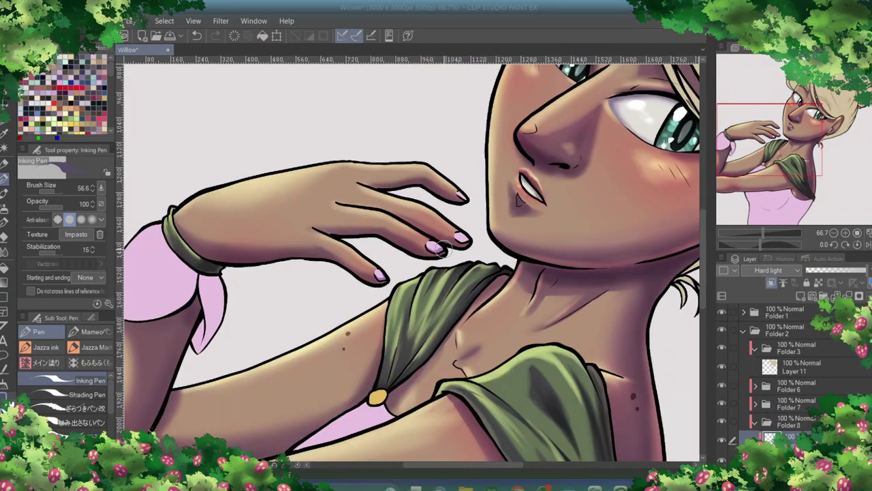
- Airbrush deep pink tints onto the pink wrist cuff and bodice on the Normal layer with Soft 2, sizes 84.1 and 152.3
click(777, 439)
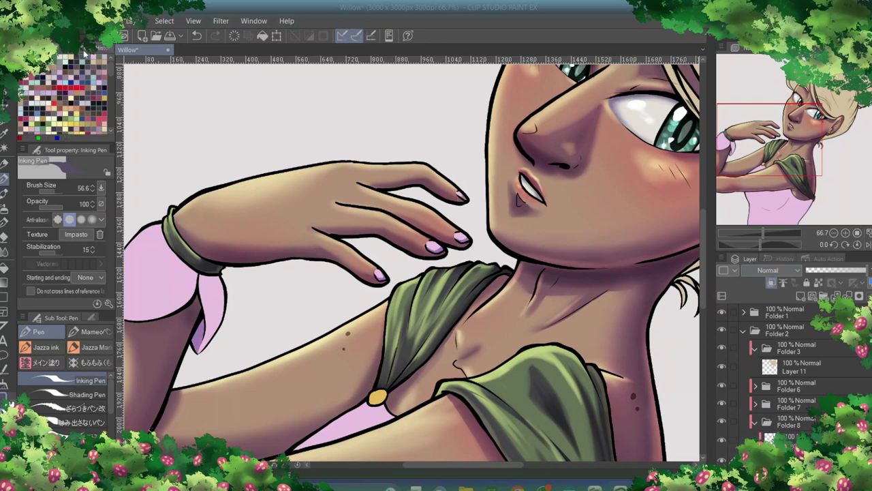
click(84, 53)
key(b)
scroll(293, 320, left, 5)
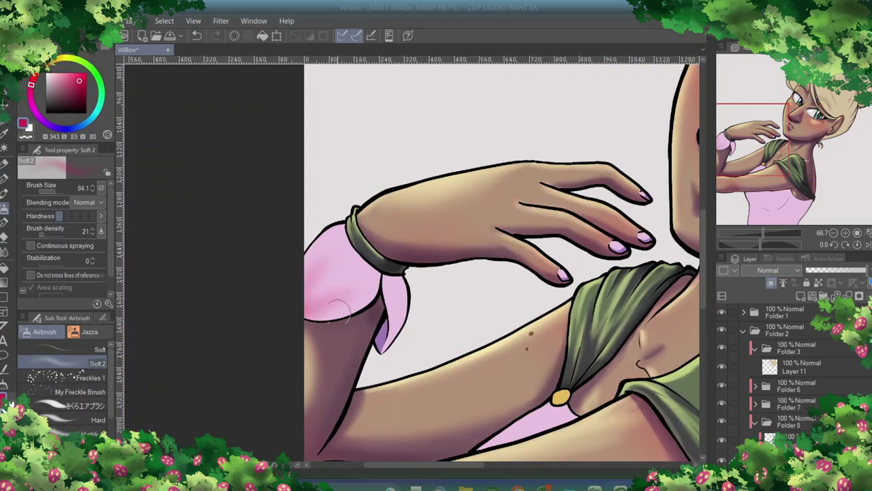
scroll(467, 349, up, 5)
scroll(340, 238, down, 3)
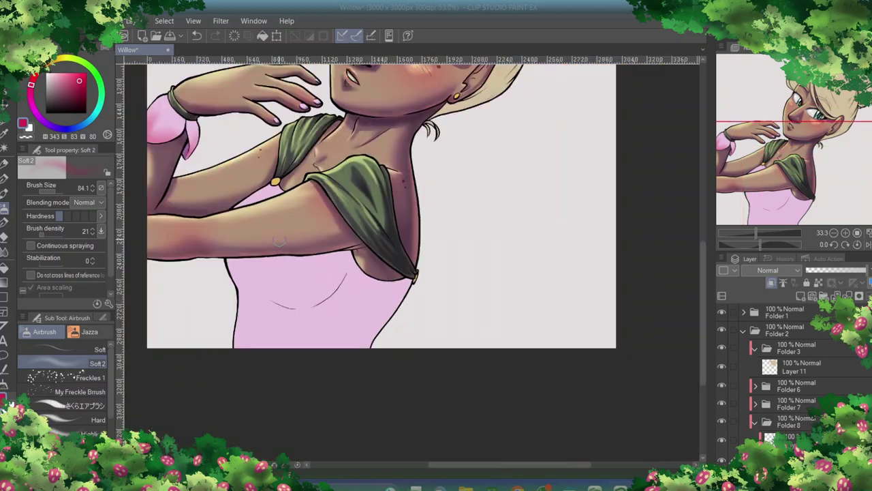
mouse_move(339, 225)
mouse_down()
mouse_move(382, 272)
mouse_move(409, 280)
mouse_up()
drag(350, 356, 283, 356)
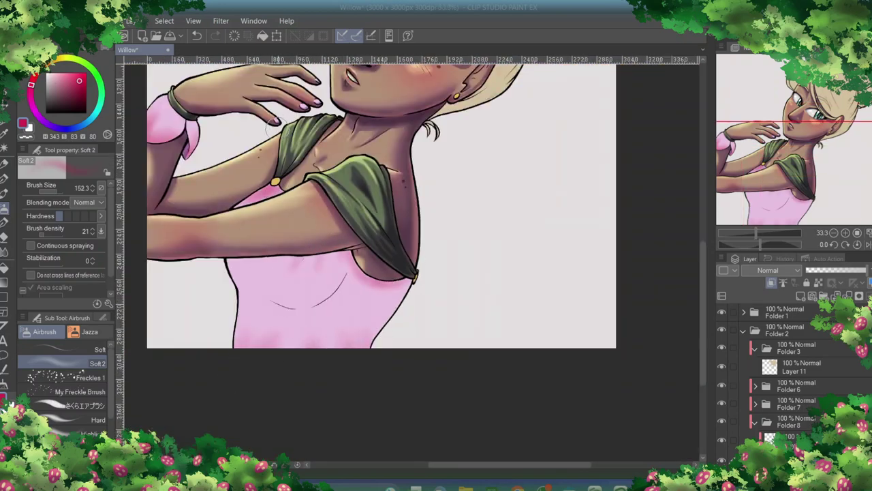
- Block in purple shadows under the arm and down the side of the pink bodice on the Hard light layer with the Inking Pen
key(p)
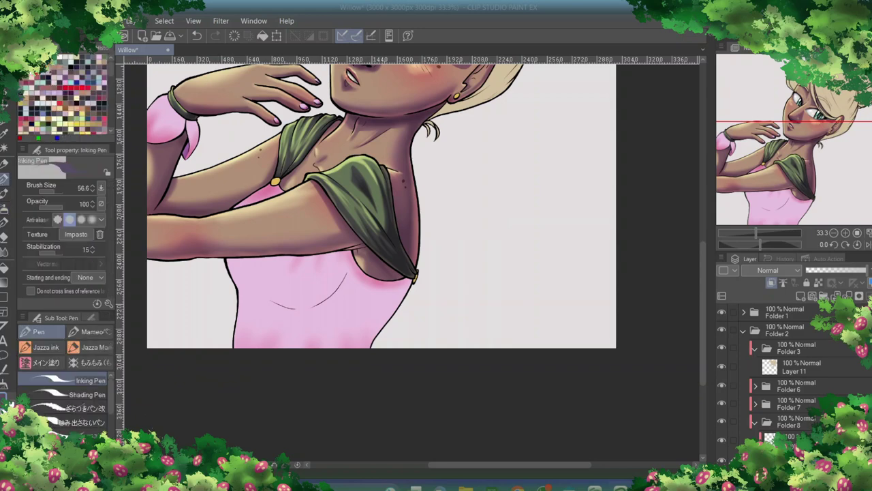
key(alt+[)
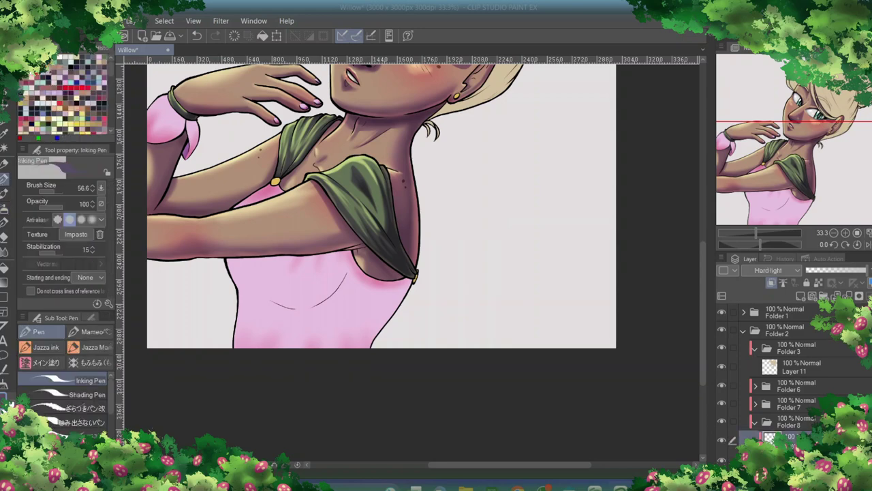
mouse_move(229, 264)
mouse_down()
mouse_move(334, 267)
mouse_move(260, 300)
mouse_move(272, 286)
mouse_up()
mouse_move(370, 287)
mouse_down()
mouse_move(371, 300)
mouse_move(292, 296)
mouse_move(314, 293)
mouse_up()
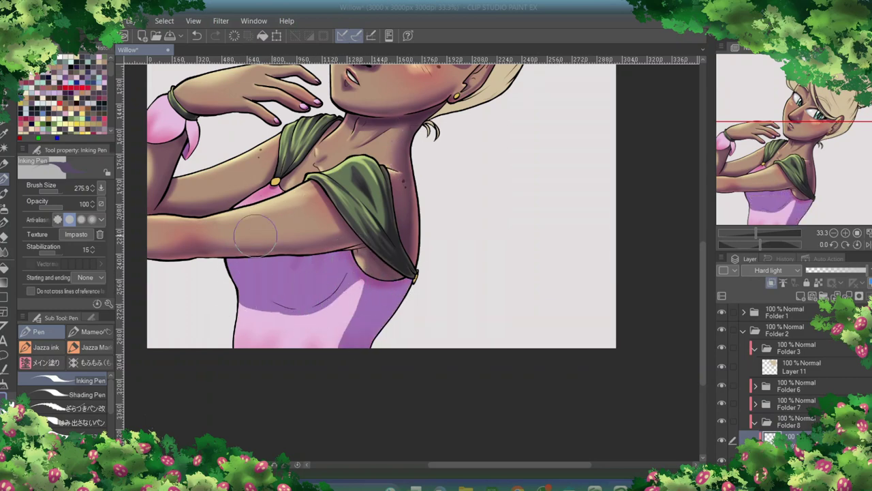
- Block in purple fold shadows on the wrist cuff and its hanging end with the Inking Pen at size 84.1
scroll(256, 234, up, 3)
scroll(706, 247, down, 1)
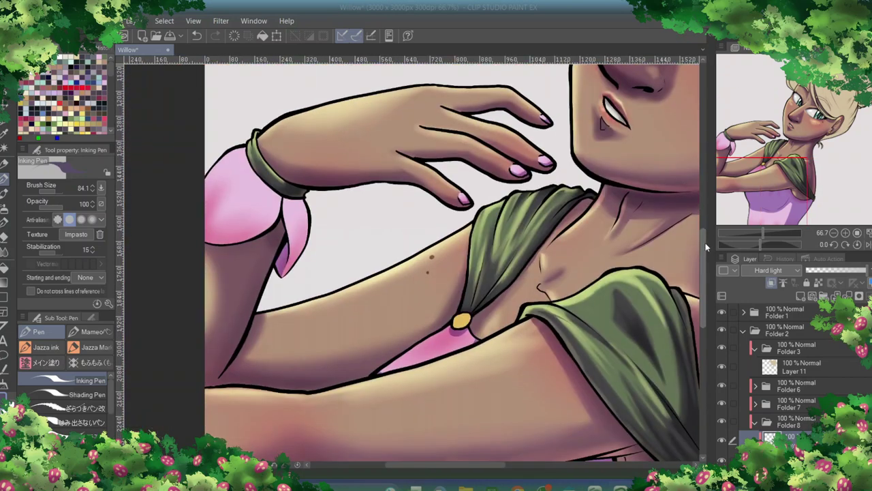
key(e)
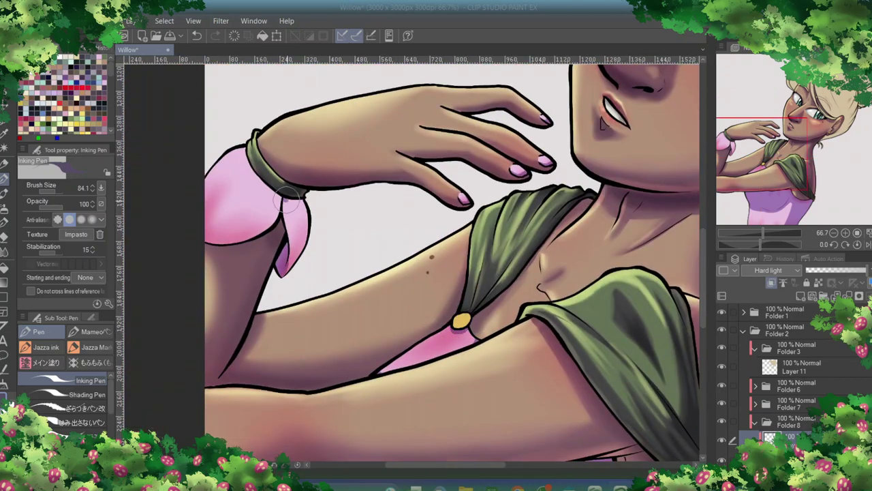
drag(211, 235, 292, 205)
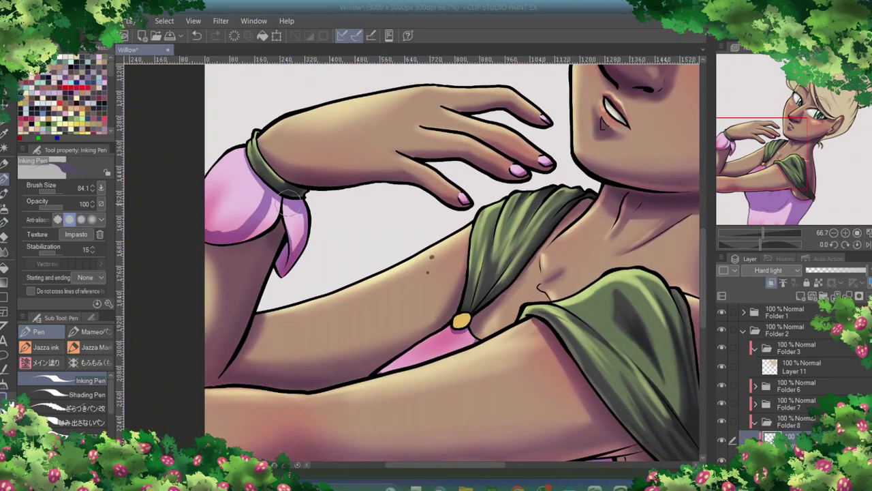
key(p)
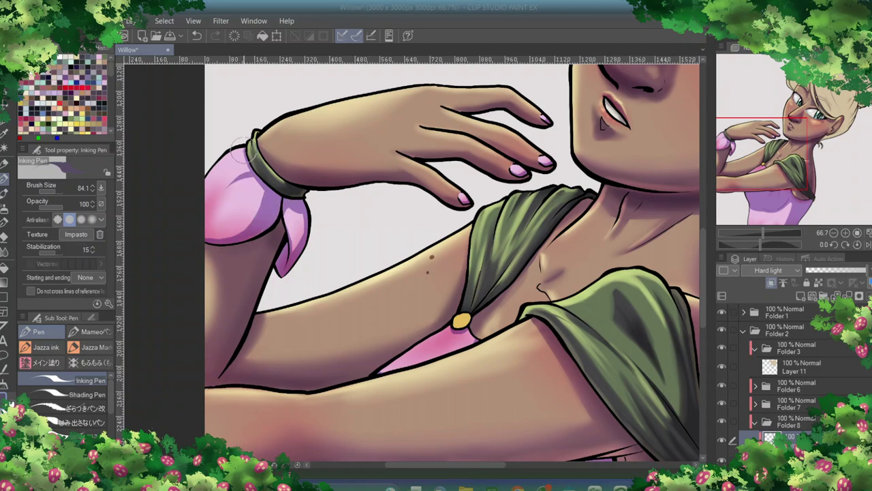
drag(238, 178, 211, 207)
- Blend the shadows on the wrist cuff and fingernails with the Smooth watercolor brush at sizes 84.1 and 25.6
key(b)
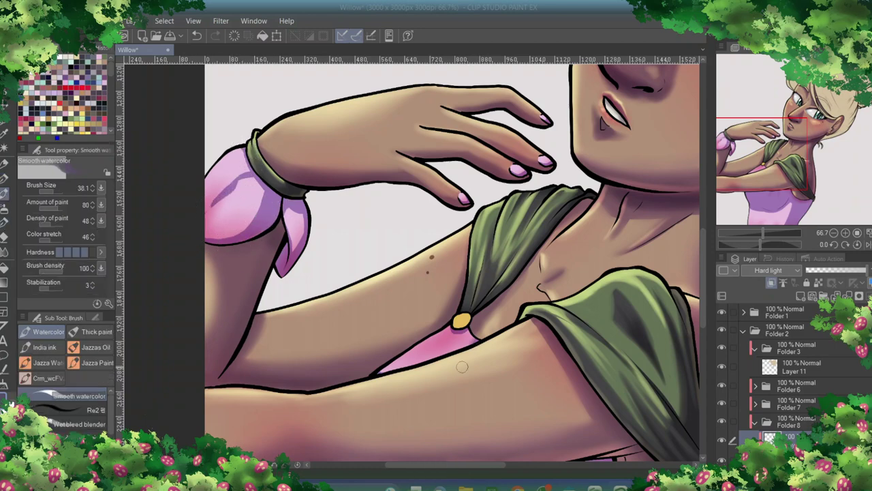
scroll(254, 167, up, 2)
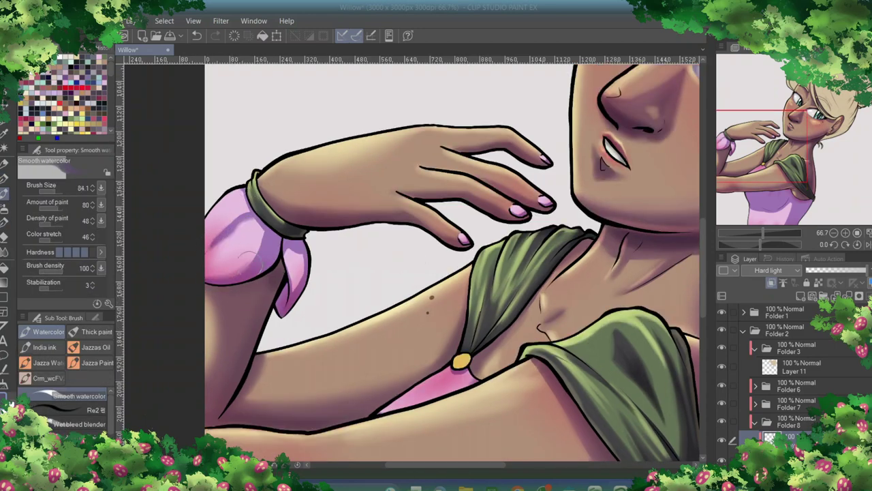
mouse_move(233, 263)
mouse_down()
mouse_move(198, 258)
mouse_move(235, 241)
mouse_up()
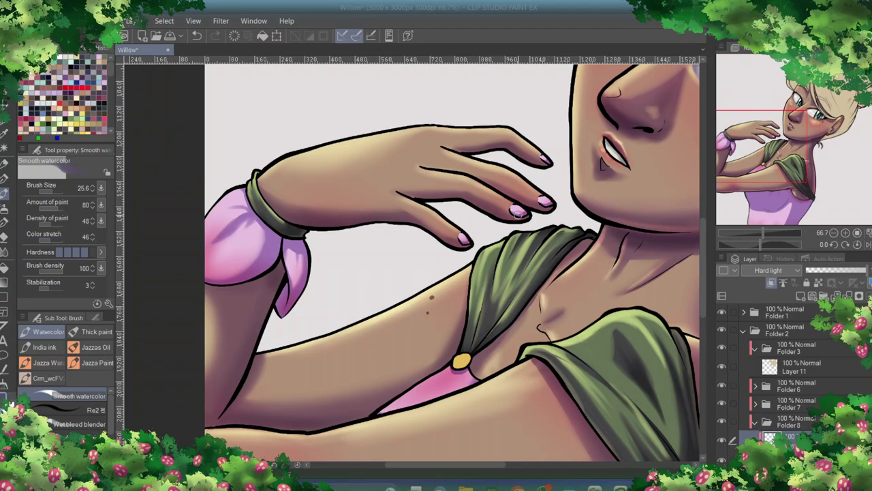
- Blend the edges of the bodice shadow with the Smooth watercolor brush, enlarging it to size 125.0
scroll(545, 164, down, 5)
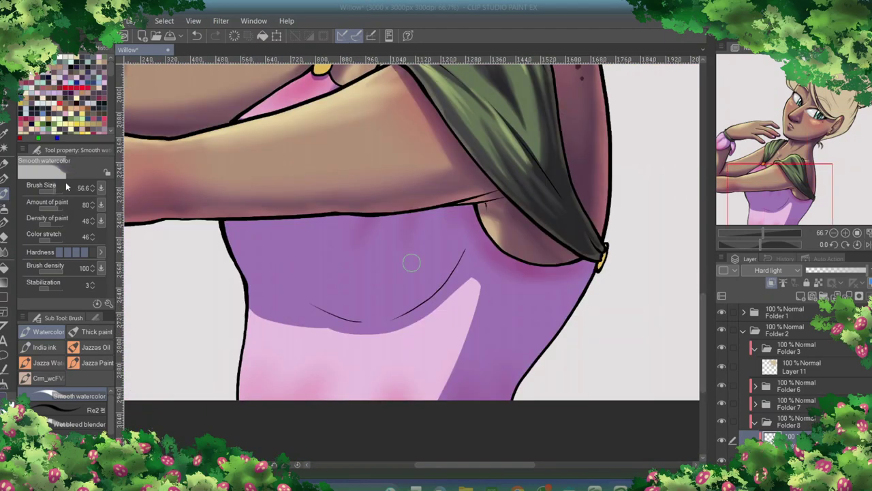
click(66, 186)
mouse_move(252, 306)
mouse_down()
mouse_move(317, 327)
mouse_move(436, 320)
mouse_move(477, 286)
mouse_move(472, 300)
mouse_move(296, 347)
mouse_move(356, 318)
mouse_move(436, 326)
mouse_move(281, 318)
mouse_move(401, 340)
mouse_move(417, 382)
mouse_up()
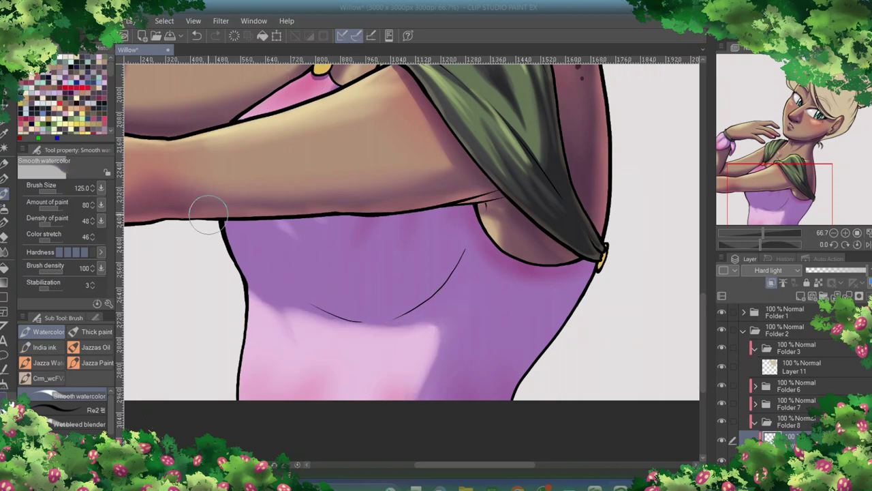
- Paint pale yellow highlights along the bodice's outer edges, neckline and front on an Overlay layer, varying the brush from 31.2 to 125.0
click(777, 270)
click(769, 147)
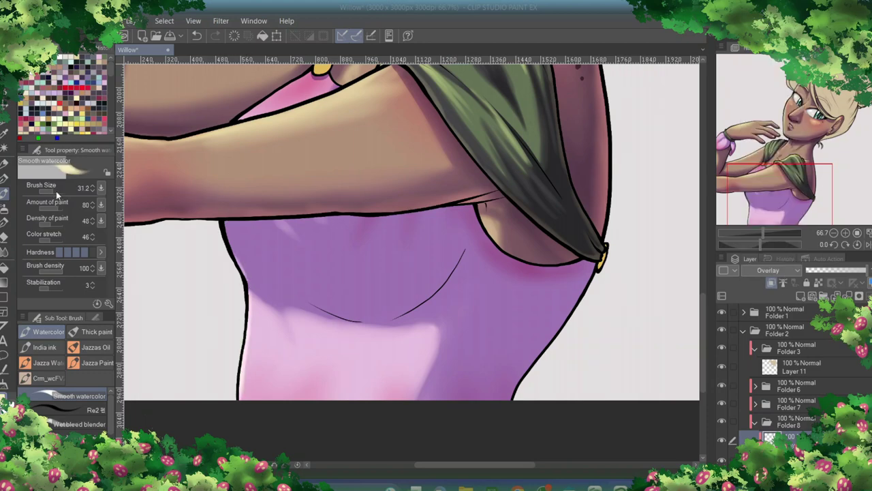
drag(603, 250, 618, 249)
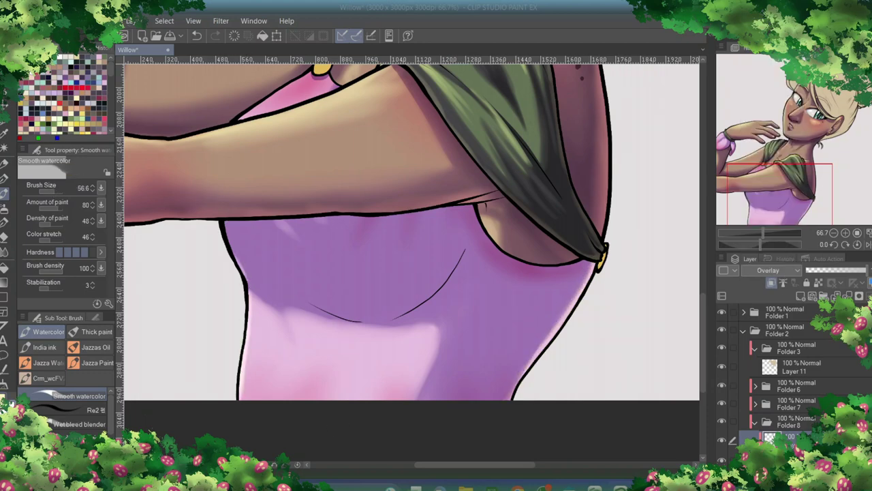
drag(582, 283, 569, 283)
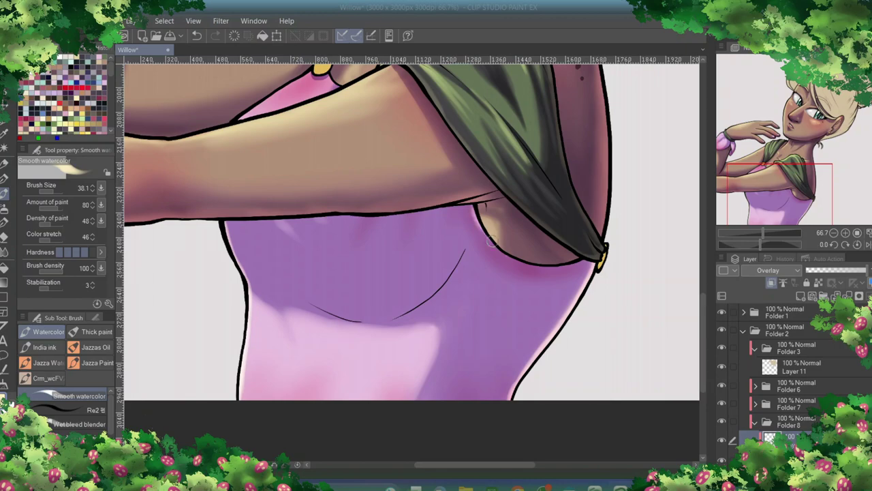
scroll(678, 292, up, 3)
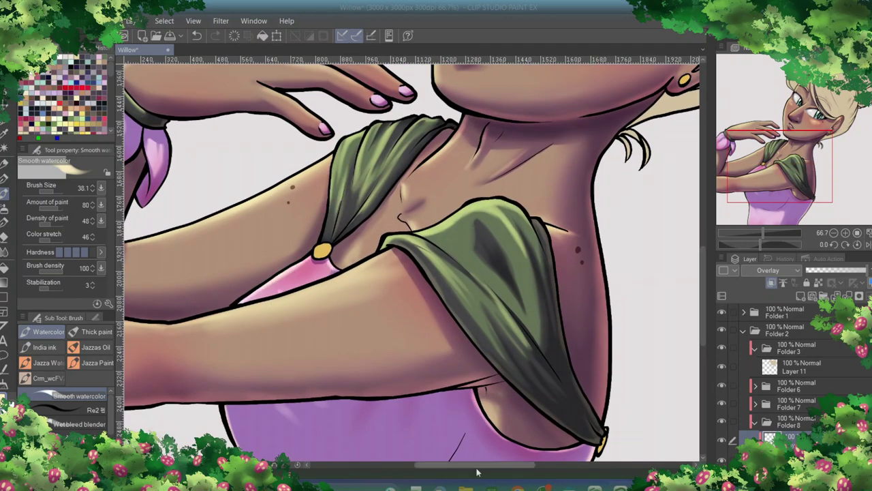
scroll(432, 296, left, 3)
scroll(452, 302, down, 4)
drag(452, 302, 563, 285)
scroll(563, 285, up, 7)
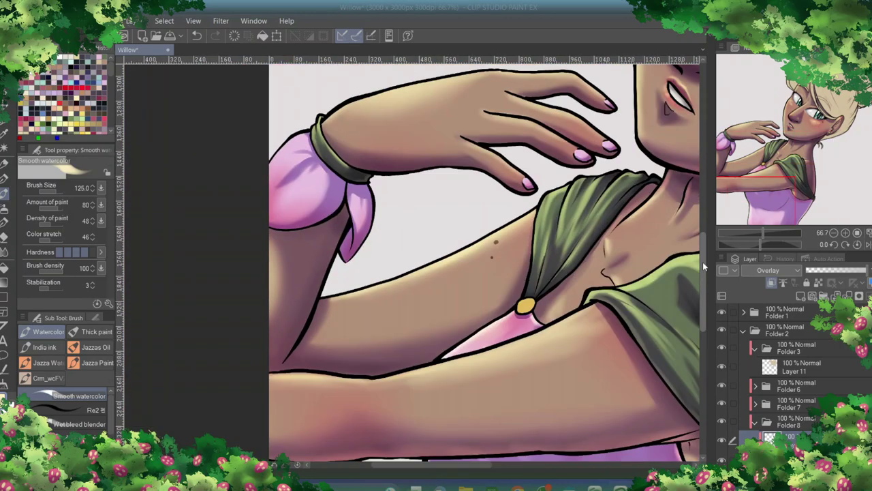
- Add pale yellow highlights to the wrist cuff's folds and the fingernails with the Smooth watercolor brush at size 25.6
click(49, 194)
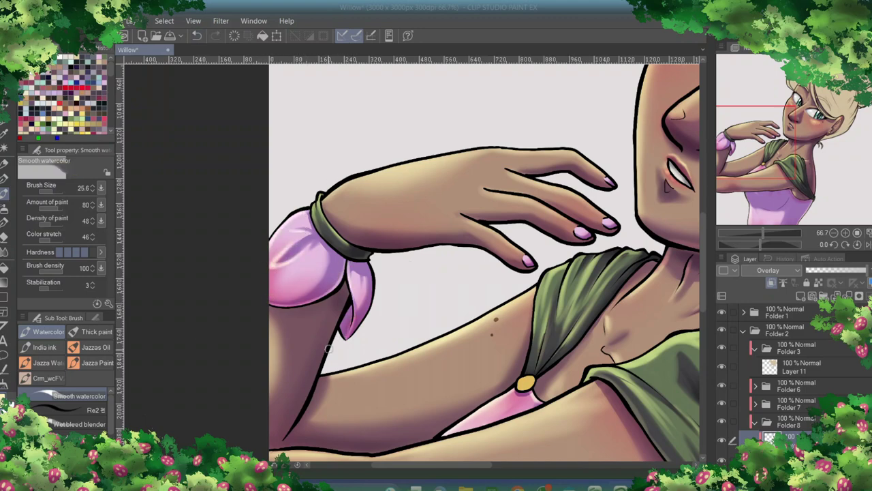
scroll(338, 346, left, 2)
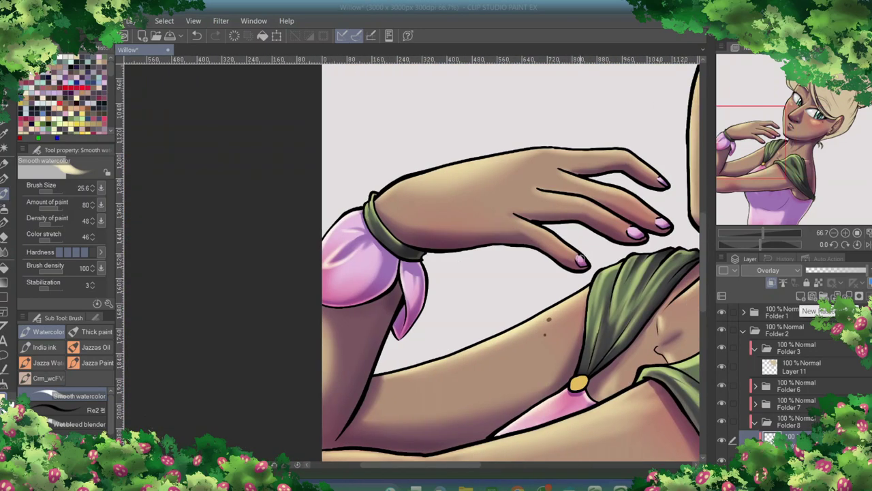
- Deepen the wrist cuff's shadows with dark purple on the transparency-locked Hard light layer at brush size 56.6
key(alt+bracketleft)
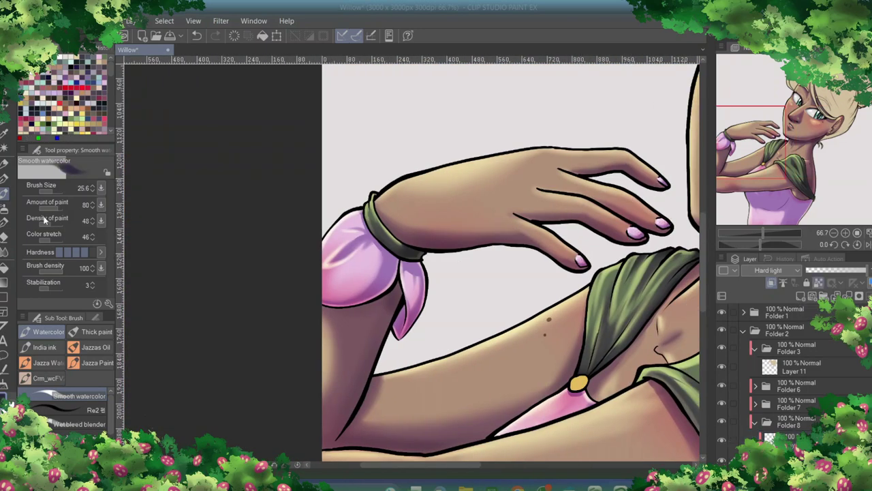
mouse_move(391, 260)
mouse_down()
mouse_move(332, 304)
mouse_move(399, 285)
mouse_up()
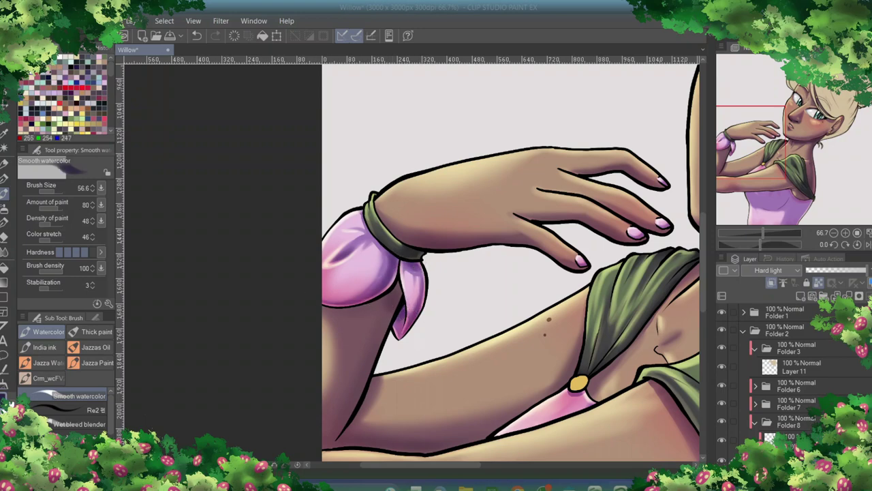
- Darken the bodice shadow across the bust with dark purple, using the Smooth watercolor brush at size 185.7
scroll(471, 404, right, 4)
scroll(471, 404, down, 10)
key(bracketright)
key(bracketright)
key(bracketright)
key(bracketright)
mouse_move(389, 302)
mouse_down()
mouse_move(470, 345)
mouse_move(514, 351)
mouse_move(502, 267)
mouse_move(600, 275)
mouse_move(462, 297)
mouse_move(410, 273)
mouse_move(470, 306)
mouse_up()
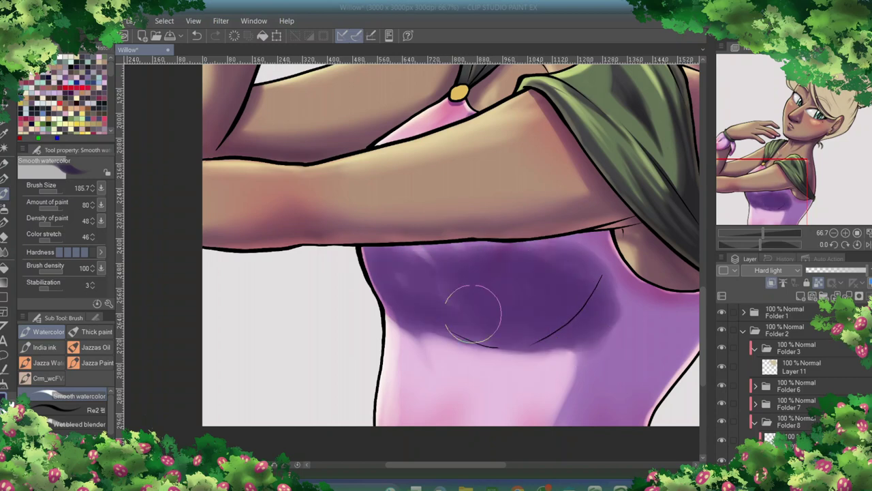
- Grade the dark purple shadow over the bust and down the bodice's side, enlarging the brush to size 499.9
drag(453, 467, 481, 467)
mouse_move(491, 300)
mouse_down()
mouse_move(559, 369)
mouse_move(588, 311)
mouse_move(600, 328)
mouse_up()
key(bracketright)
key(bracketright)
key(bracketright)
mouse_move(282, 331)
mouse_down()
mouse_move(467, 302)
mouse_move(282, 321)
mouse_move(263, 268)
mouse_move(341, 253)
mouse_move(441, 327)
mouse_move(549, 257)
mouse_move(429, 268)
mouse_move(272, 302)
mouse_move(452, 234)
mouse_move(270, 305)
mouse_move(428, 273)
mouse_move(430, 293)
mouse_move(295, 315)
mouse_move(448, 296)
mouse_move(314, 320)
mouse_up()
- Unlock the layer's transparency and soften the lower edges of the bodice shadow with muted purple, using brush sizes from 185.7 to 609.4
scroll(300, 317, down, 2)
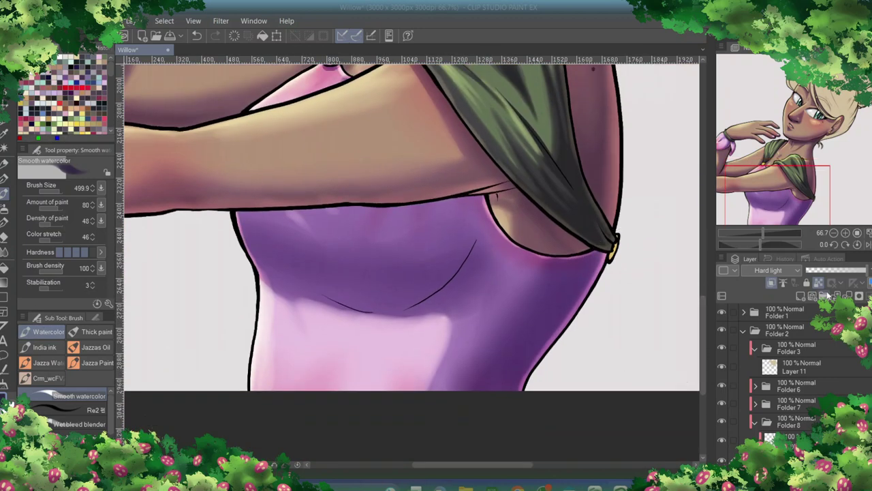
key(bracketleft)
key(bracketleft)
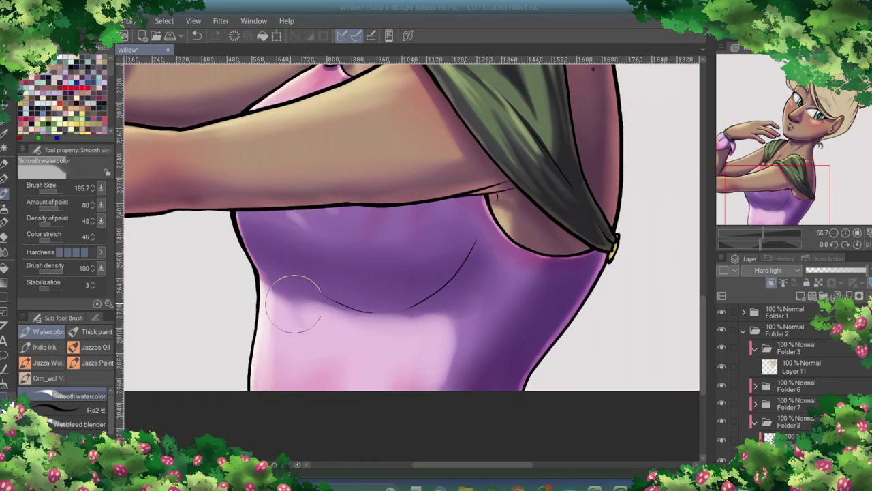
key(bracketright)
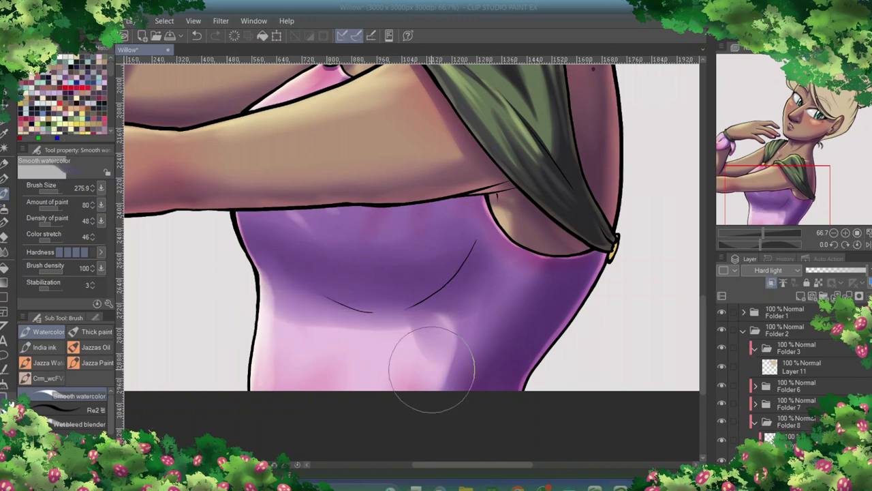
key(F2)
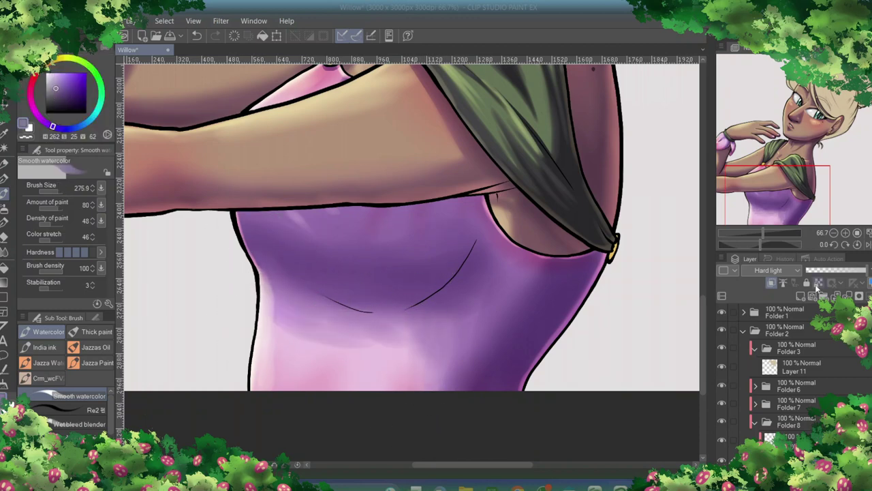
key(bracketright)
key(bracketright)
key(bracketright)
key(F2)
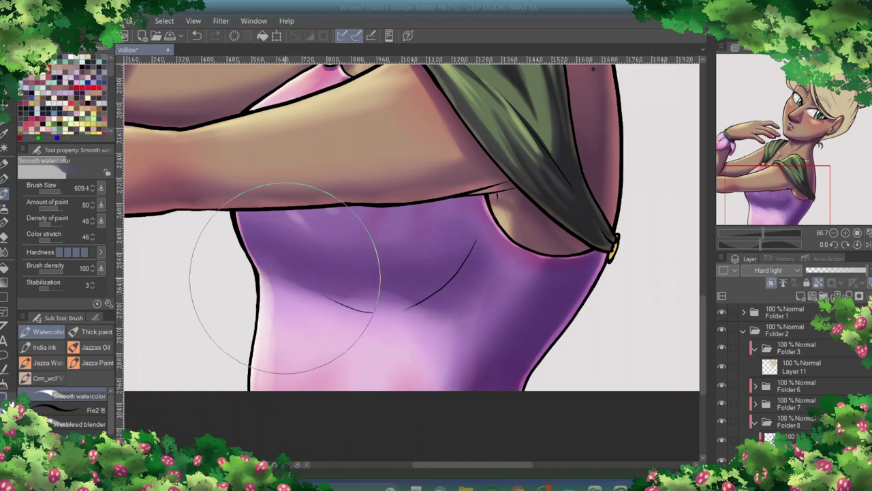
drag(418, 272, 562, 467)
- Soften the wrist cuff's shadows on the Hard light layer with the Smooth watercolor brush at size 84.1
key(bracketleft)
key(bracketleft)
key(bracketleft)
key(bracketleft)
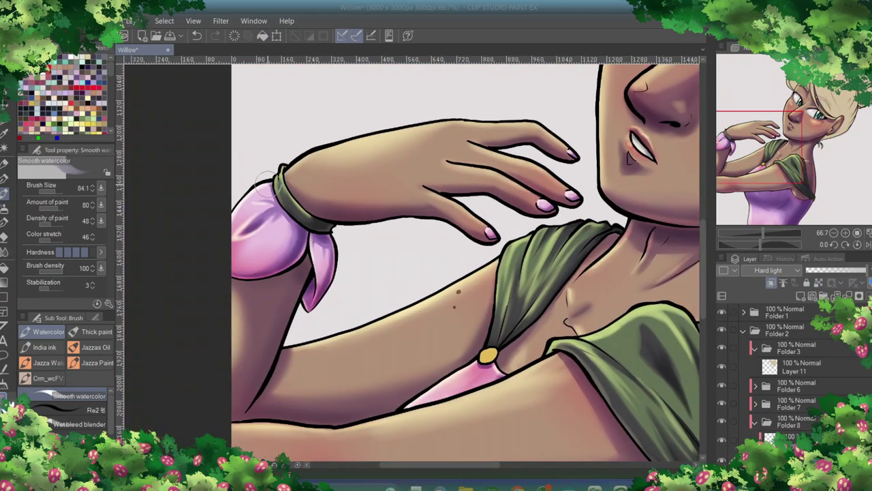
- Highlight the wrist cuff and the bodice's edges with pale yellow on an Overlay layer, using the Smooth watercolor brush at sizes 31.2 to 152.3
key(ctrl+minus)
key(ctrl+minus)
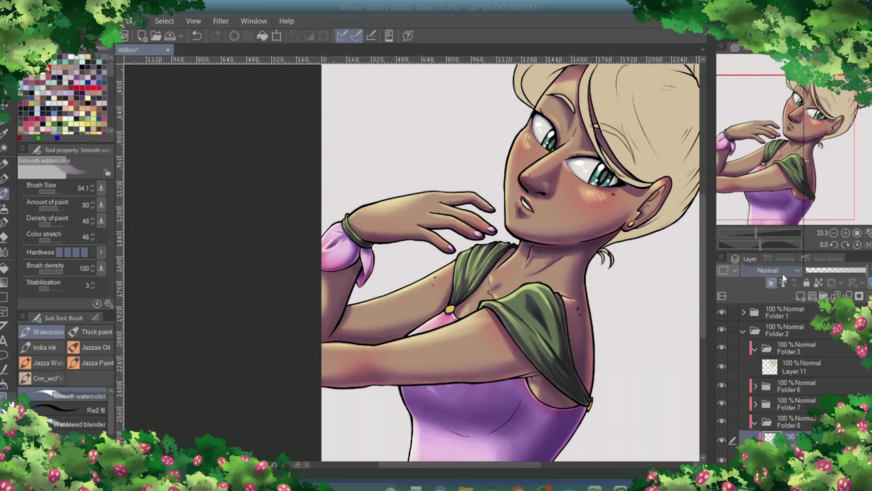
click(198, 36)
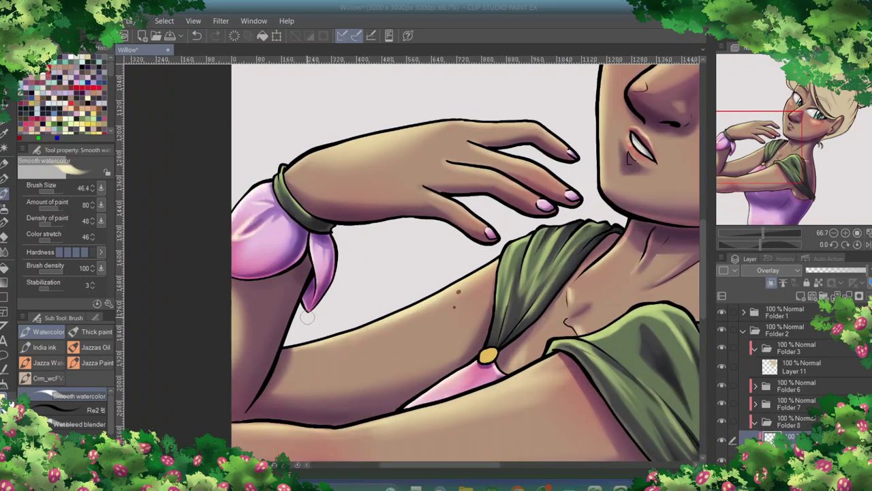
scroll(411, 356, down, 5)
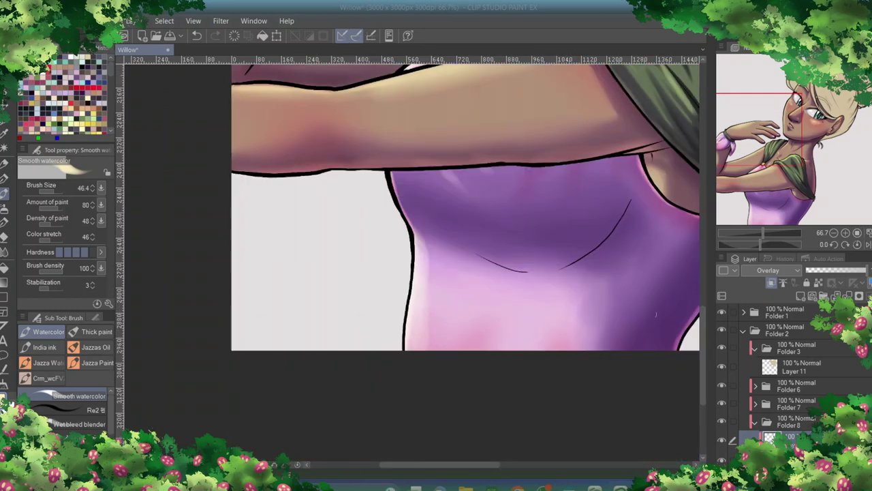
scroll(428, 239, right, 3)
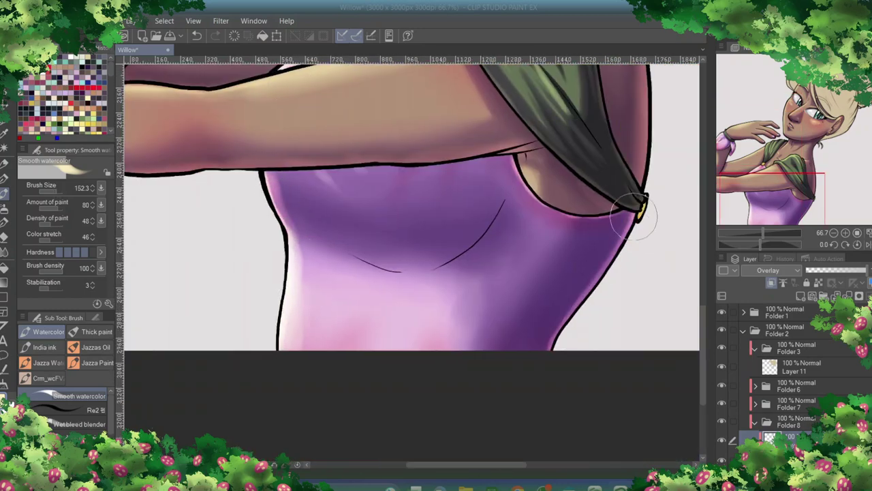
drag(703, 355, 706, 225)
scroll(706, 225, down, 2)
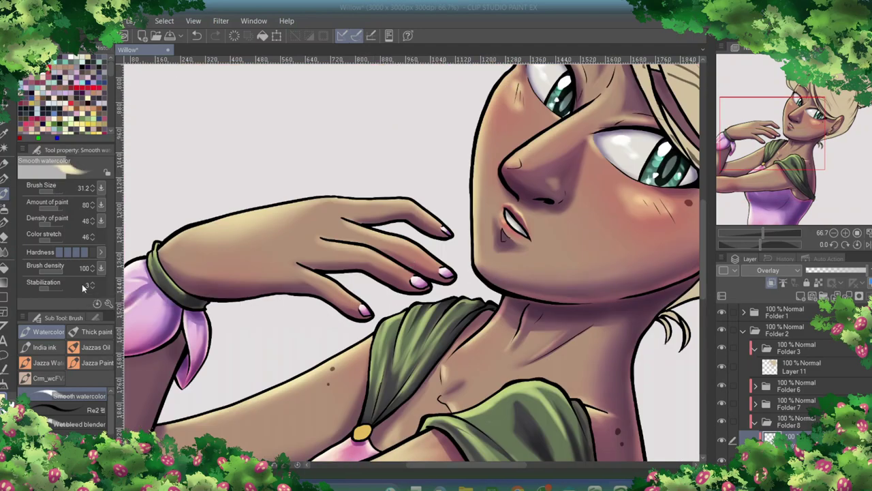
- Shade the gold earring and dress clasp with dark purple on a Hard light layer, using the Inking Pen at size 84.1
drag(772, 133, 816, 115)
click(798, 423)
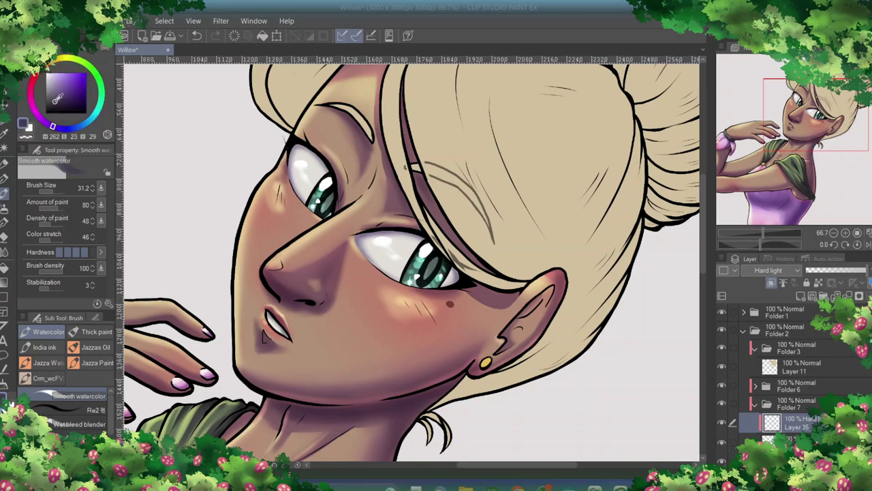
key(p)
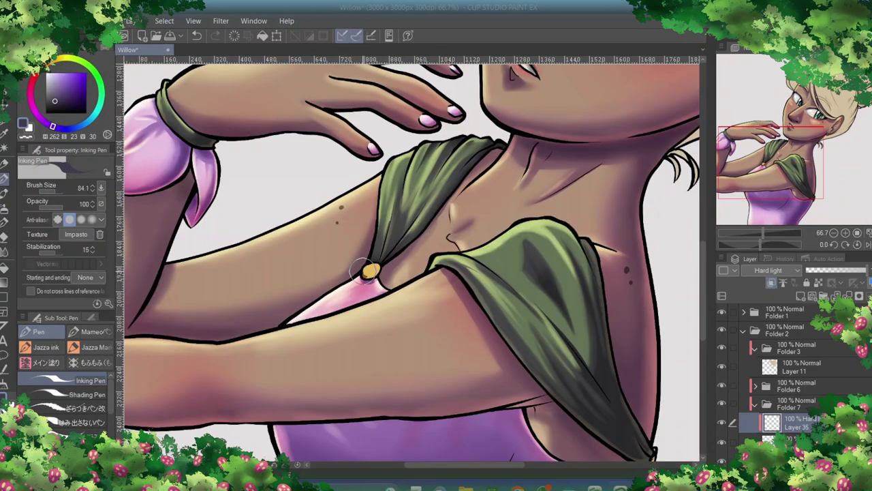
drag(359, 268, 360, 268)
- Highlight the gold earring and clasps in white on an Overlay layer, and deepen their Hard light shadows with a darker purple
click(5, 195)
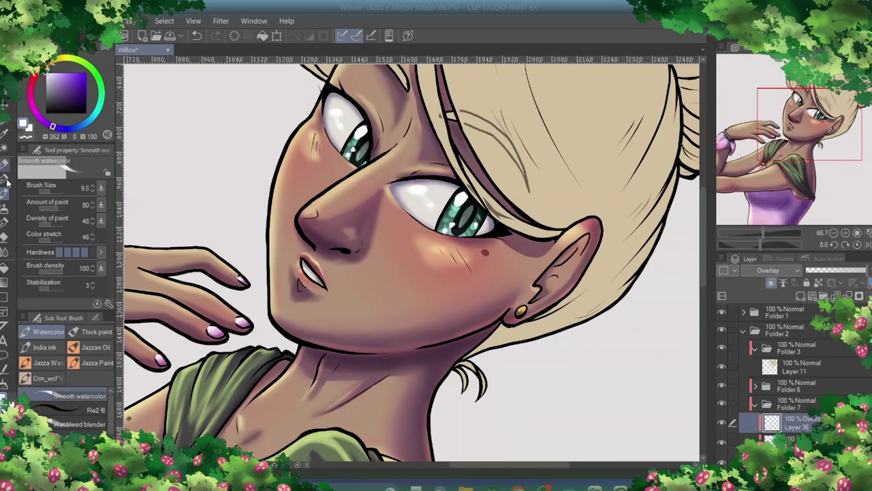
key(p)
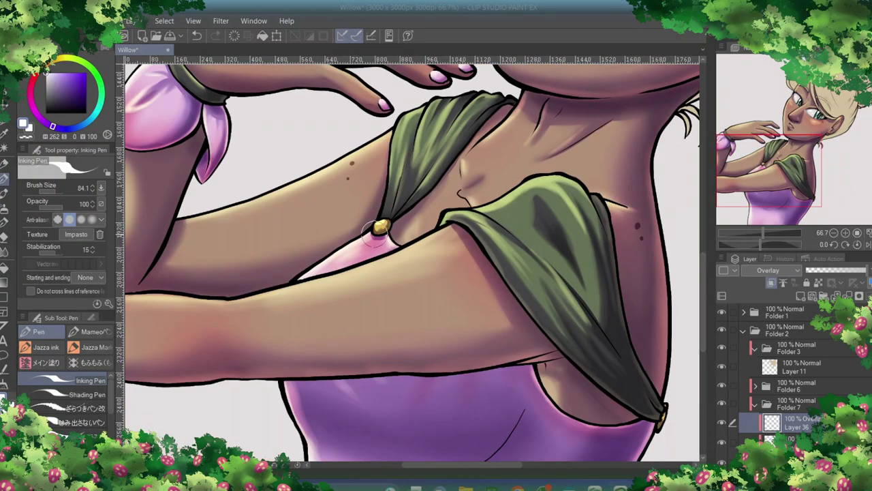
key(p)
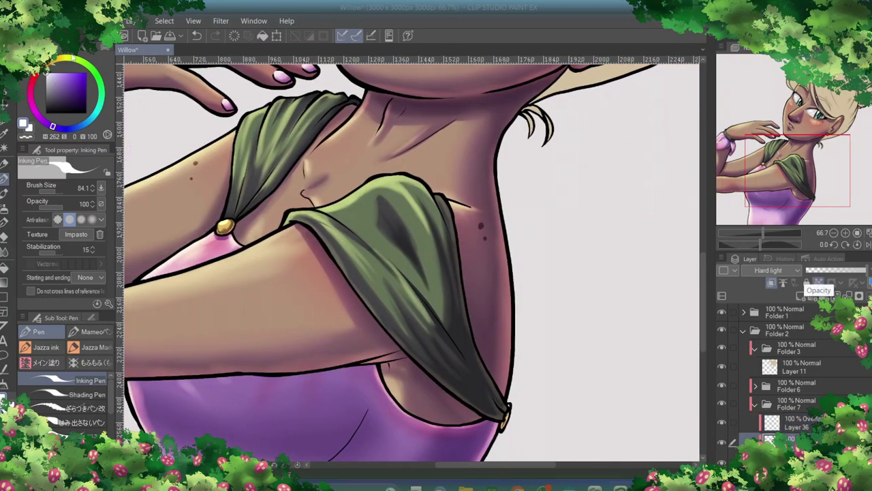
click(61, 103)
click(4, 192)
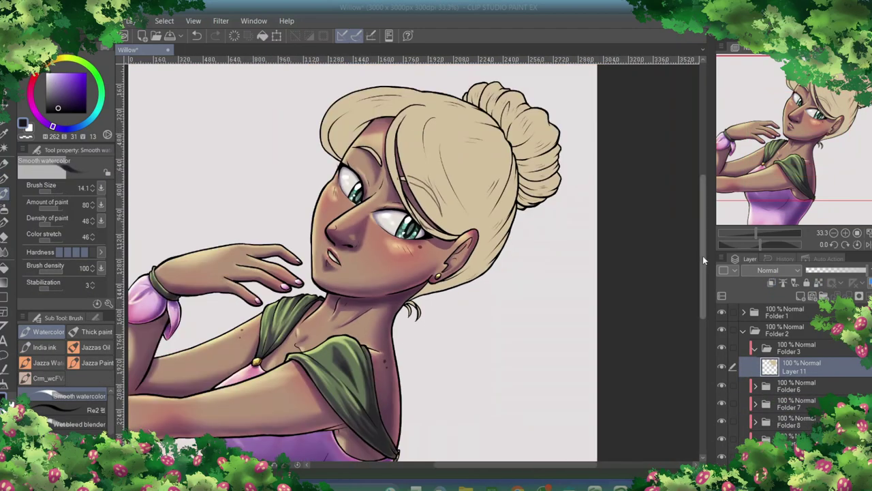
- Tint the hair around the face with sampled skin tones on a clipped Normal layer, using the Soft 2 airbrush at size 275.9
alt+click(380, 182)
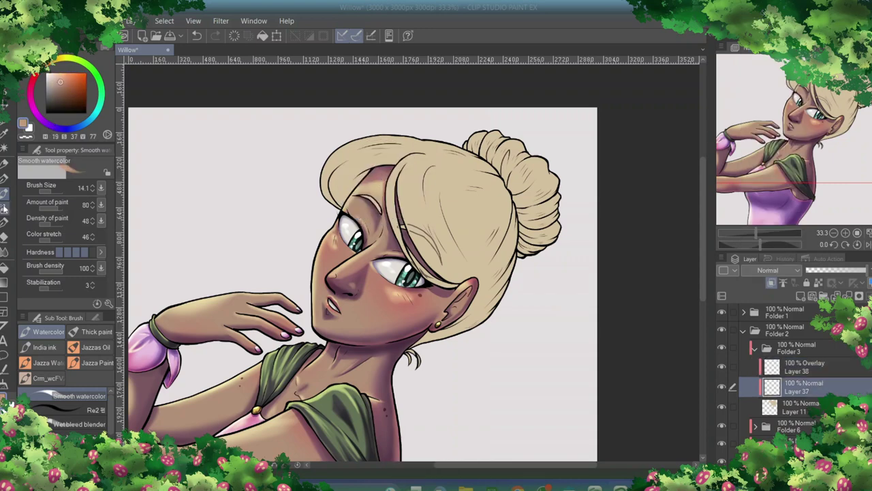
click(4, 208)
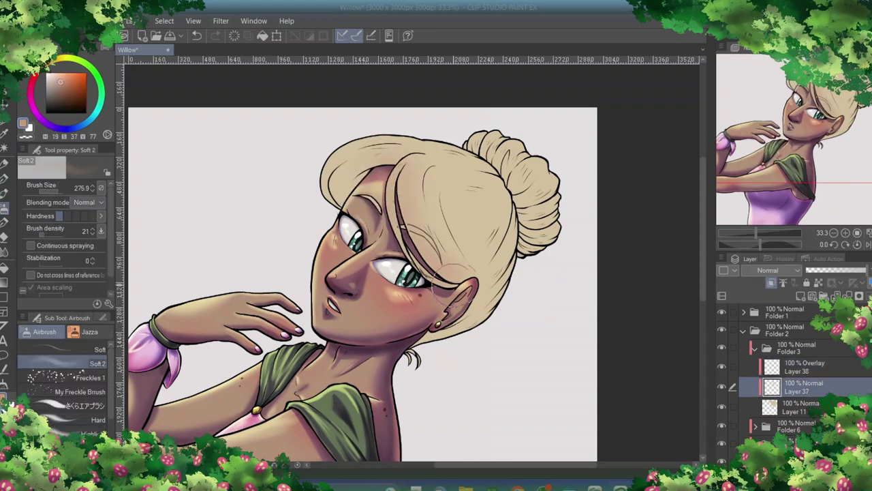
alt+click(413, 235)
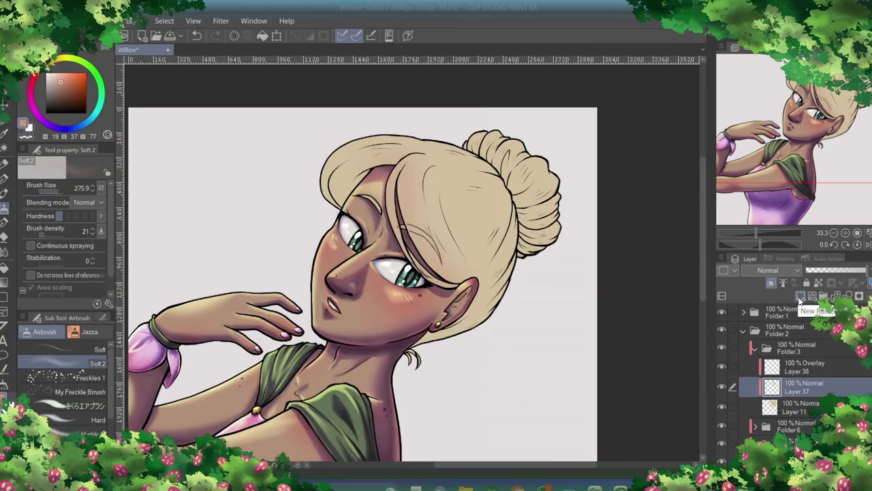
- Add a Hard light layer and airbrush soft blue shadows onto the hair with Soft 2 at size 185.7
click(802, 297)
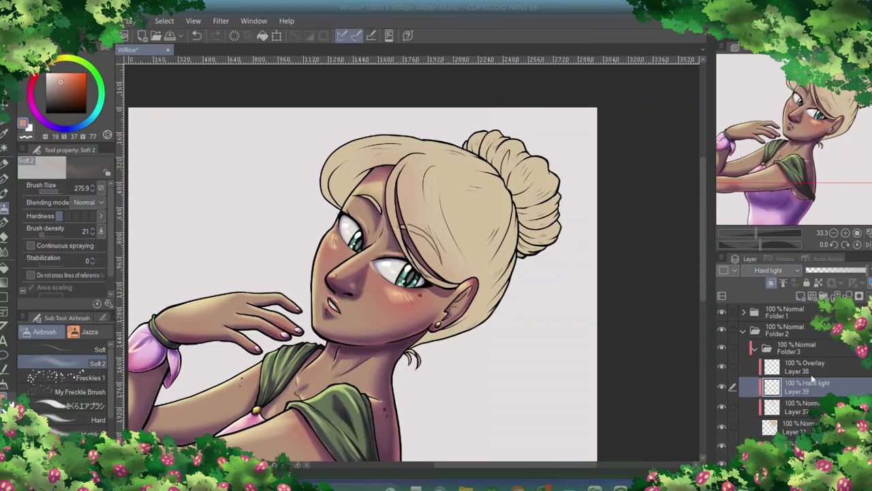
drag(34, 71, 72, 127)
click(68, 87)
mouse_move(59, 188)
mouse_down()
mouse_move(89, 187)
mouse_move(57, 190)
mouse_up()
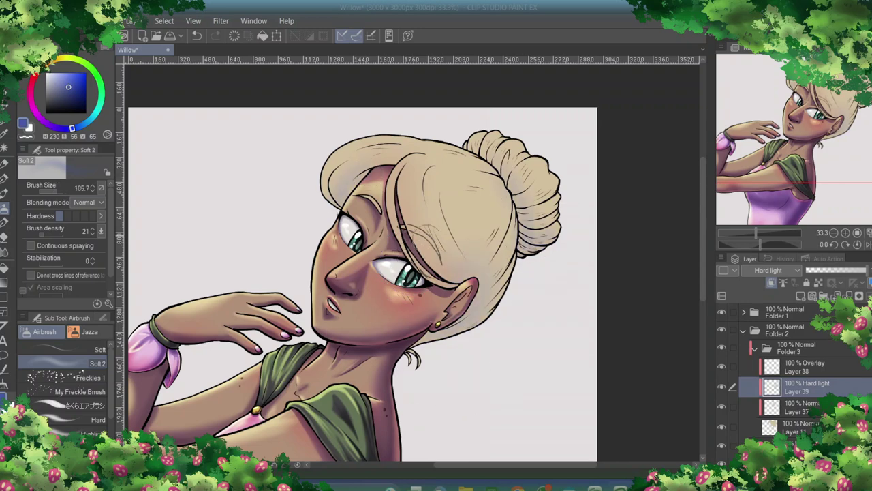
- Brighten the crown and bun with pale yellow on the hair's Overlay layer, using the Soft 2 airbrush at sizes 275.9 and 102.5
click(804, 366)
click(56, 74)
drag(57, 188, 60, 189)
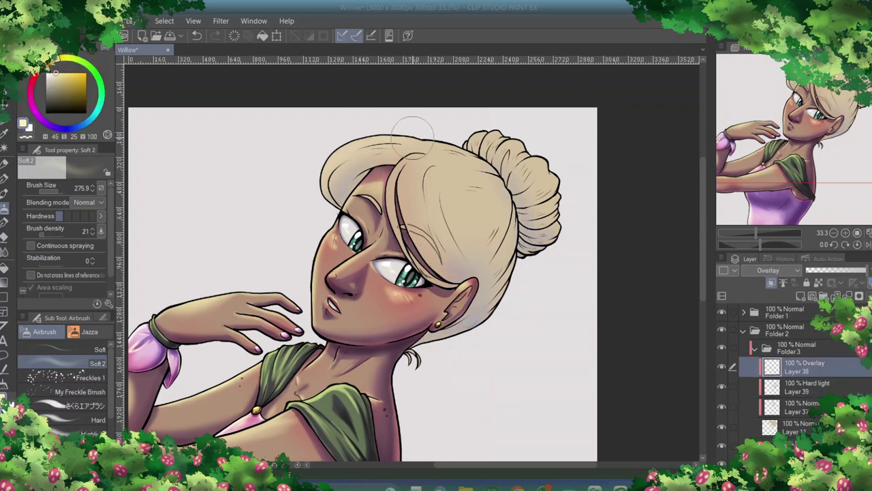
mouse_move(413, 133)
mouse_down()
mouse_move(501, 133)
mouse_move(542, 194)
mouse_move(546, 221)
mouse_move(399, 191)
mouse_move(436, 219)
mouse_move(471, 232)
mouse_move(408, 150)
mouse_up()
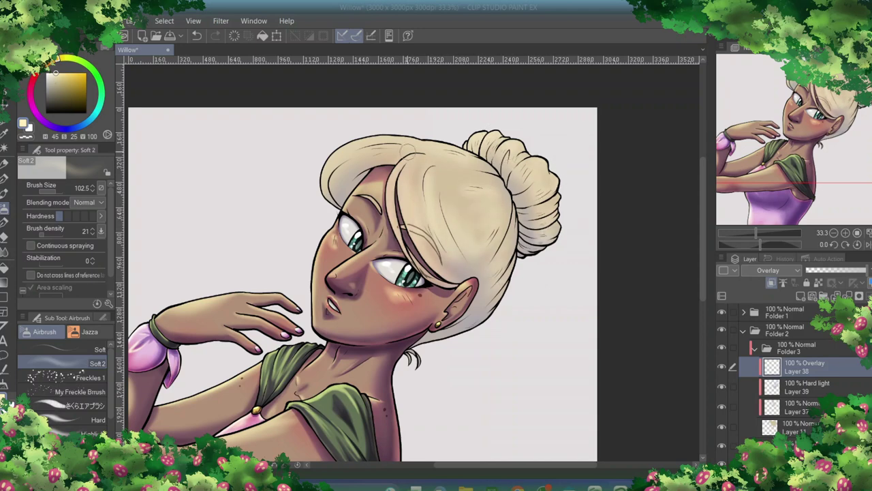
- Add another Hard light layer and paint muted purple shadow strands behind the ear, using the Inking Pen at size 84.1
click(801, 296)
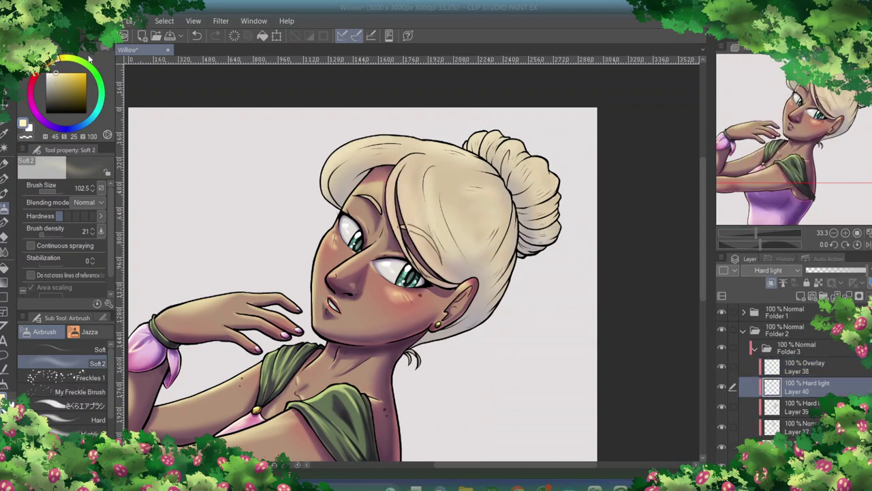
key(p)
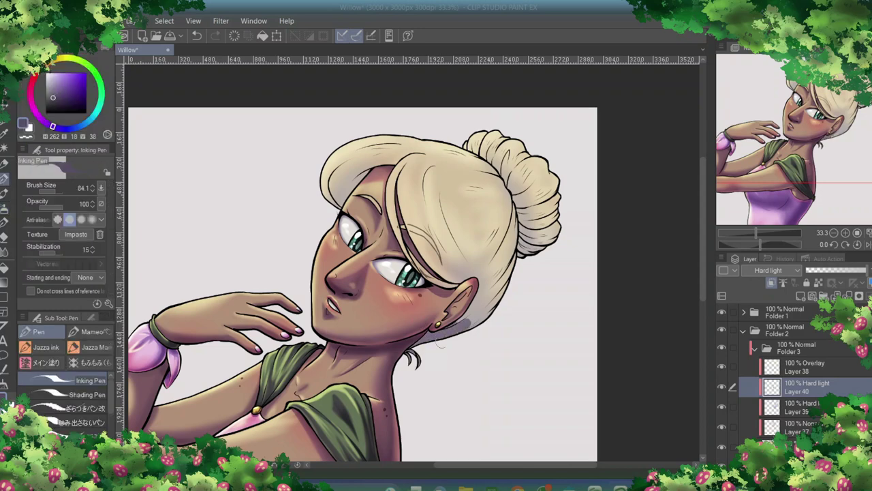
drag(457, 322, 508, 208)
drag(477, 274, 481, 300)
drag(508, 256, 477, 325)
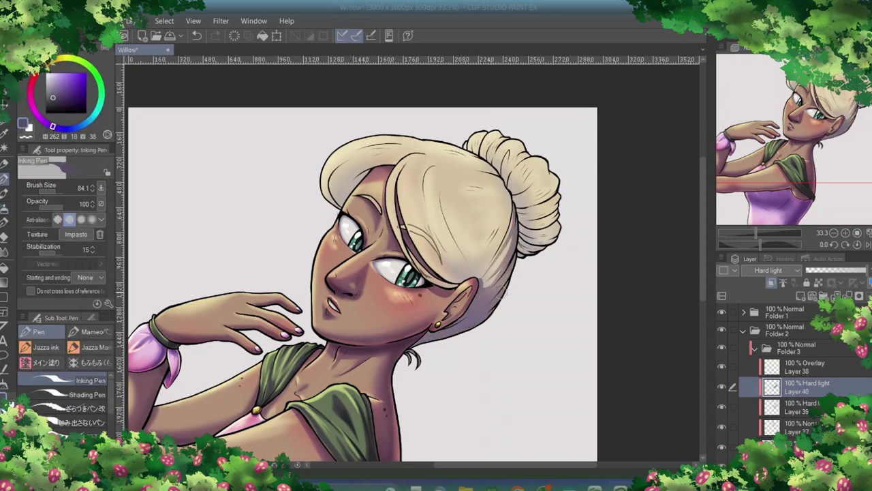
- Paint muted purple shadow strands along the underside of the swept front lock beside the forehead
key(ctrl+plus)
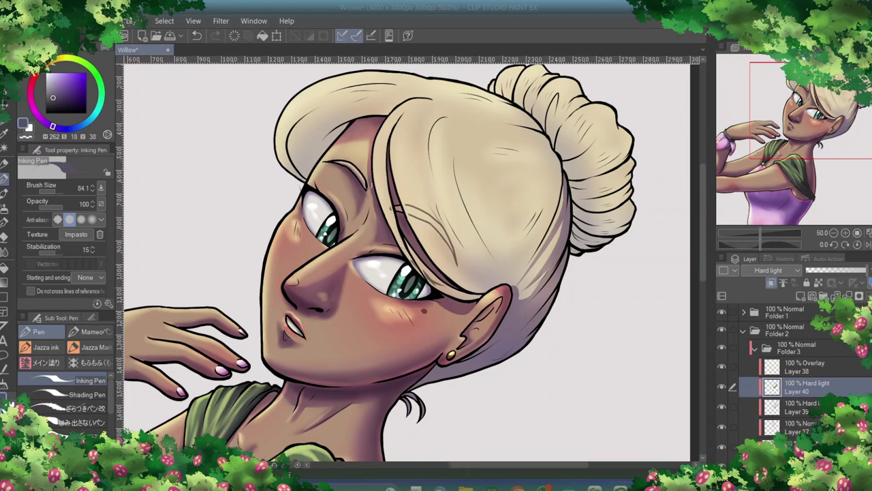
drag(330, 112, 300, 170)
drag(354, 123, 307, 170)
drag(385, 115, 289, 175)
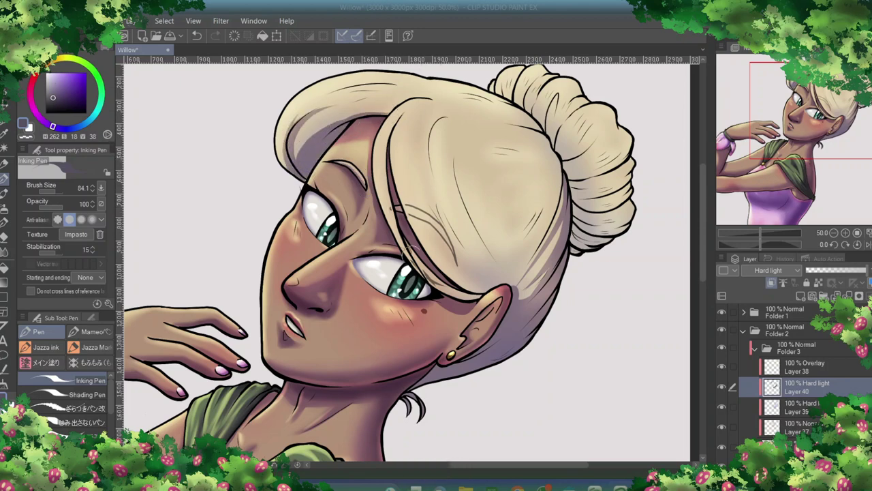
- Paint muted purple shadow strands through the bangs, from above the ear and along the forehead edge upwards
drag(478, 293, 409, 198)
drag(508, 287, 482, 176)
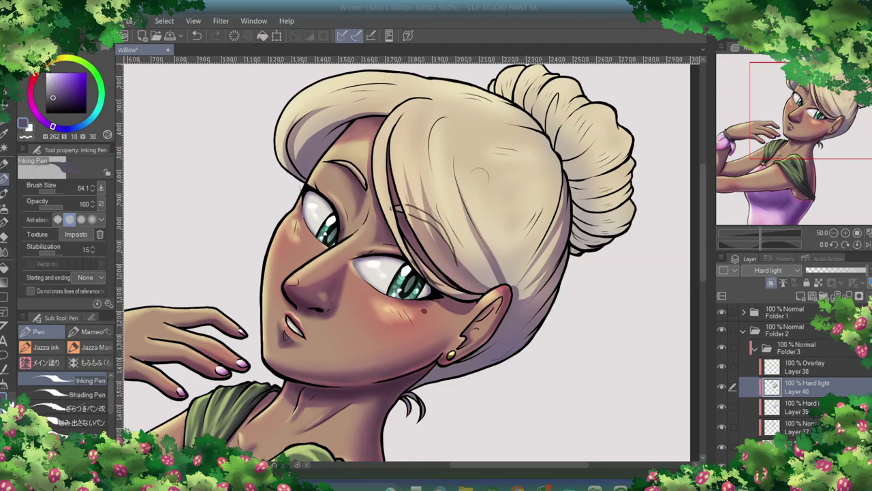
drag(468, 270, 496, 232)
mouse_move(485, 286)
mouse_down()
mouse_move(456, 263)
mouse_move(458, 198)
mouse_up()
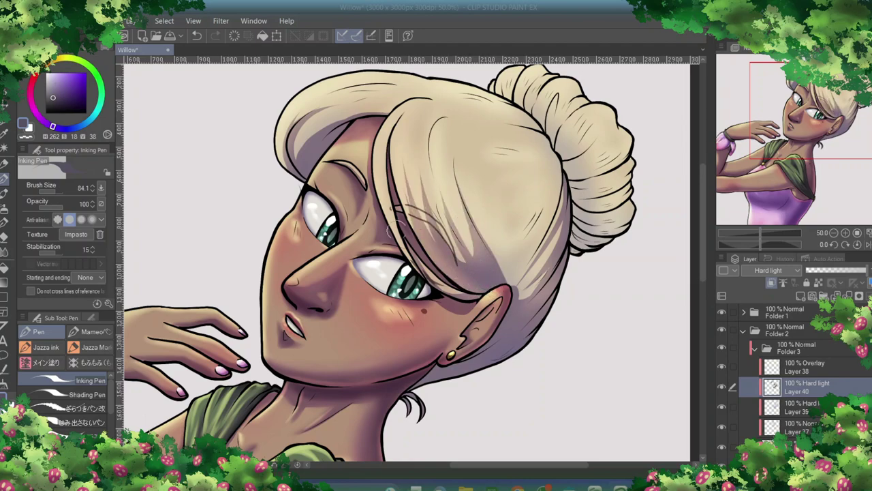
drag(413, 269, 385, 189)
- Rotate the canvas, add shadow strands where the front lock meets the parting, and reset the rotation
drag(276, 150, 294, 243)
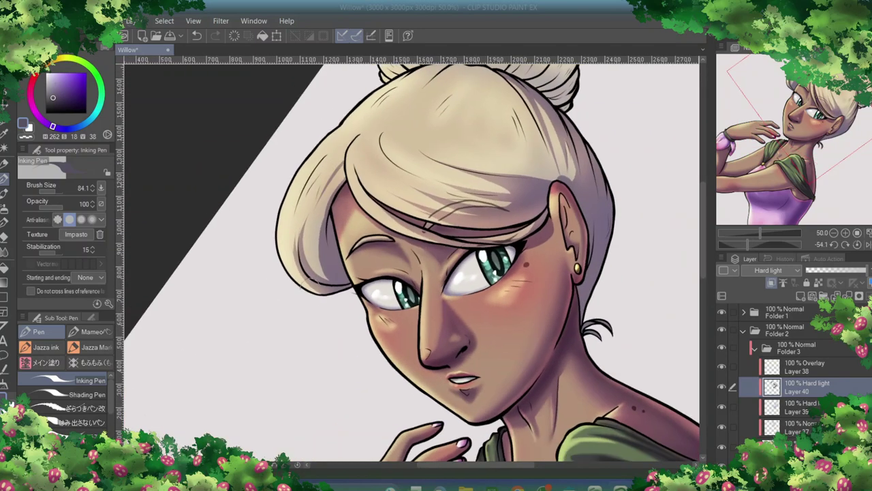
mouse_move(344, 155)
mouse_down()
mouse_move(331, 200)
mouse_move(330, 179)
mouse_up()
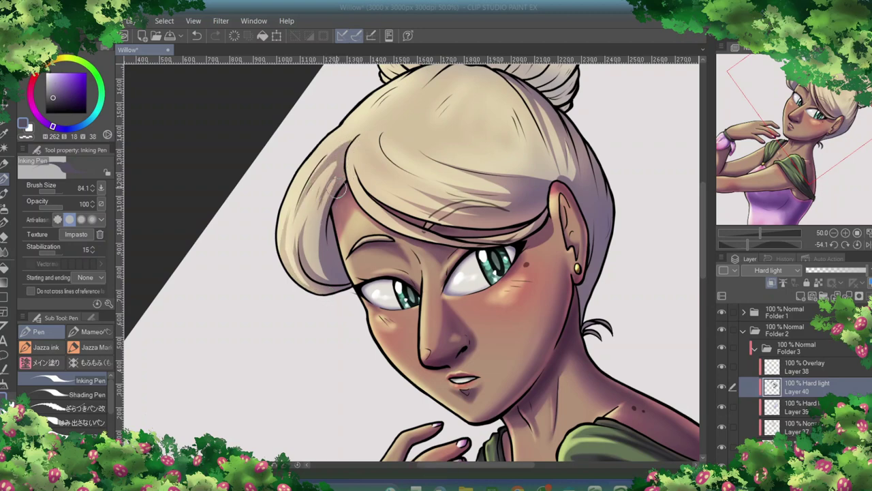
key(ctrl+@)
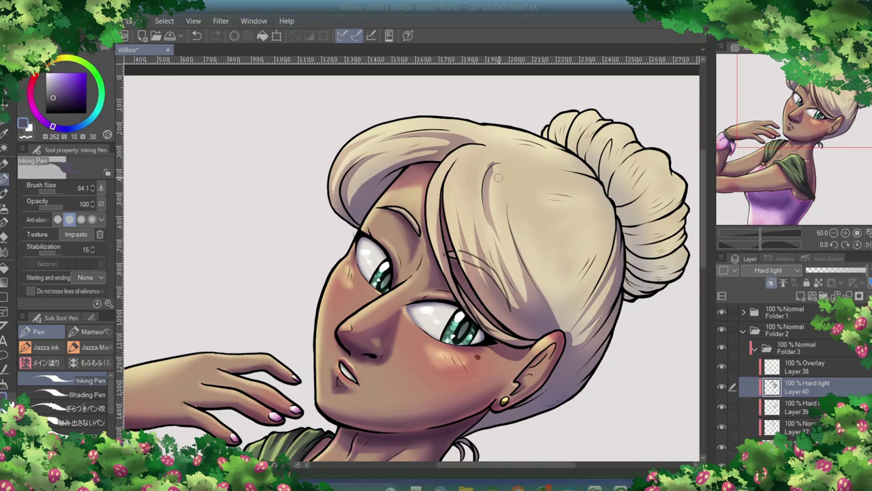
- Replace the last strand at the parting with a curved shadow strand, and extend shadow strands over the bangs and crown
click(196, 36)
key(p)
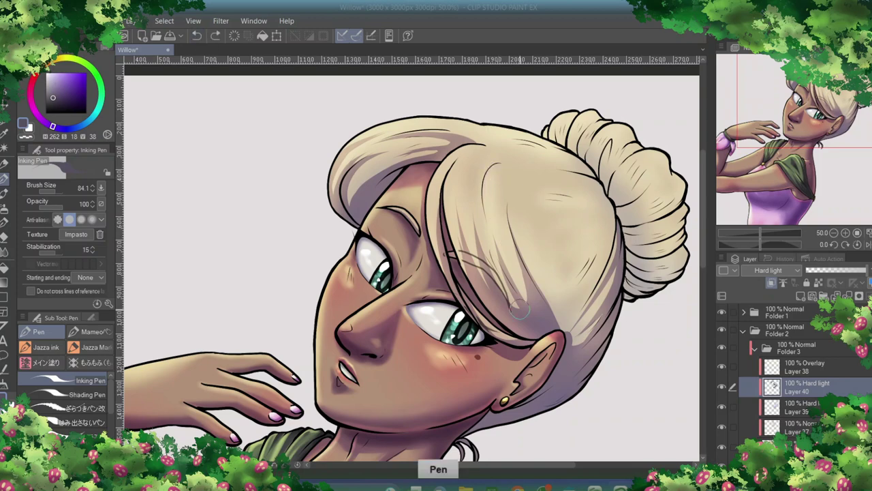
click(515, 305)
drag(508, 167, 484, 201)
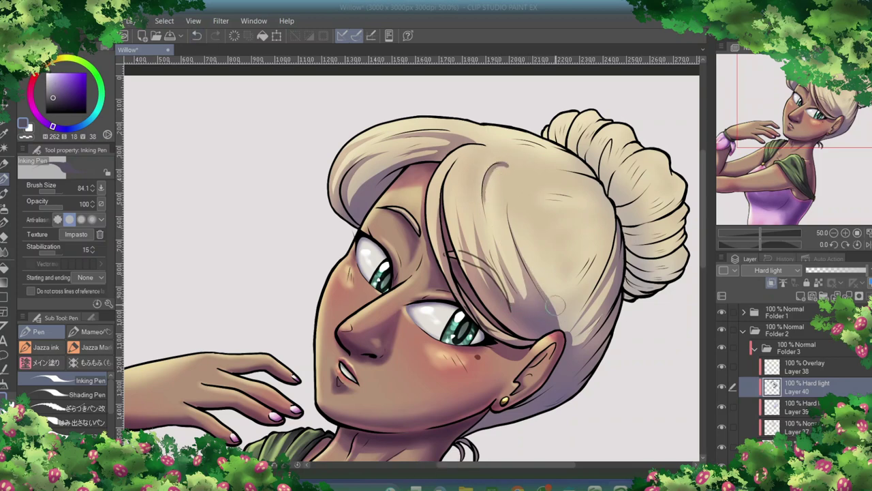
mouse_move(555, 305)
mouse_down()
mouse_move(614, 208)
mouse_move(600, 181)
mouse_move(545, 198)
mouse_move(516, 128)
mouse_move(509, 155)
mouse_up()
key(ctrl+z)
key(p)
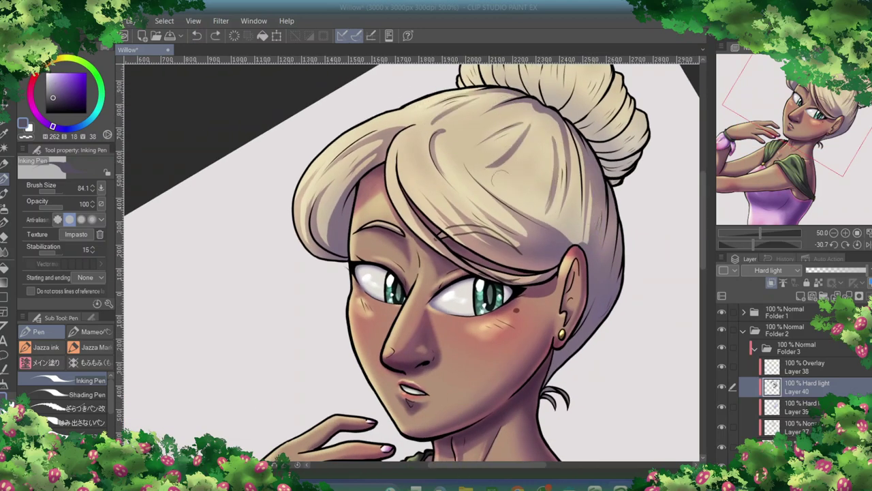
- Reset the canvas rotation and paint muted purple shadow strands on the hair bun with the Inking Pen
key(at)
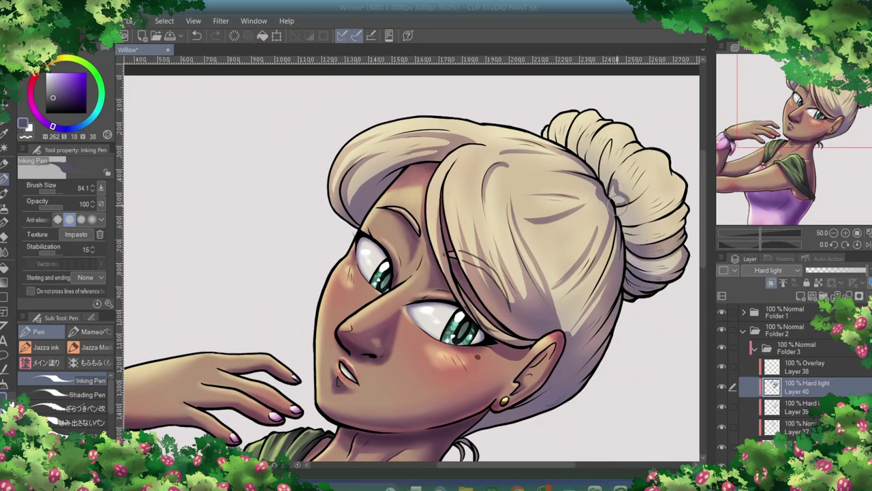
key(e)
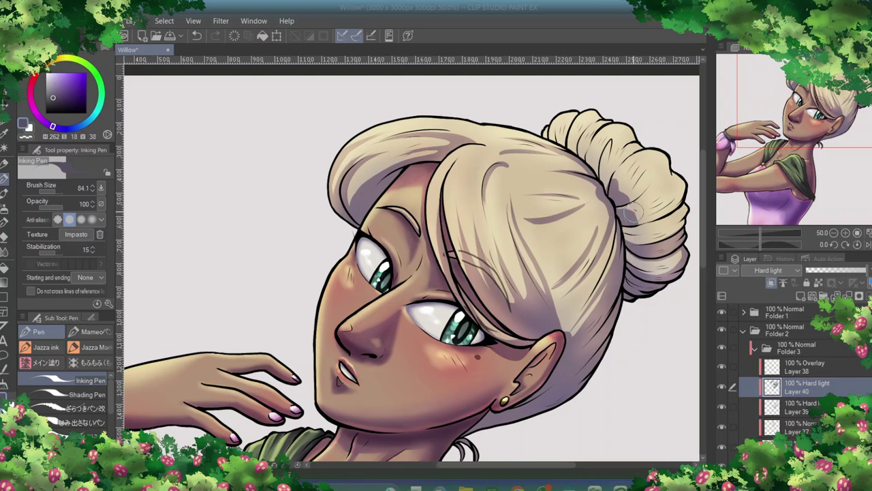
key(p)
mouse_move(630, 227)
mouse_down()
mouse_move(665, 233)
mouse_move(675, 184)
mouse_move(634, 223)
mouse_move(662, 206)
mouse_move(626, 208)
mouse_up()
key(p)
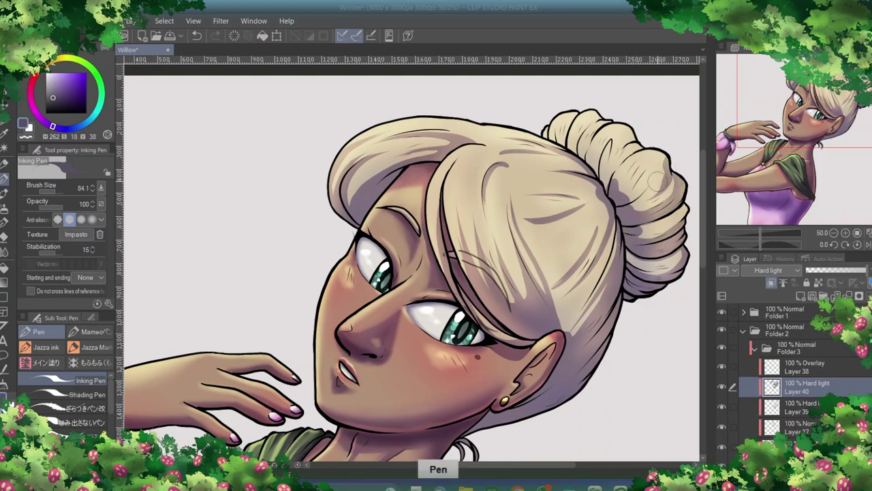
mouse_move(615, 184)
mouse_down()
mouse_move(599, 152)
mouse_move(598, 181)
mouse_up()
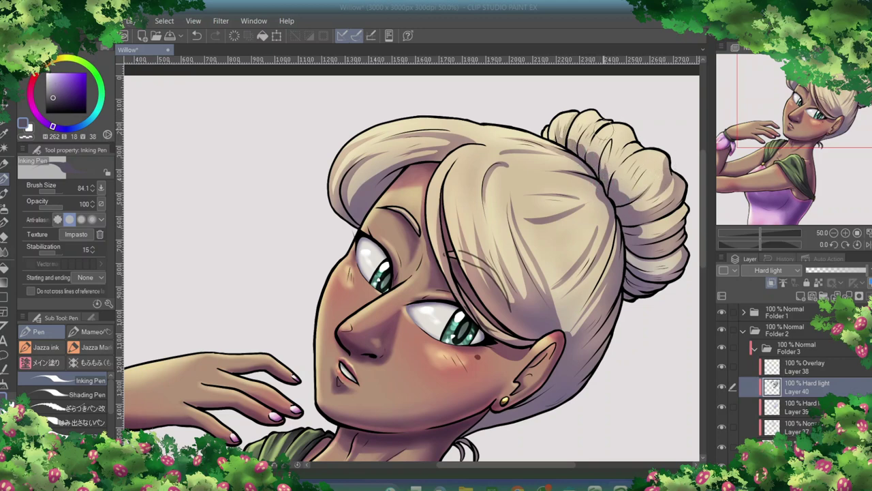
key(p)
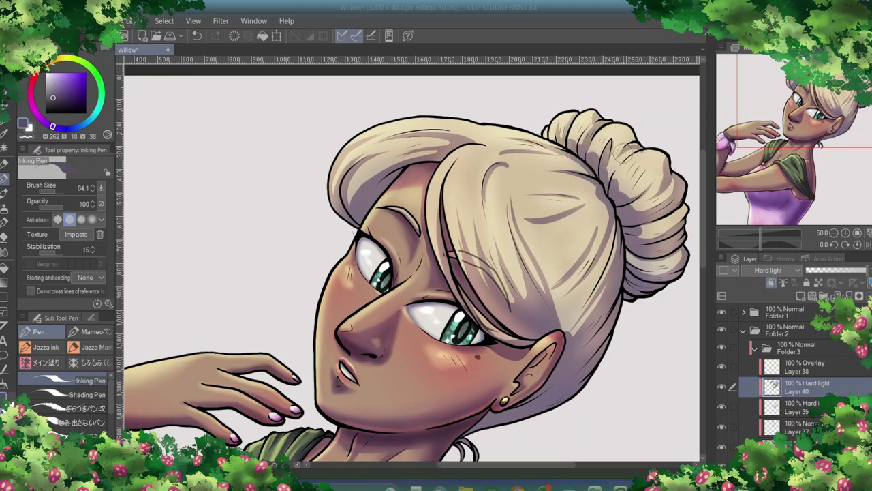
key(e)
key(e)
key(p)
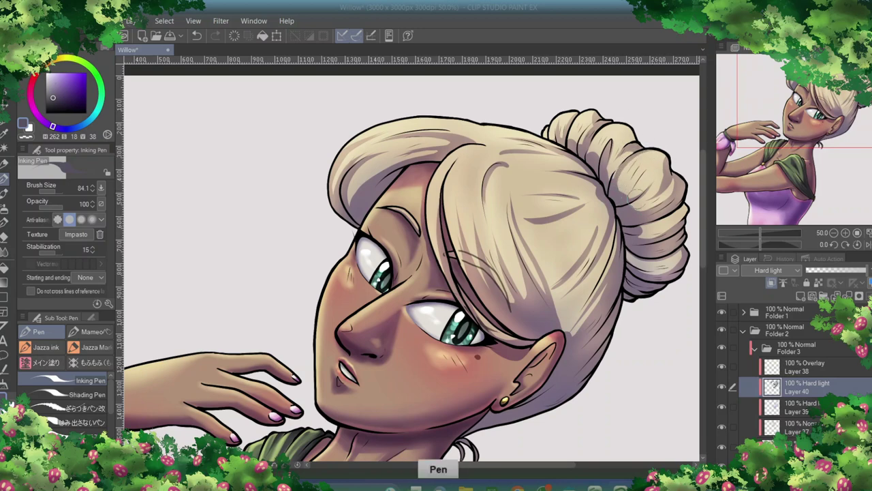
- Lock the hair shadow layer's transparent pixels and darken its strands around the ear and bun with Smooth watercolor at size 152.3
click(98, 46)
click(68, 48)
key(b)
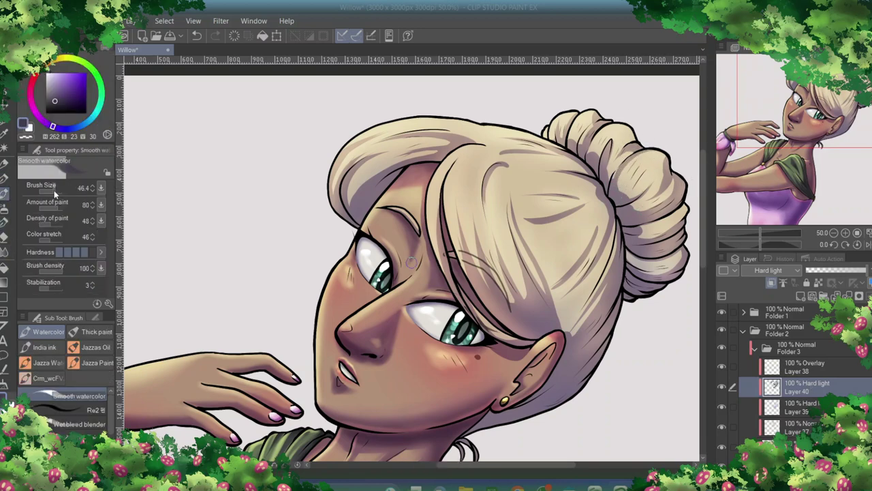
scroll(513, 363, down, 2)
key(bracketleft)
key(bracketleft)
key(bracketleft)
key(bracketleft)
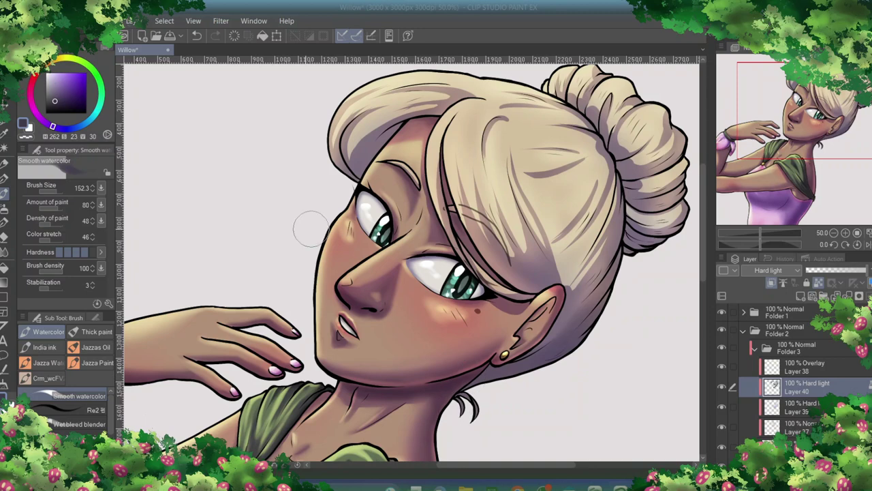
mouse_move(609, 164)
mouse_down()
mouse_move(600, 276)
mouse_move(556, 326)
mouse_up()
mouse_move(555, 289)
mouse_down()
mouse_move(538, 235)
mouse_move(490, 283)
mouse_move(535, 259)
mouse_up()
- Deepen the hair shadows with darker purple at brush size 56.6 above the ear, under the front lock and on the bun
alt+click(544, 287)
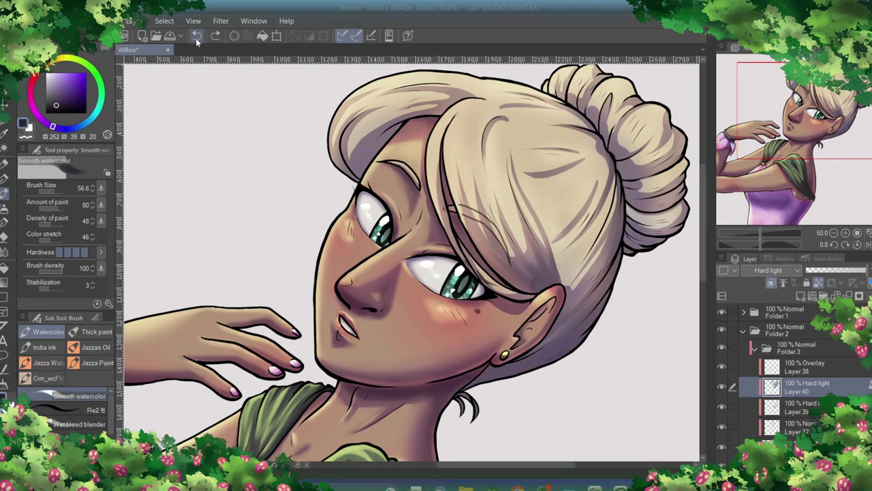
alt+click(553, 290)
mouse_move(560, 290)
mouse_down()
mouse_move(485, 247)
mouse_move(525, 291)
mouse_up()
drag(357, 178, 390, 133)
mouse_move(597, 127)
mouse_down()
mouse_move(630, 174)
mouse_move(626, 186)
mouse_move(639, 203)
mouse_move(631, 213)
mouse_move(628, 202)
mouse_move(630, 226)
mouse_move(693, 221)
mouse_move(616, 227)
mouse_up()
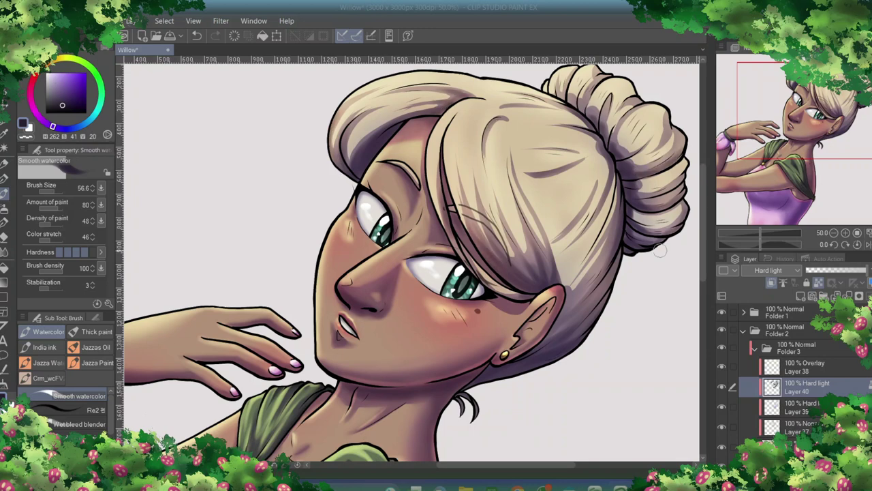
- Paint soft shadow strands over the crown and down from the bun towards the ear at brush size 31.2
click(103, 47)
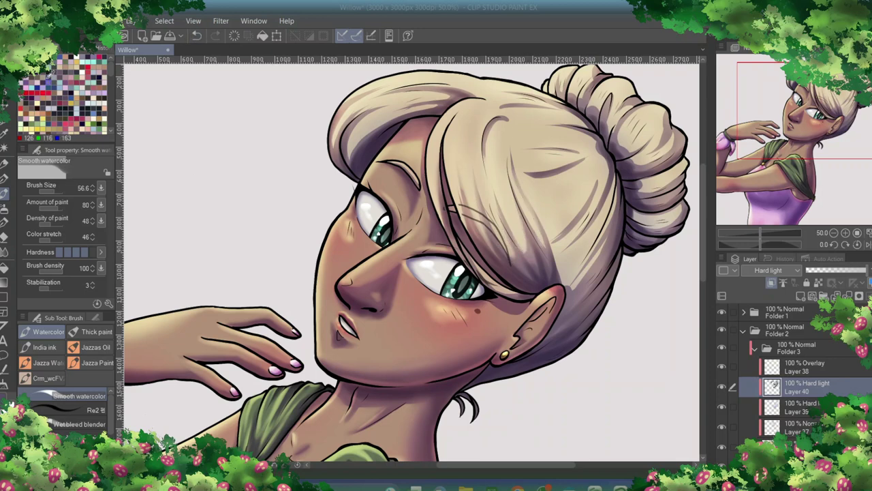
drag(539, 235, 522, 158)
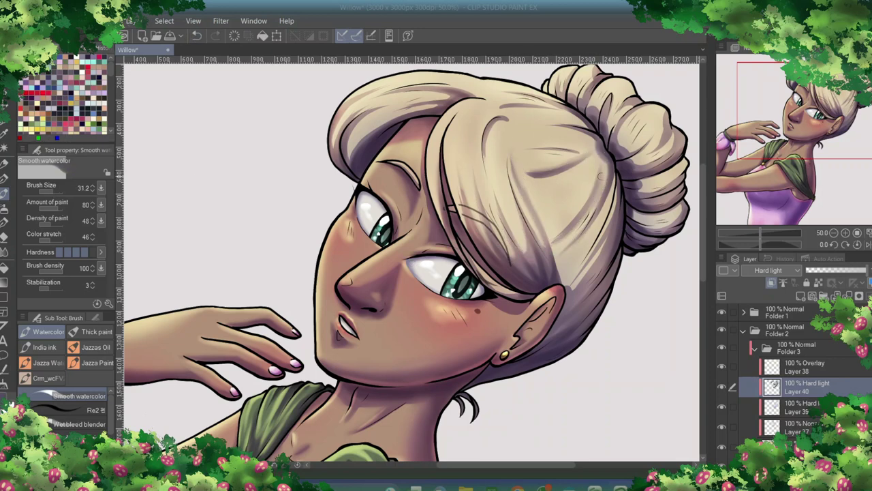
drag(600, 177, 559, 238)
drag(615, 174, 572, 285)
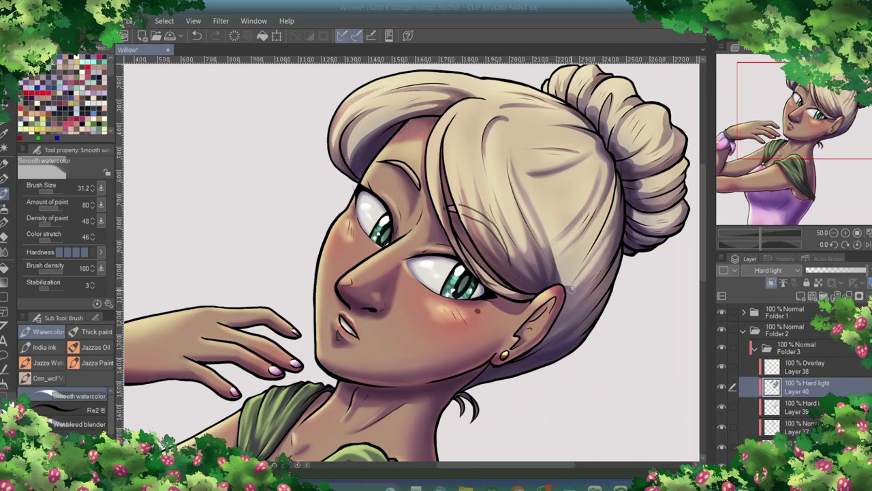
- Rotate the canvas, paint soft shadow strands from the parting through the bangs, and reset the rotation
drag(524, 112, 267, 128)
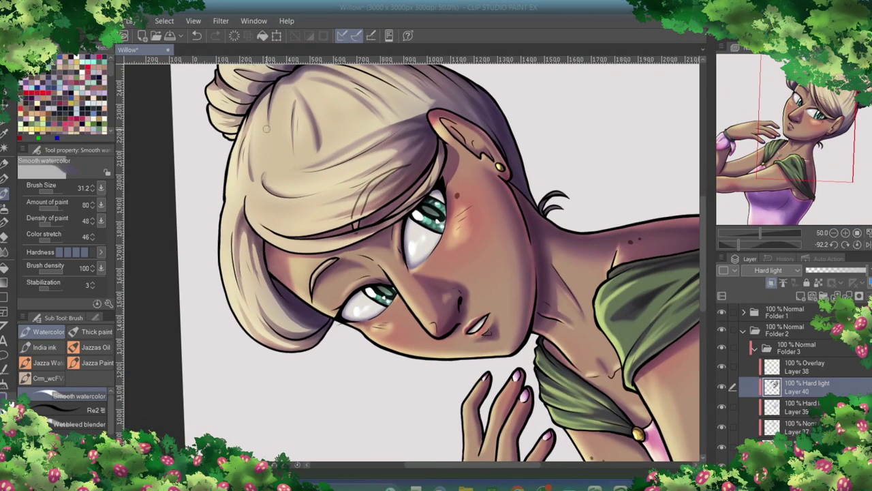
mouse_move(243, 199)
mouse_down()
mouse_move(242, 300)
mouse_move(344, 263)
mouse_up()
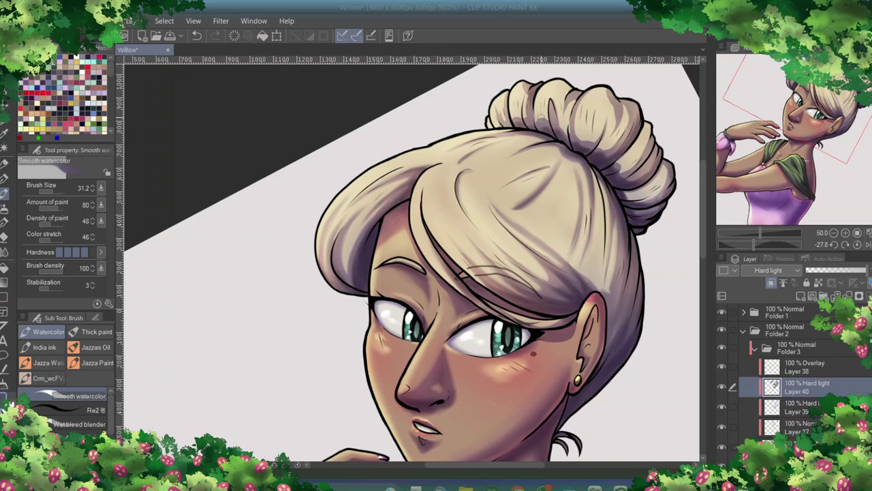
key(ctrl+@)
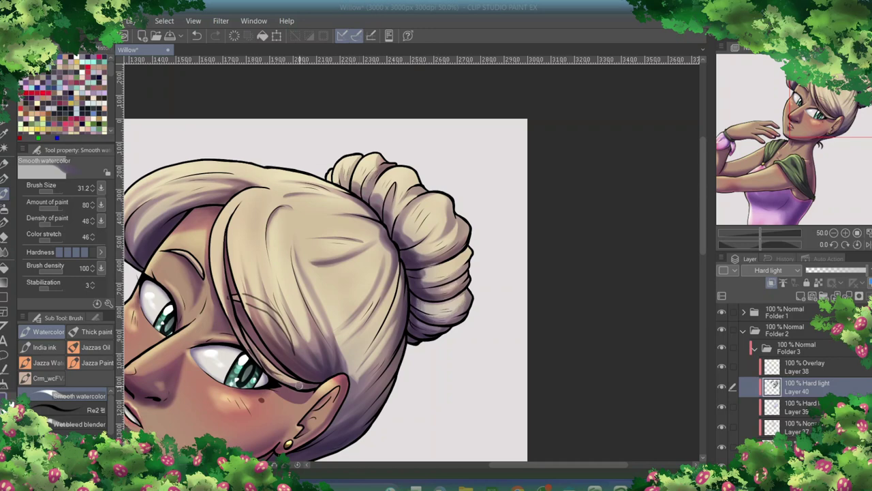
- Add an Overlay layer above the hair shadows and paint pale yellow highlight strands behind the ear
key(ctrl+shift+n)
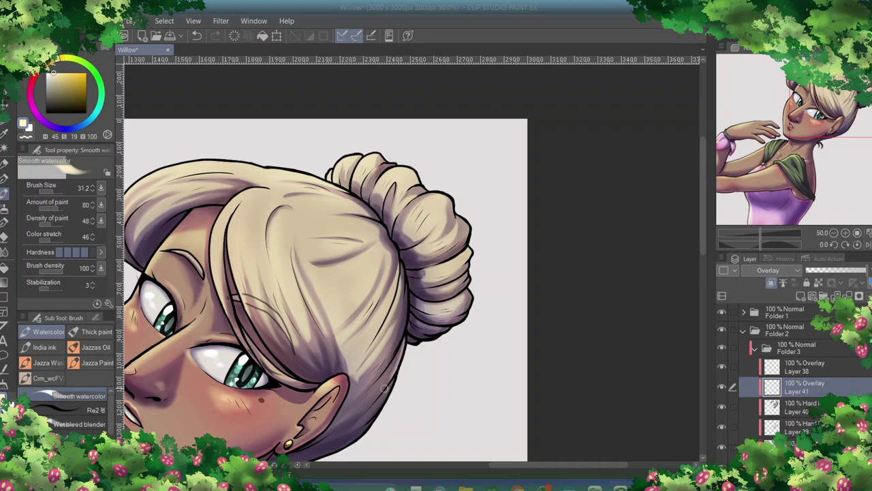
scroll(383, 387, down, 3)
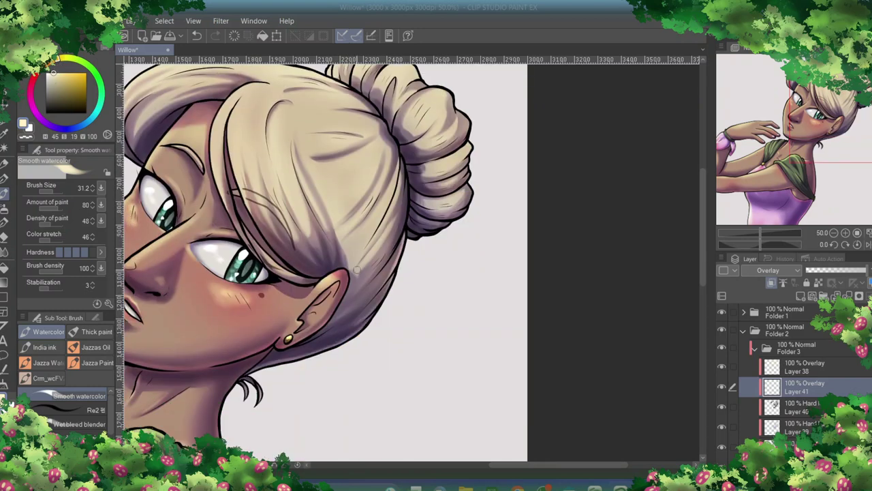
drag(357, 270, 347, 306)
key(alt+bracketleft)
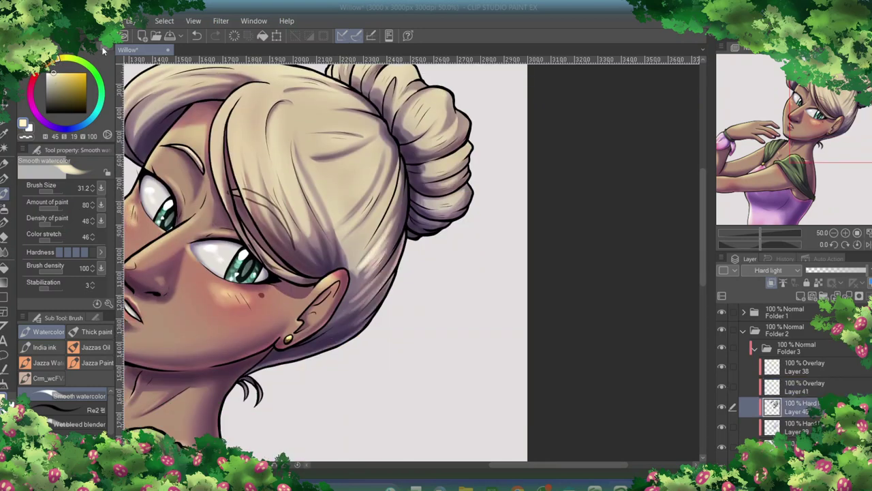
key(alt+bracketright)
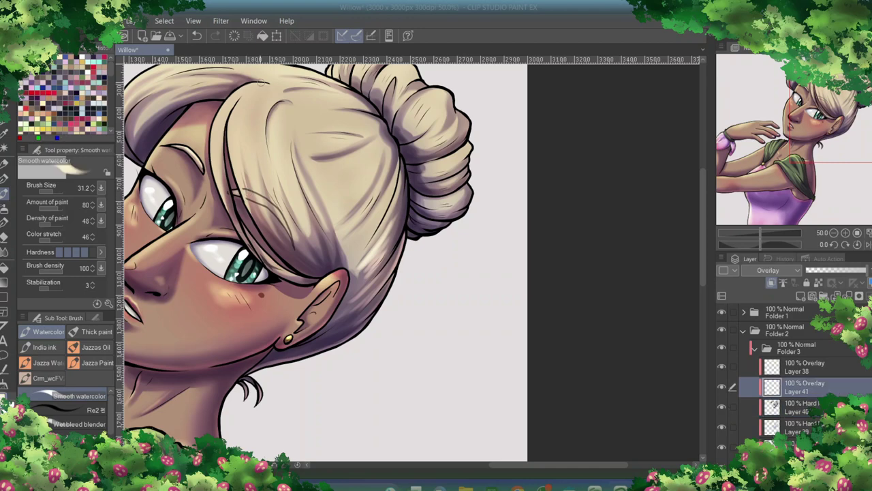
- Paint pale yellow highlight strands across the middle of the bangs on the Overlay layer
key(e)
mouse_move(230, 198)
mouse_down()
mouse_move(300, 283)
mouse_move(247, 199)
mouse_move(231, 111)
mouse_move(269, 185)
mouse_move(280, 145)
mouse_up()
mouse_move(215, 136)
mouse_down()
mouse_move(246, 97)
mouse_move(281, 185)
mouse_up()
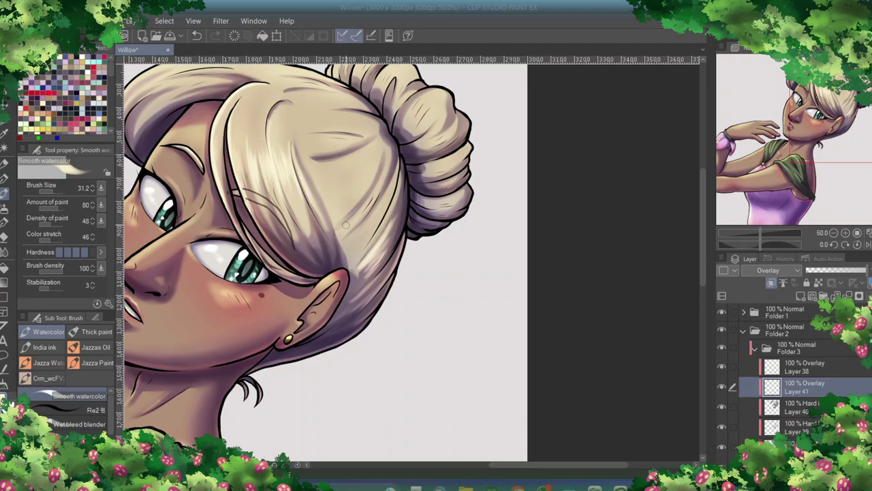
- Paint highlight strands on the swept front lock and the crown with the canvas rotated, and reset the rotation
drag(295, 467, 411, 490)
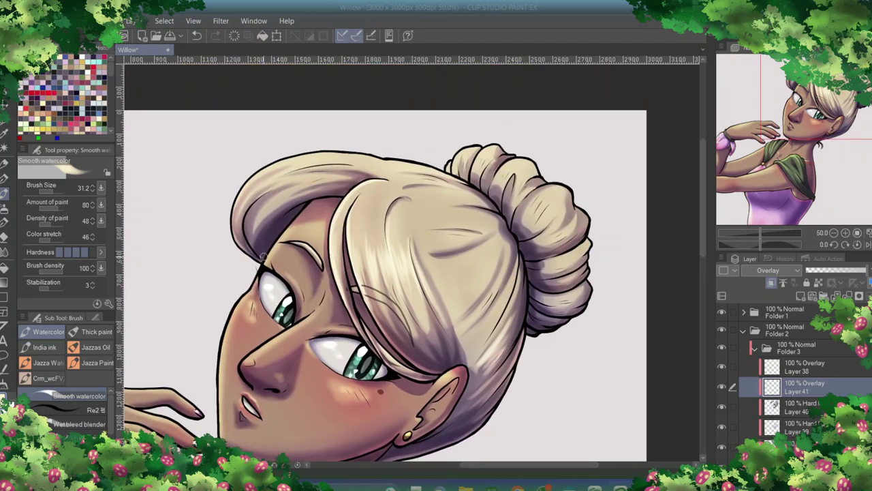
drag(263, 255, 321, 245)
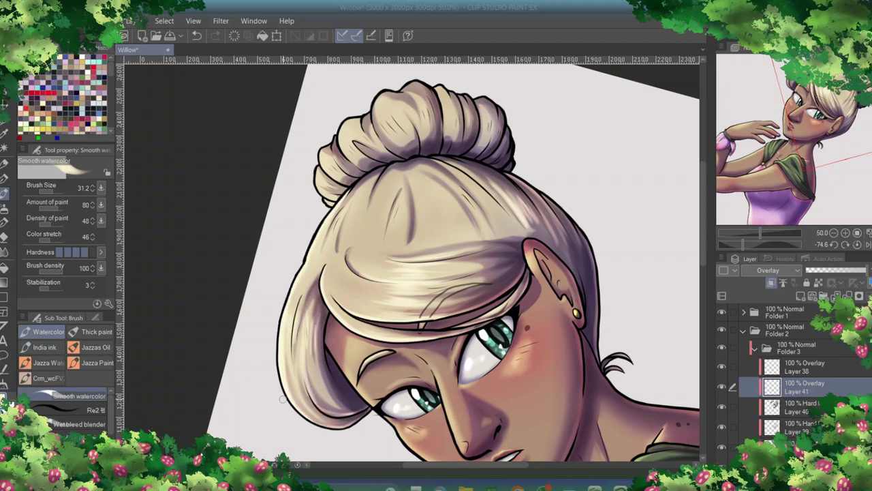
mouse_move(284, 399)
mouse_down()
mouse_move(344, 220)
mouse_move(409, 198)
mouse_move(478, 237)
mouse_move(448, 203)
mouse_move(486, 198)
mouse_move(517, 232)
mouse_up()
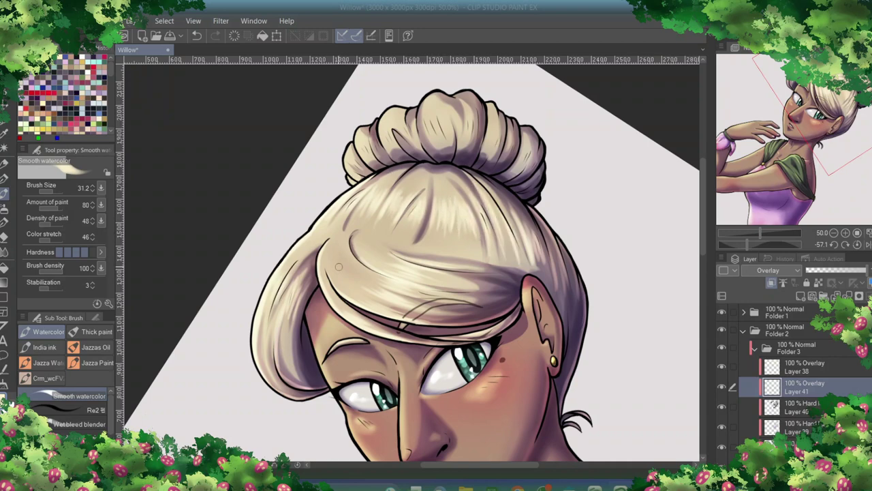
key(ctrl+@)
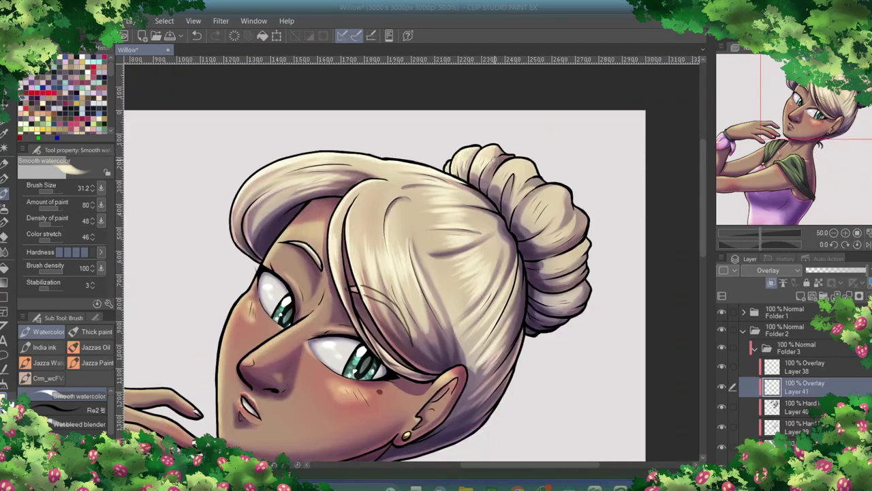
- Paint highlights on each coil of the bun, and strengthen the highlight strands on the bangs and crown
mouse_move(493, 159)
mouse_down()
mouse_move(494, 193)
mouse_move(510, 171)
mouse_move(548, 201)
mouse_move(568, 231)
mouse_move(583, 213)
mouse_up()
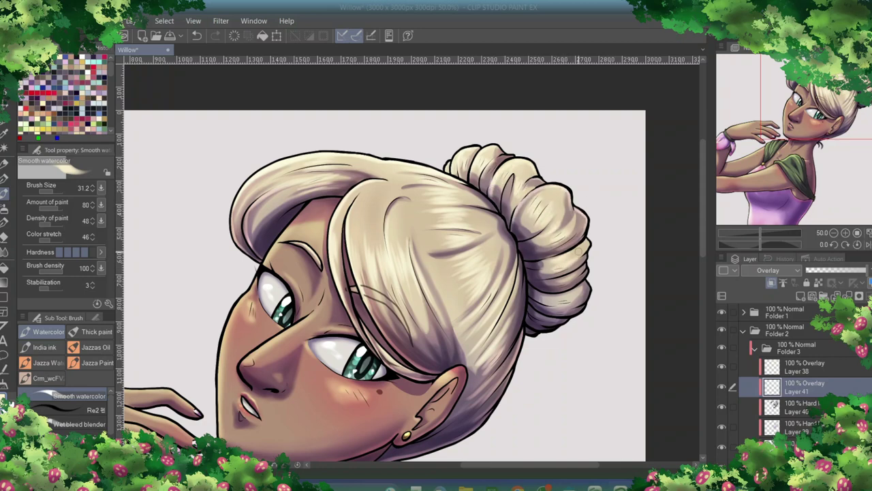
mouse_move(588, 284)
mouse_down()
mouse_move(576, 306)
mouse_move(582, 281)
mouse_up()
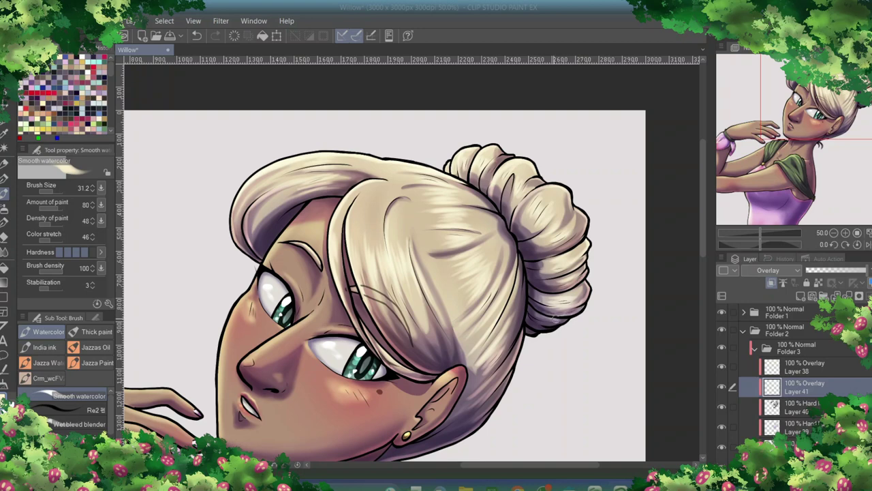
mouse_move(553, 317)
mouse_down()
mouse_move(522, 276)
mouse_move(503, 230)
mouse_up()
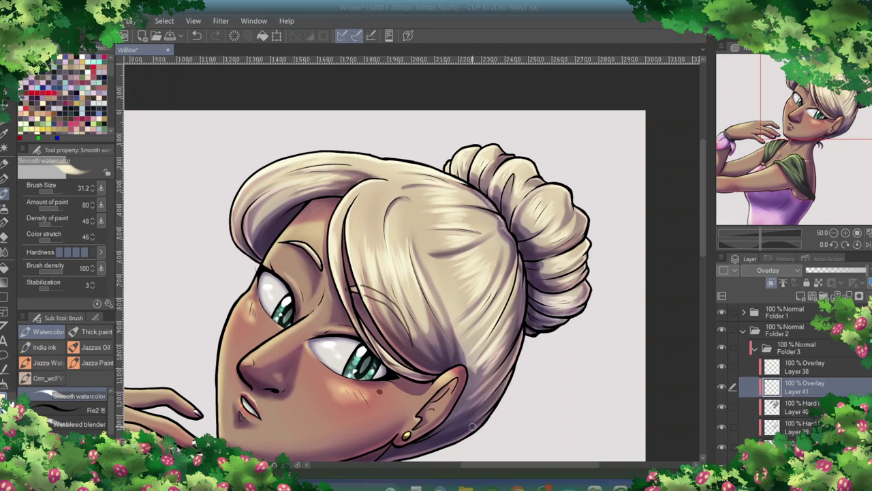
mouse_move(374, 239)
mouse_down()
mouse_move(403, 291)
mouse_move(339, 279)
mouse_move(266, 201)
mouse_move(290, 172)
mouse_move(416, 174)
mouse_move(448, 279)
mouse_up()
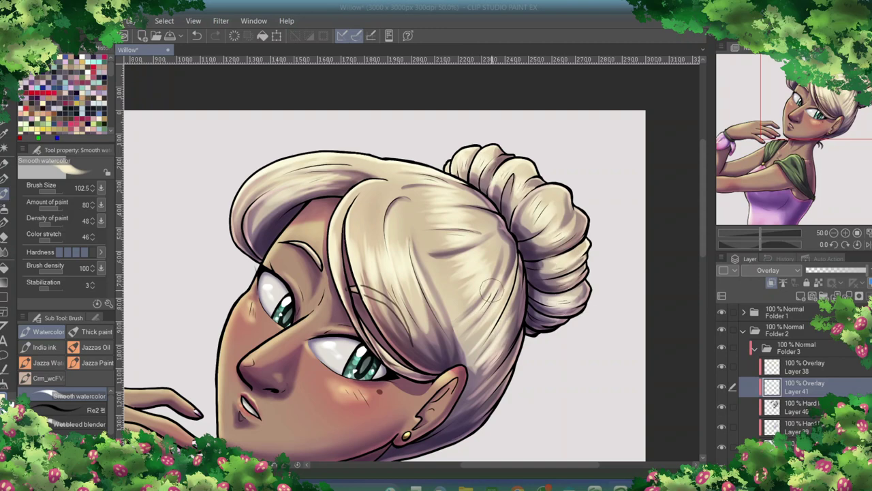
- Add a second Overlay layer and paint finer highlight strands over the bangs and crown at brush size 25.6
click(772, 283)
click(777, 270)
click(755, 146)
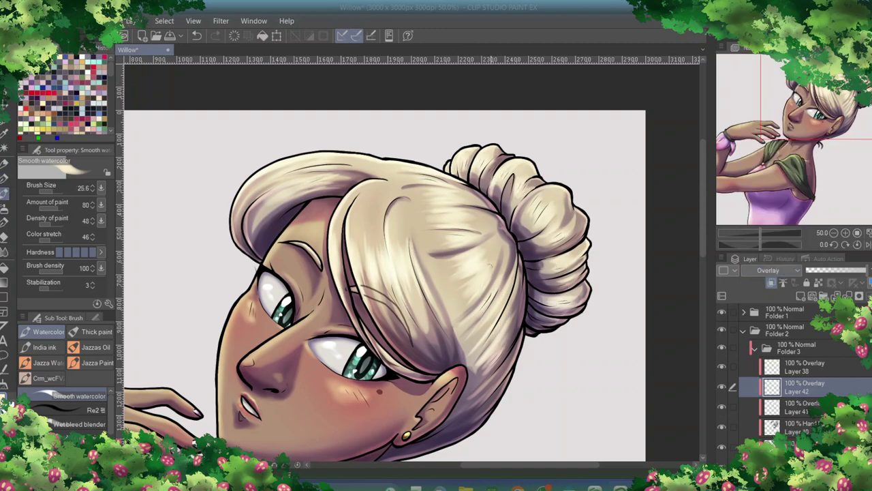
drag(431, 290, 424, 195)
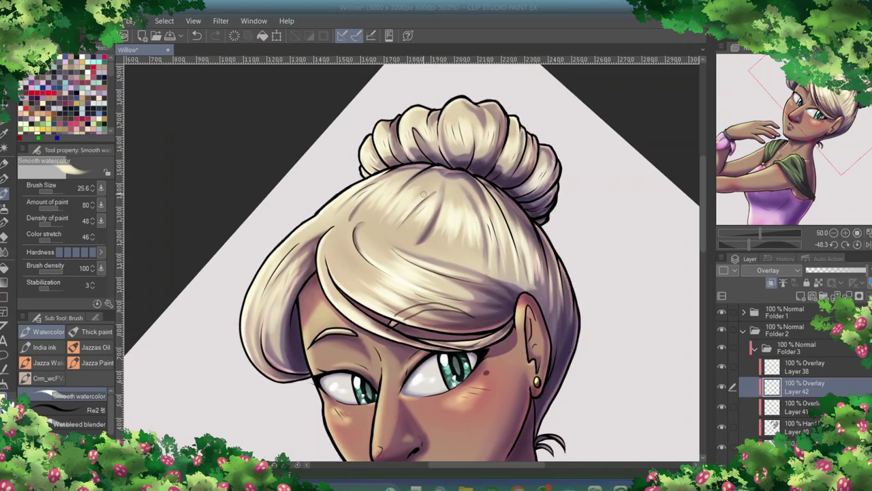
key(ctrl+@)
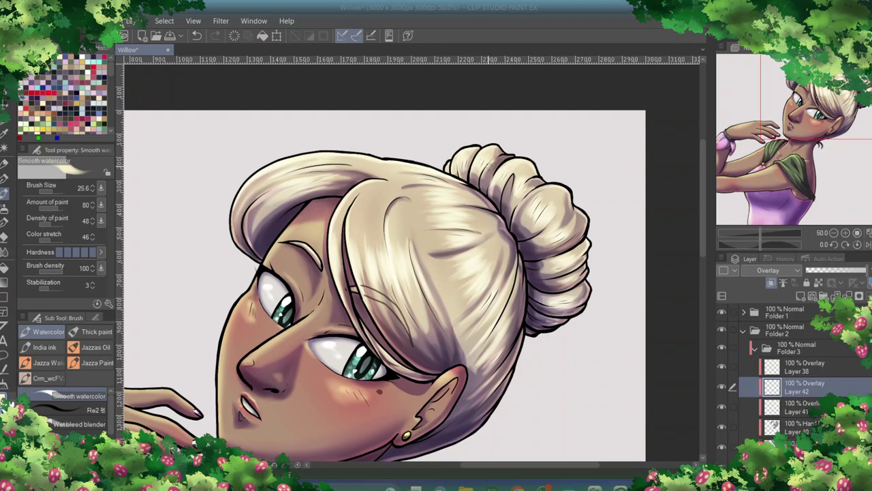
- Open the line art folder, add a new layer at its top, and check which parts each line layer holds
key(p)
click(744, 331)
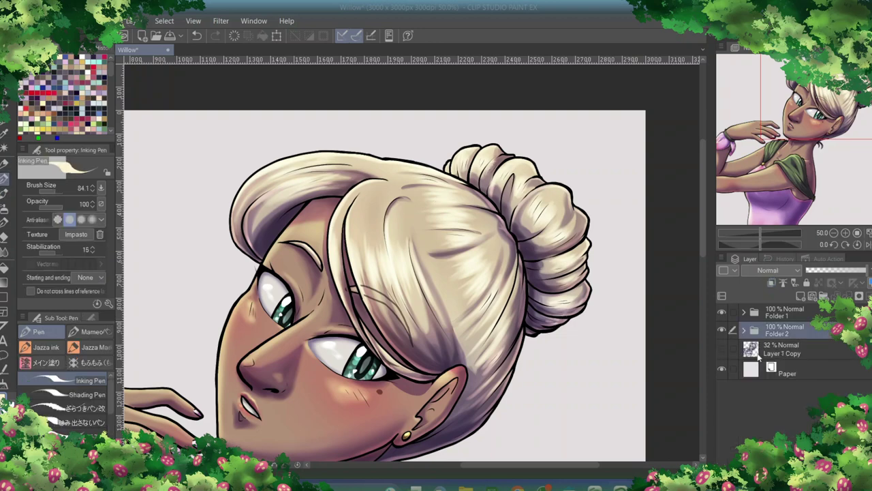
click(745, 331)
click(728, 353)
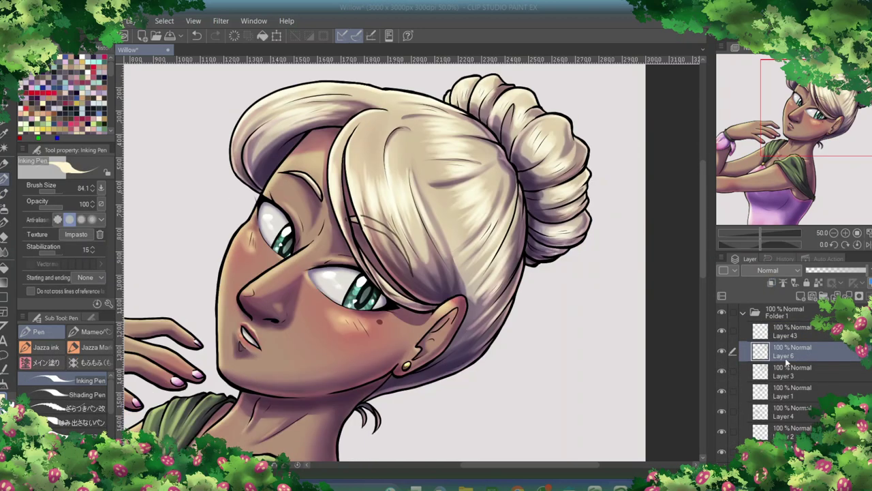
click(723, 373)
click(723, 393)
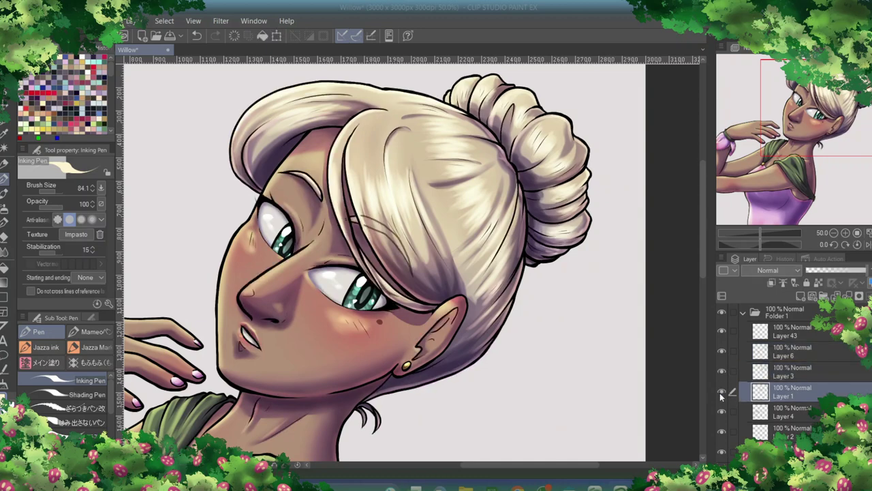
- Lock the transparent pixels of the line art layers and move the new layer above their folder
key(b)
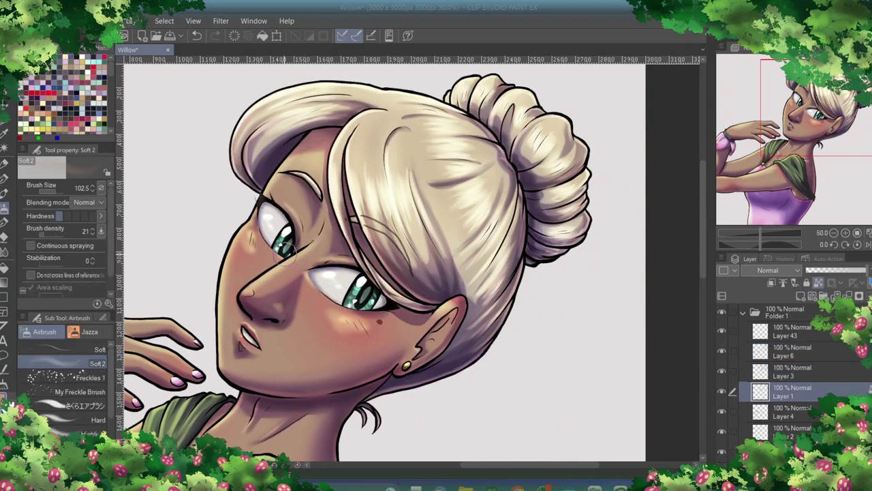
click(380, 322)
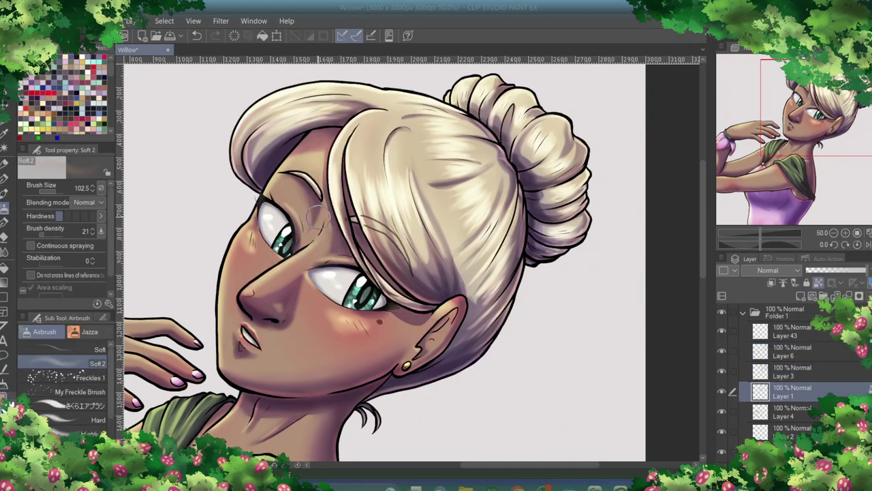
key(ctrl+minus)
drag(784, 331, 784, 312)
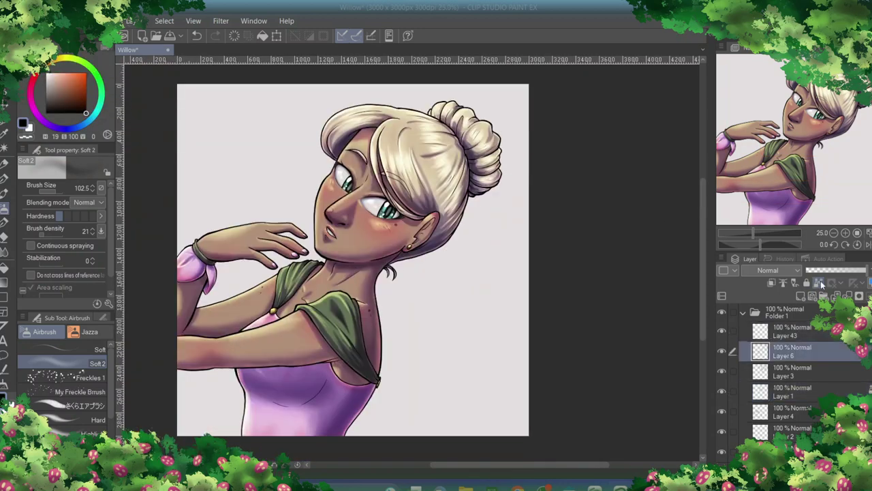
- Fill the locked line art layers with dark brown over the full canvas, and set their folder to Multiply
key(m)
mouse_move(146, 204)
mouse_down()
mouse_move(164, 470)
mouse_move(156, 179)
mouse_up()
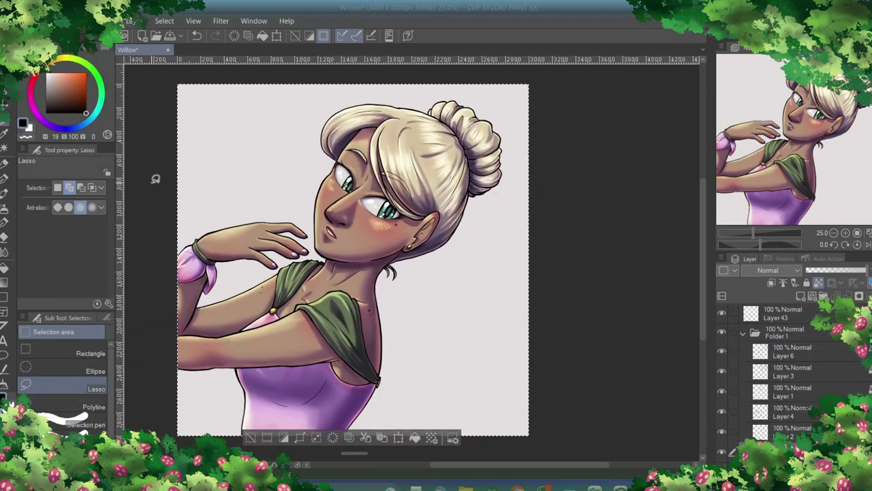
click(414, 439)
key(alt+bracketright)
key(alt+bracketright)
key(alt+bracketright)
key(alt+bracketright)
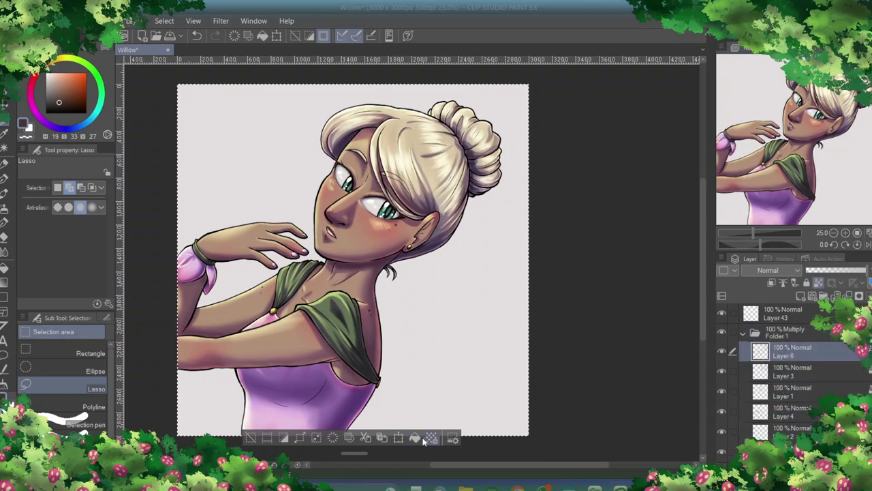
key(ctrl+d)
- Airbrush a tan skin tone sampled from the face onto the facial outlines with Soft 2 at size 102.5
key(alt+bracketleft)
key(alt+bracketleft)
key(alt+bracketleft)
key(alt+bracketright)
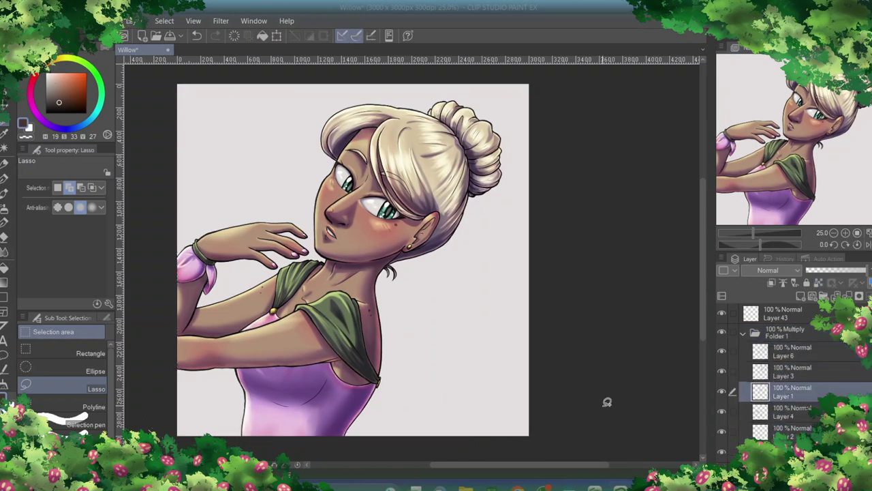
scroll(608, 399, up, 3)
key(b)
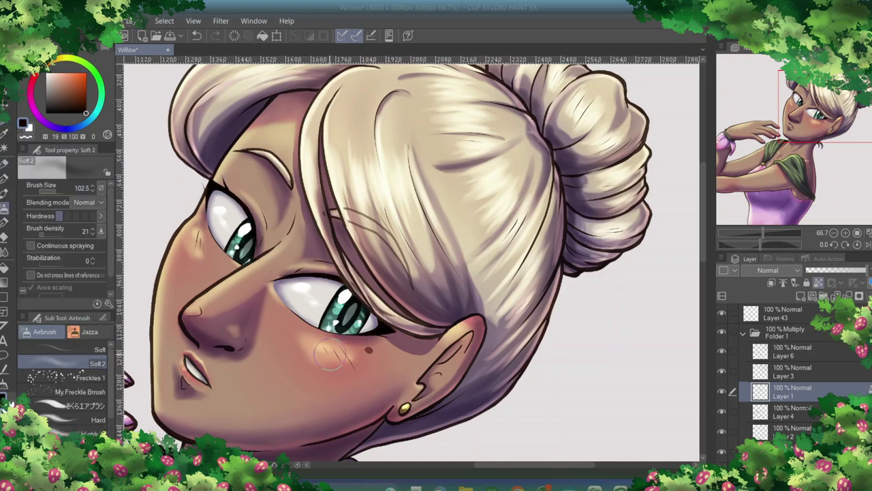
key(p)
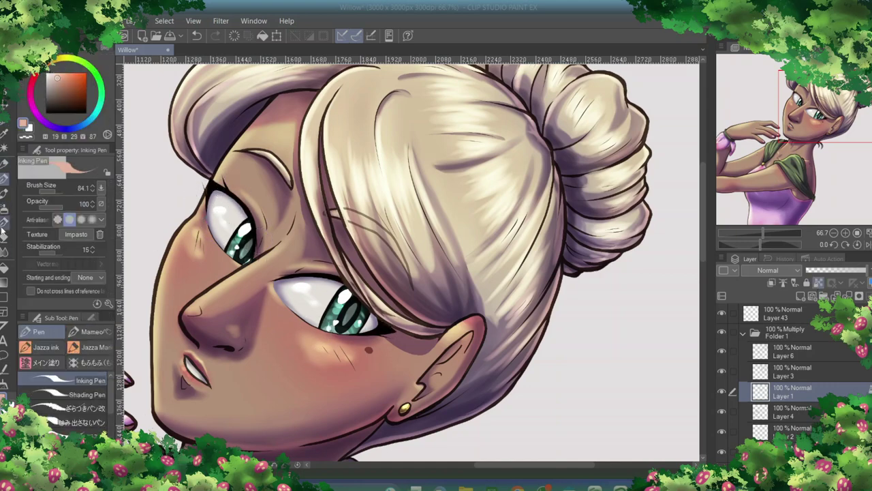
key(b)
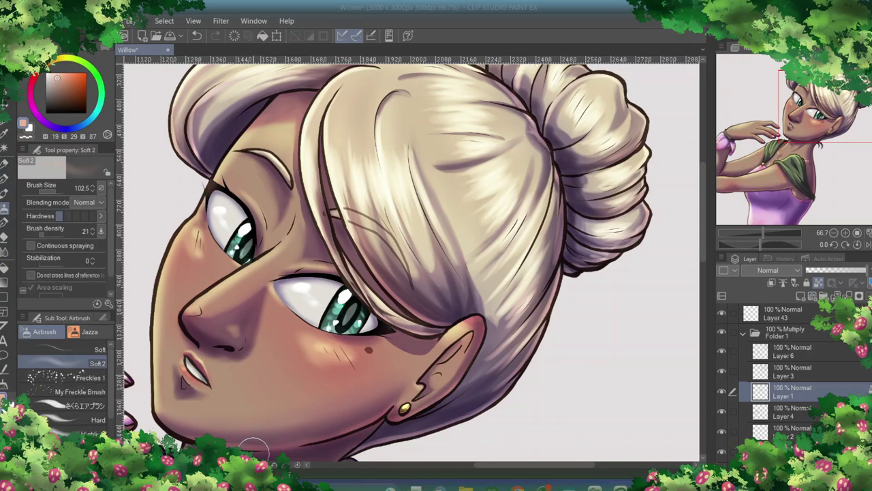
right_click(196, 365)
right_click(198, 302)
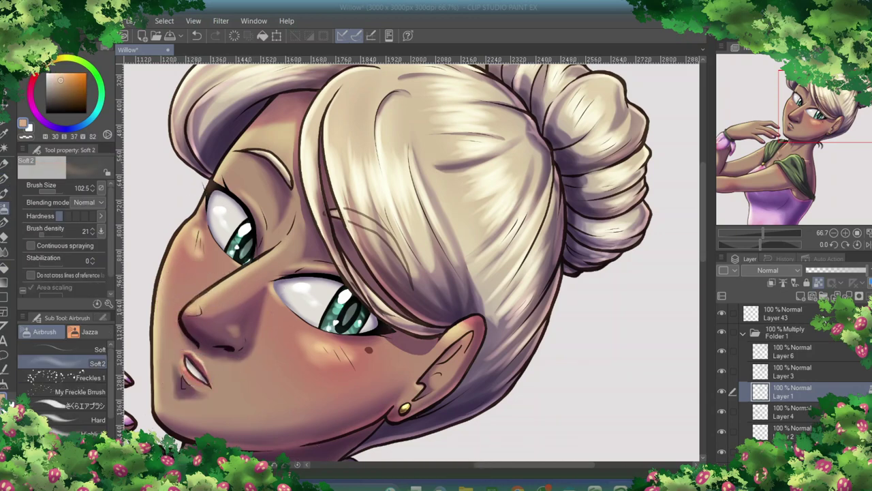
drag(170, 300, 195, 337)
- Soften the outlines of the raised hand and both arms with the tan airbrush on their respective line layers
click(791, 412)
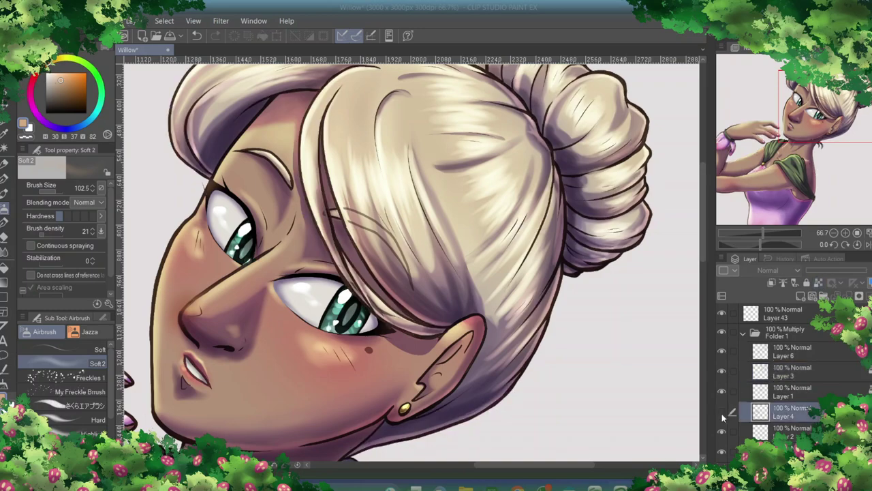
click(791, 351)
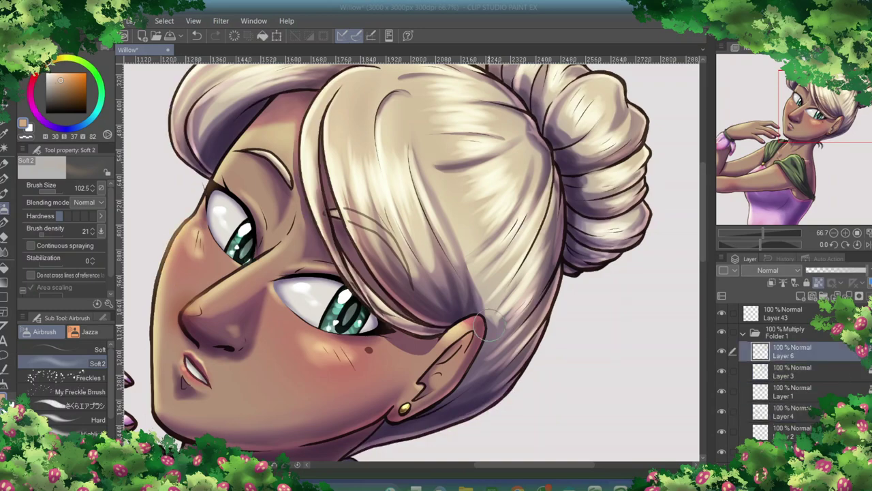
scroll(489, 322, down, 5)
scroll(489, 321, left, 5)
ctrl+click(327, 215)
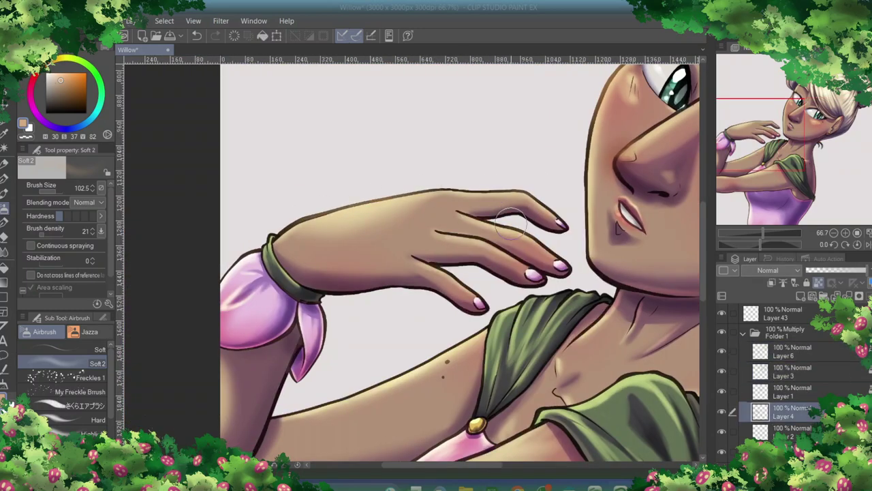
scroll(494, 296, down, 3)
ctrl+click(423, 267)
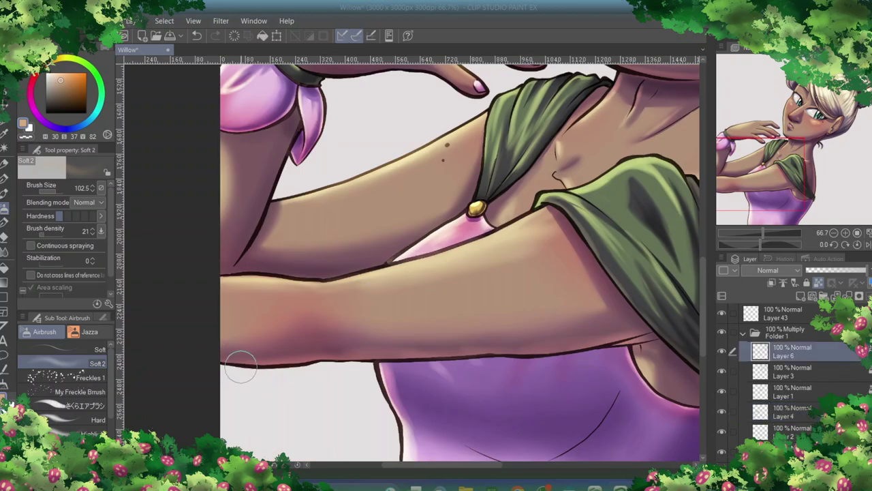
key(ctrl+0)
key(alt+bracketright)
key(alt+bracketleft)
key(alt+bracketleft)
key(alt+bracketleft)
key(alt+bracketleft)
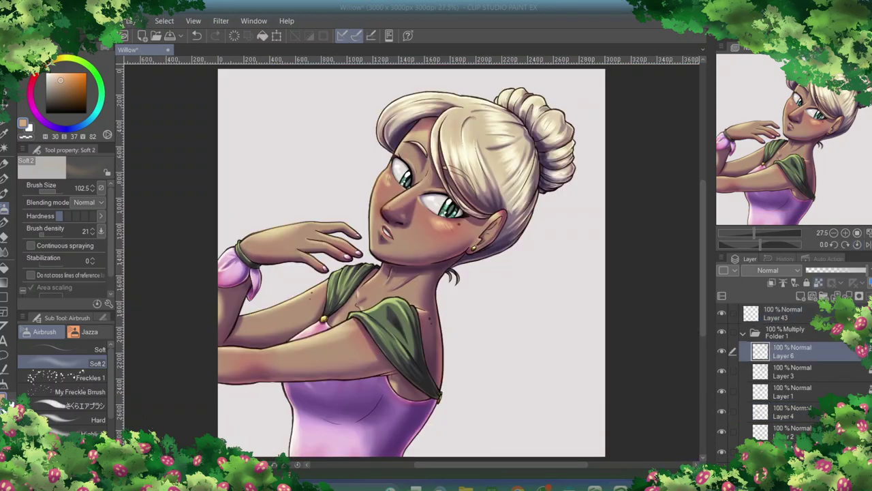
- Draw thin pale blonde flyaway strands over the hair on Layer 43 with the Inking Pen at size 11.6
right_click(400, 101)
key(p)
key(ctrl+plus)
key(ctrl+plus)
key(ctrl+plus)
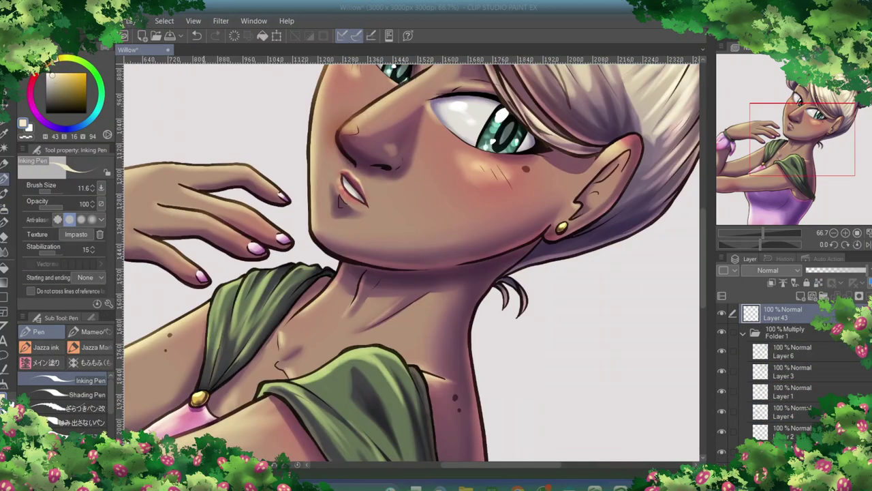
scroll(488, 146, up, 4)
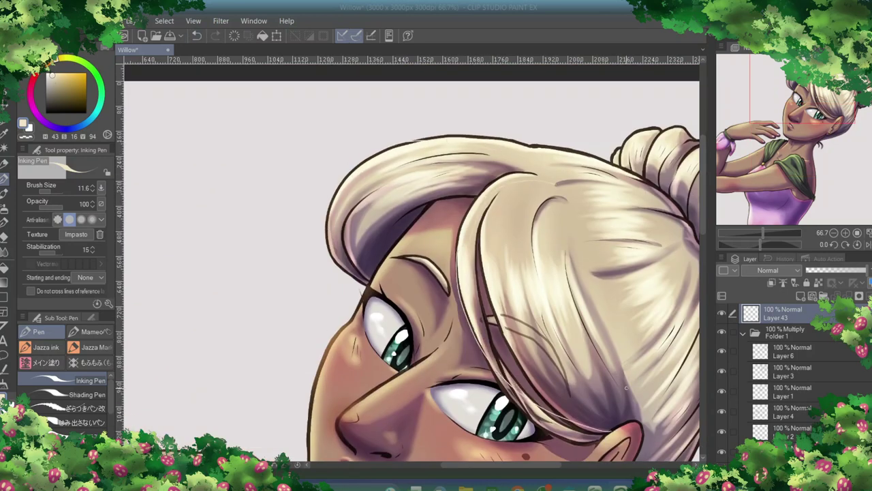
drag(613, 424, 422, 424)
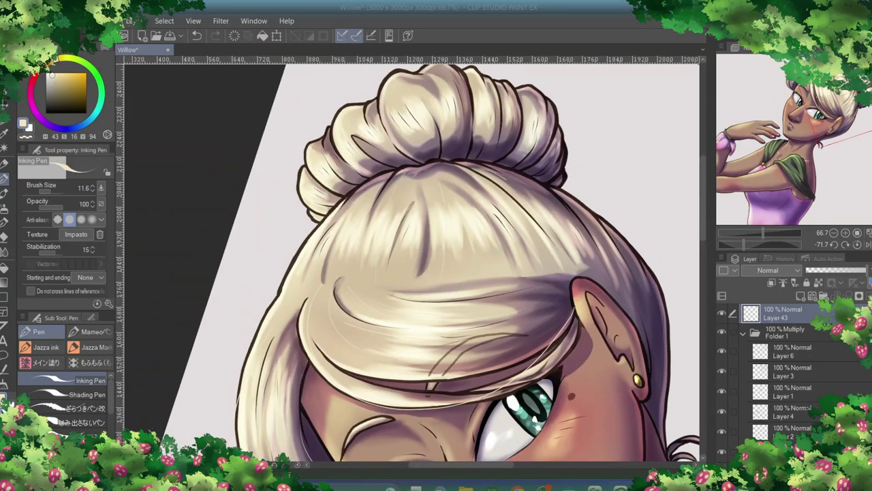
key(ctrl+shift+0)
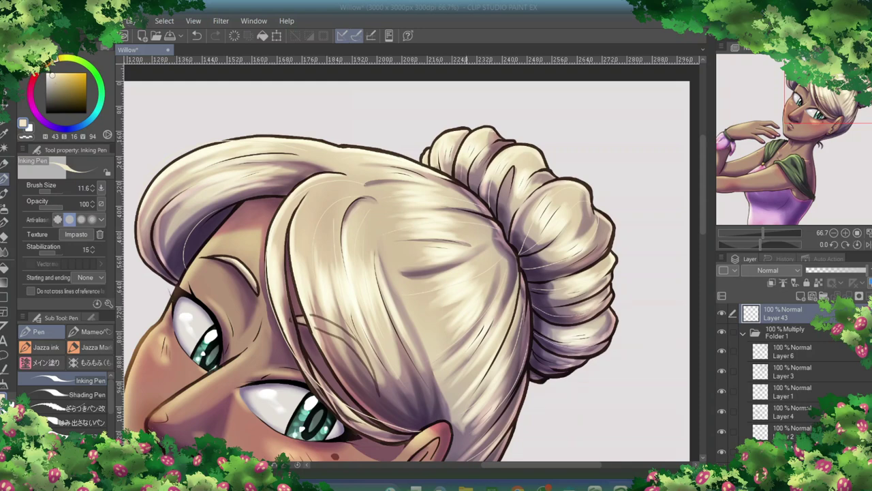
key(e)
key(ctrl+0)
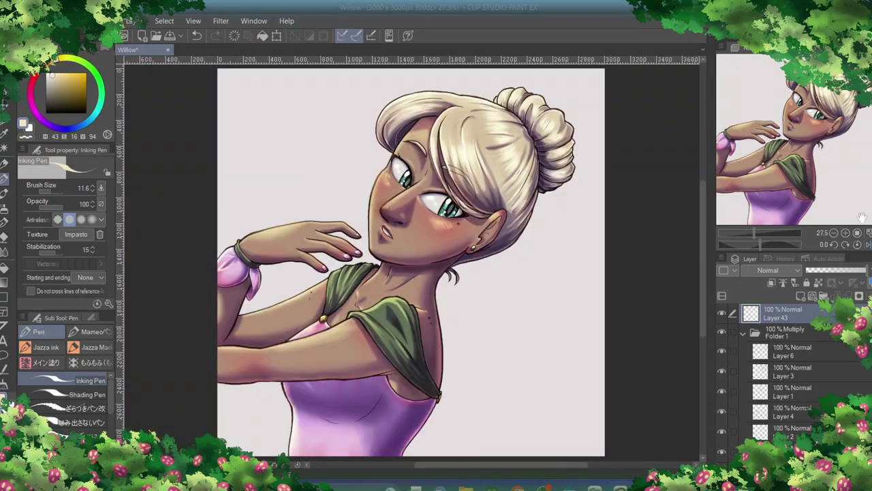
- Add a new layer above the flyaway strands and set its blending mode to Overlay
click(773, 285)
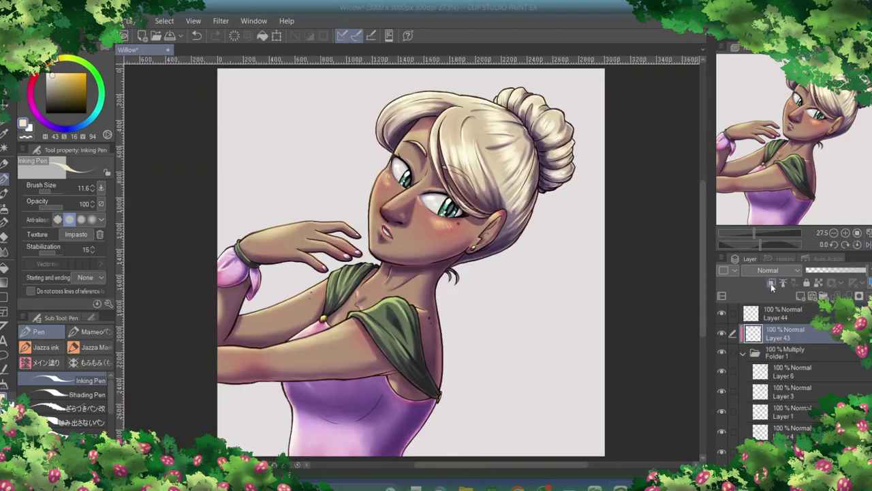
key(ctrl+shift+n)
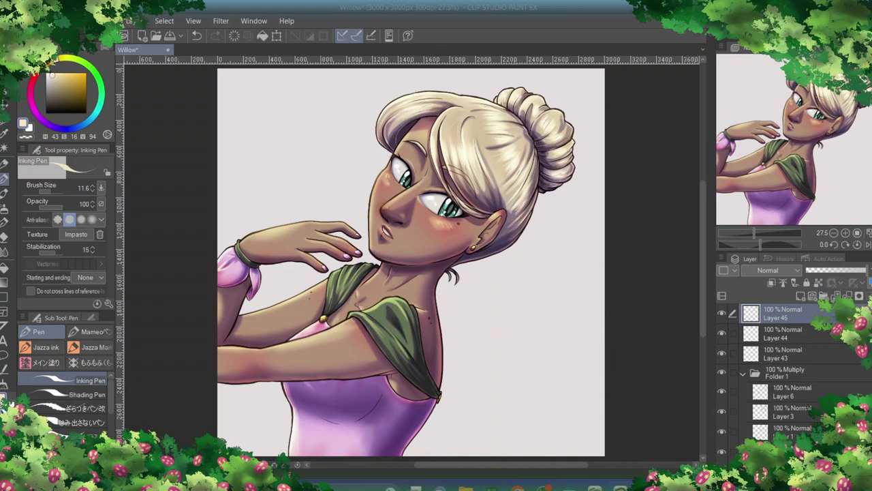
key(ctrl+z)
click(724, 334)
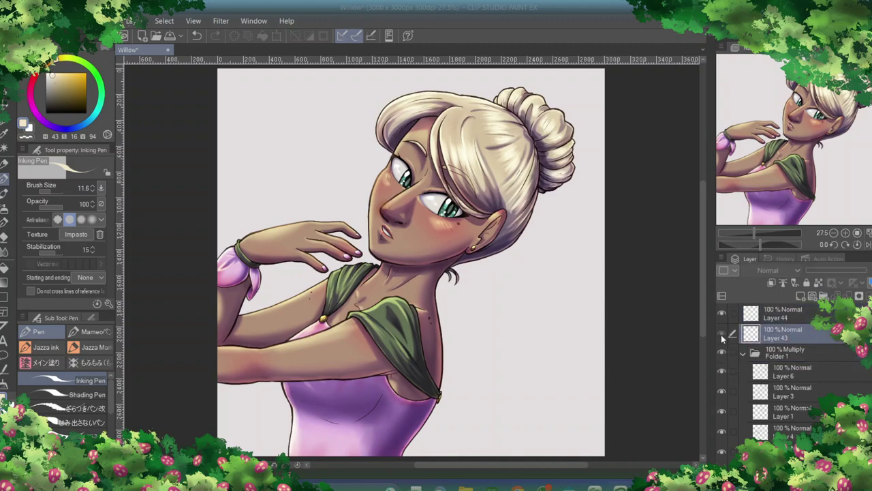
click(784, 314)
click(777, 269)
click(771, 170)
- Apply a circular foreground-to-transparent gradient in pale cream from the canvas's upper-left corner toward the figure on the Overlay layer
click(4, 284)
scroll(315, 137, down, 3)
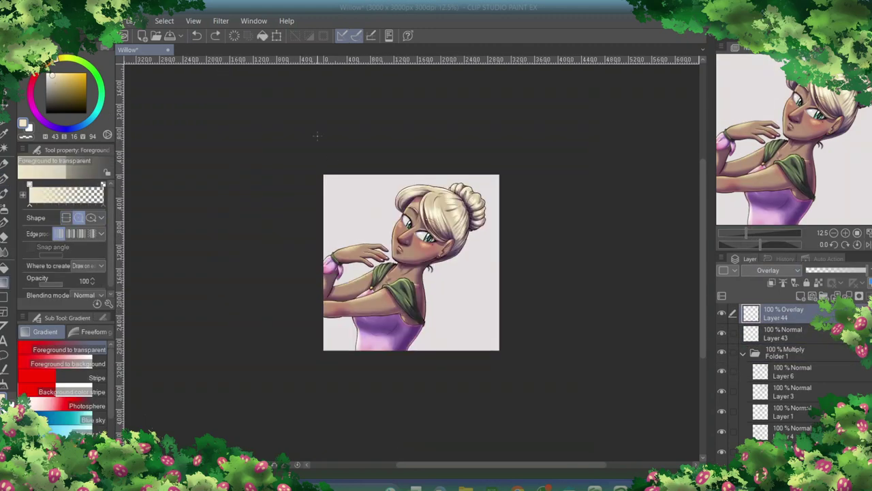
drag(316, 136, 382, 225)
key(ctrl+z)
drag(331, 195, 450, 293)
- Paint broad pale mint strokes behind the figure with the Background Brush at size 499.9
scroll(773, 379, down, 3)
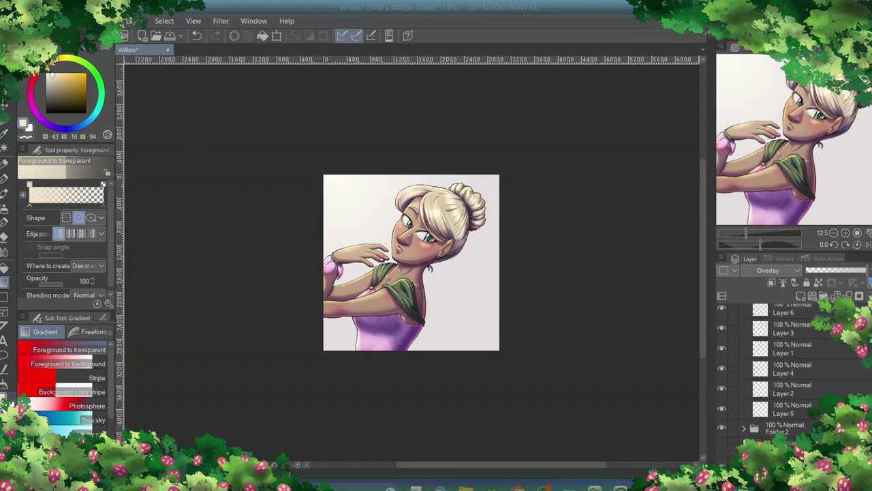
key(b)
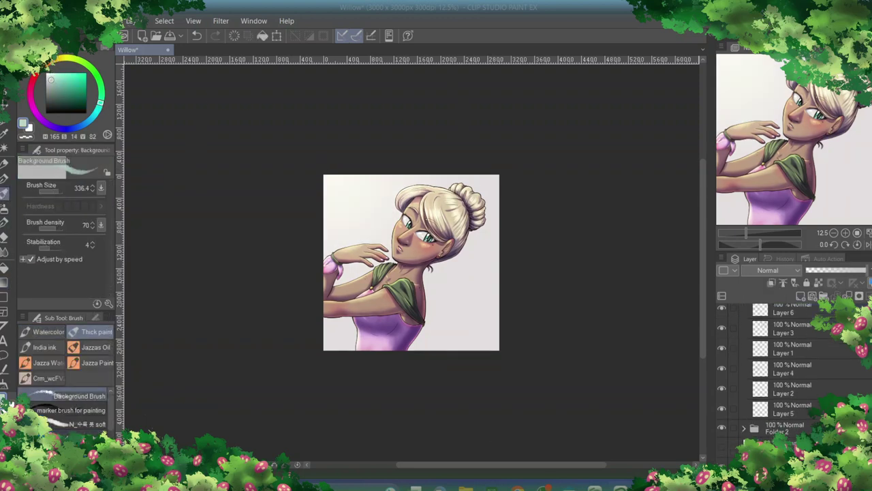
mouse_move(409, 252)
mouse_down()
mouse_move(490, 293)
mouse_move(498, 353)
mouse_up()
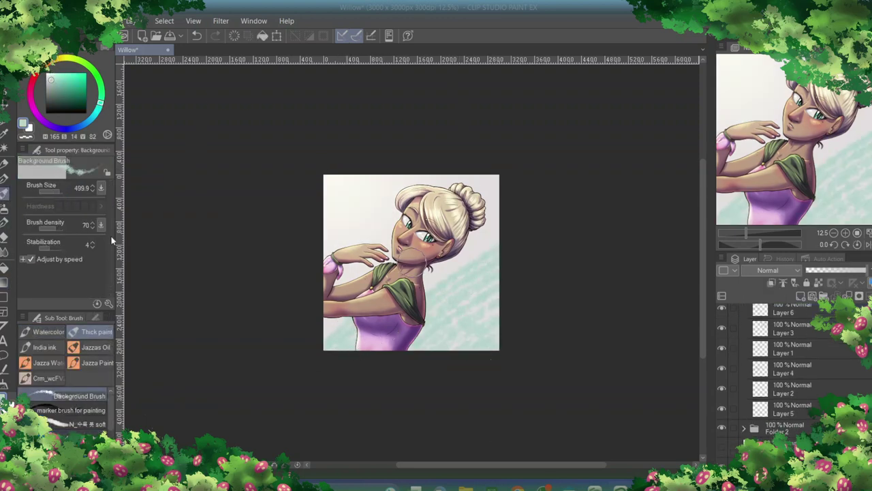
mouse_move(304, 270)
mouse_down()
mouse_move(464, 179)
mouse_move(494, 286)
mouse_up()
mouse_move(300, 320)
mouse_down()
mouse_move(330, 351)
mouse_move(501, 272)
mouse_up()
- Paint darker muted teal strokes across the background, mainly behind the figure's back and toward the lower right corner
click(93, 119)
click(56, 93)
mouse_move(323, 178)
mouse_down()
mouse_move(510, 273)
mouse_move(352, 407)
mouse_up()
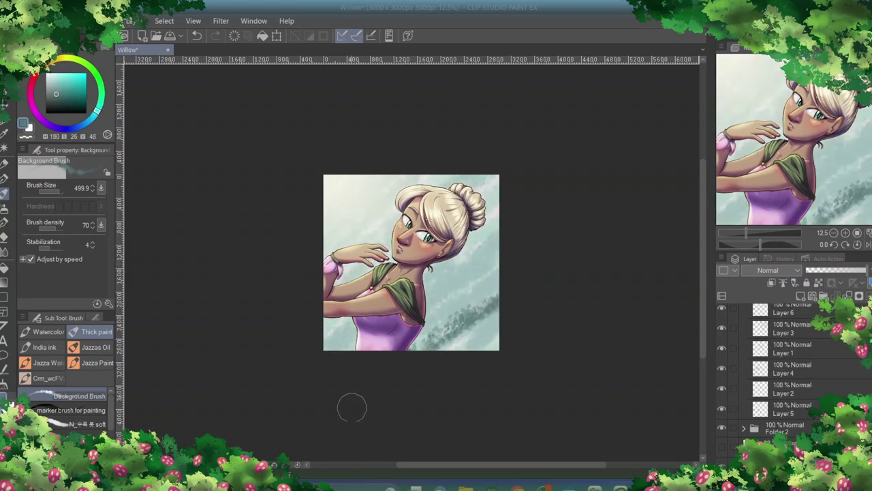
drag(498, 293, 426, 349)
drag(328, 320, 502, 182)
drag(354, 177, 497, 347)
mouse_move(327, 347)
mouse_down()
mouse_move(370, 179)
mouse_move(503, 312)
mouse_up()
drag(382, 354, 502, 259)
- Lighten the background with pale mint strokes at brush size 905.6, and blend in soft pink patches
click(101, 97)
click(55, 75)
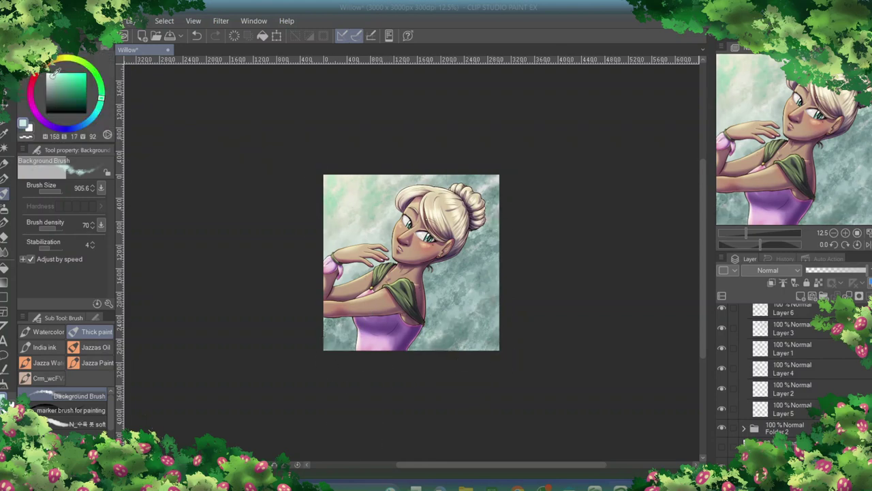
drag(328, 179, 484, 320)
drag(409, 164, 498, 331)
right_click(389, 344)
mouse_move(327, 320)
mouse_down()
mouse_move(348, 348)
mouse_move(317, 201)
mouse_move(511, 224)
mouse_move(511, 292)
mouse_up()
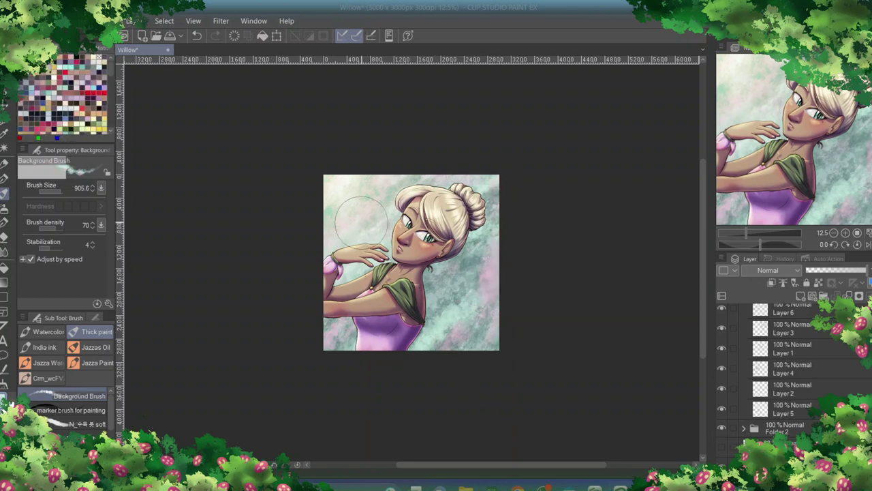
- Add purple and mauve patches around the figure in the background, and sample the pale blonde from the hair
drag(484, 252, 477, 341)
drag(447, 300, 419, 331)
drag(481, 238, 453, 313)
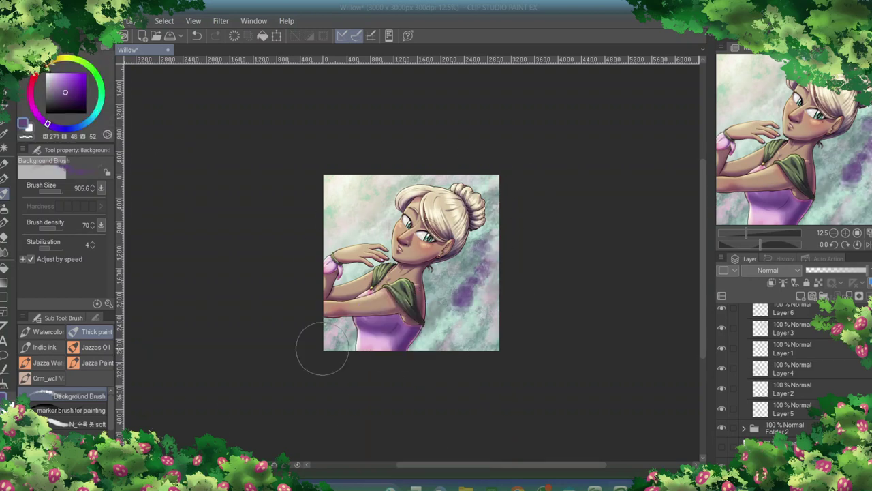
drag(328, 334, 382, 194)
right_click(450, 205)
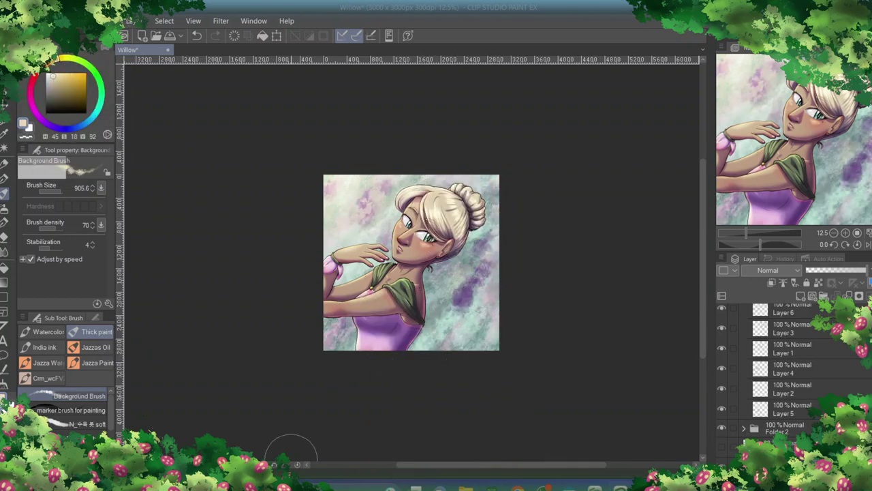
- Collapse Folder 1 and place it together with Folder 2 inside Folder 10
scroll(763, 430, up, 1)
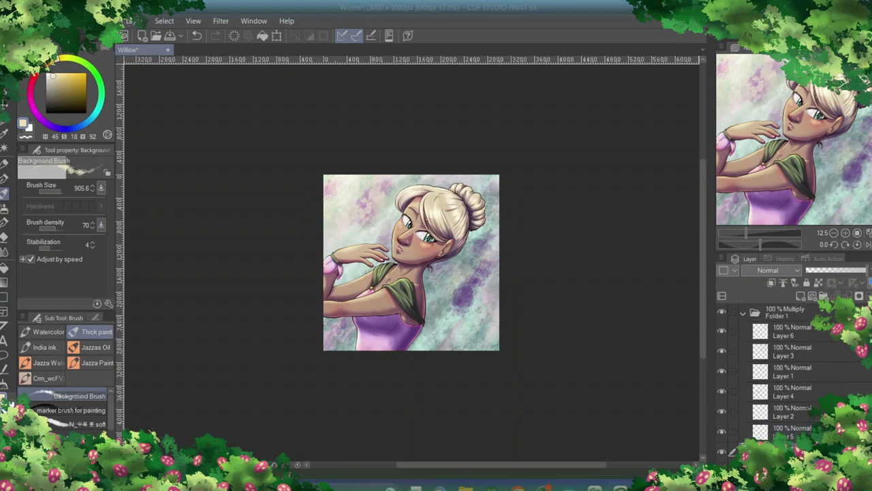
click(743, 313)
scroll(810, 409, up, 3)
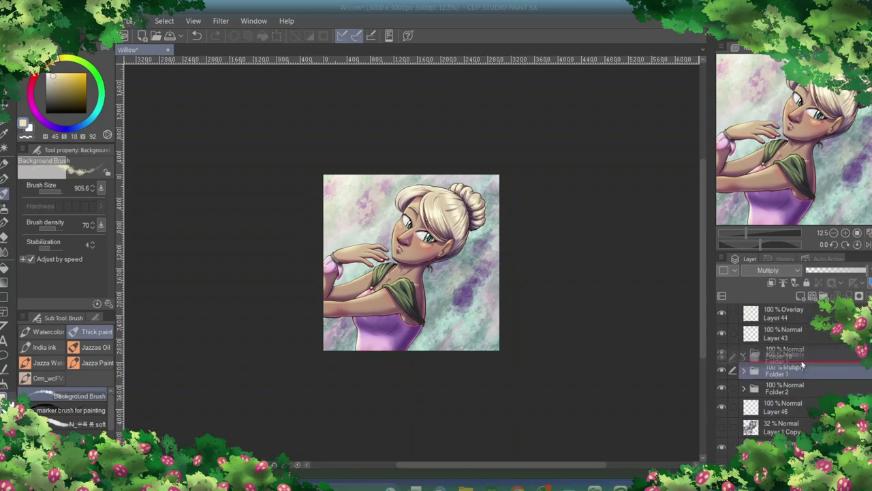
- Select the figure from Folder 10's contents, expand the selection, and fill it with white on Layer 46 beneath the figure
right_click(784, 352)
click(697, 210)
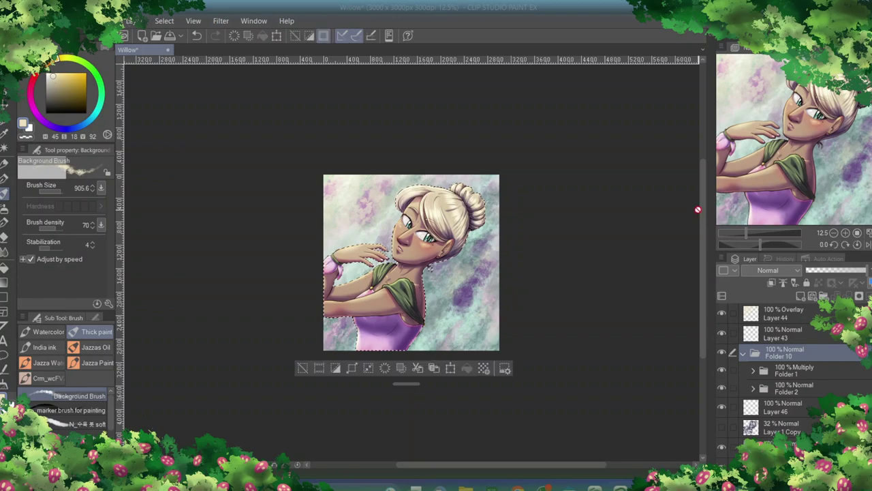
click(352, 368)
click(436, 267)
click(784, 407)
key(ctrl+plus)
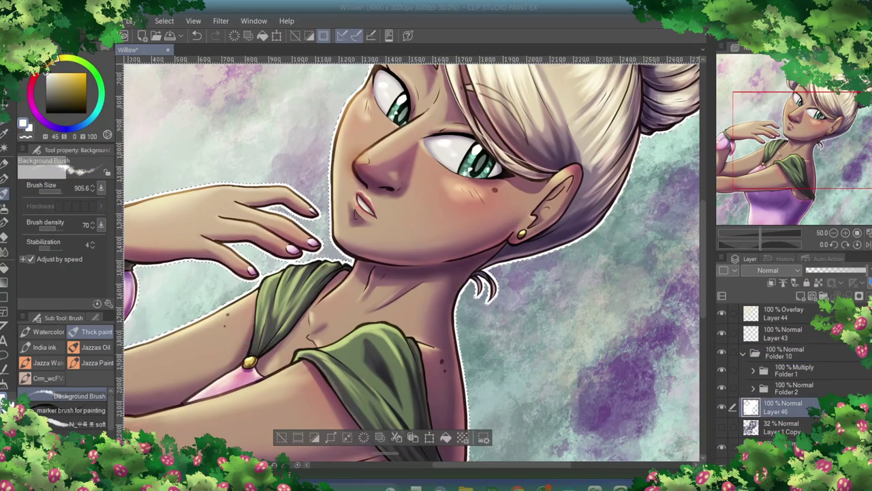
- Try black and sampled brown as the fill behind the figure on Layer 46, and clear the selection
key(x)
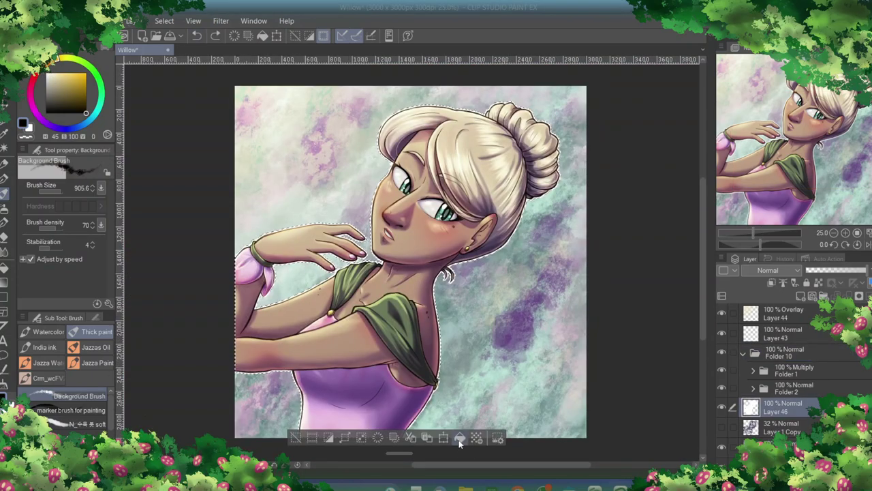
click(460, 437)
right_click(267, 232)
right_click(268, 232)
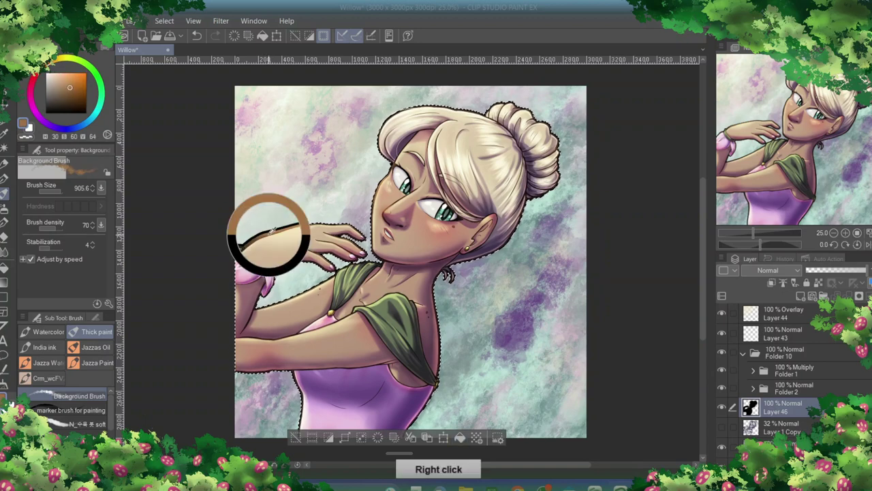
click(460, 437)
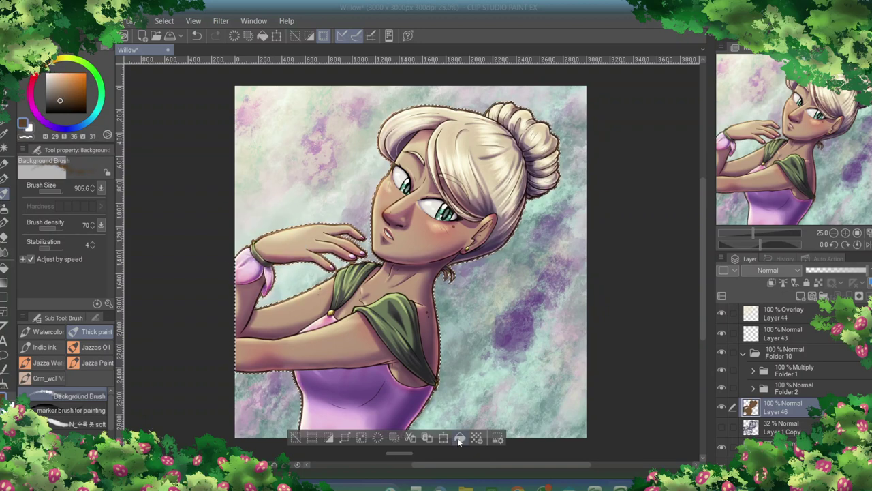
key(ctrl+d)
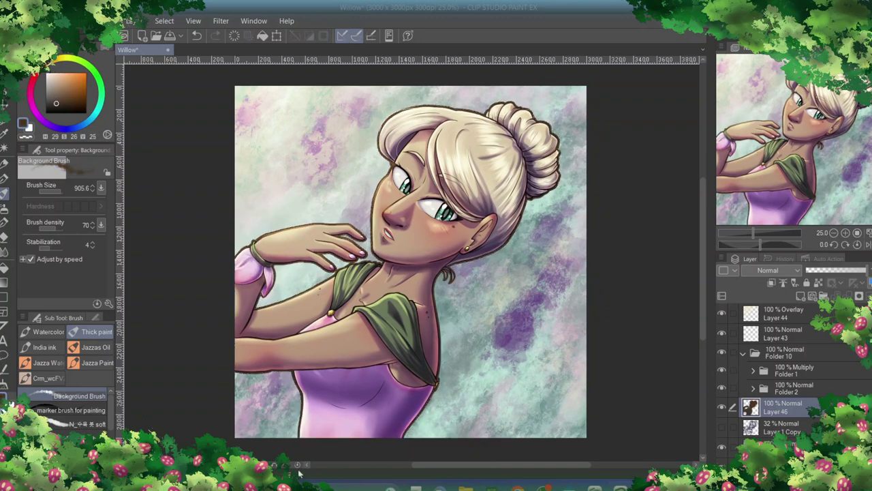
- Set Folder 1's blending mode to Normal and choose the Soft 2 airbrush for its Layer 6
click(753, 370)
click(783, 428)
key(b)
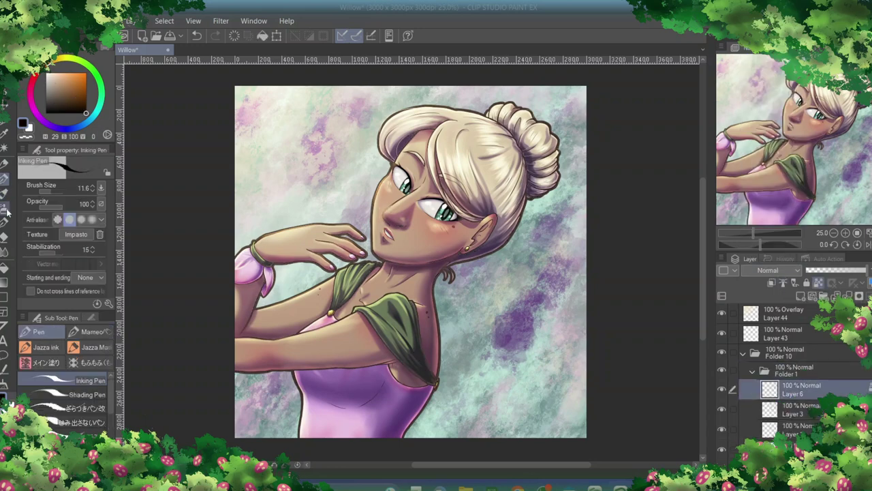
scroll(805, 368, down, 2)
click(797, 343)
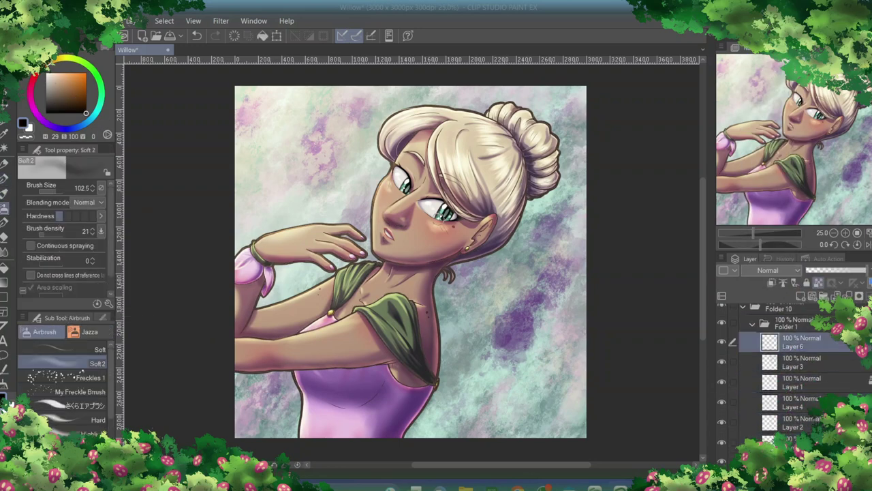
- Select the canvas area and fill each line-art layer in Folder 1, as well as Layer 46, with black
key(m)
key(ctrl+shift+d)
key(alt+bracketleft)
key(alt+bracketleft)
key(alt+bracketleft)
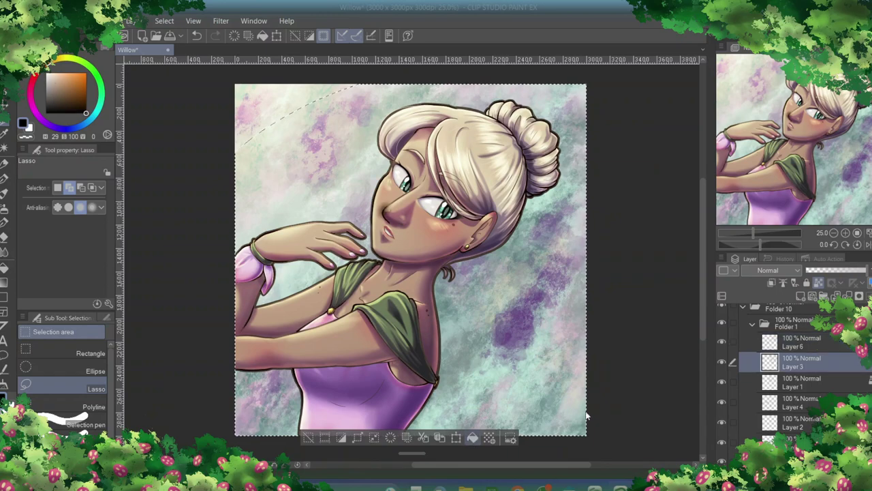
key(alt+bracketleft)
key(alt+bracketleft)
key(alt+bracketleft)
key(alt+bracketleft)
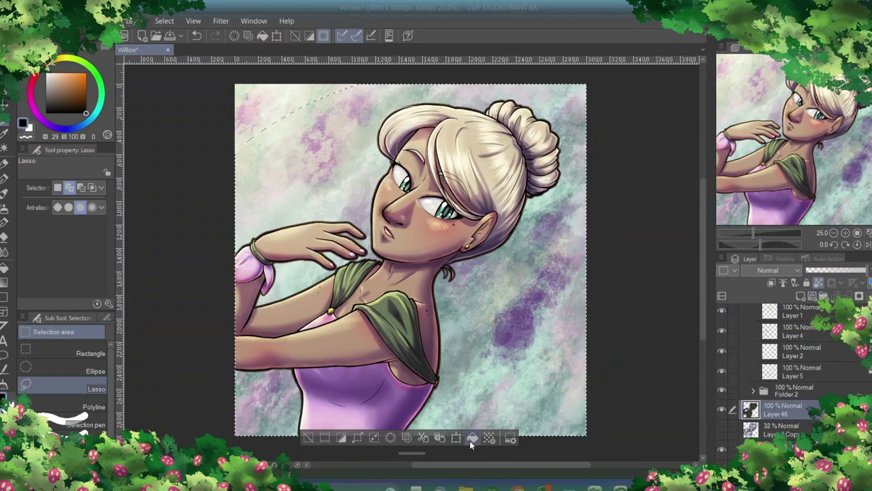
key(ctrl+d)
- Airbrush the nose outline on Layer 6 with a skin tone sampled near the eyebrow, and tint the lip line muted red on Layer 1
key(ctrl+plus)
key(ctrl+plus)
key(ctrl+plus)
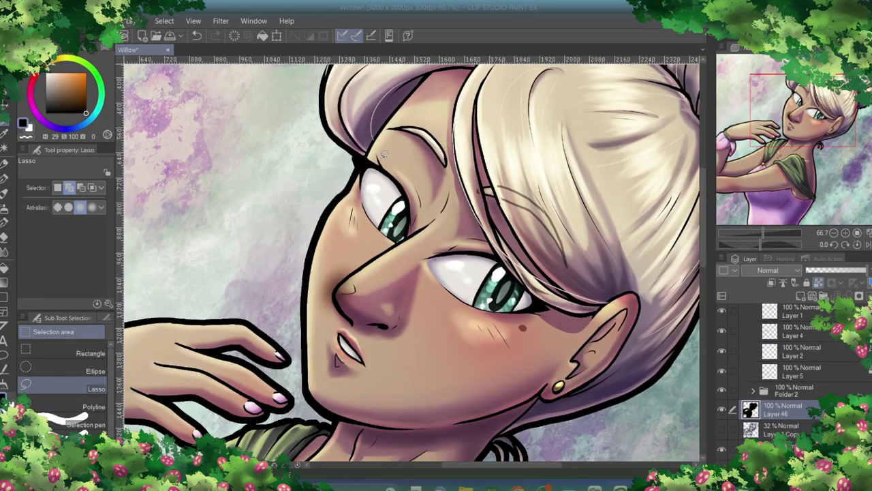
alt+click(428, 155)
key(b)
scroll(791, 381, up, 3)
click(801, 416)
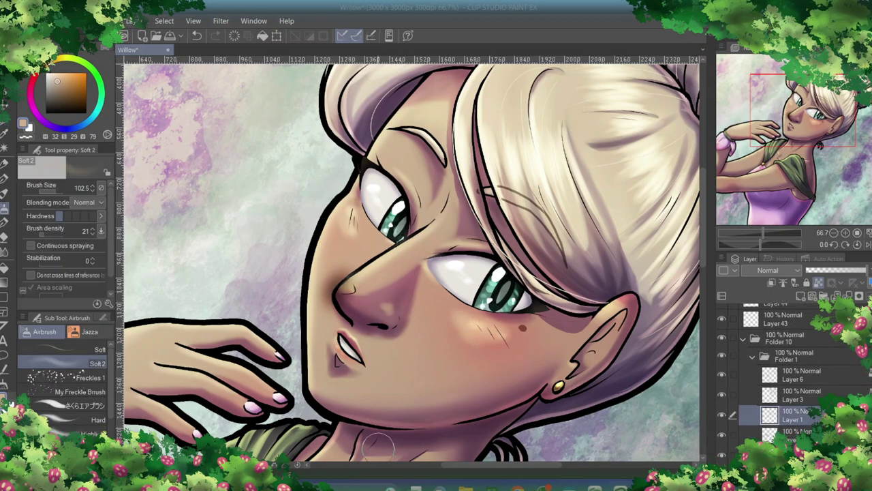
key(alt+bracketright)
key(alt+bracketright)
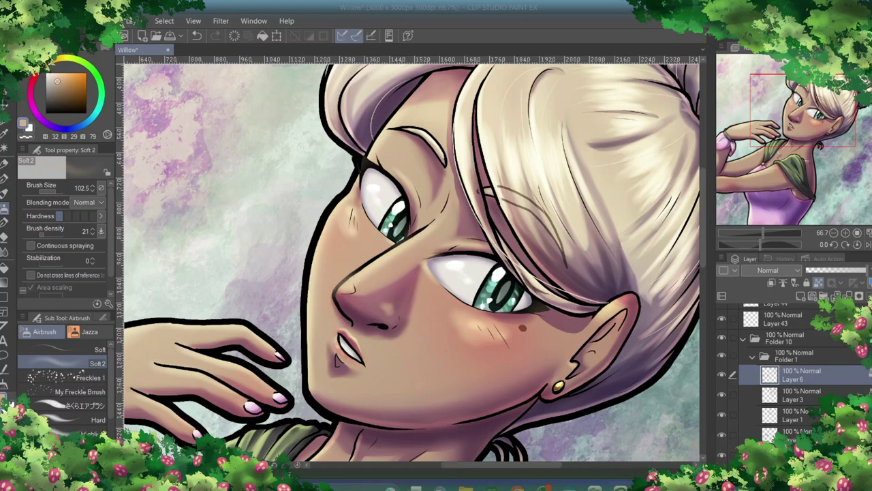
key(alt+bracketleft)
key(alt+bracketleft)
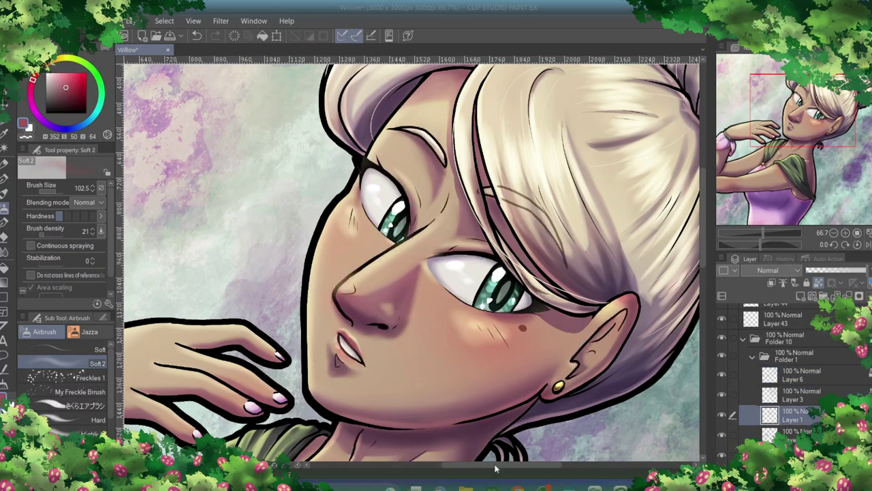
- Airbrush a light skin tone over the upper outline of the hand and the face's outer edge beside the eye
drag(171, 339, 422, 339)
key(alt+bracketright)
key(alt+bracketright)
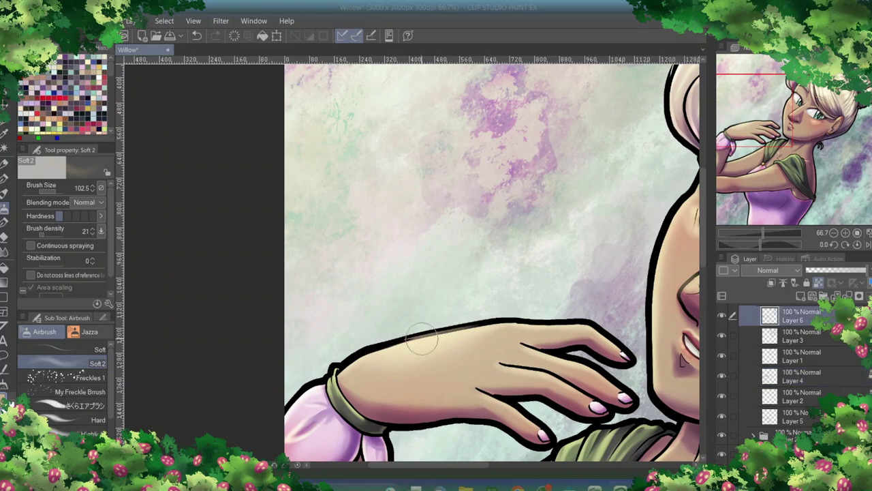
drag(651, 227, 422, 227)
key(alt+bracketright)
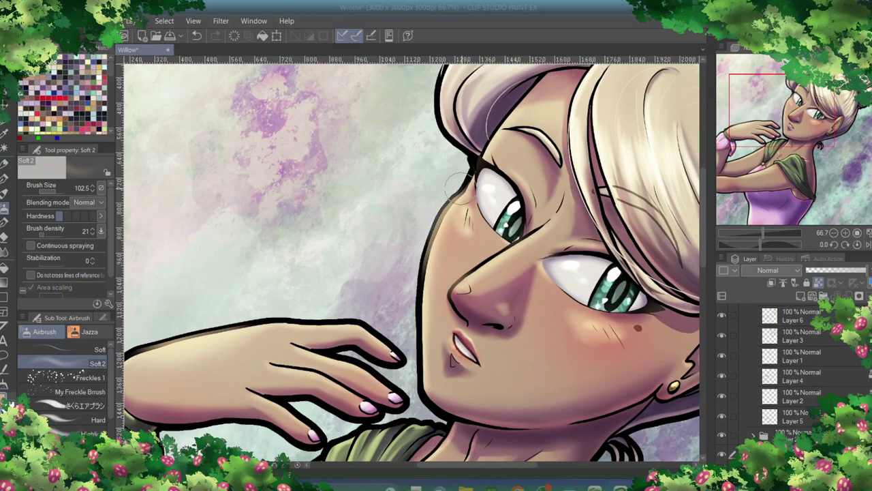
- Lighten the upper outlines of the hand and forearm on Layer 4 with the Soft 2 airbrush
key(alt+bracketleft)
key(alt+bracketleft)
key(alt+bracketleft)
key(alt+bracketleft)
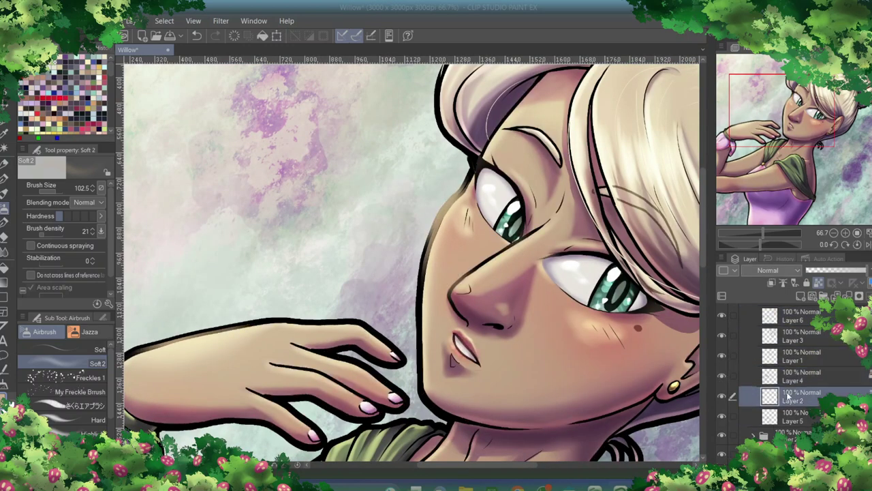
key(ctrl+minus)
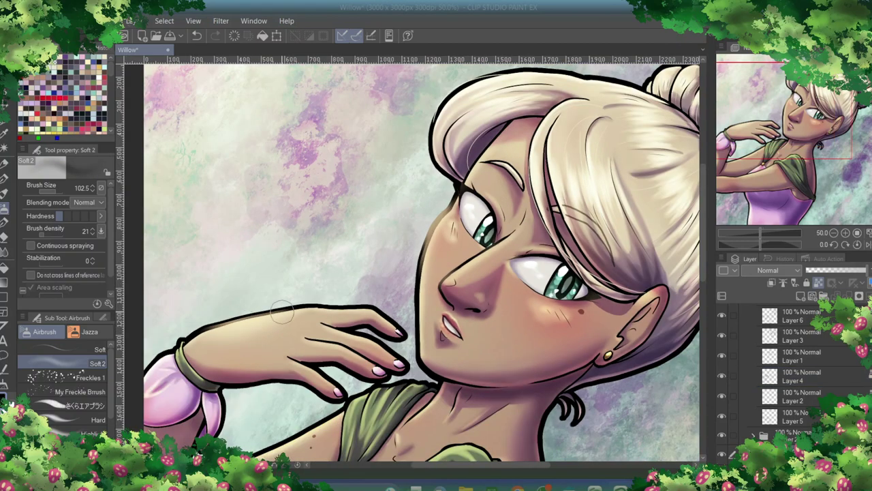
scroll(243, 327, down, 2)
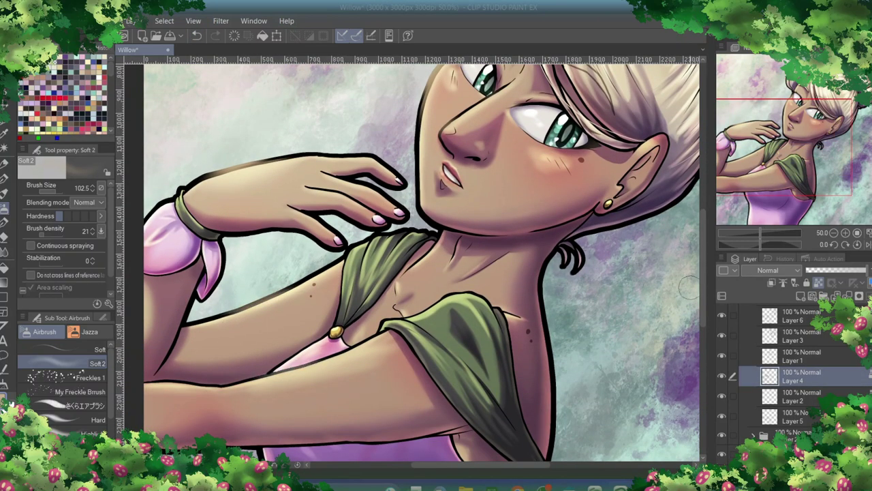
- Lighten the outline along the front sweep of the hair on the upper line-art layers with a pale airbrush
scroll(688, 287, up, 2)
key(alt+bracketright)
key(alt+bracketright)
key(alt+bracketright)
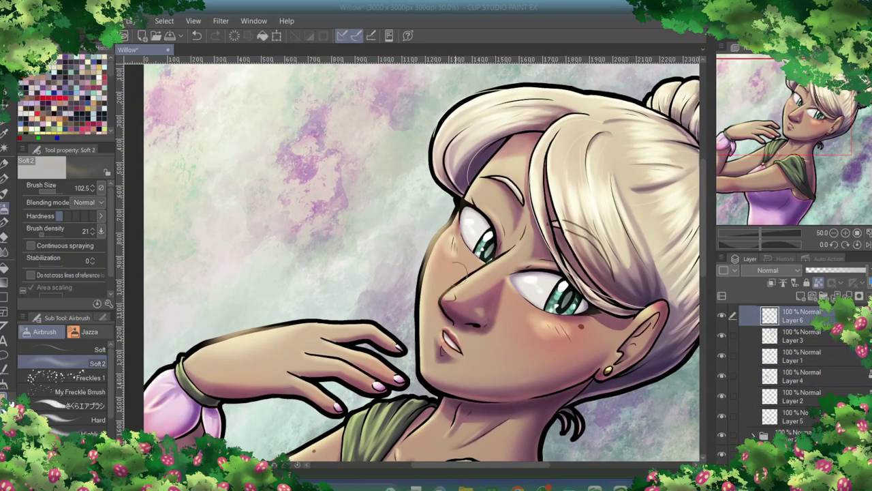
key(ctrl+minus)
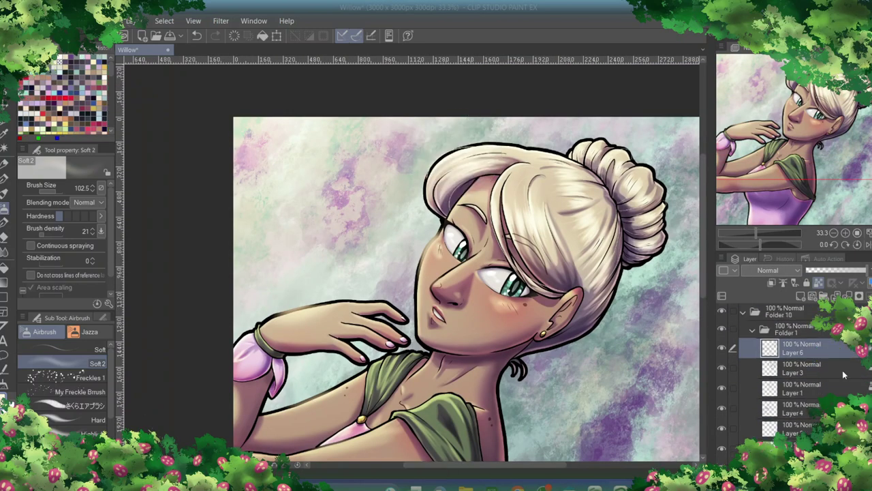
click(813, 366)
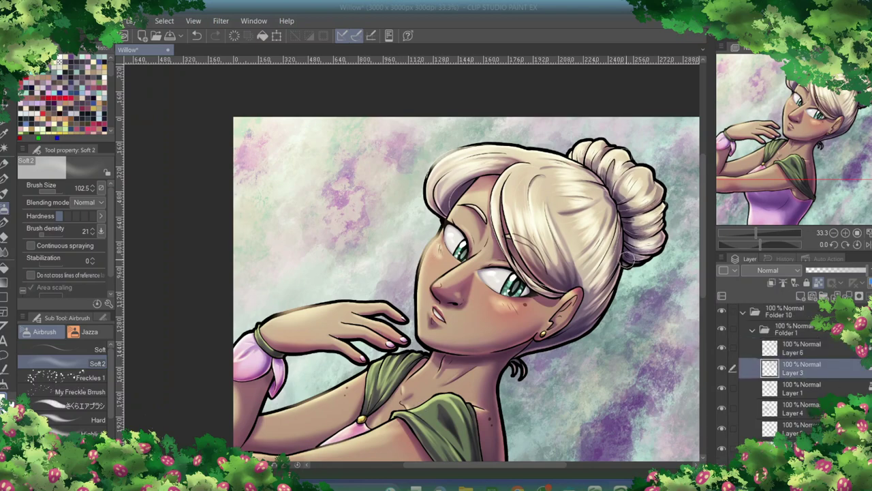
- Retouch the figure's outer outline on Layer 46 with colours sampled from the drawing
scroll(628, 260, down, 3)
scroll(477, 307, up, 1)
right_click(337, 337)
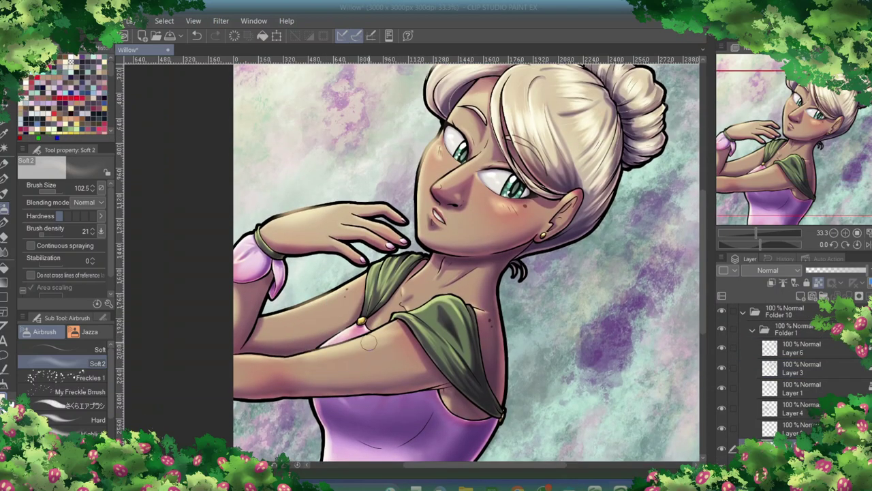
key(ctrl+minus)
right_click(421, 163)
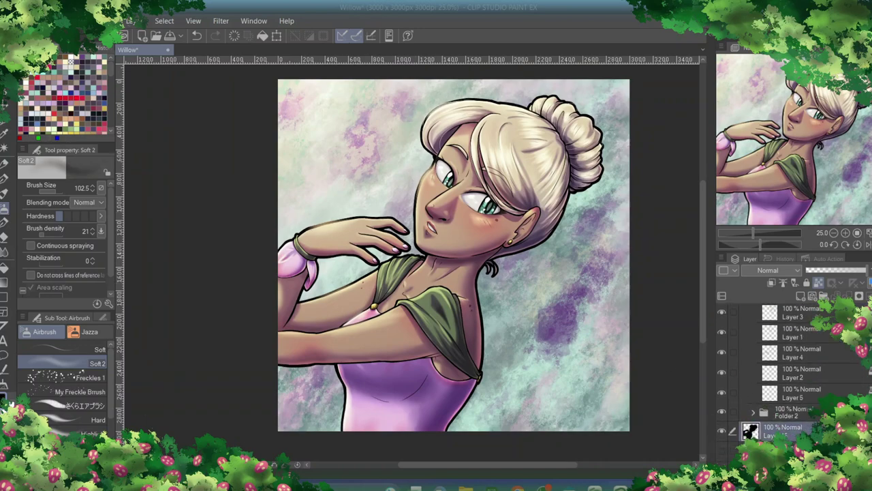
right_click(750, 430)
key(Escape)
right_click(750, 429)
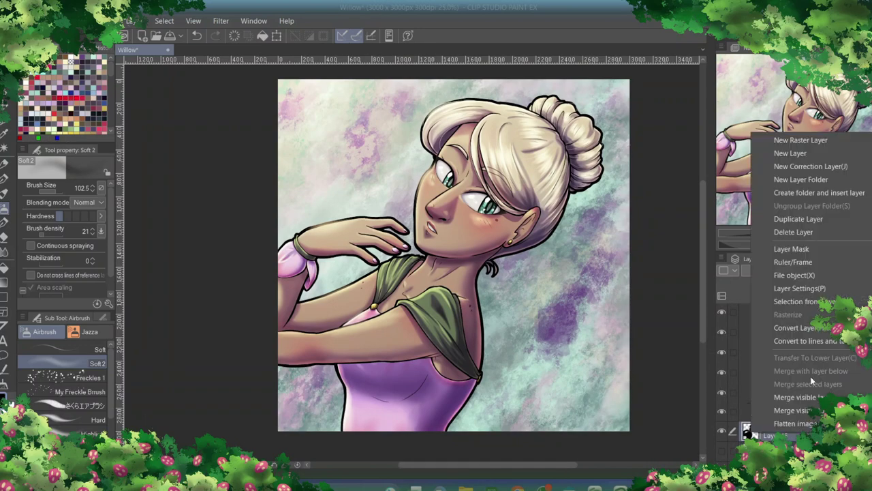
click(801, 302)
click(413, 439)
click(408, 227)
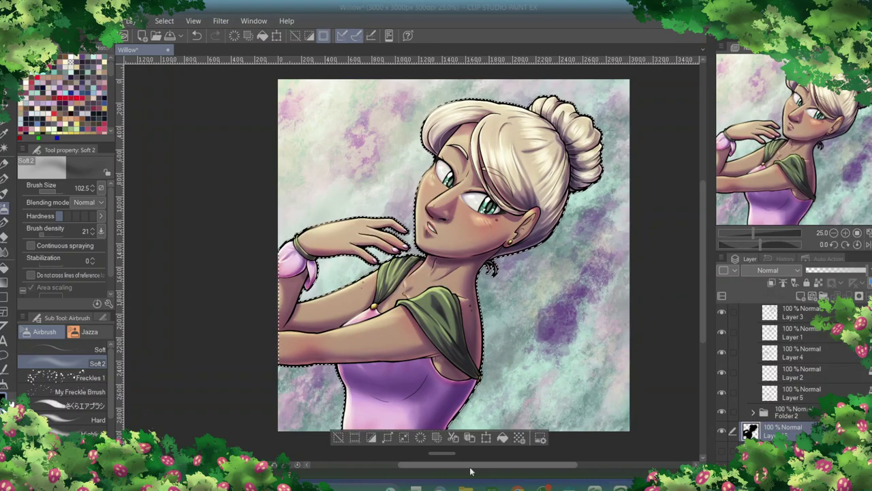
key(ctrl+d)
- Replace the old outline layer with a fresh one, and fill an expanded selection of Folder 10's figure with black on it
click(860, 297)
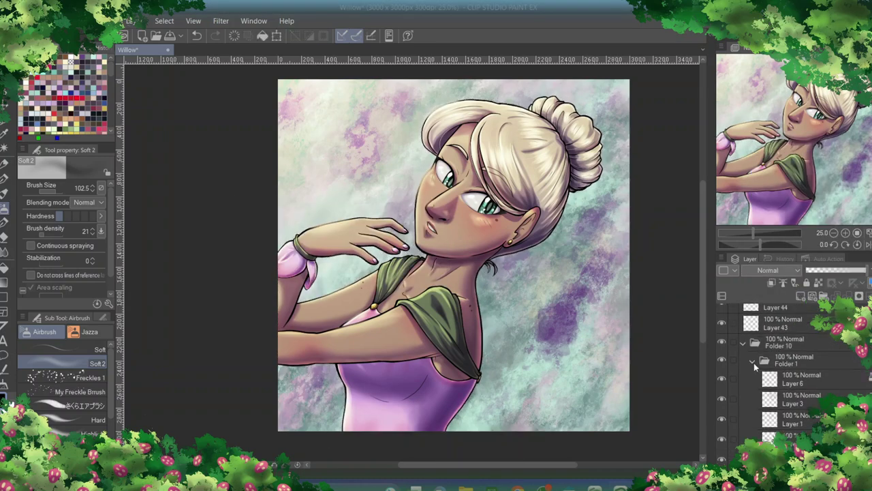
right_click(754, 363)
click(707, 228)
click(404, 439)
click(435, 267)
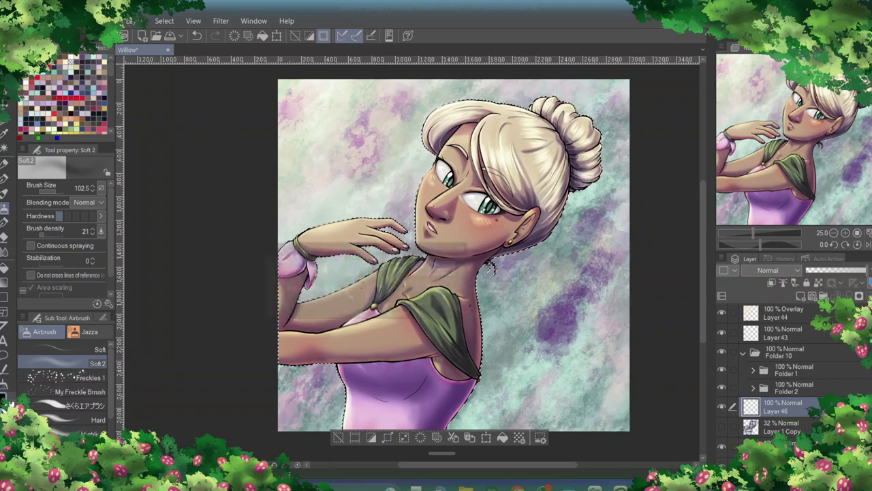
click(503, 439)
- Add a layer beneath the black outline, expand the selection, fill it with white, and deselect
key(ctrl+shift+n)
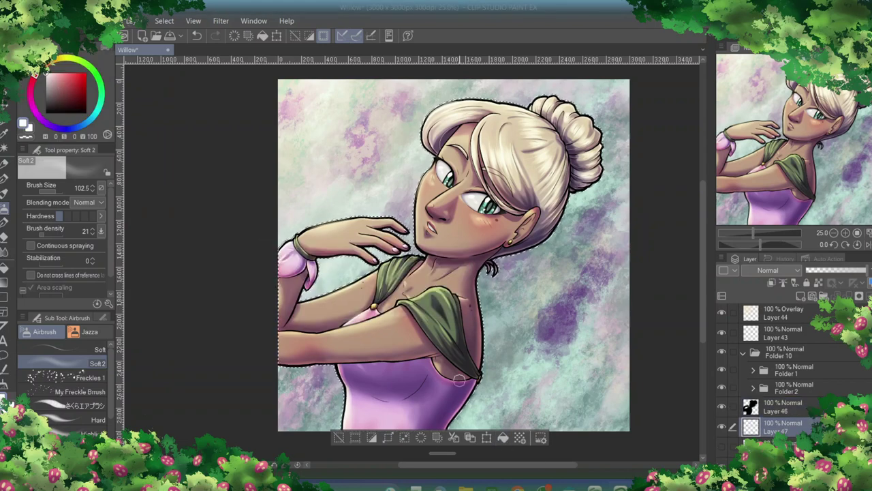
click(439, 267)
key(ctrl+d)
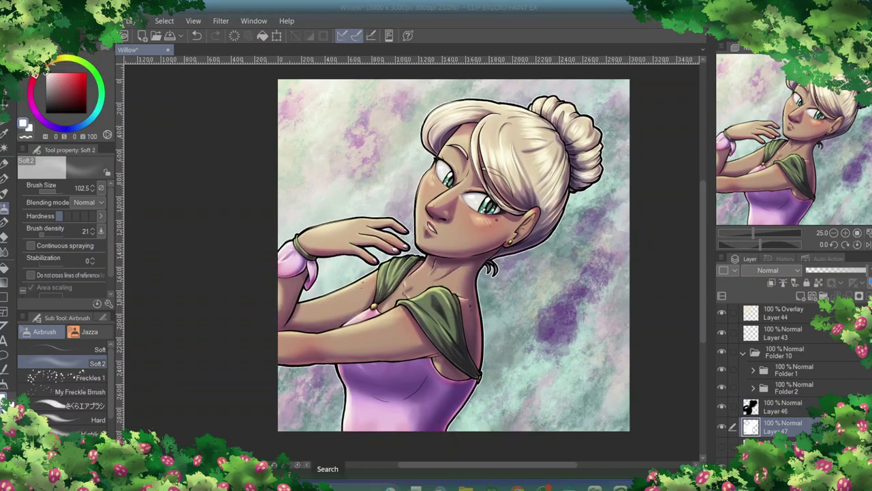